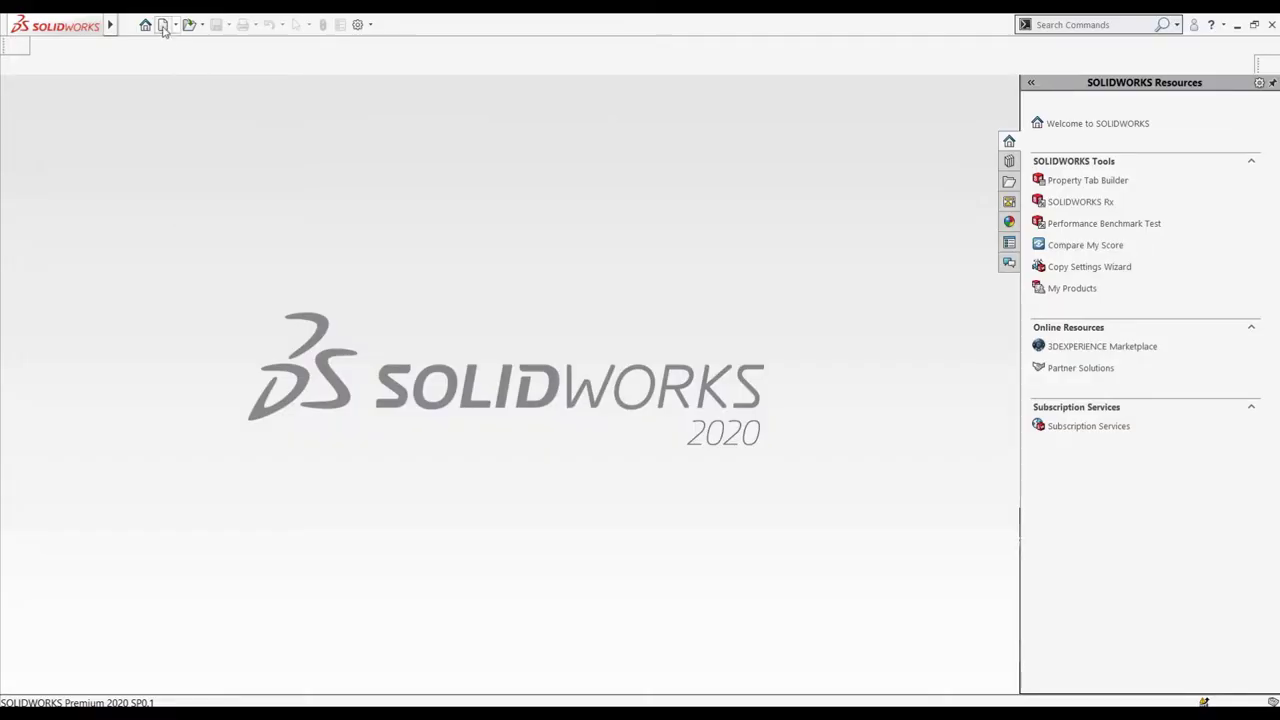
- Create a new assembly and insert the part Zero To CSWP B1 at the origin
{"action": "left_click", "coordinate": [164, 30]}
{"action": "left_click", "coordinate": [482, 346]}
{"action": "left_click", "coordinate": [524, 540]}
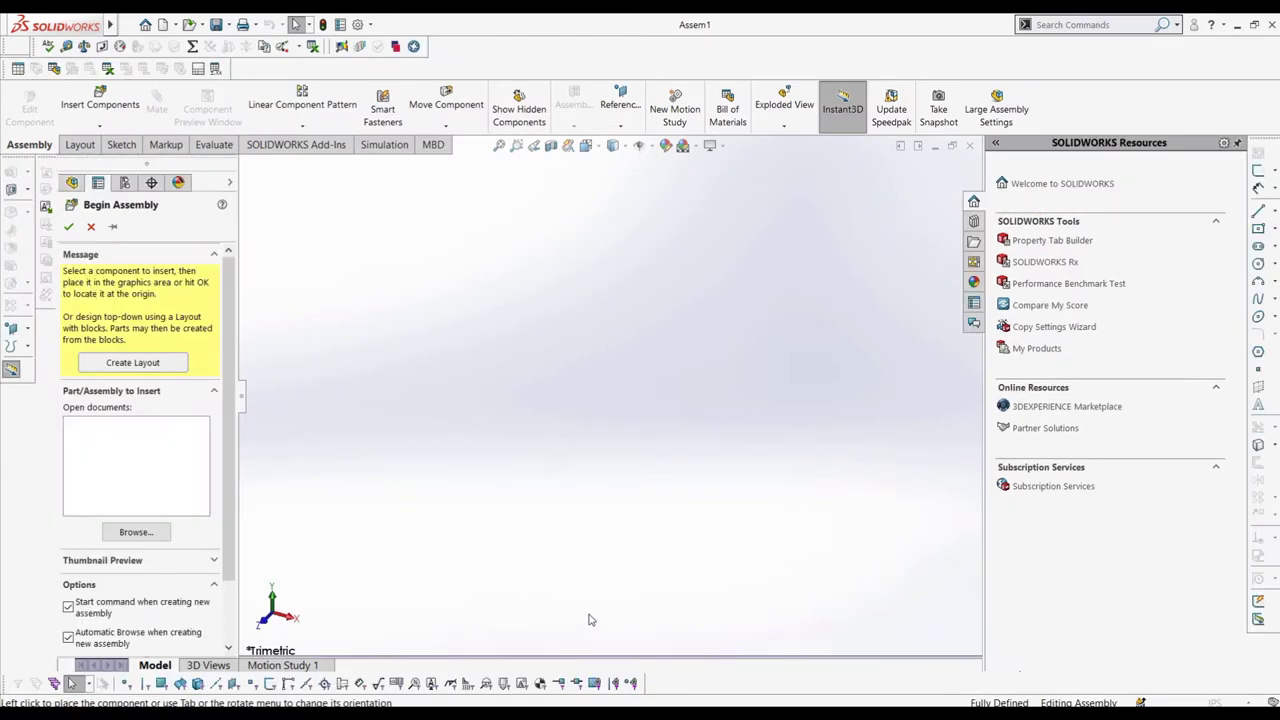
{"action": "left_click", "coordinate": [220, 131]}
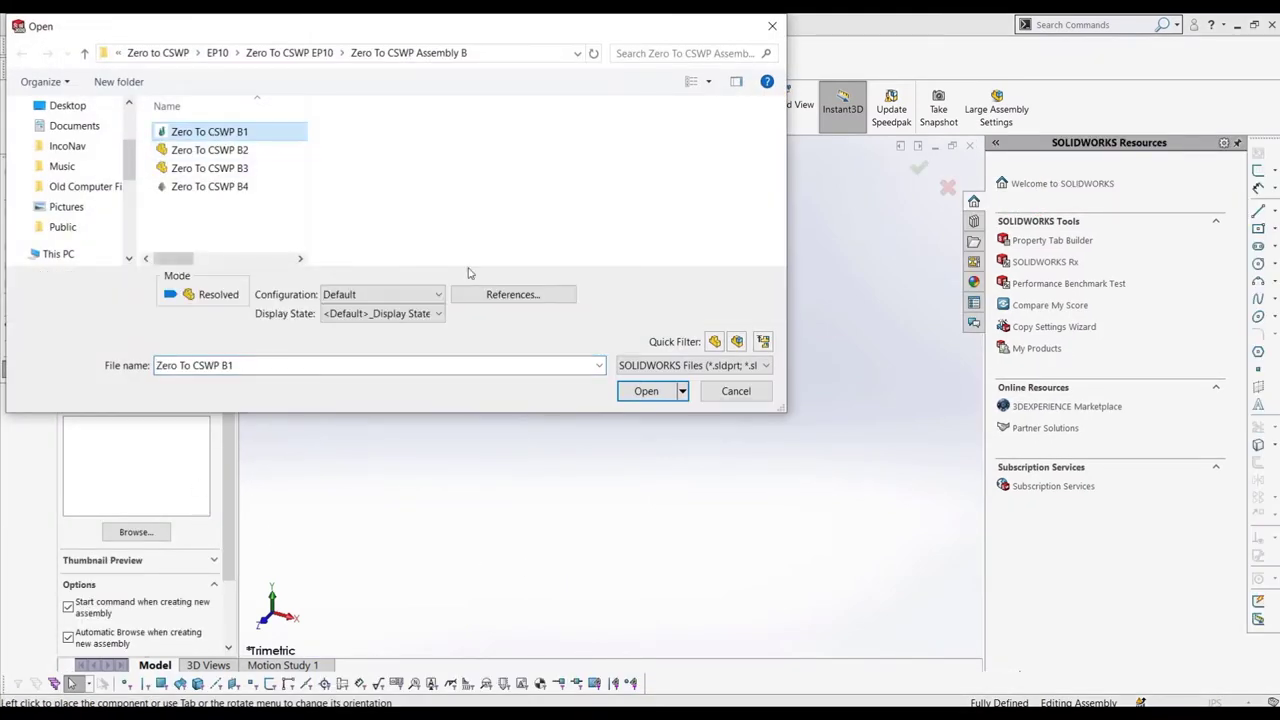
{"action": "left_click", "coordinate": [632, 396]}
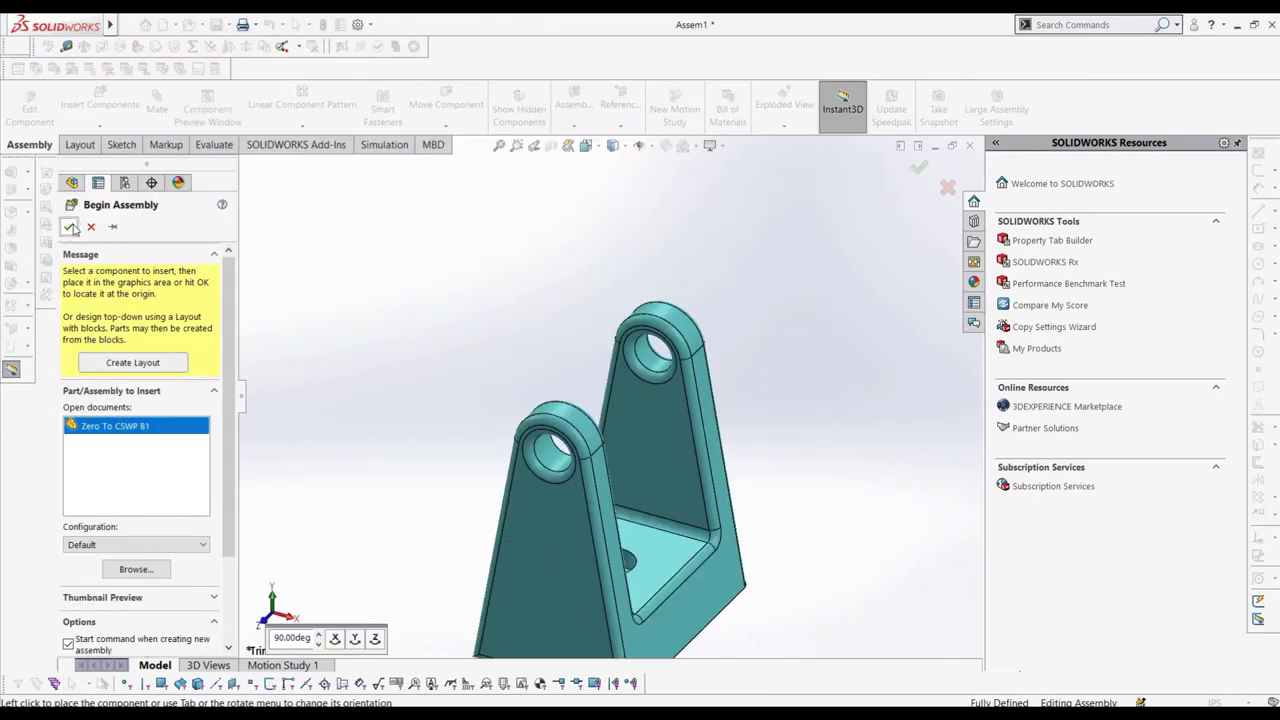
{"action": "left_click", "coordinate": [65, 227]}
- Insert the cross-shaped part Zero To CSWP B2 and place it near the bracket's holes
{"action": "left_click", "coordinate": [100, 104]}
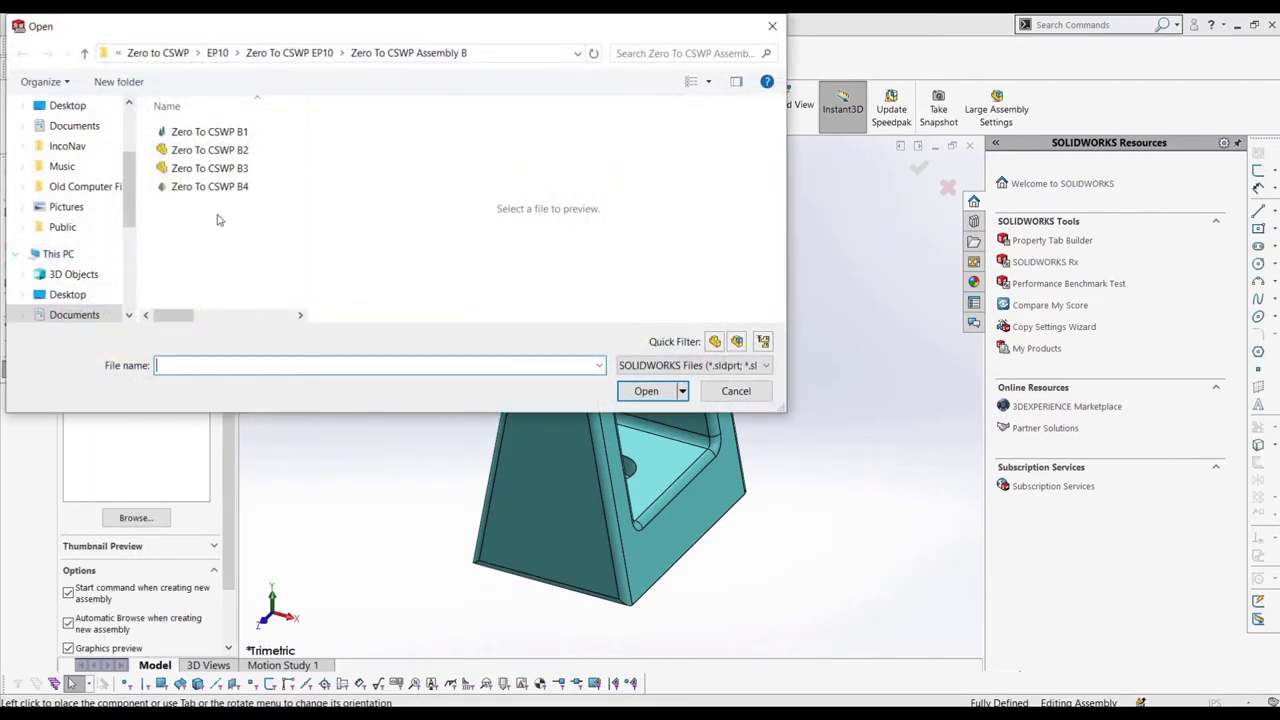
{"action": "left_click", "coordinate": [209, 152]}
{"action": "left_click", "coordinate": [622, 392]}
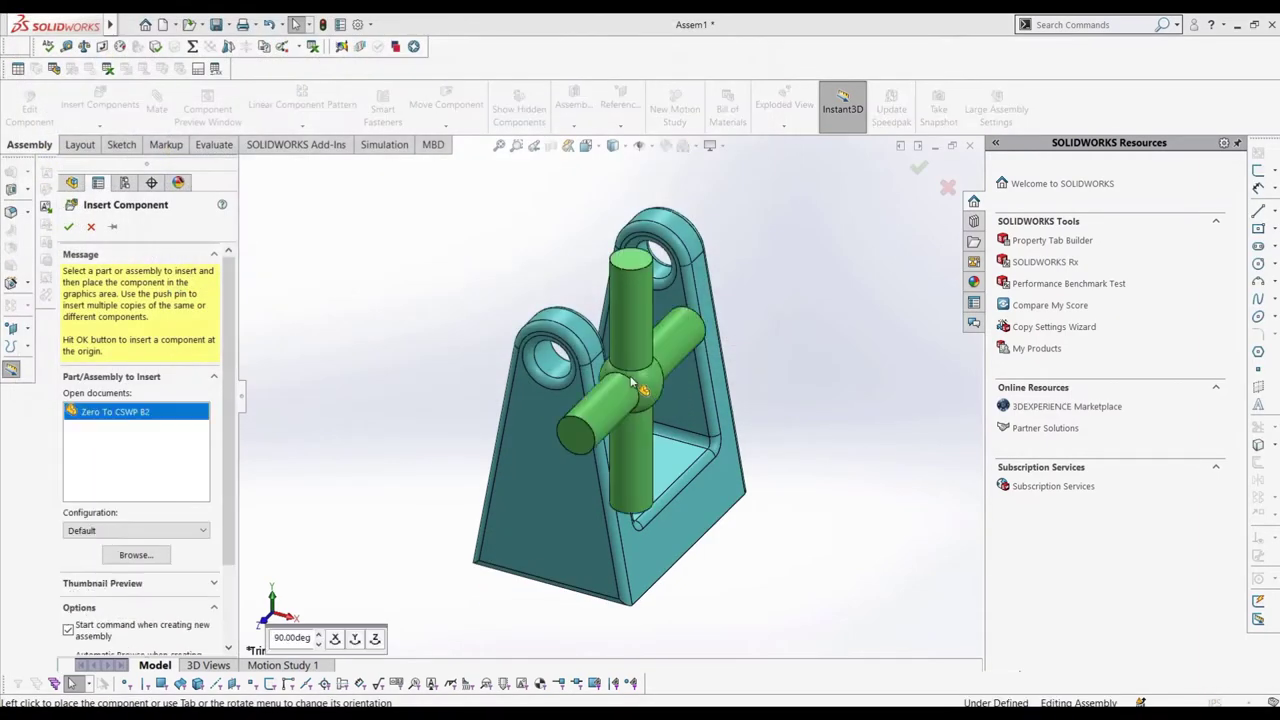
{"action": "left_click", "coordinate": [617, 361]}
- Add a concentric mate between the bracket's hole and one horizontal arm of the cross
{"action": "left_click", "coordinate": [157, 108]}
{"action": "left_click", "coordinate": [556, 360]}
{"action": "left_click", "coordinate": [625, 315]}
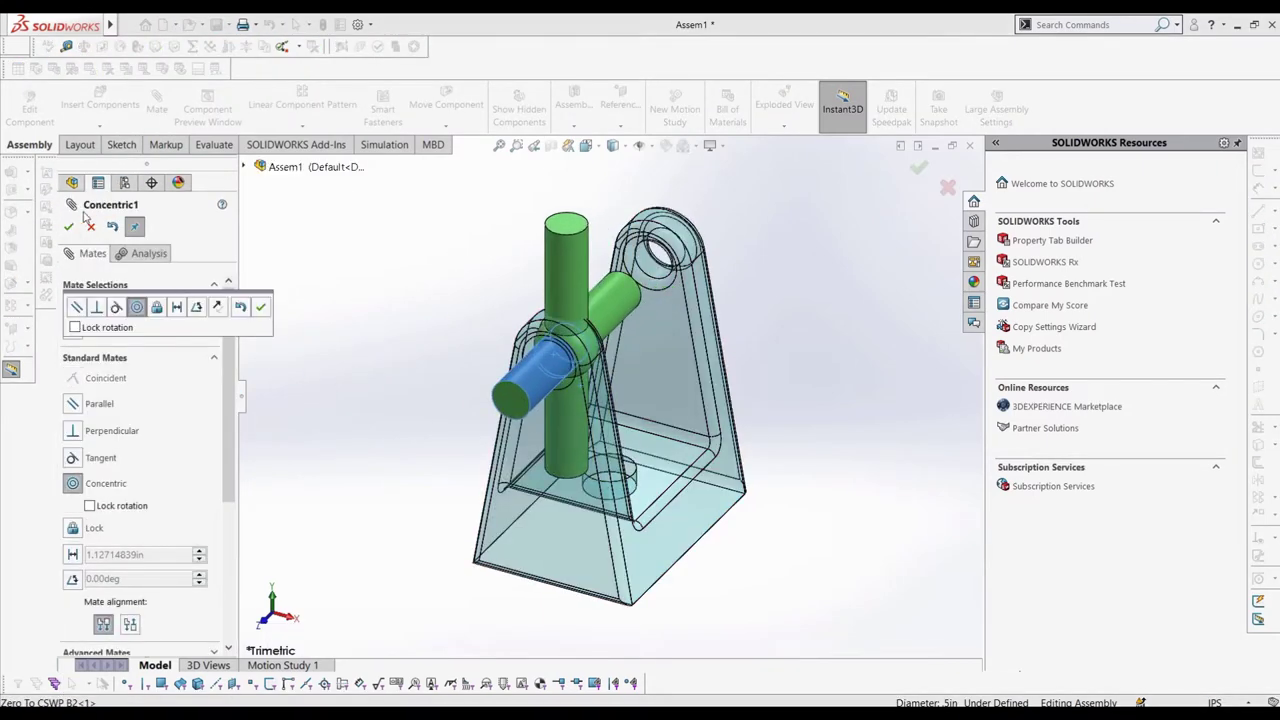
{"action": "key", "text": "Return"}
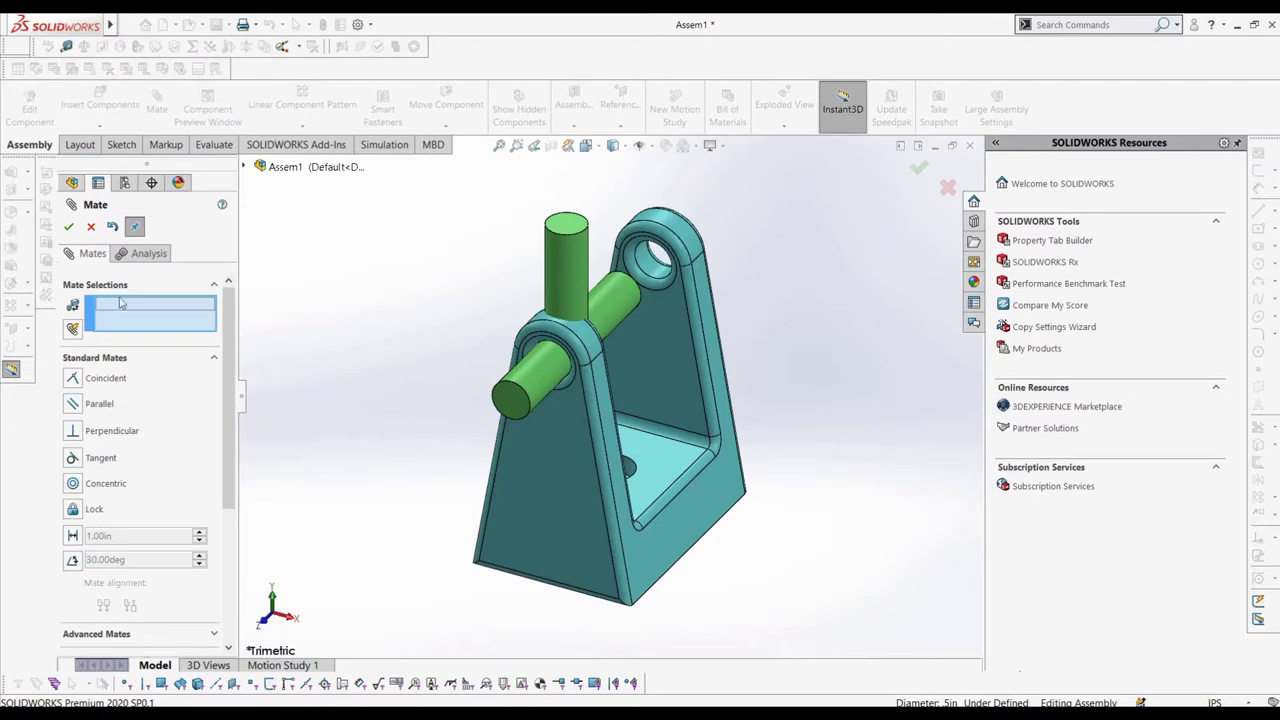
- Set up a Width mate using the bracket's two outer side faces as width and the cross arm's two end faces as tab selections
{"action": "middle_click_drag", "start_coordinate": [333, 322], "coordinate": [298, 323]}
{"action": "left_click_drag", "start_coordinate": [454, 357], "coordinate": [563, 336]}
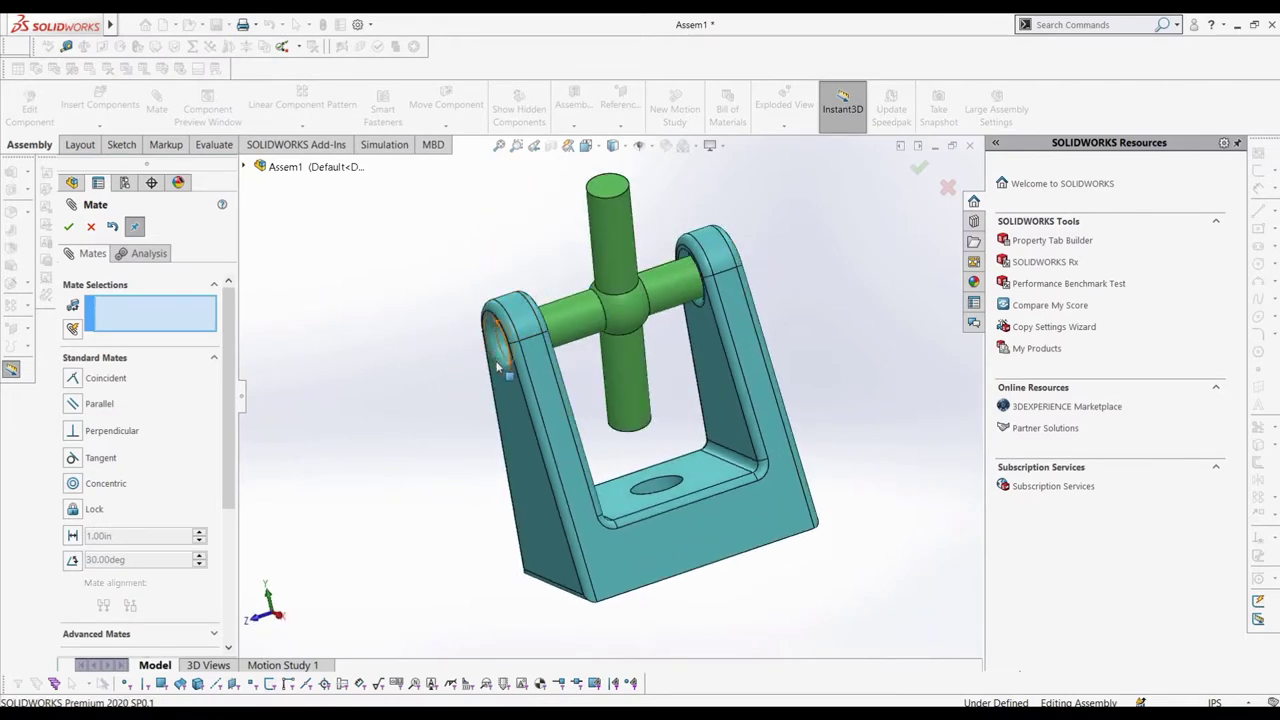
{"action": "middle_click_drag", "start_coordinate": [495, 368], "coordinate": [471, 380]}
{"action": "left_click", "coordinate": [205, 360]}
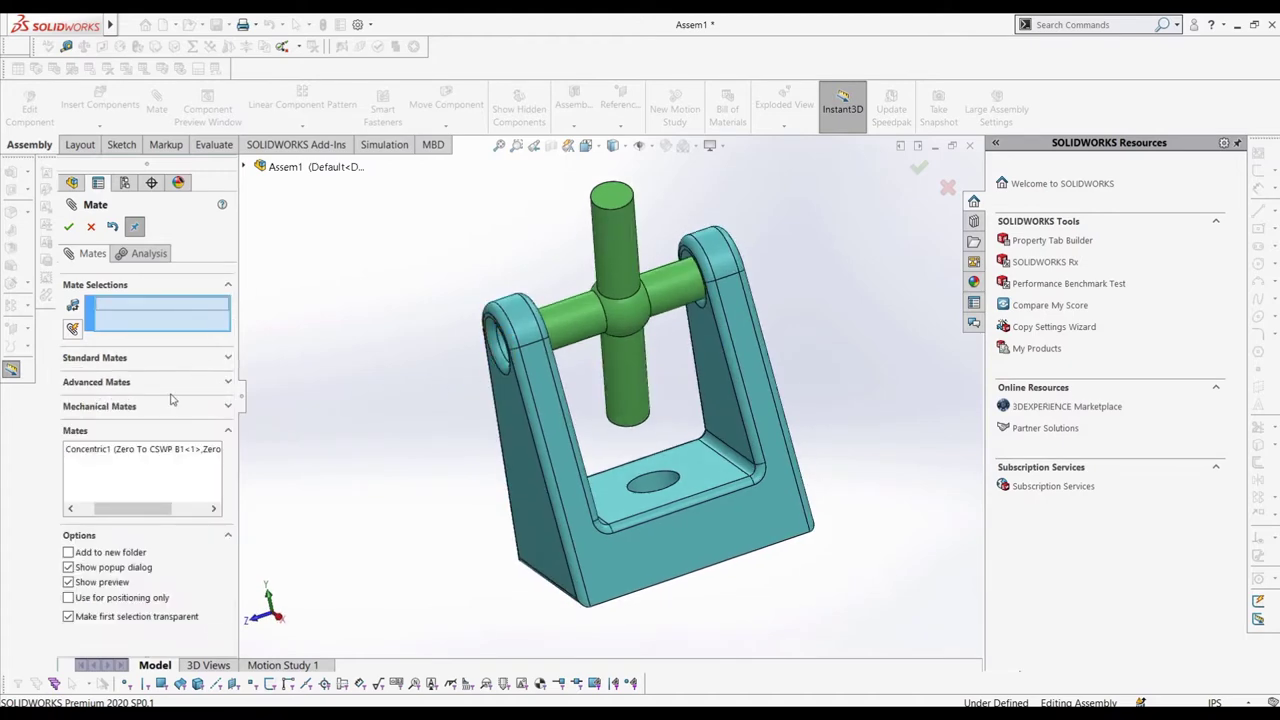
{"action": "left_click", "coordinate": [165, 378]}
{"action": "left_click", "coordinate": [90, 446]}
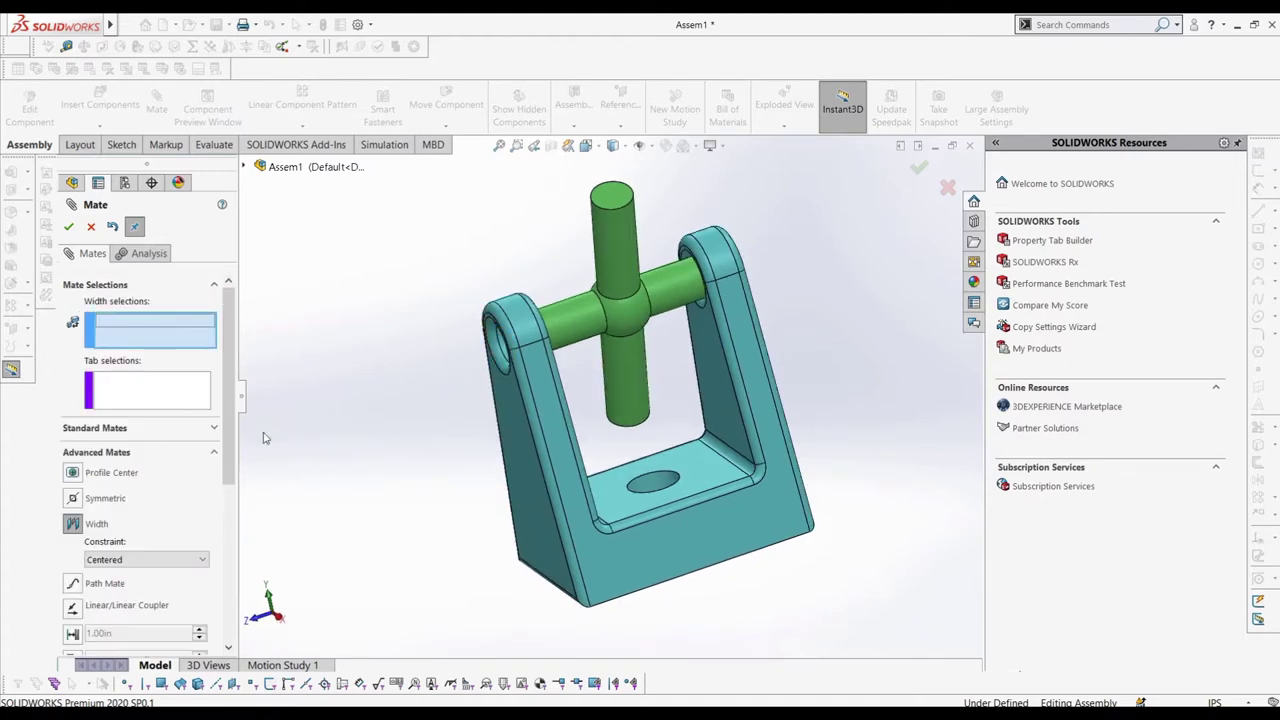
{"action": "middle_click_drag", "start_coordinate": [657, 360], "coordinate": [345, 462]}
{"action": "left_click", "coordinate": [510, 403]}
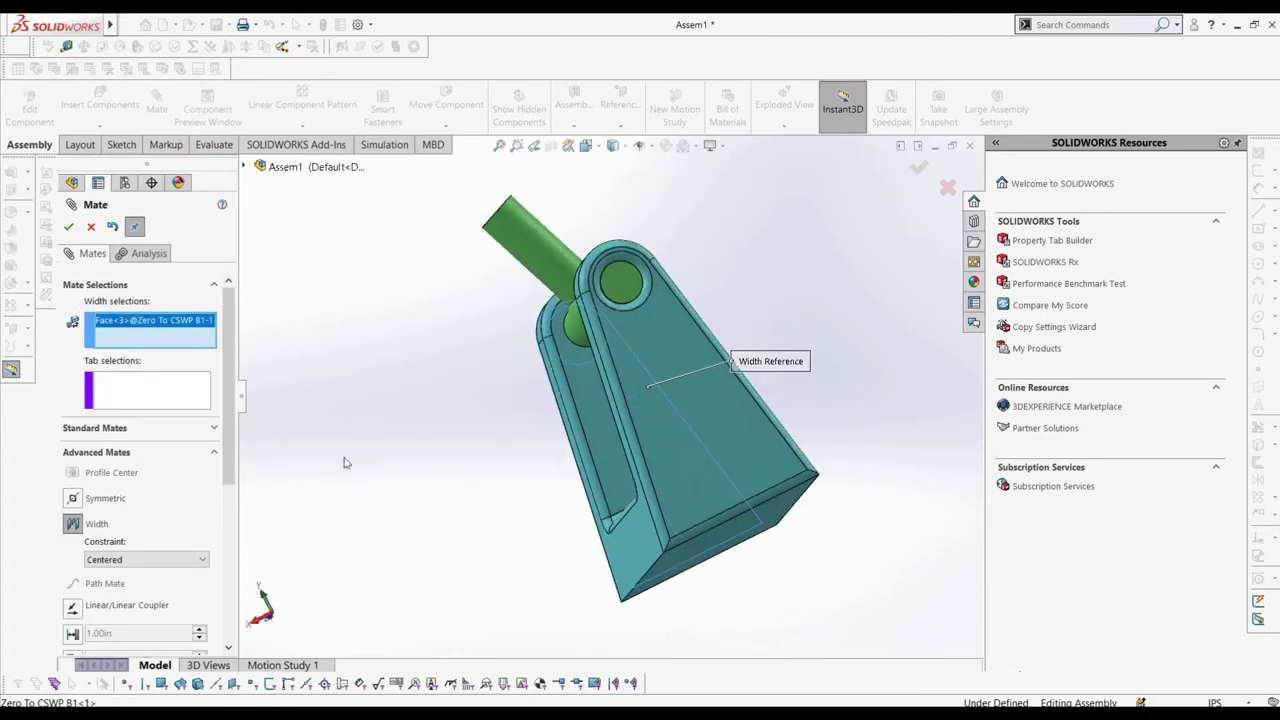
{"action": "left_click", "coordinate": [693, 350]}
{"action": "left_click", "coordinate": [607, 288]}
{"action": "middle_click_drag", "start_coordinate": [607, 288], "coordinate": [788, 301]}
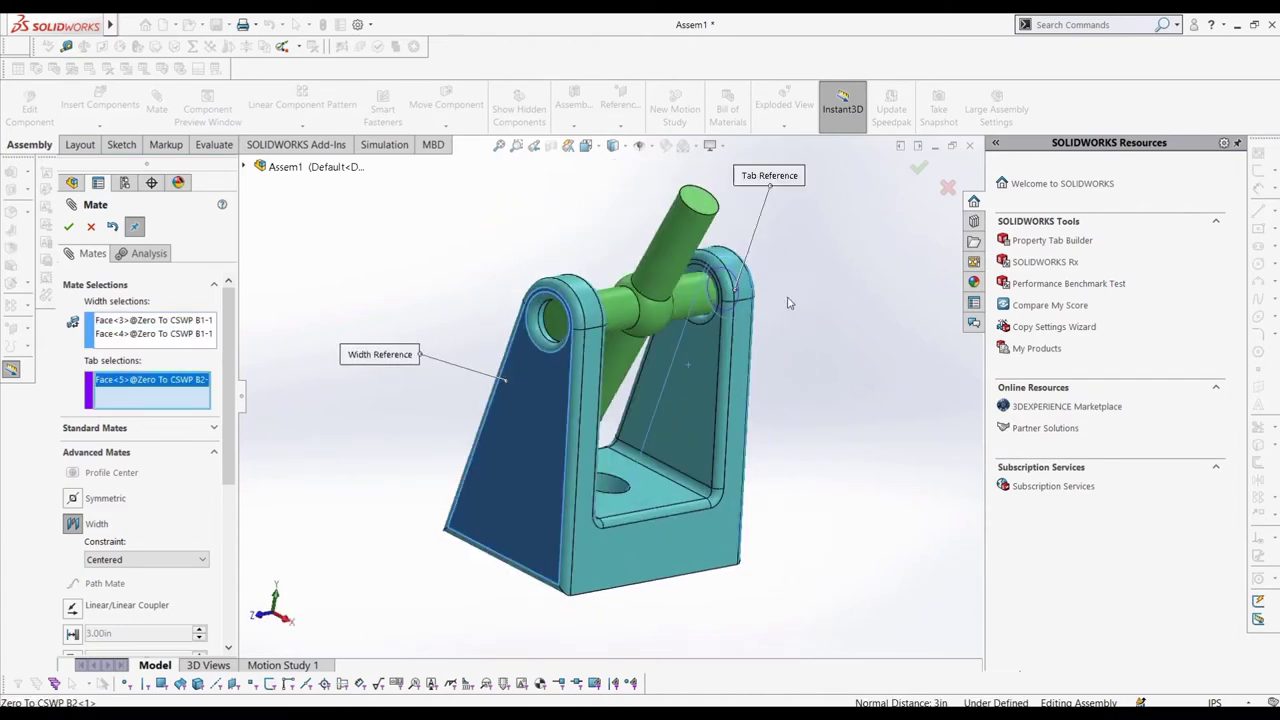
{"action": "left_click", "coordinate": [558, 325]}
- Use the Centered constraint for the Width mate, accept it and finish mating
{"action": "scroll", "coordinate": [214, 400], "scroll_direction": "down", "scroll_amount": 2}
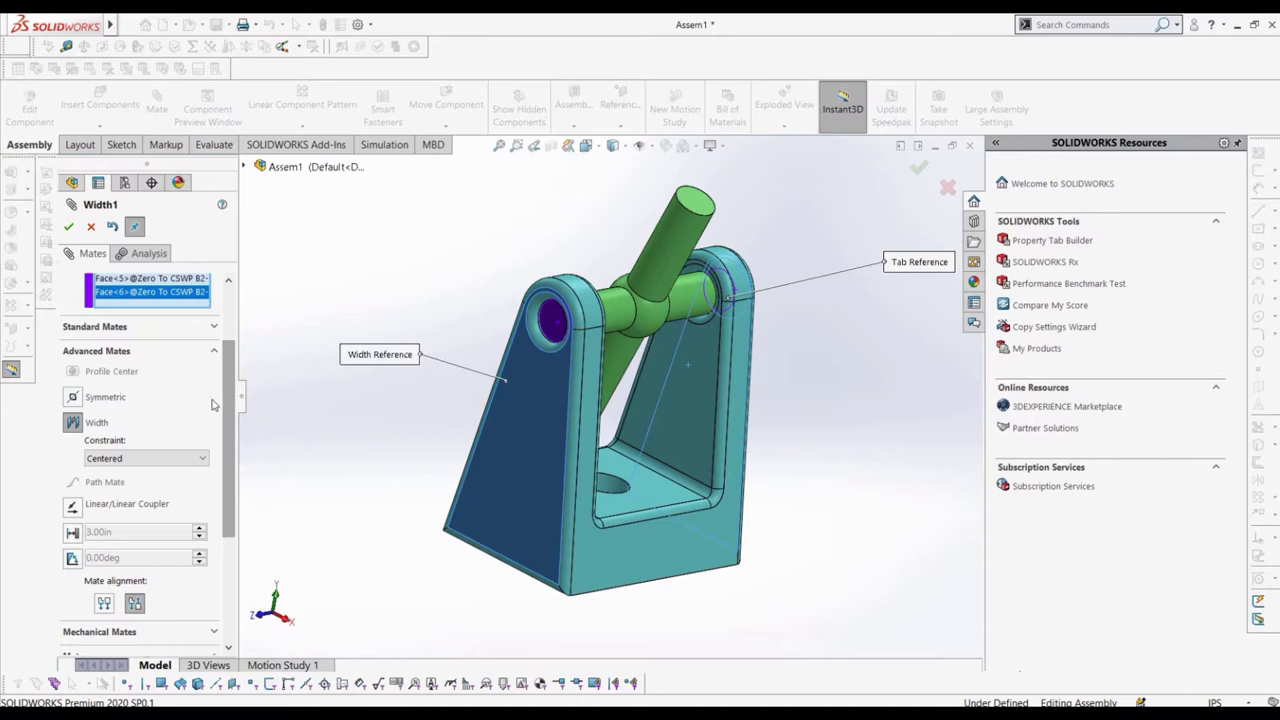
{"action": "left_click", "coordinate": [168, 460]}
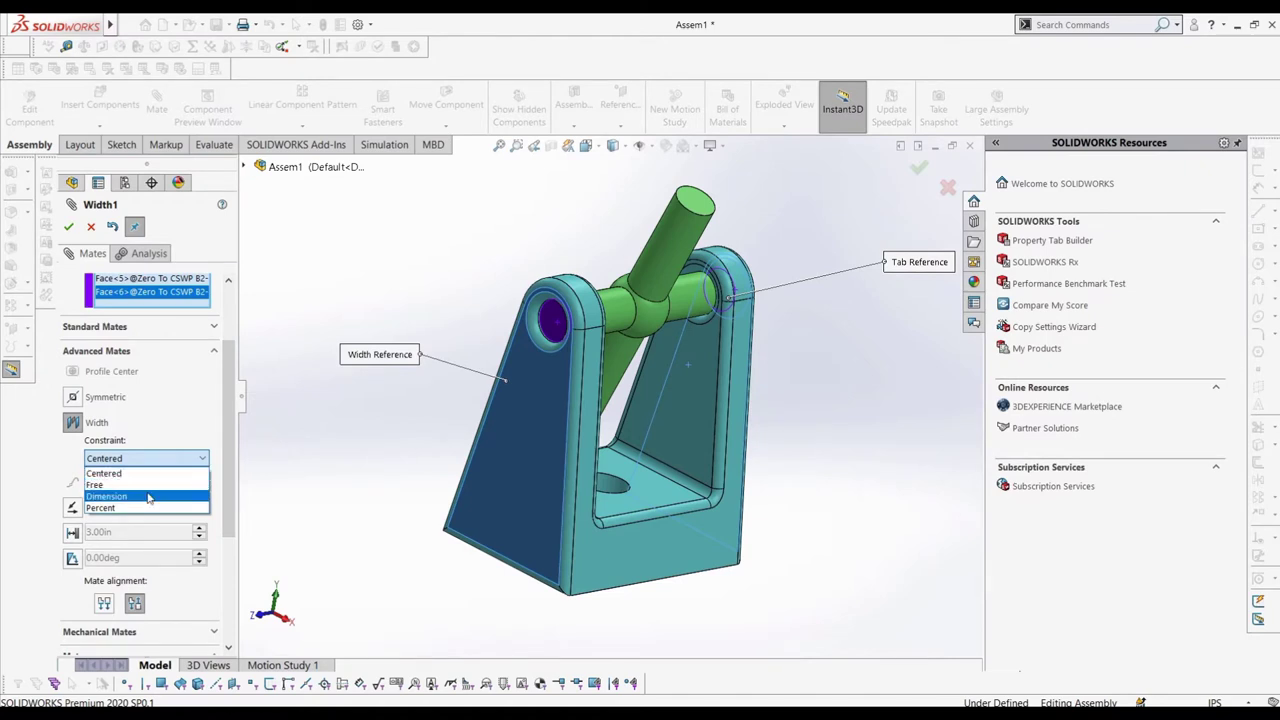
{"action": "left_click", "coordinate": [120, 475]}
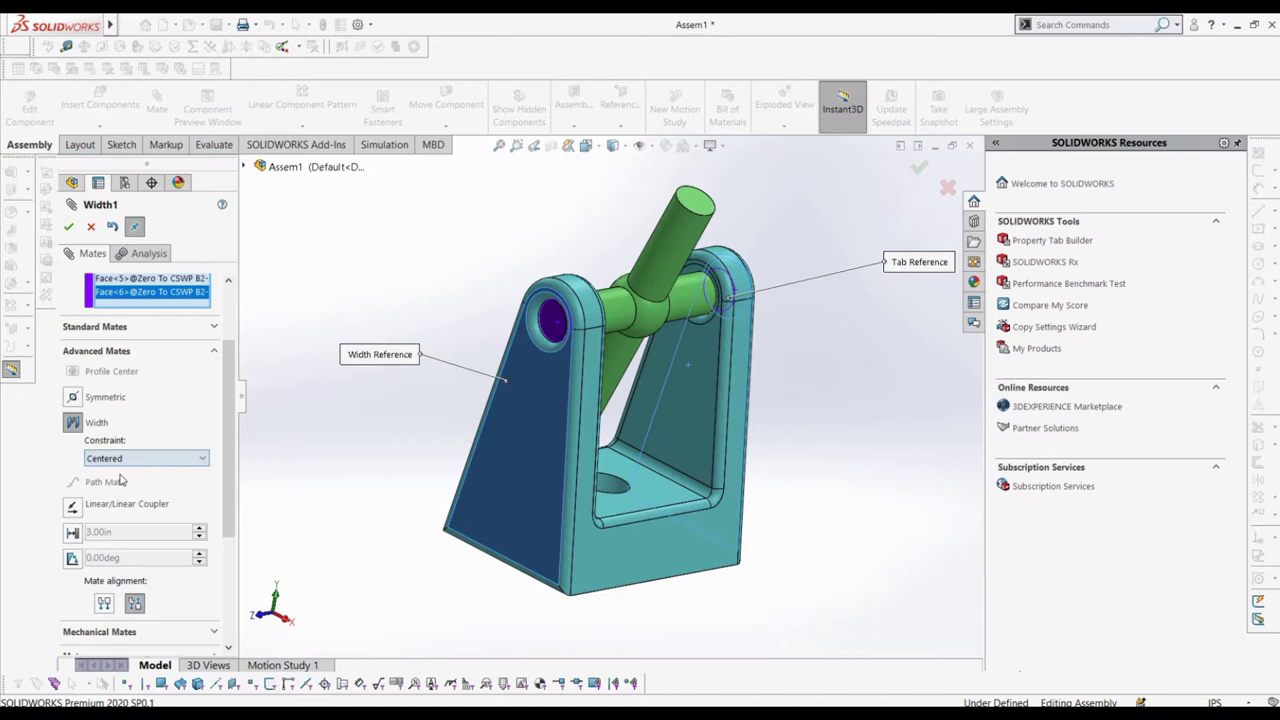
{"action": "left_click", "coordinate": [68, 226]}
{"action": "left_click", "coordinate": [90, 227]}
- Insert a second Zero To CSWP B1 bracket and place it above the first one
{"action": "left_click", "coordinate": [100, 105]}
{"action": "left_click", "coordinate": [136, 518]}
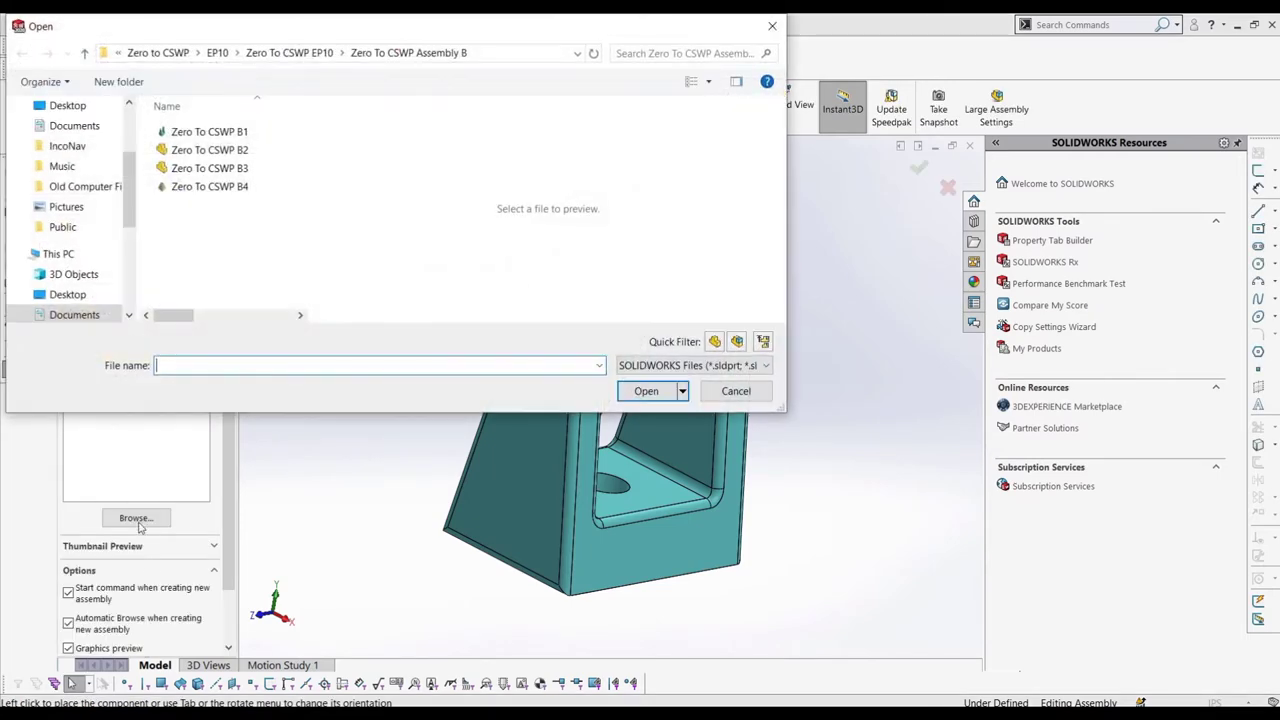
{"action": "left_click", "coordinate": [212, 150]}
{"action": "left_click", "coordinate": [222, 132]}
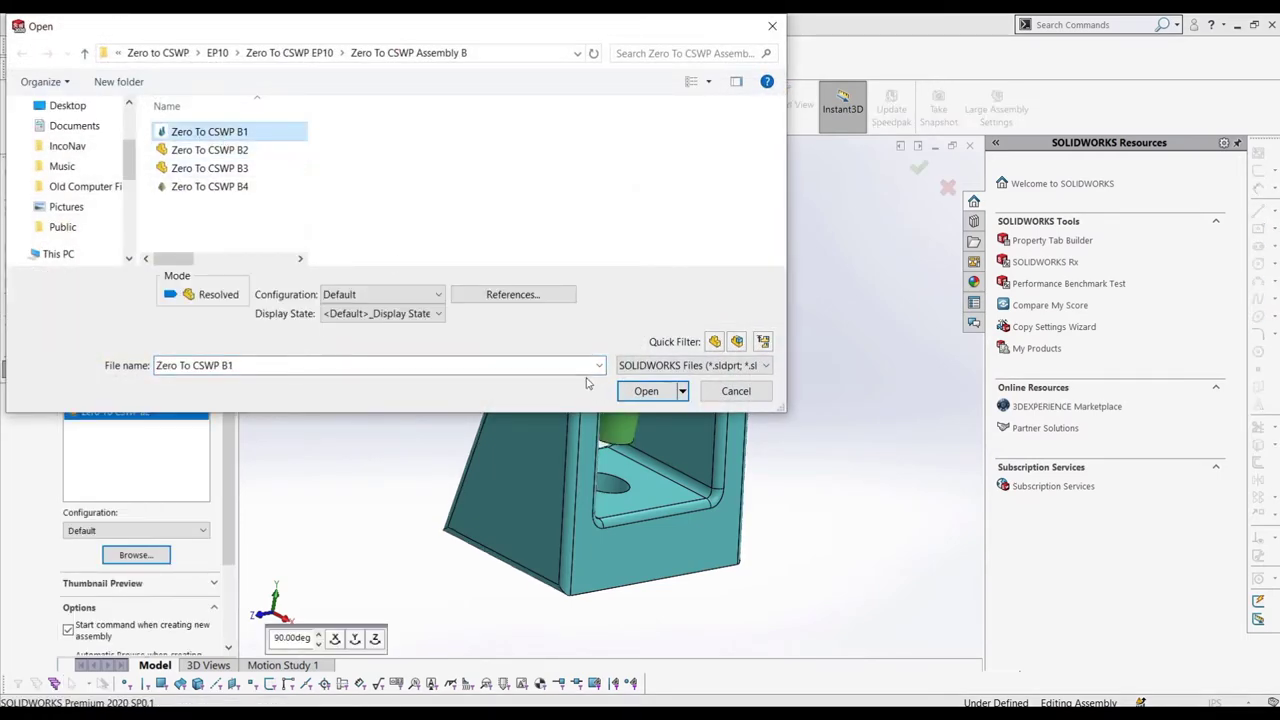
{"action": "left_click", "coordinate": [646, 391]}
{"action": "left_click", "coordinate": [640, 318]}
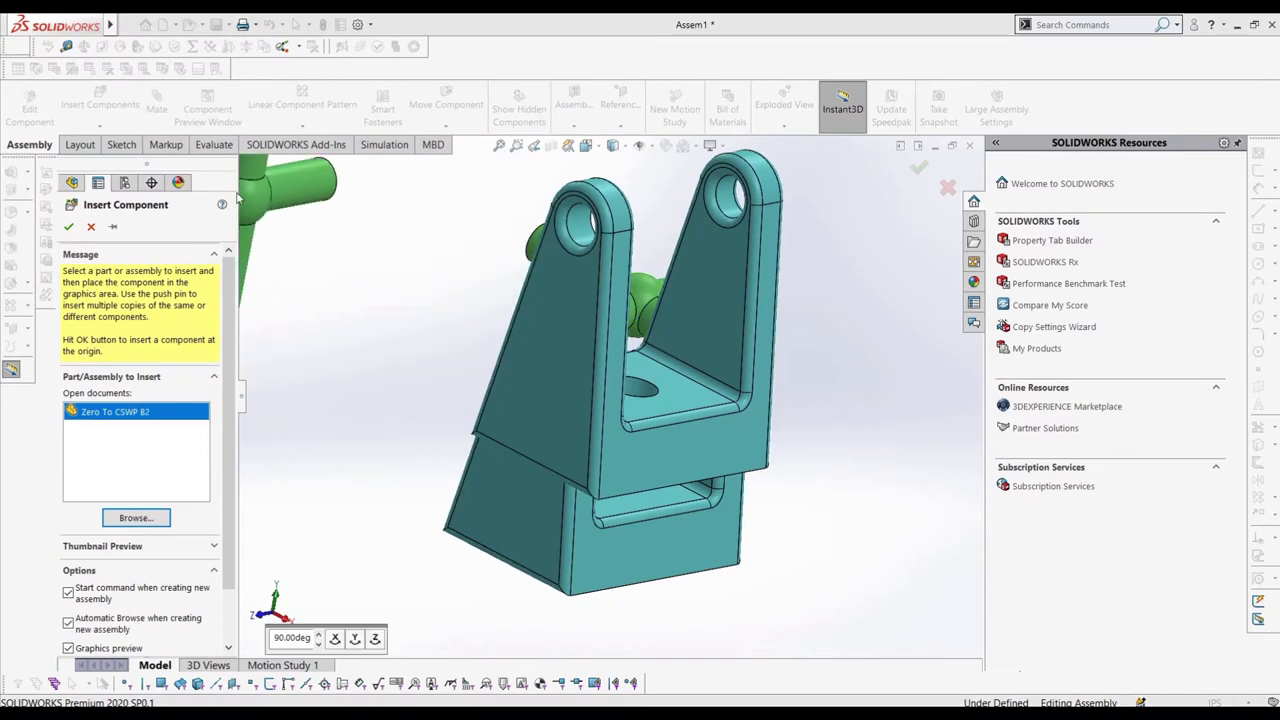
{"action": "left_click", "coordinate": [70, 228]}
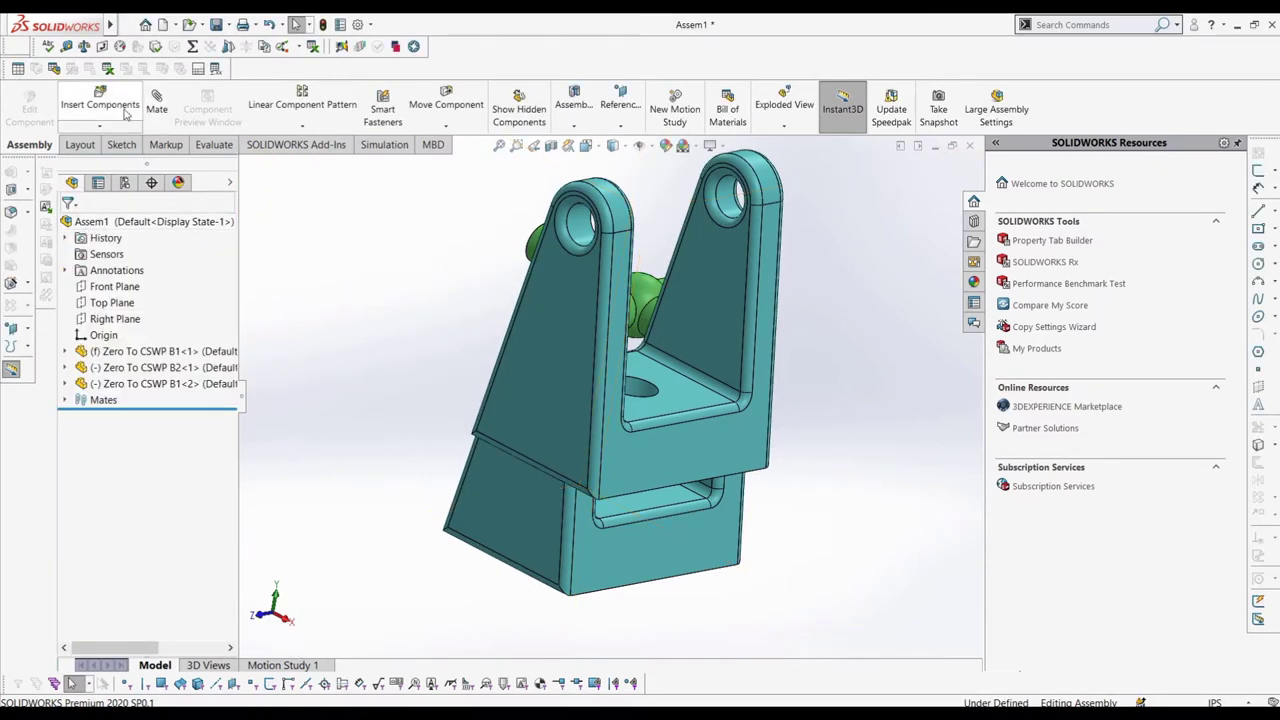
- Add a concentric mate between the second bracket's hole and the cross's free arm
{"action": "left_click", "coordinate": [157, 102]}
{"action": "left_click", "coordinate": [583, 238]}
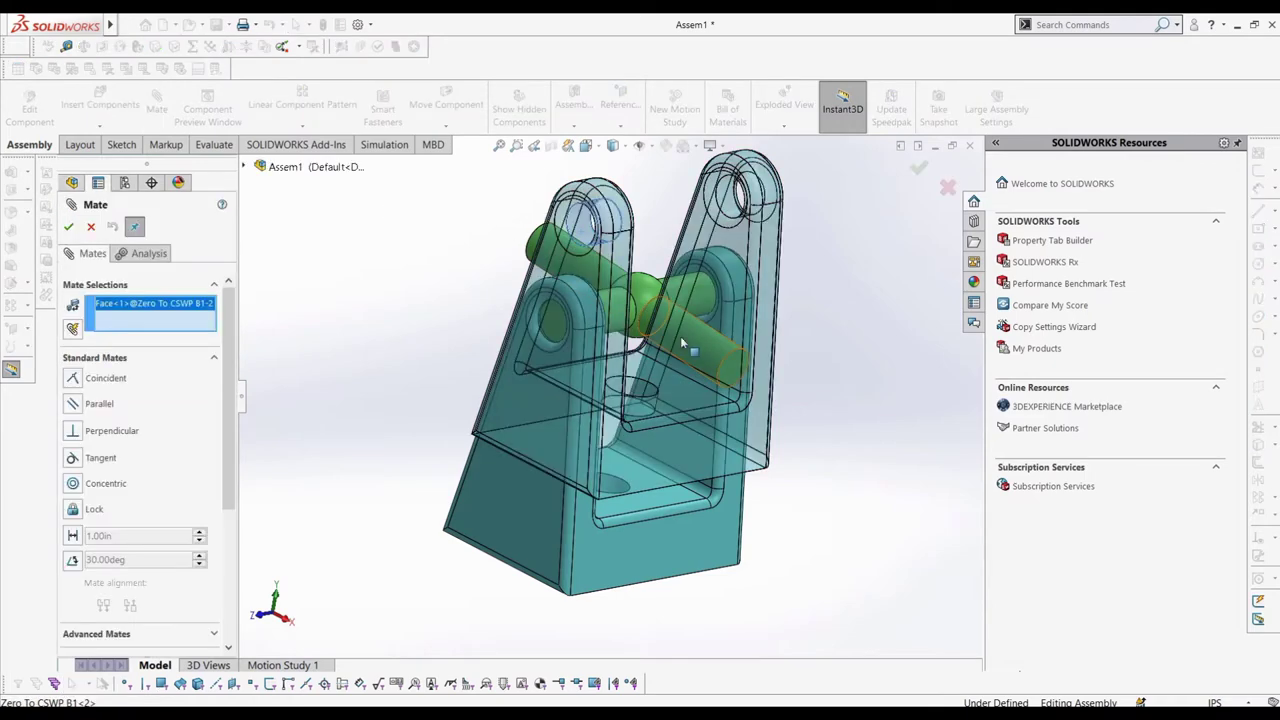
{"action": "left_click", "coordinate": [680, 336]}
{"action": "left_click", "coordinate": [885, 338]}
- Center the second bracket on the cross with a Width mate, using the arm's end faces as width and the bracket's outer faces as tab
{"action": "left_click", "coordinate": [145, 356]}
{"action": "left_click", "coordinate": [128, 382]}
{"action": "left_click", "coordinate": [105, 445]}
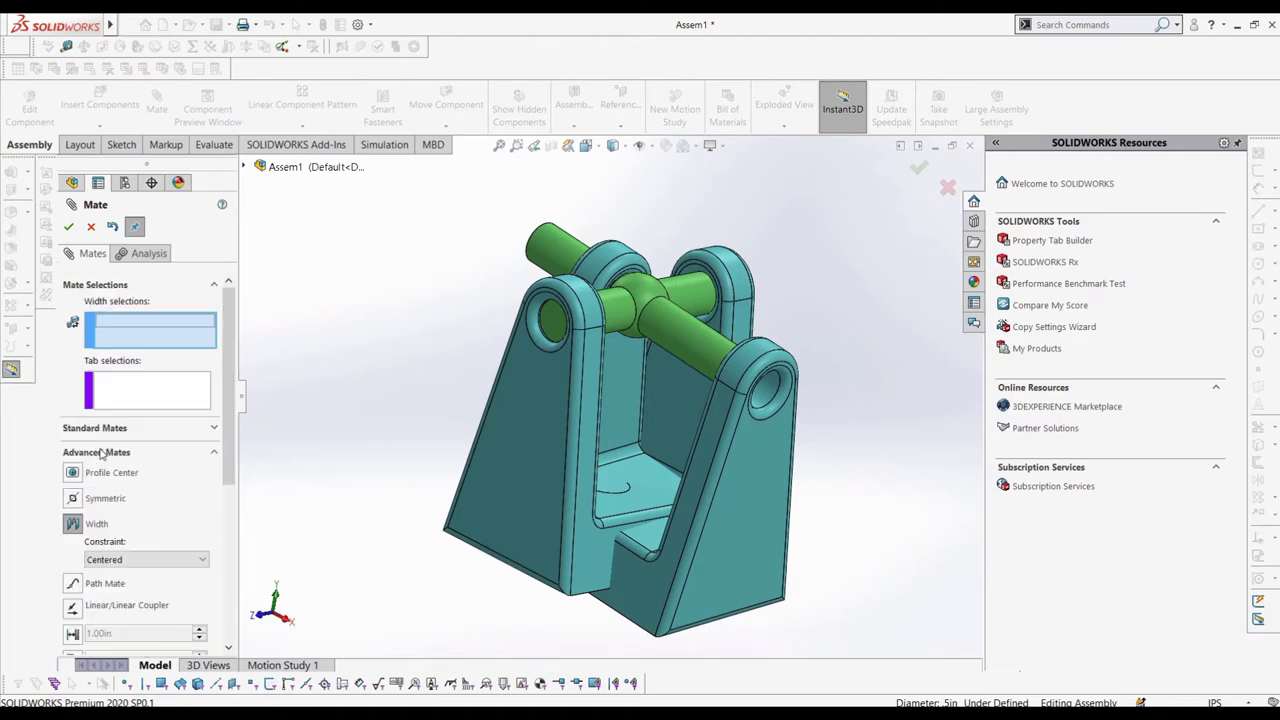
{"action": "middle_click_drag", "start_coordinate": [749, 405], "coordinate": [678, 292]}
{"action": "left_click", "coordinate": [774, 405]}
{"action": "left_click", "coordinate": [677, 290]}
{"action": "left_click", "coordinate": [620, 386]}
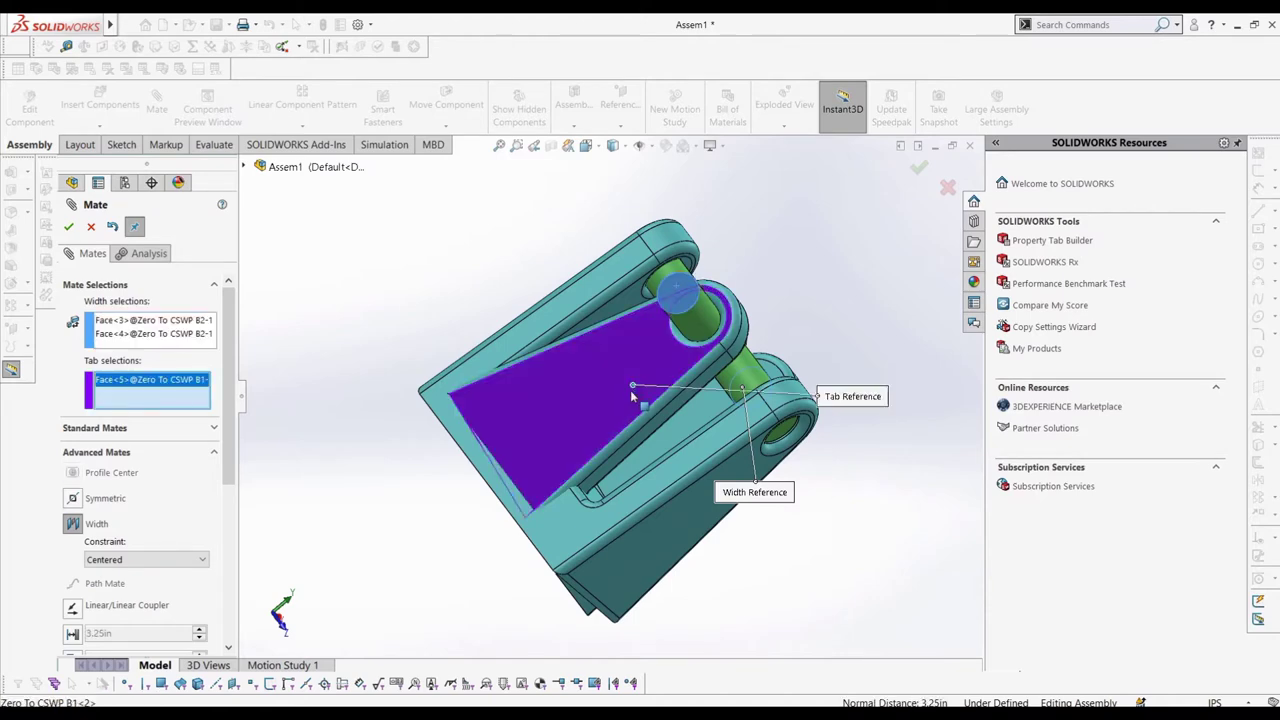
{"action": "middle_click_drag", "start_coordinate": [612, 388], "coordinate": [757, 488]}
{"action": "left_click", "coordinate": [757, 488]}
{"action": "right_click", "coordinate": [760, 495]}
- Swing the second bracket around the cross until it stands above the first bracket
{"action": "left_click_drag", "start_coordinate": [765, 550], "coordinate": [644, 213]}
{"action": "scroll", "coordinate": [628, 275], "scroll_direction": "up", "scroll_amount": 3}
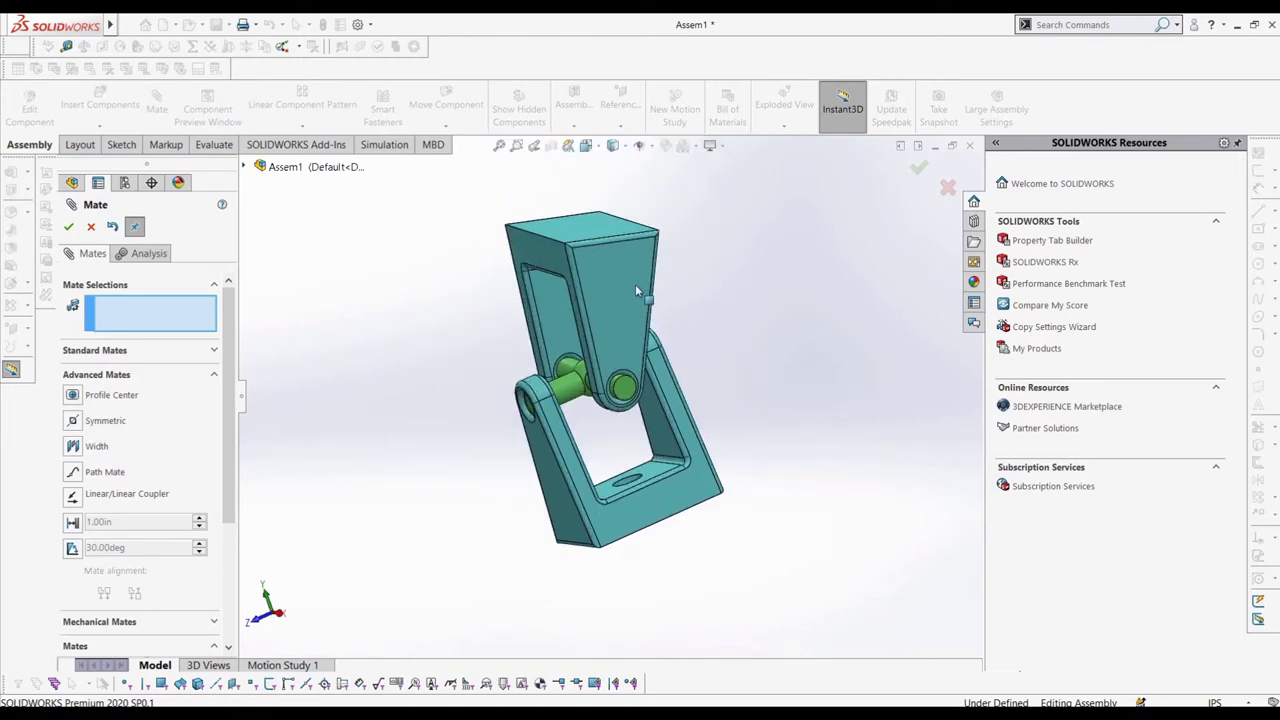
{"action": "scroll", "coordinate": [635, 285], "scroll_direction": "down", "scroll_amount": 2}
{"action": "middle_click_drag", "start_coordinate": [635, 285], "coordinate": [555, 337]}
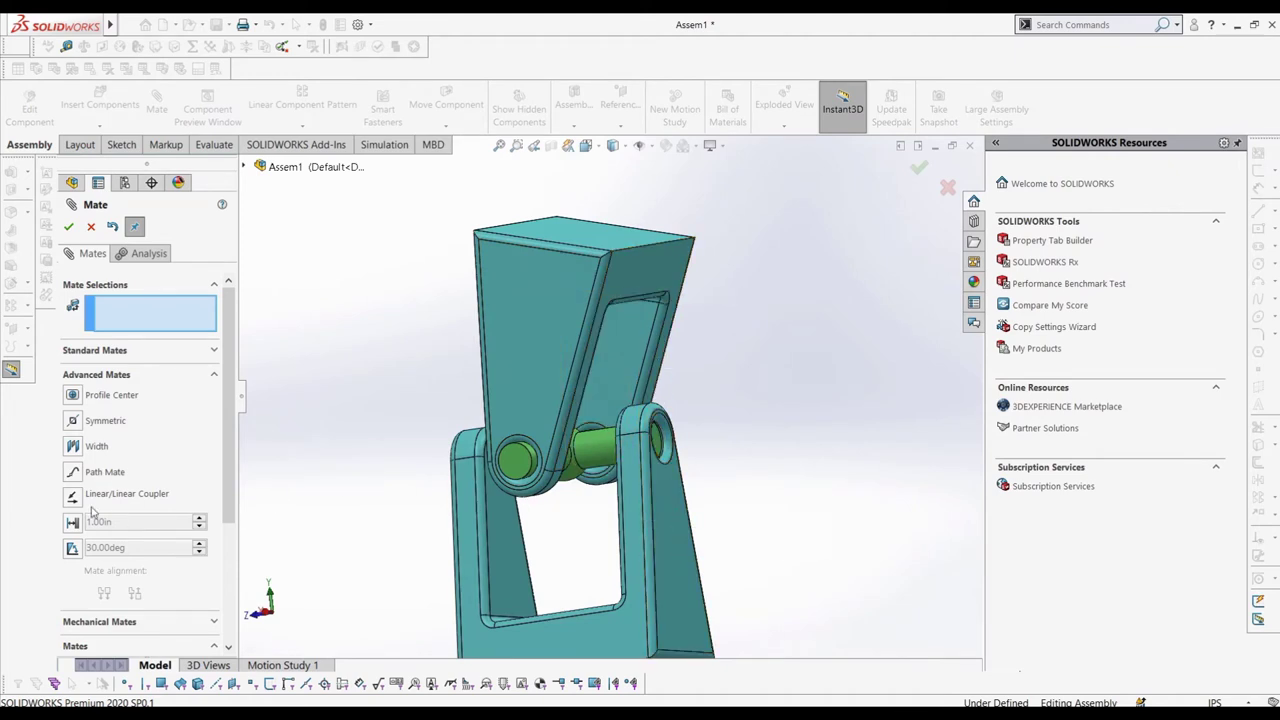
- Set up an advanced angle mate between the upper bracket's flat U-shaped face and the lower bracket's outer side face
{"action": "left_click", "coordinate": [72, 549]}
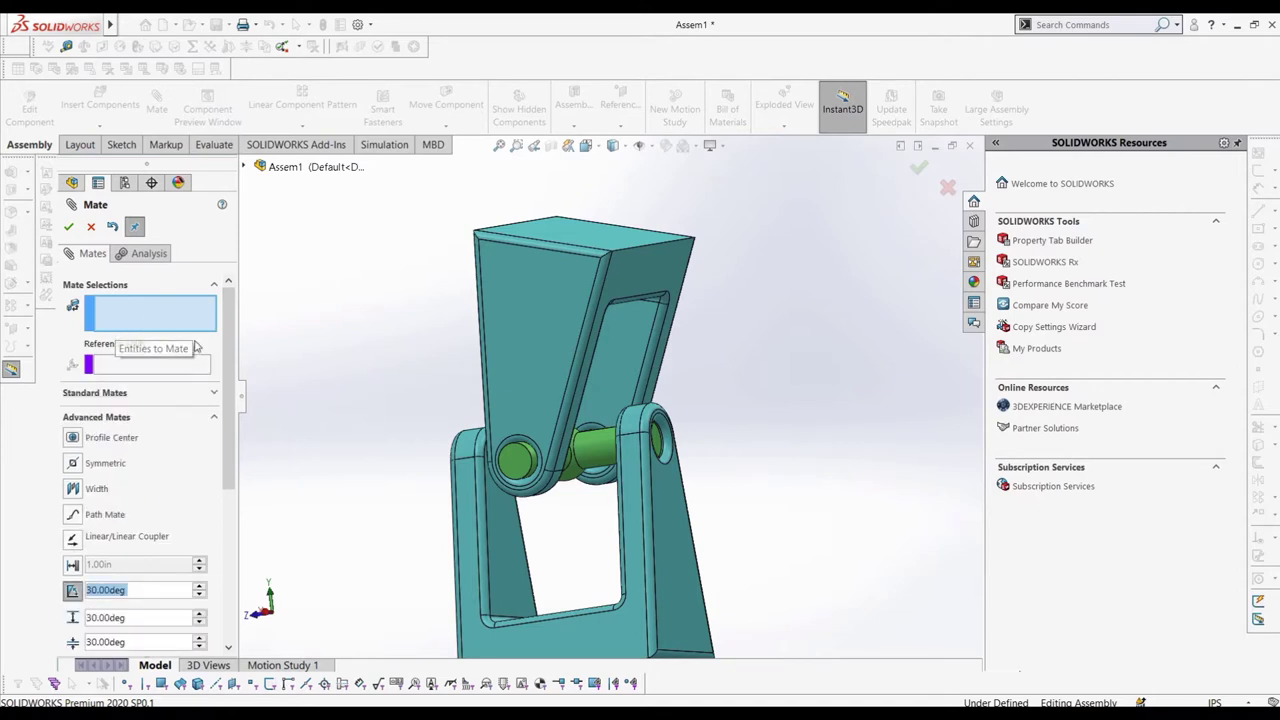
{"action": "left_click", "coordinate": [647, 279]}
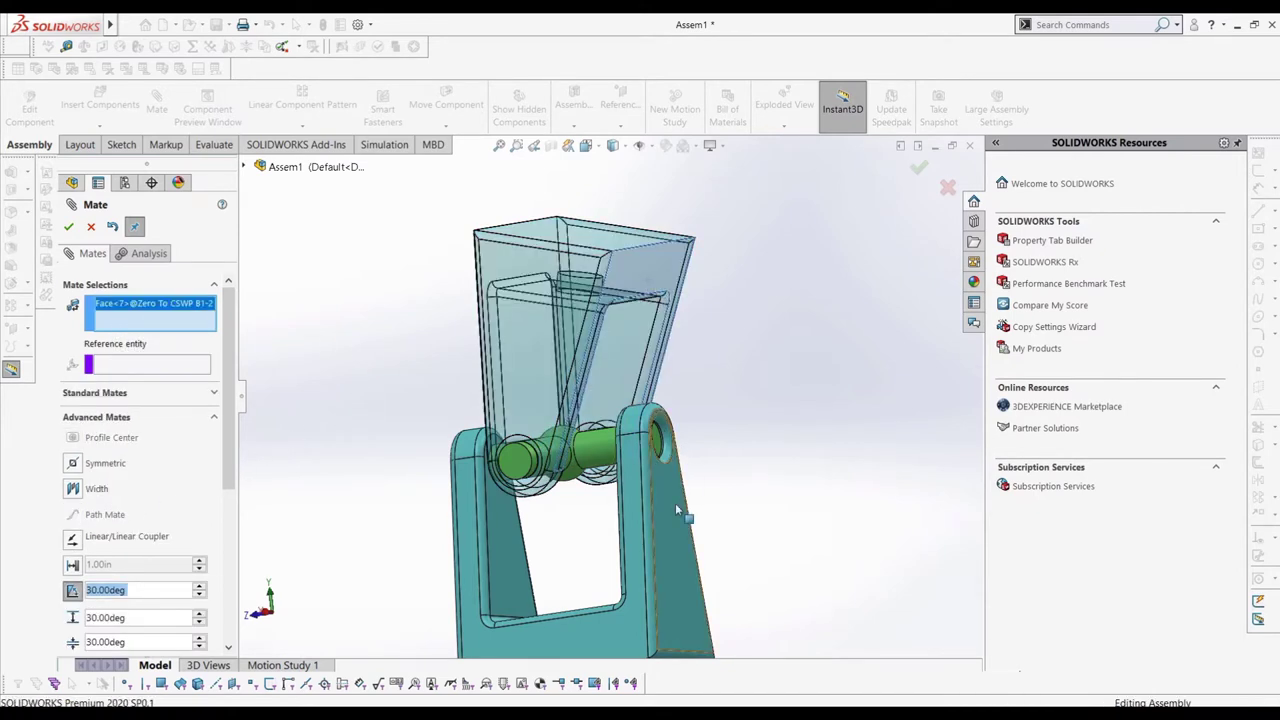
{"action": "left_click", "coordinate": [675, 503]}
- Limit the angle mate to a maximum of 40 degrees and a minimum of 0 degrees, then accept it and finish mating
{"action": "scroll", "coordinate": [150, 603], "scroll_direction": "down", "scroll_amount": 4}
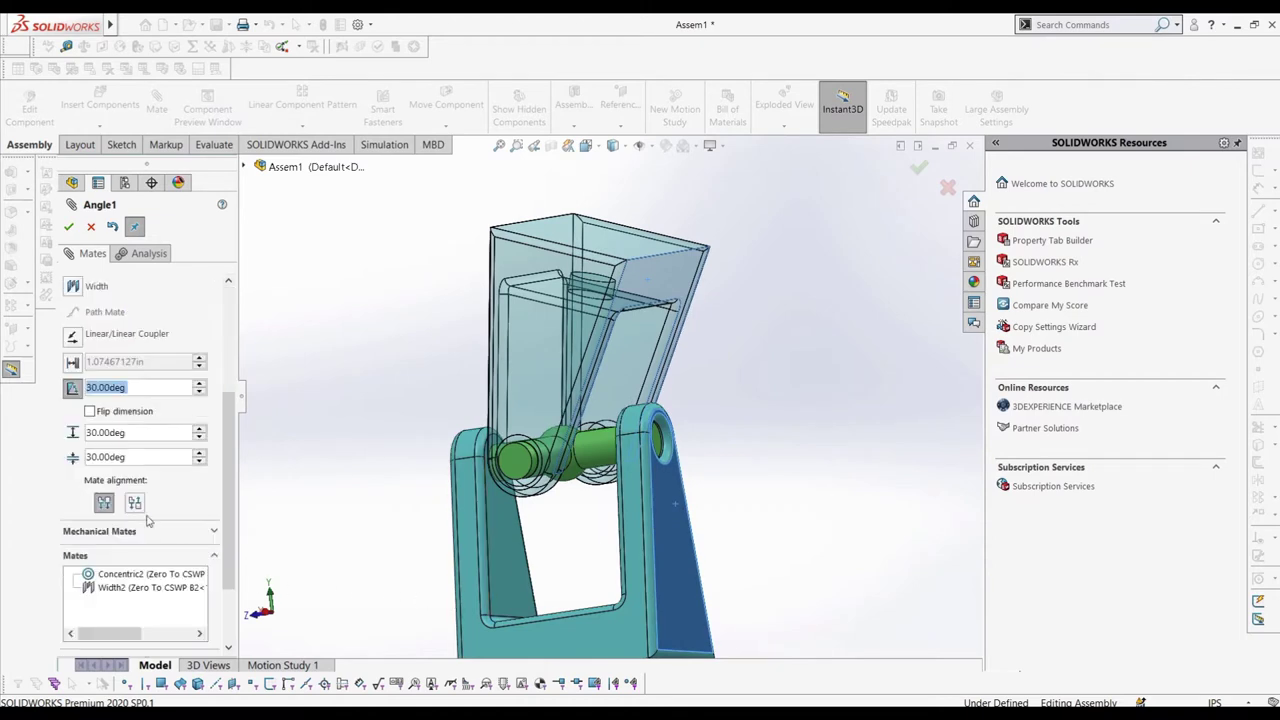
{"action": "left_click", "coordinate": [134, 433]}
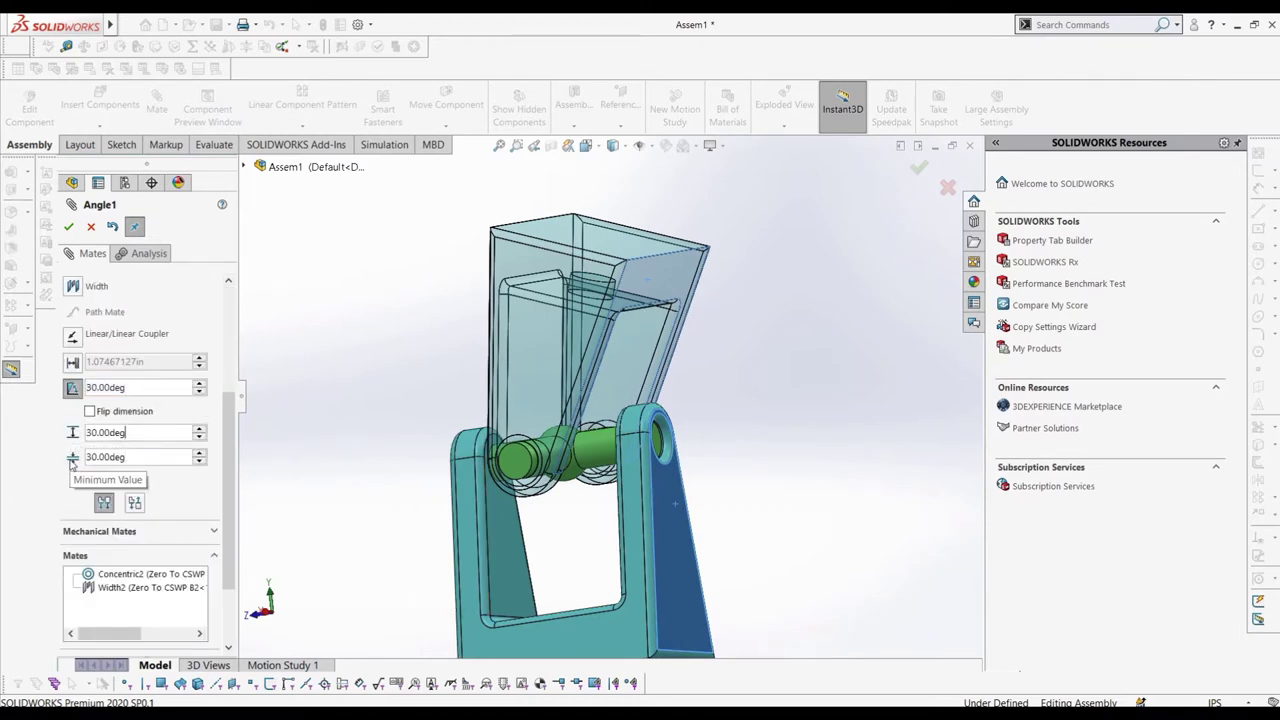
{"action": "double_click", "coordinate": [143, 440]}
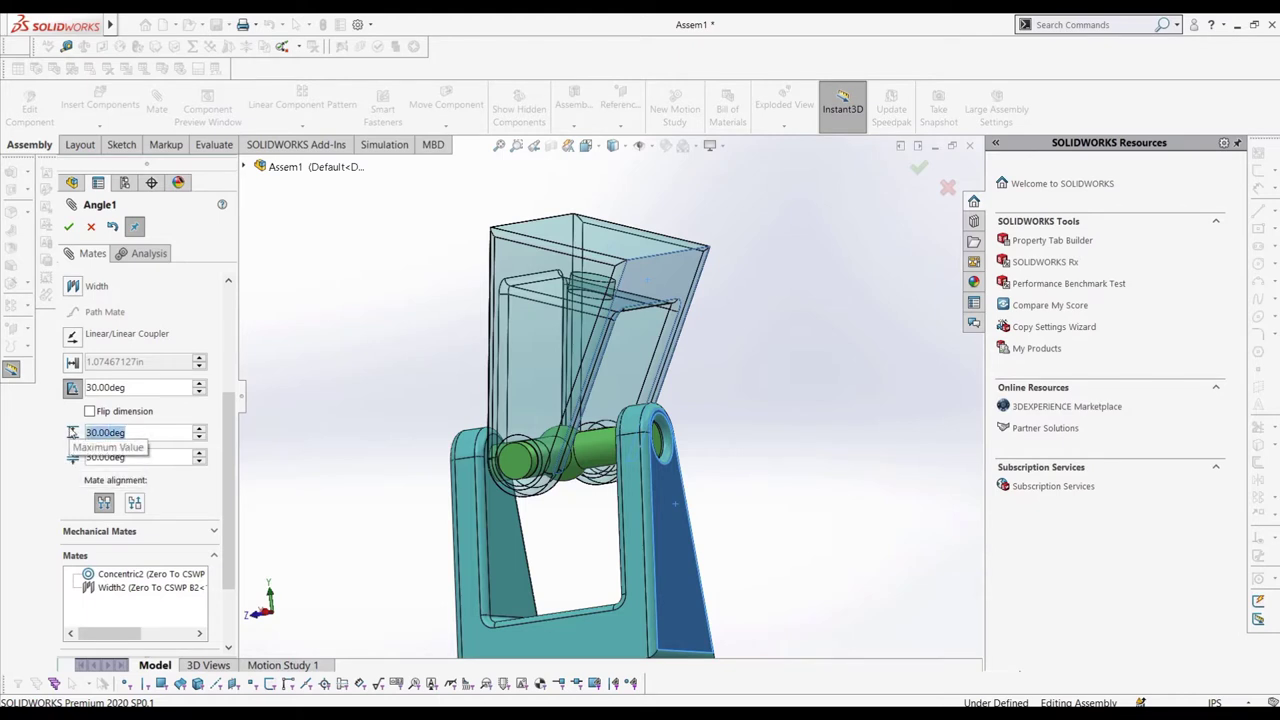
{"action": "type", "text": "40"}
{"action": "key", "text": "Tab"}
{"action": "left_click_drag", "start_coordinate": [140, 459], "coordinate": [86, 450]}
{"action": "key", "text": "Delete"}
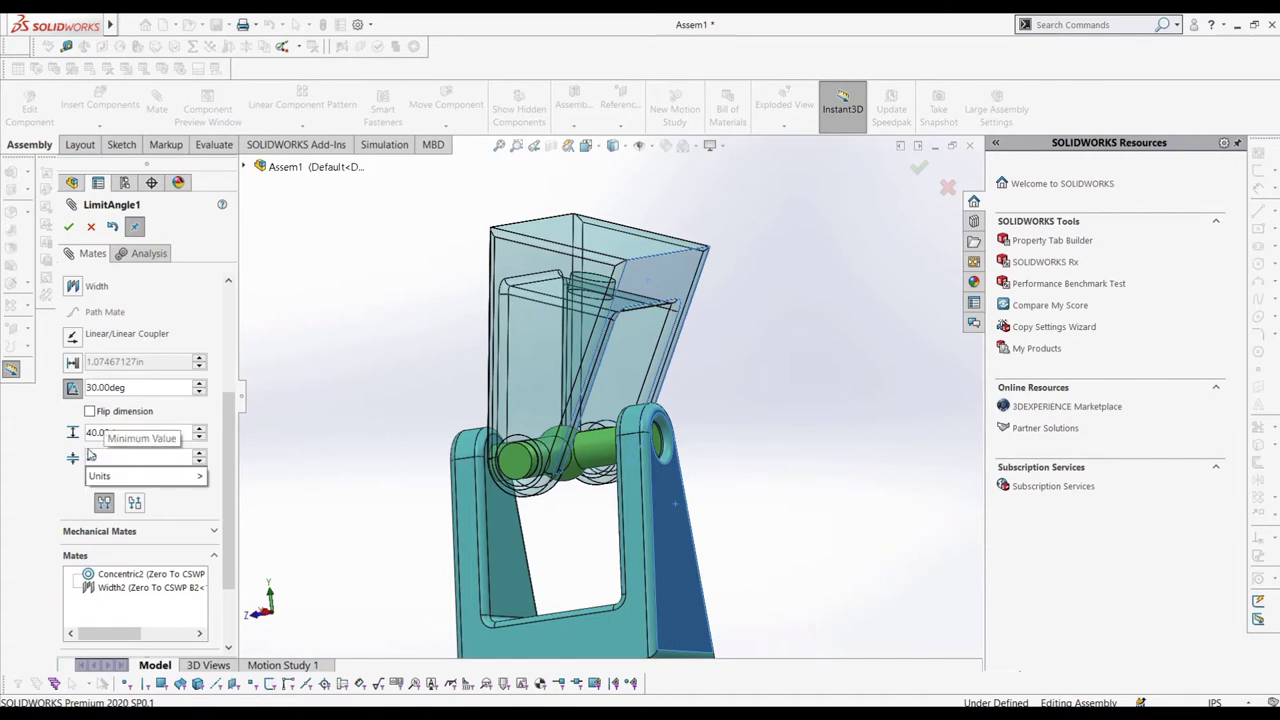
{"action": "type", "text": "0"}
{"action": "key", "text": "Return"}
{"action": "key", "text": "Return"}
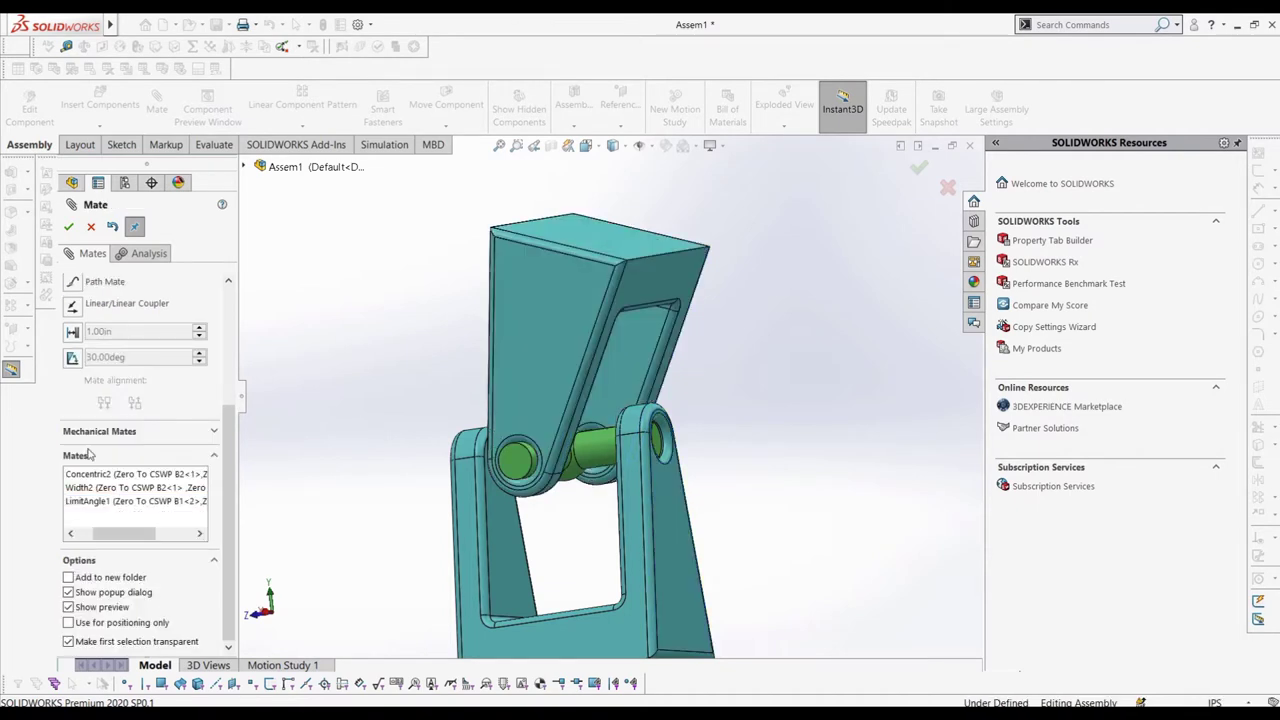
{"action": "left_click", "coordinate": [74, 230]}
- Swing the upper bracket through its range of motion to check the angle limits
{"action": "middle_click_drag", "start_coordinate": [453, 366], "coordinate": [543, 340]}
{"action": "left_click_drag", "start_coordinate": [601, 318], "coordinate": [527, 311]}
{"action": "middle_click_drag", "start_coordinate": [527, 311], "coordinate": [576, 286]}
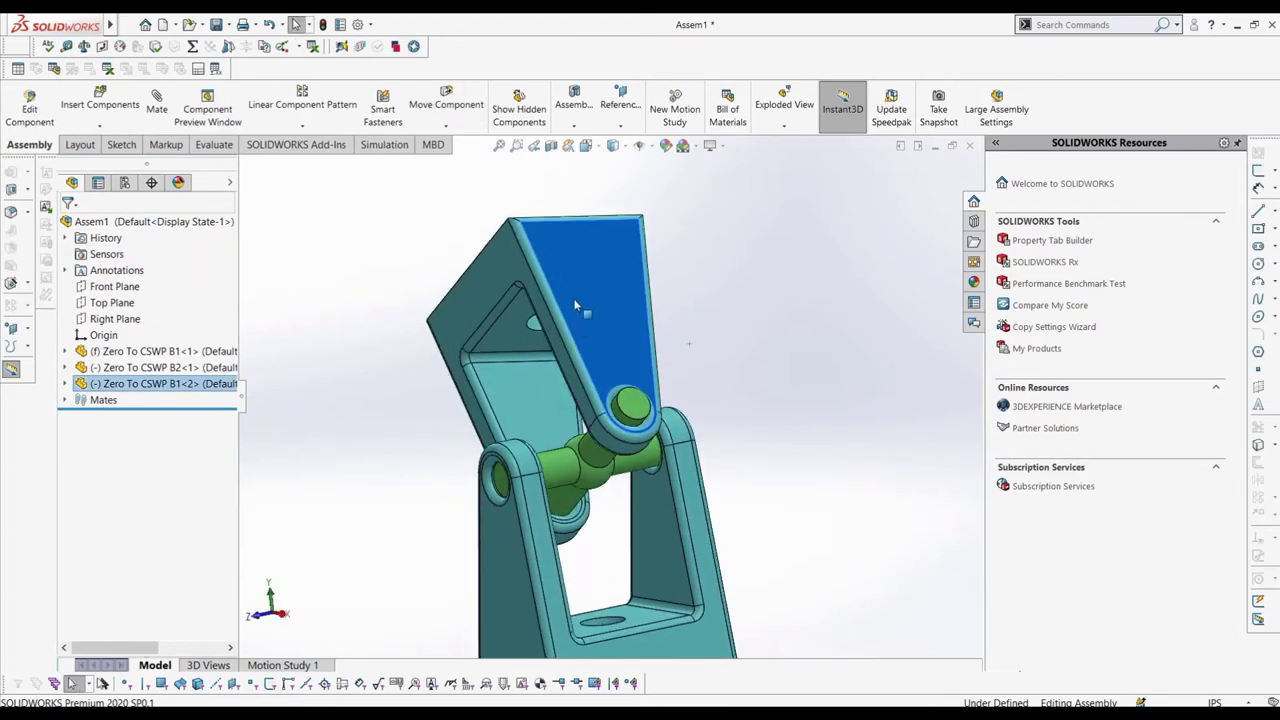
{"action": "left_click_drag", "start_coordinate": [577, 290], "coordinate": [648, 352]}
{"action": "left_click", "coordinate": [776, 370]}
{"action": "mouse_move", "coordinate": [763, 380]}
{"action": "middle_mouse_down"}
{"action": "mouse_move", "coordinate": [711, 391]}
{"action": "mouse_move", "coordinate": [670, 372]}
{"action": "mouse_move", "coordinate": [711, 286]}
{"action": "mouse_move", "coordinate": [729, 366]}
{"action": "mouse_move", "coordinate": [711, 360]}
{"action": "middle_mouse_up"}
{"action": "scroll", "coordinate": [711, 360], "scroll_direction": "up", "scroll_amount": 3}
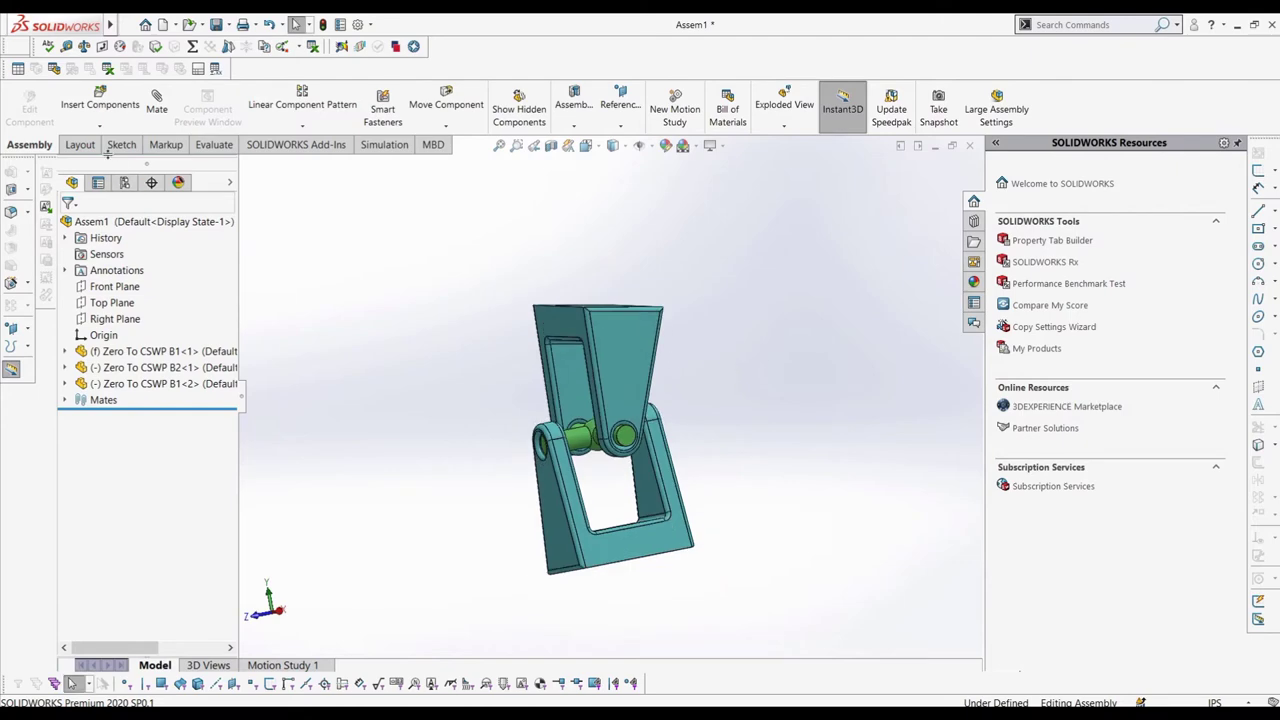
- Insert the Zero To CSWP B3 shaft into the assembly, placing it freely above the upper bracket
{"action": "left_click", "coordinate": [100, 100]}
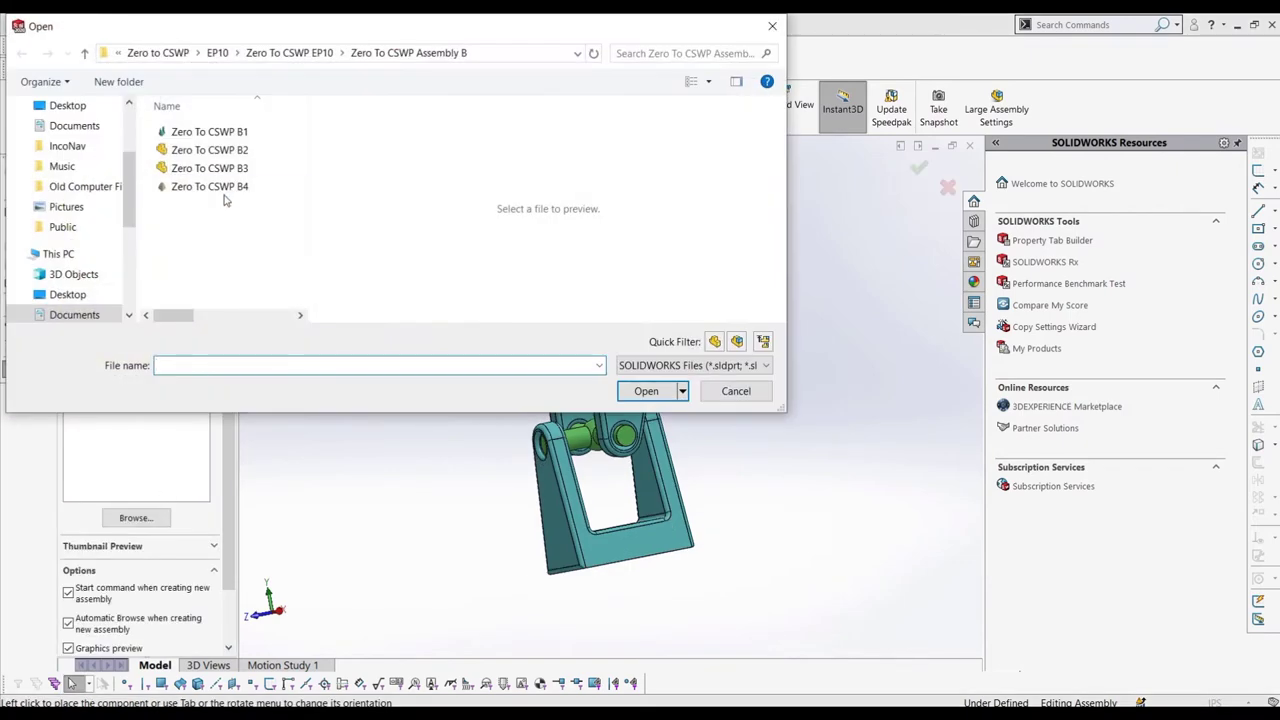
{"action": "left_click", "coordinate": [225, 168]}
{"action": "left_click", "coordinate": [645, 391]}
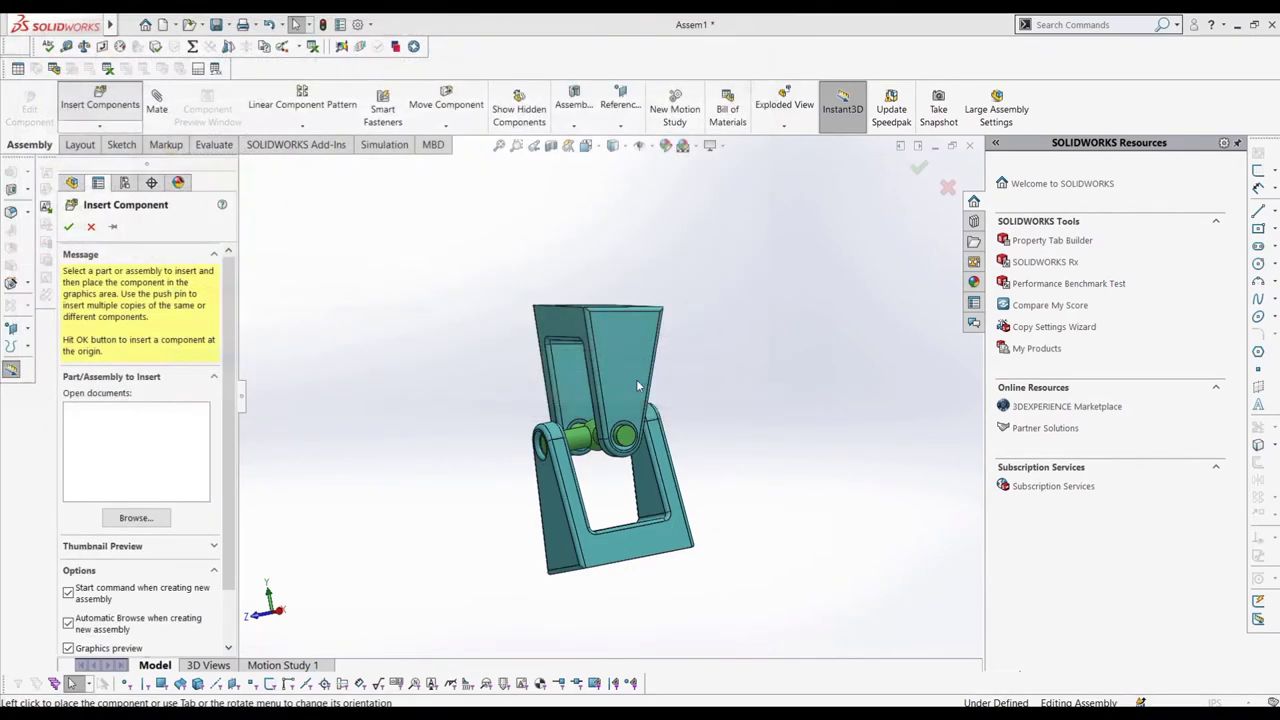
{"action": "left_click", "coordinate": [640, 285]}
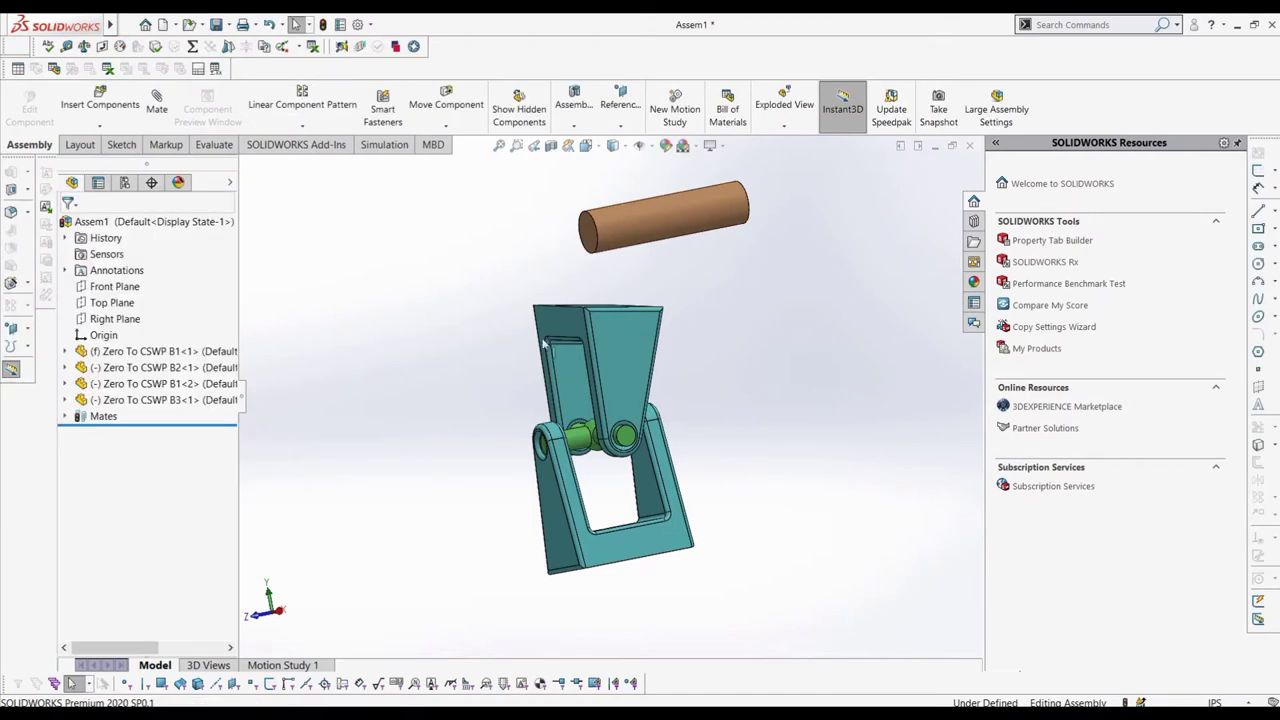
- Set up an advanced profile center mate between the B3 shaft's circular end face and the upper bracket's flat top face
{"action": "left_click", "coordinate": [157, 110]}
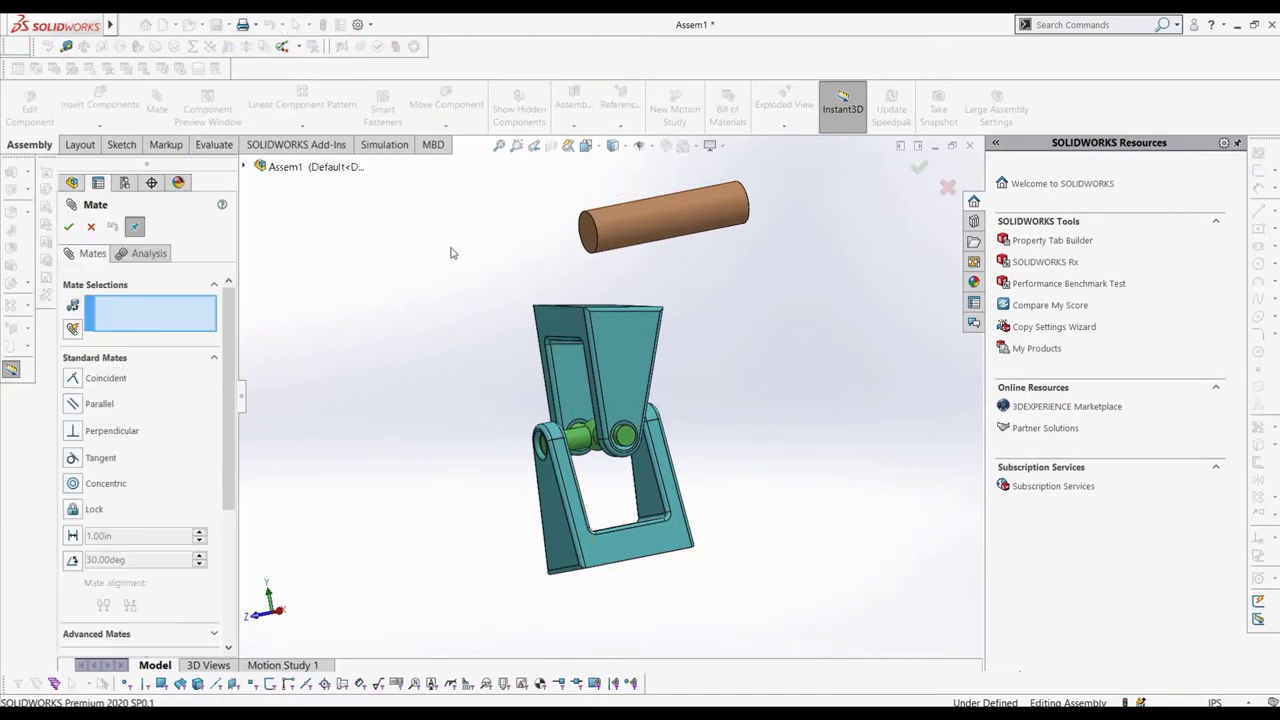
{"action": "scroll", "coordinate": [490, 219], "scroll_direction": "up", "scroll_amount": 2}
{"action": "middle_click_drag", "start_coordinate": [490, 219], "coordinate": [542, 278]}
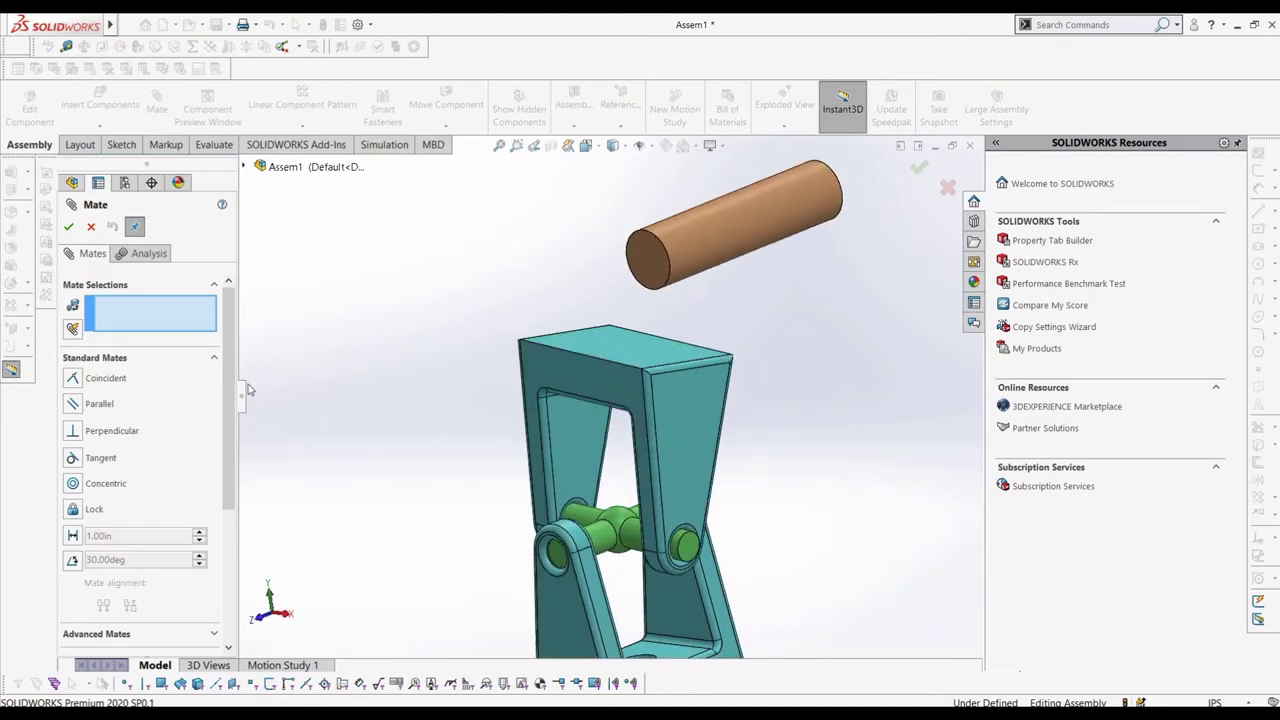
{"action": "left_click", "coordinate": [190, 358]}
{"action": "left_click", "coordinate": [173, 386]}
{"action": "left_click", "coordinate": [108, 396]}
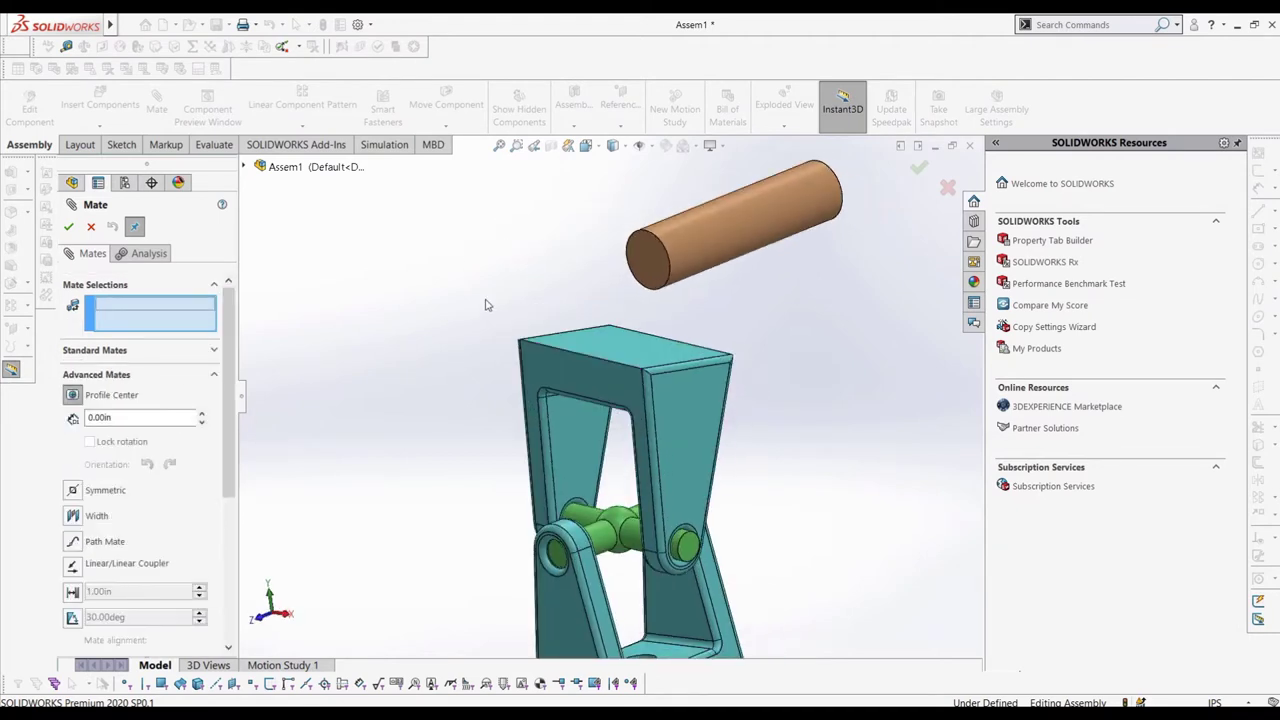
{"action": "left_click", "coordinate": [651, 271]}
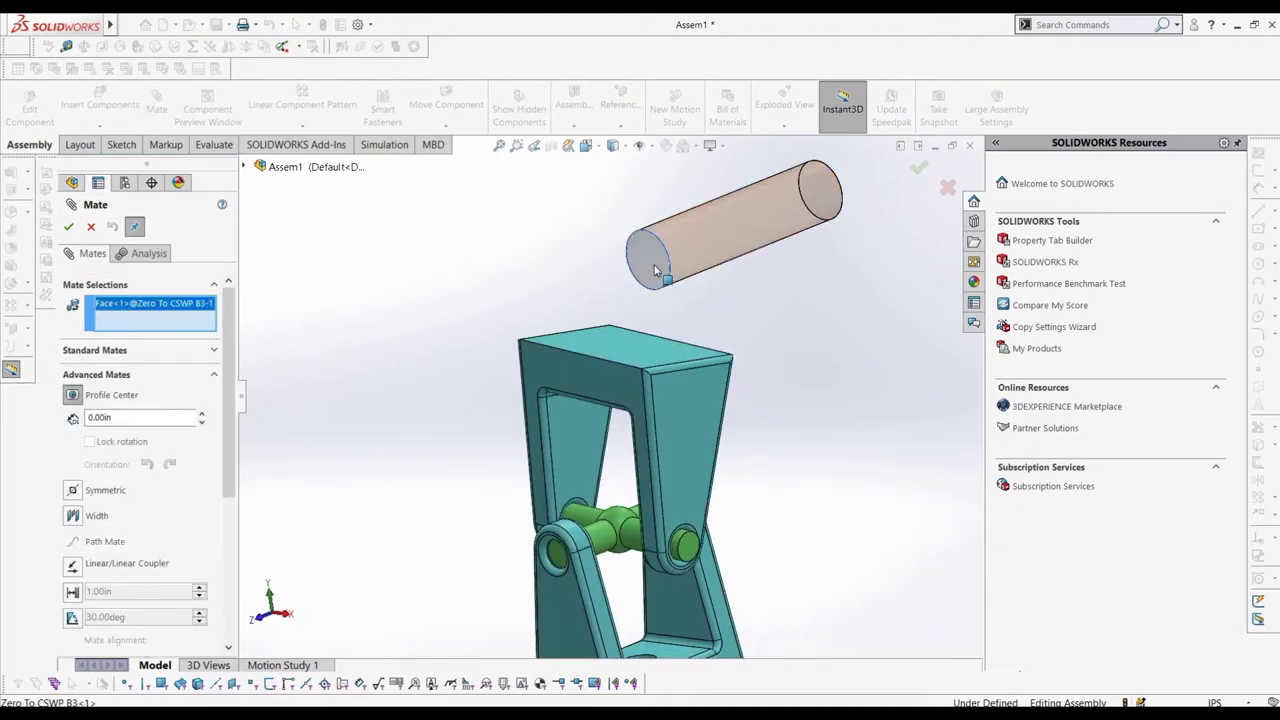
{"action": "left_click", "coordinate": [620, 343]}
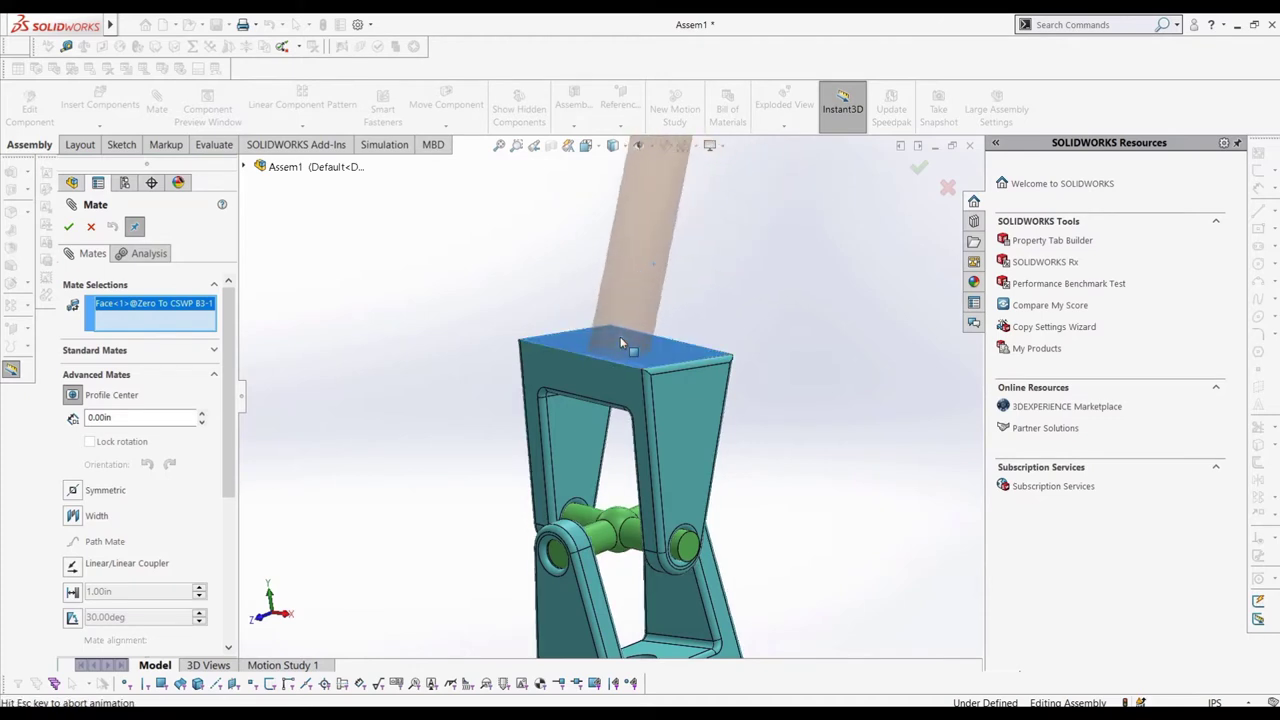
- Flip the profile center mate's dimension, set its offset to 0.00 in, lock rotation, then accept it and finish mating
{"action": "left_click", "coordinate": [162, 421]}
{"action": "left_click", "coordinate": [202, 414]}
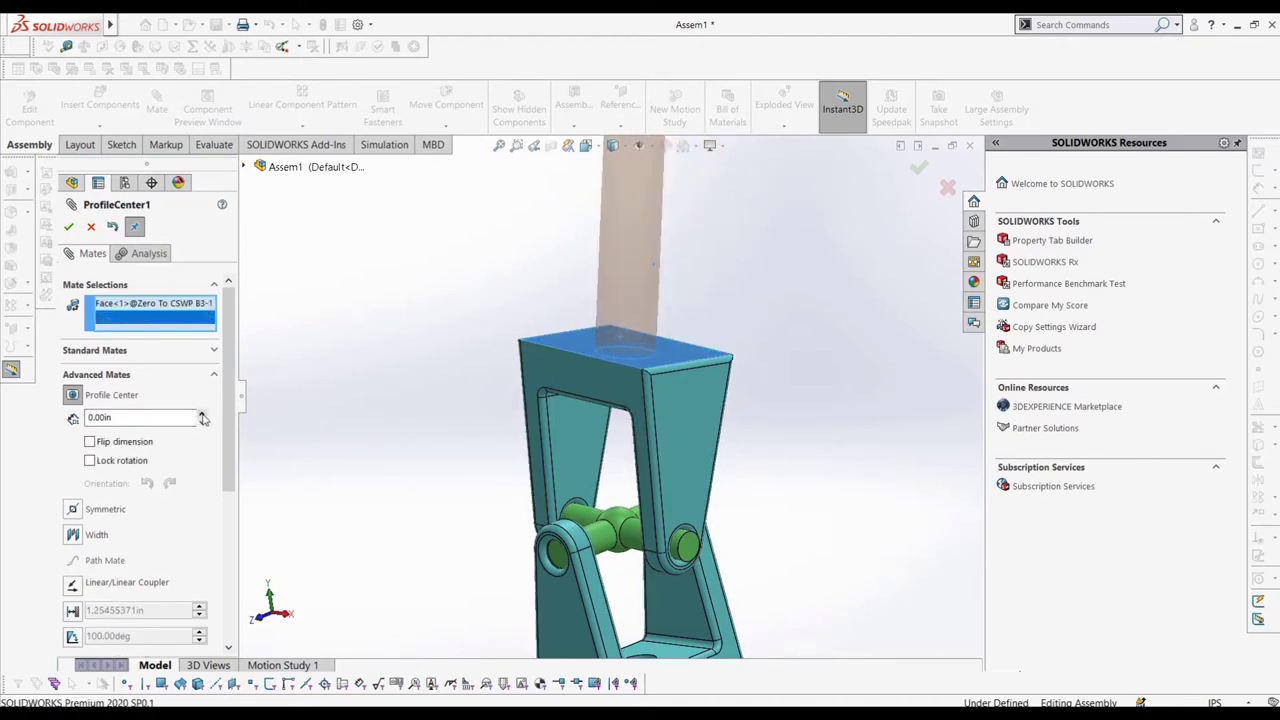
{"action": "left_click", "coordinate": [202, 414]}
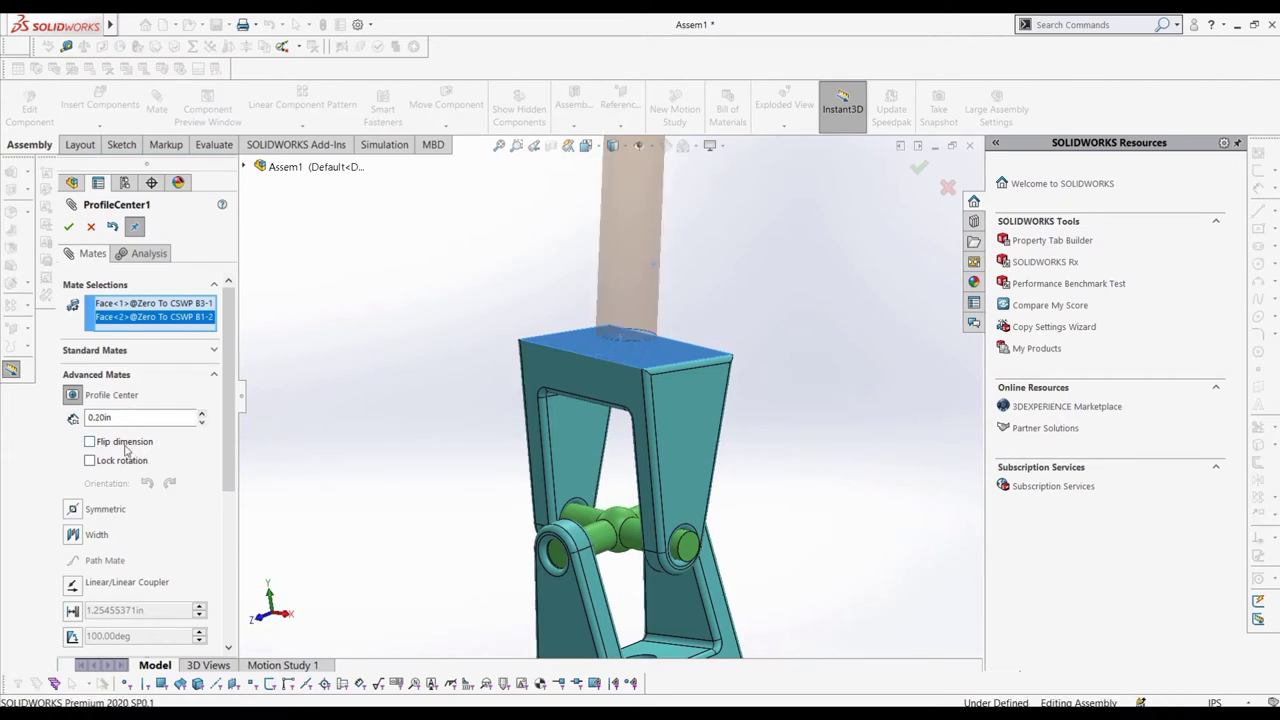
{"action": "left_click", "coordinate": [89, 441]}
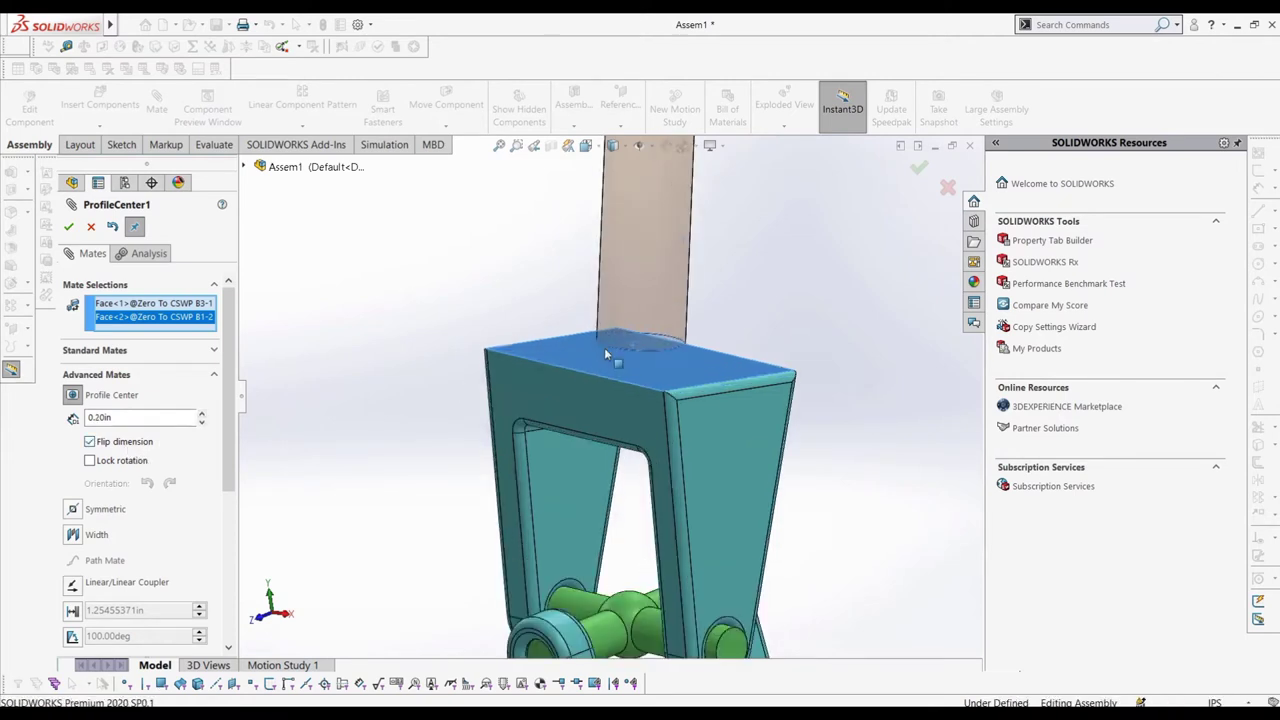
{"action": "left_click", "coordinate": [201, 424]}
{"action": "left_click", "coordinate": [201, 424]}
{"action": "left_click", "coordinate": [130, 463]}
{"action": "middle_click_drag", "start_coordinate": [458, 363], "coordinate": [432, 442]}
{"action": "scroll", "coordinate": [610, 410], "scroll_direction": "up", "scroll_amount": 4}
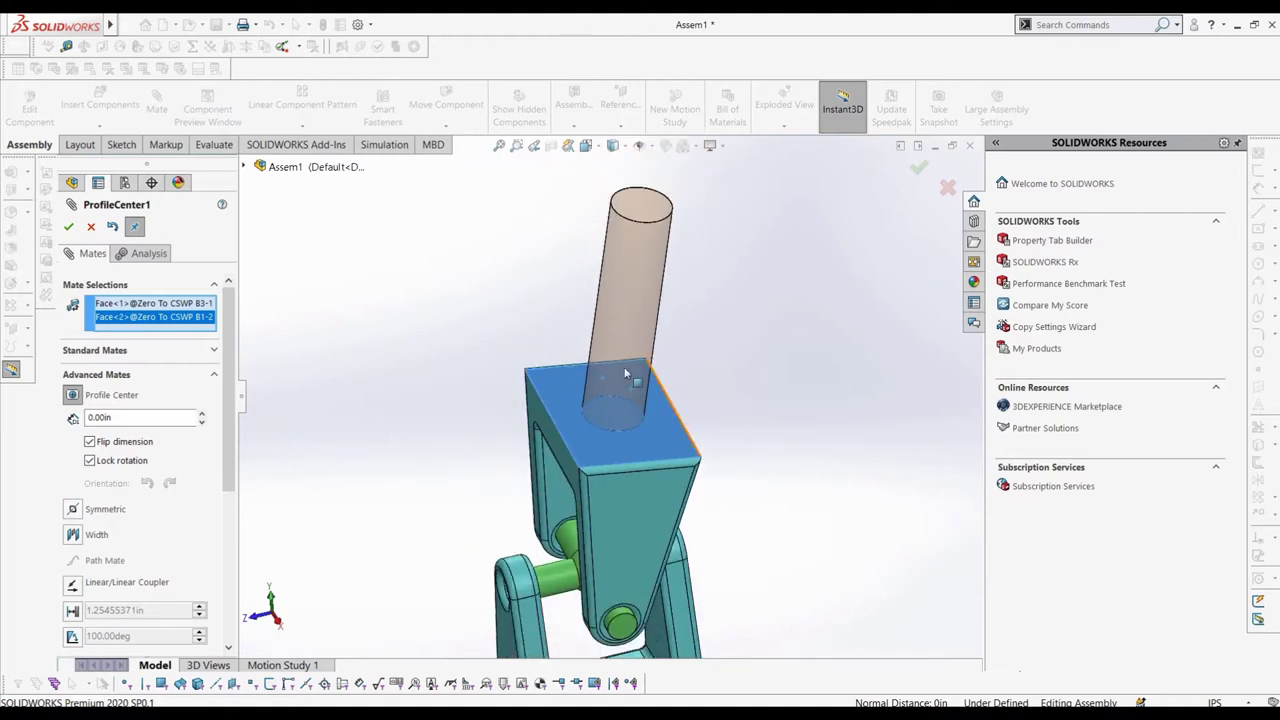
{"action": "left_click", "coordinate": [68, 227]}
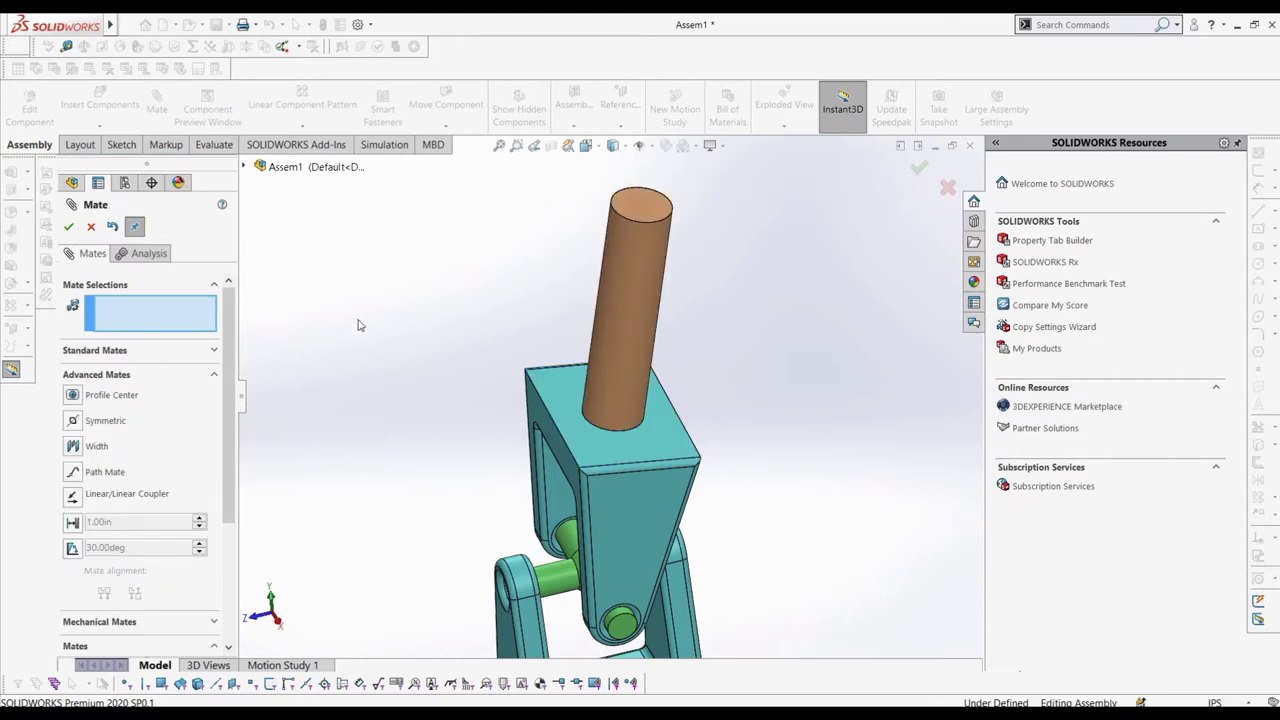
{"action": "left_click", "coordinate": [90, 228]}
- Insert the Zero To CSWP B4 tapered block into the assembly, placing it beside the top of the shaft
{"action": "left_click", "coordinate": [100, 108]}
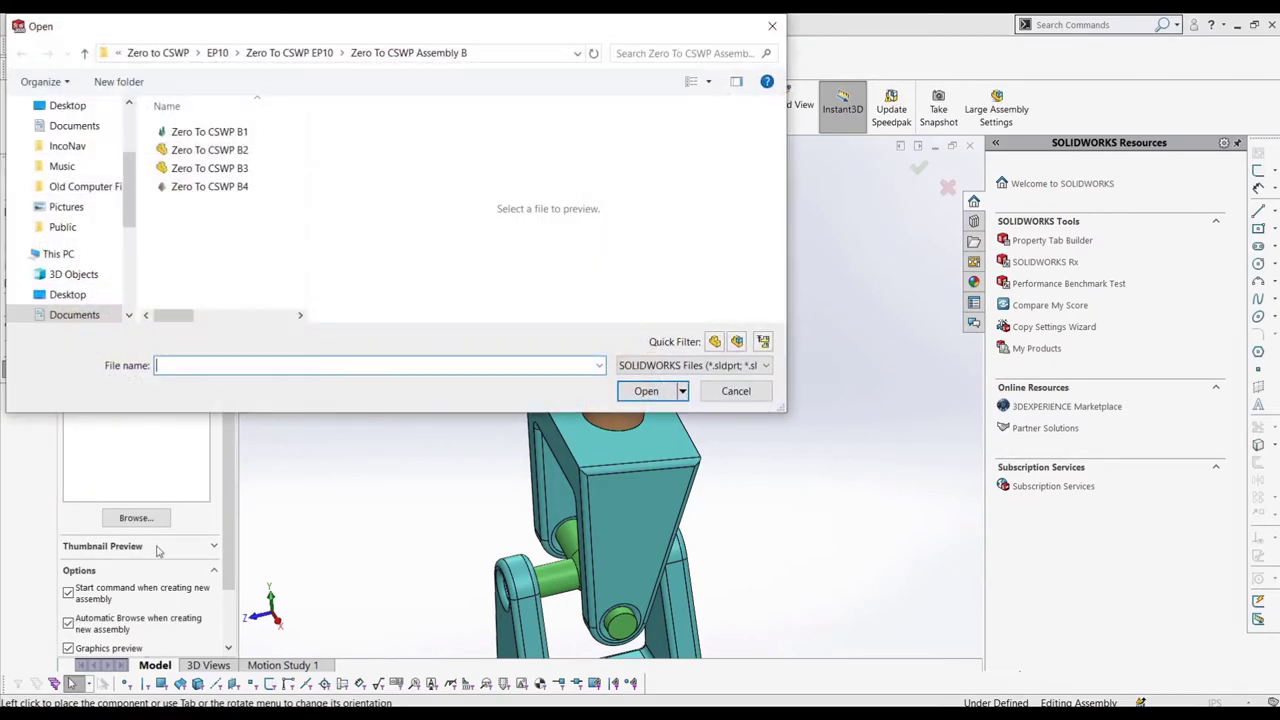
{"action": "left_click", "coordinate": [209, 186]}
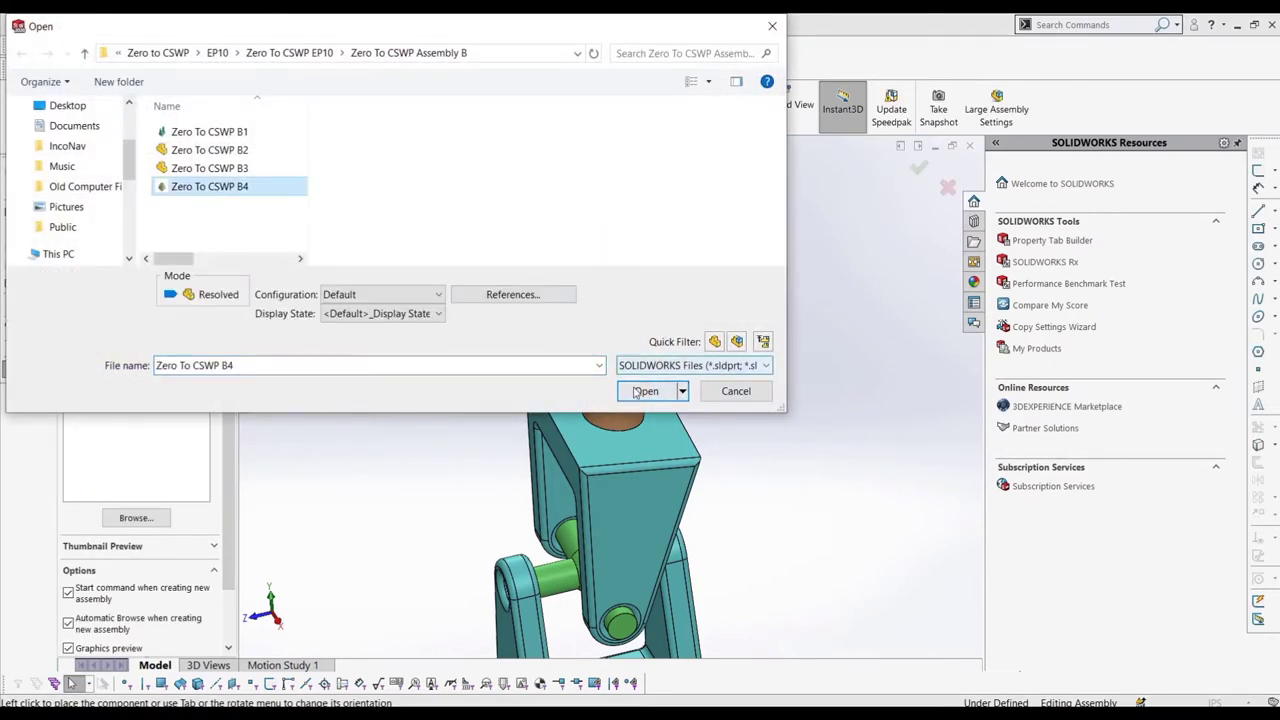
{"action": "left_click", "coordinate": [646, 391]}
{"action": "left_click", "coordinate": [725, 210]}
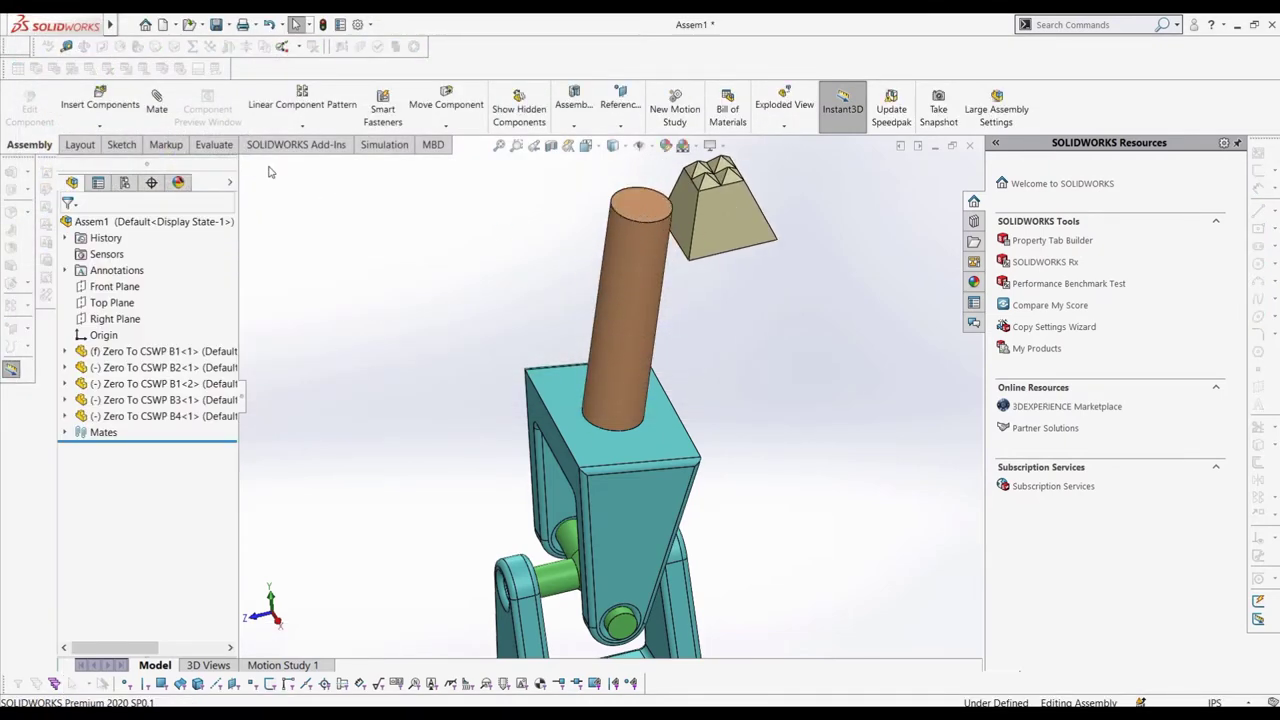
- Add a profile center mate between the B4 block's base face and the shaft's top end face
{"action": "left_click", "coordinate": [165, 117]}
{"action": "middle_click_drag", "start_coordinate": [729, 237], "coordinate": [700, 184]}
{"action": "middle_click_drag", "start_coordinate": [777, 251], "coordinate": [733, 216]}
{"action": "left_click", "coordinate": [775, 263]}
{"action": "middle_click_drag", "start_coordinate": [778, 265], "coordinate": [812, 402]}
{"action": "left_click", "coordinate": [99, 359]}
{"action": "left_click", "coordinate": [95, 383]}
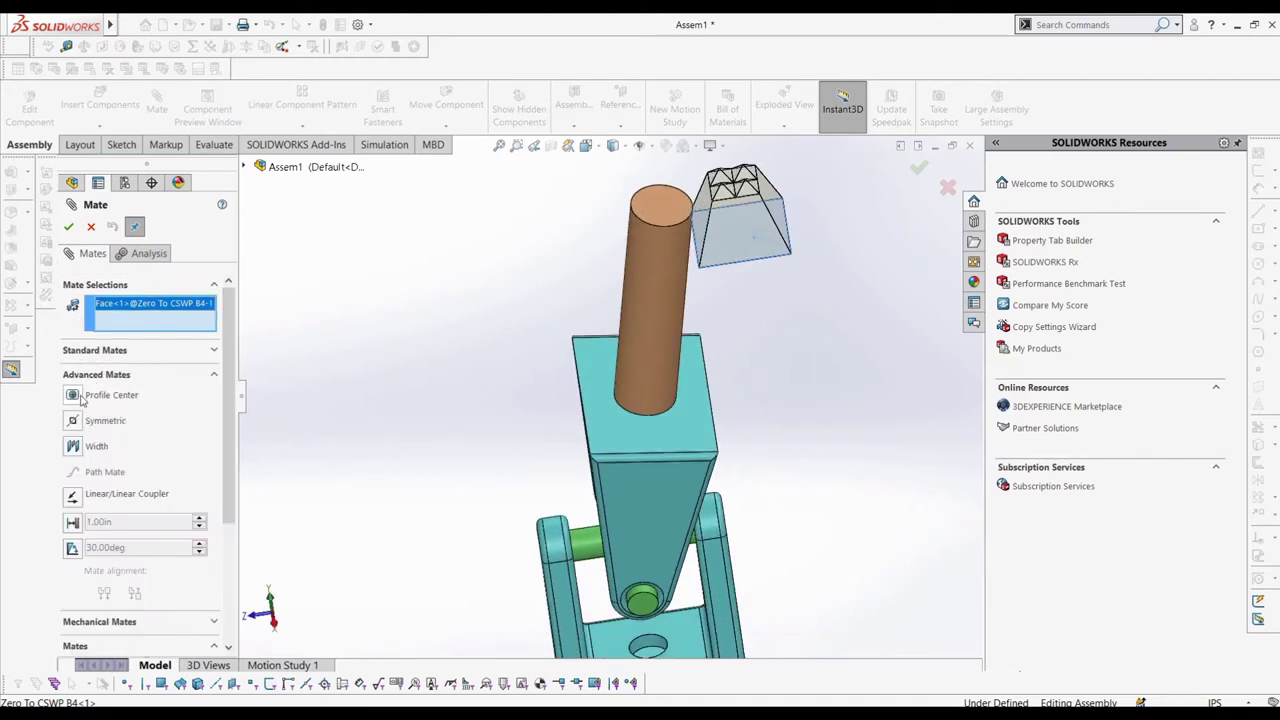
{"action": "left_click", "coordinate": [80, 395]}
{"action": "left_click", "coordinate": [658, 203]}
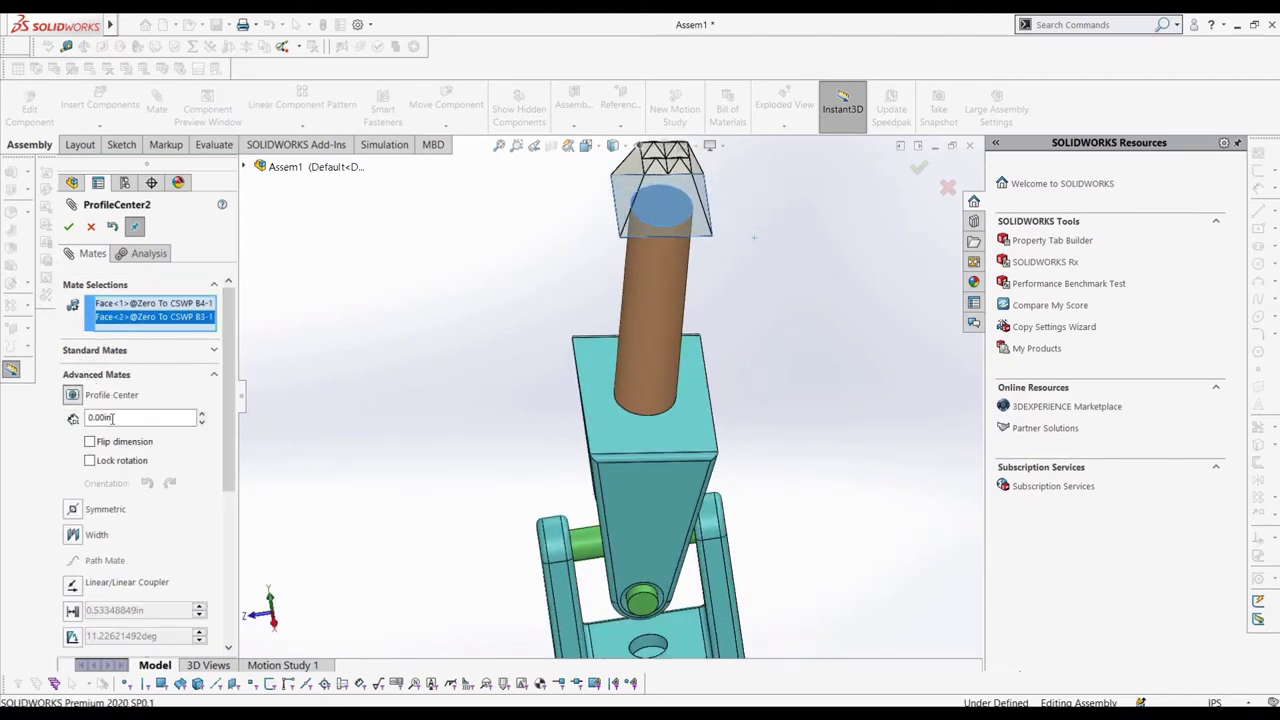
{"action": "left_click", "coordinate": [68, 227]}
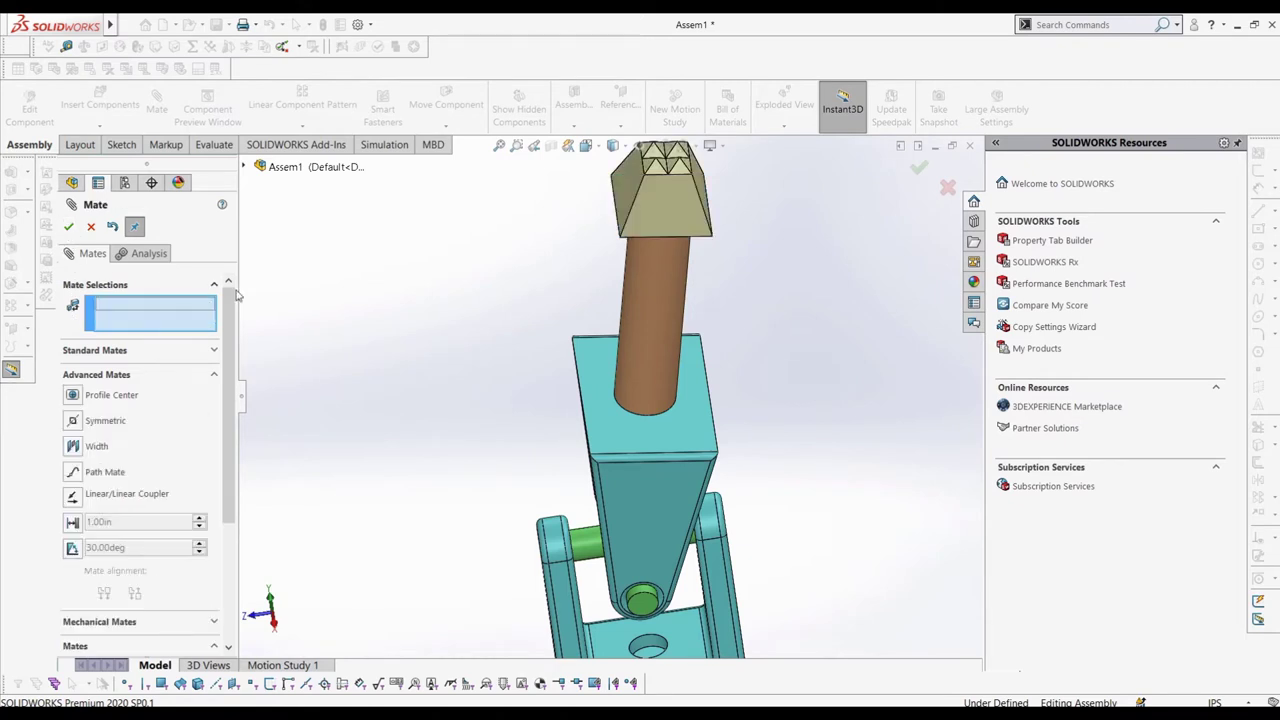
- Add a symmetric mate for two opposite sloped faces of the B4 block about the assembly's Right Plane, and finish mating
{"action": "left_click", "coordinate": [113, 422]}
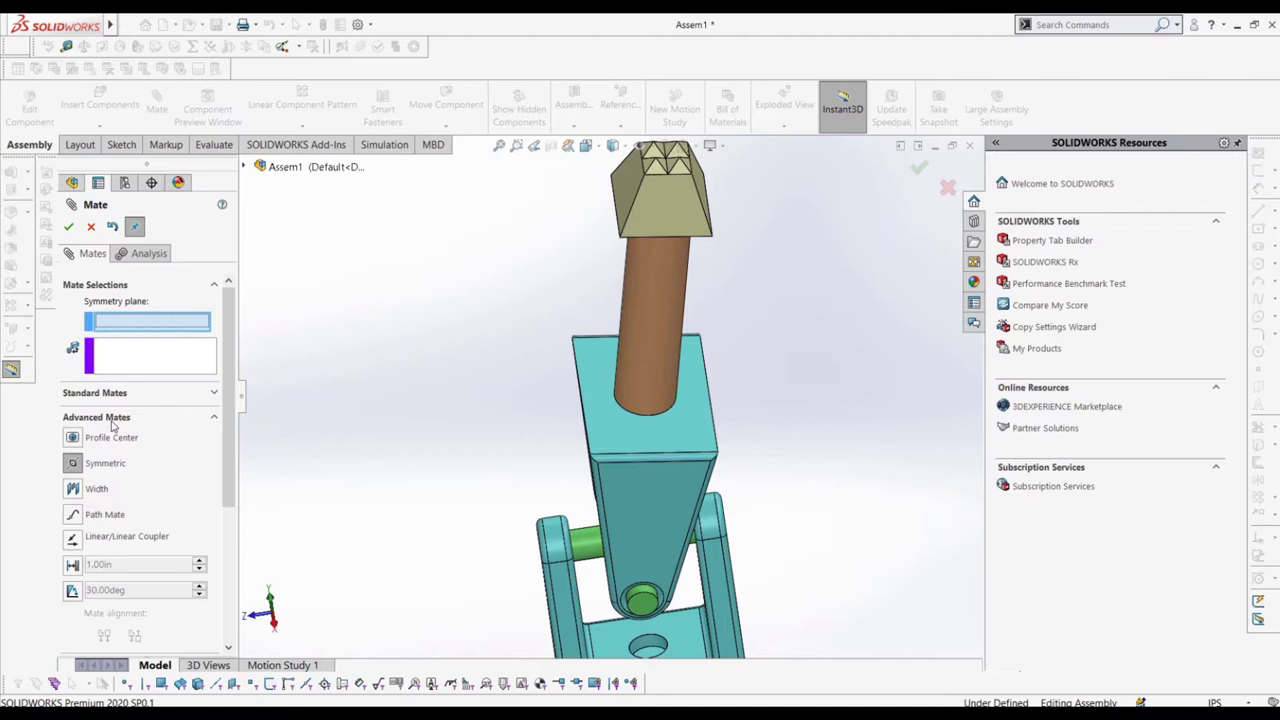
{"action": "left_click", "coordinate": [245, 167]}
{"action": "left_click", "coordinate": [308, 264]}
{"action": "middle_click_drag", "start_coordinate": [525, 443], "coordinate": [670, 283]}
{"action": "left_click", "coordinate": [617, 280]}
{"action": "left_click", "coordinate": [517, 251]}
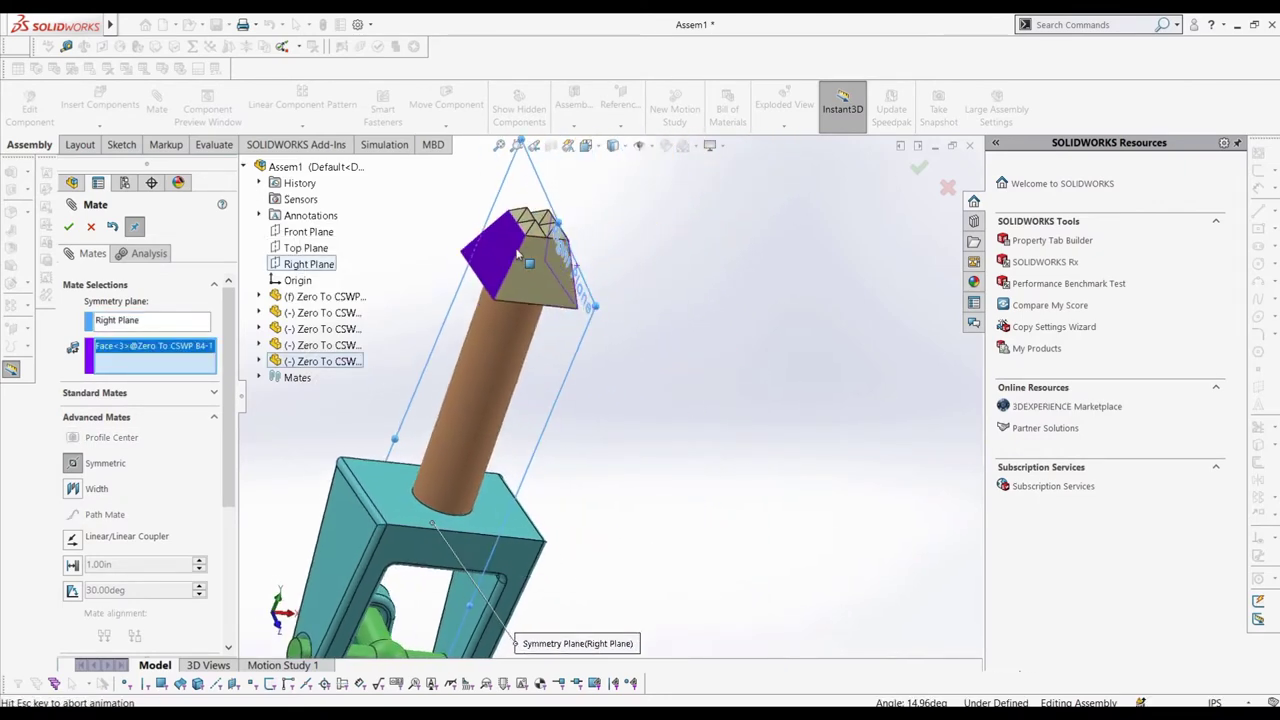
{"action": "left_click", "coordinate": [69, 227]}
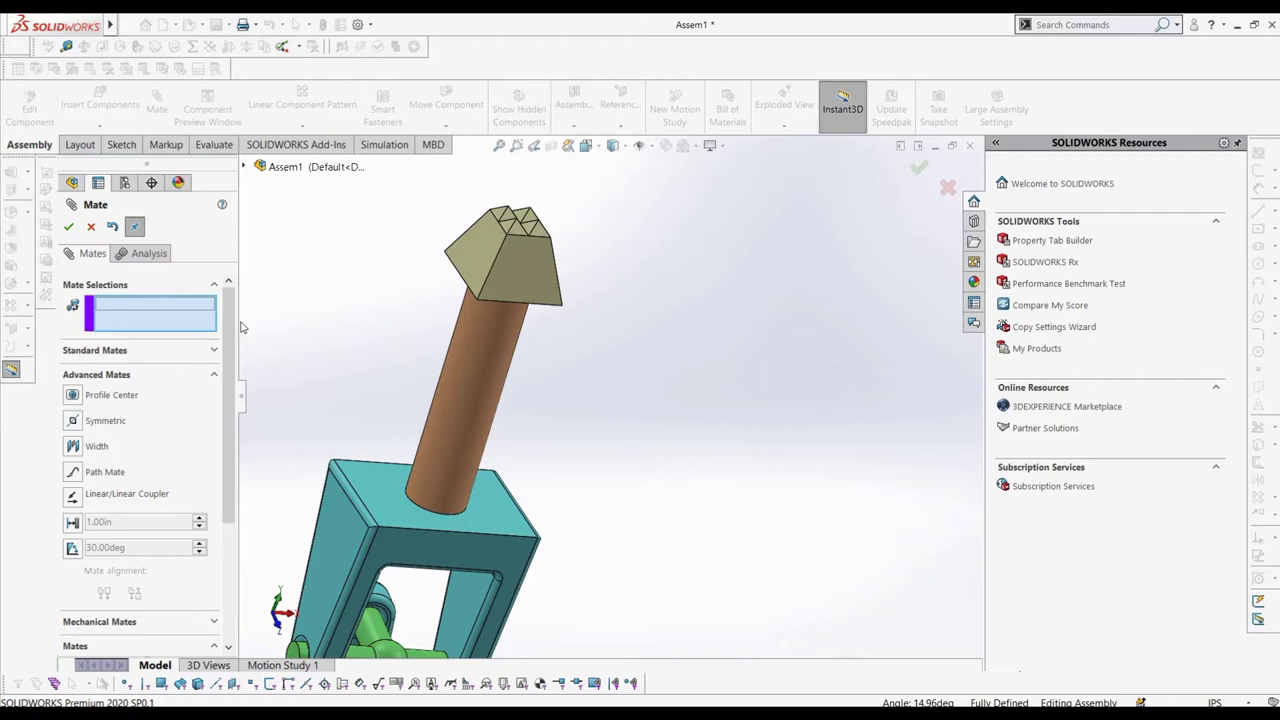
{"action": "left_click", "coordinate": [91, 227]}
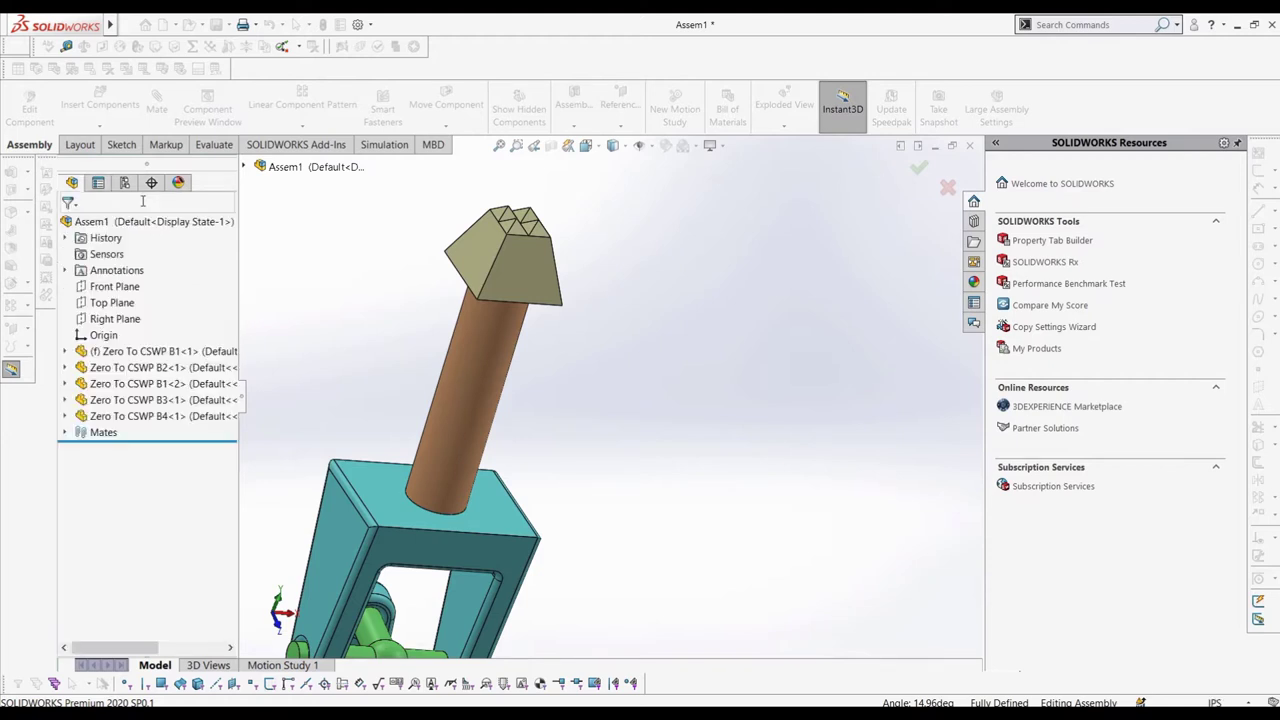
- Delete the symmetric mate and the B4 block's profile center mate from the assembly
{"action": "left_click", "coordinate": [65, 433]}
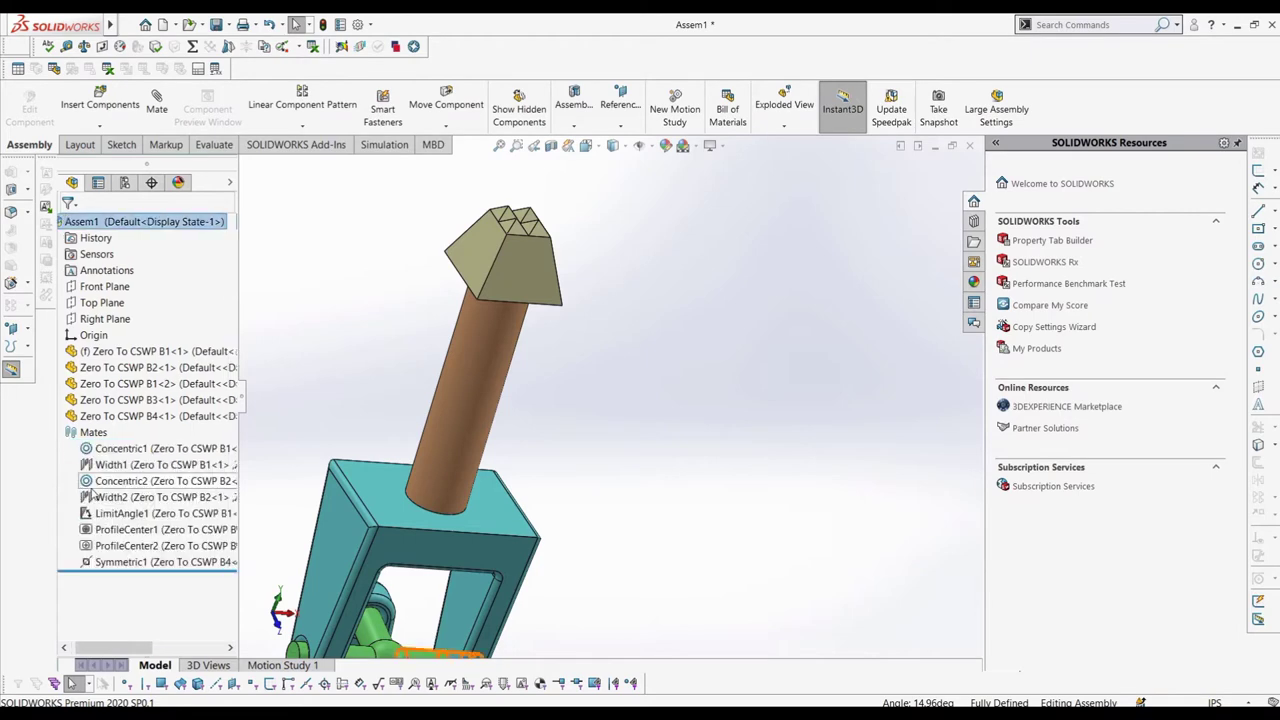
{"action": "right_click", "coordinate": [91, 565]}
{"action": "left_click", "coordinate": [129, 523]}
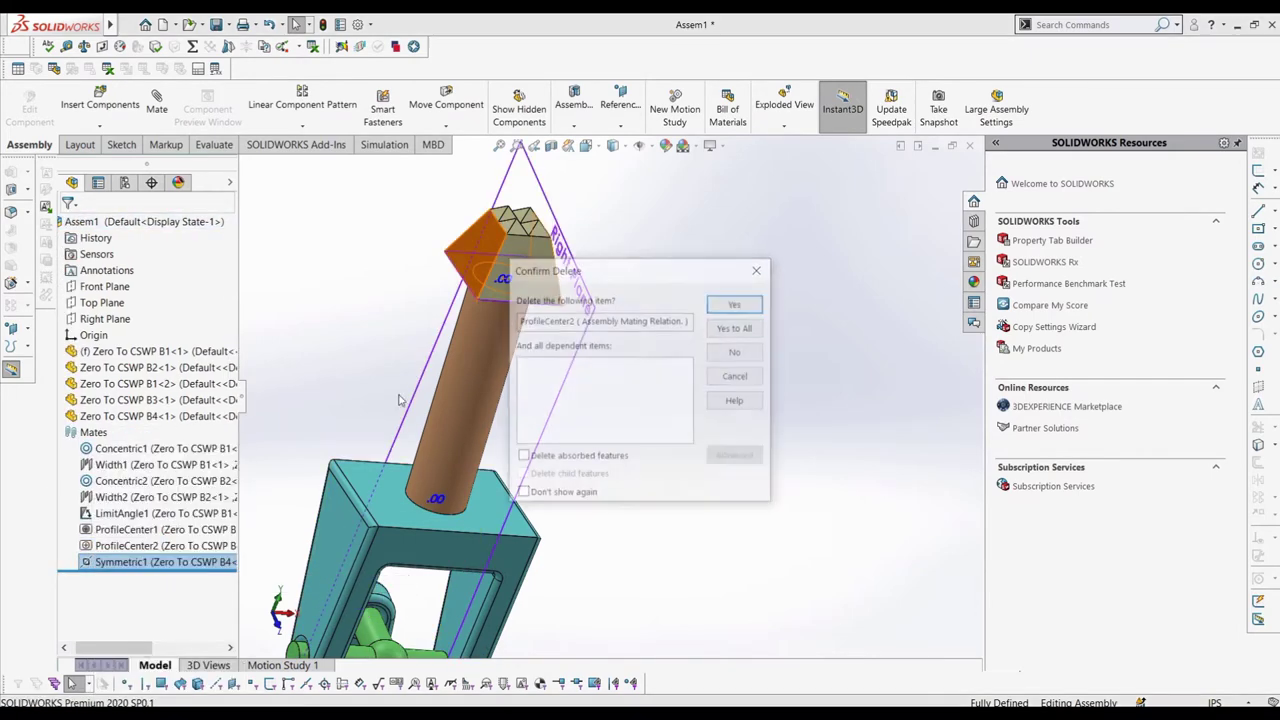
{"action": "left_click", "coordinate": [736, 304]}
{"action": "left_click", "coordinate": [736, 304]}
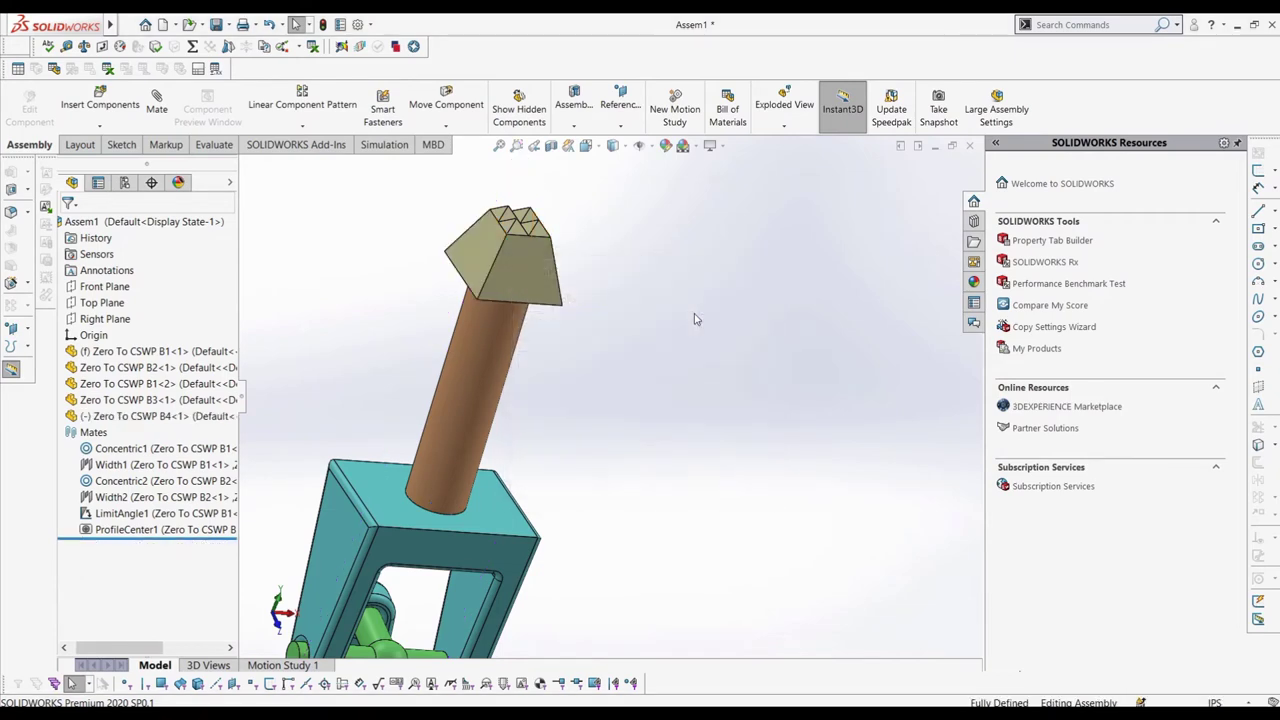
- Move the B4 block away from the shaft and insert two more Zero To CSWP B1 brackets above the assembly
{"action": "left_click_drag", "start_coordinate": [521, 323], "coordinate": [794, 509]}
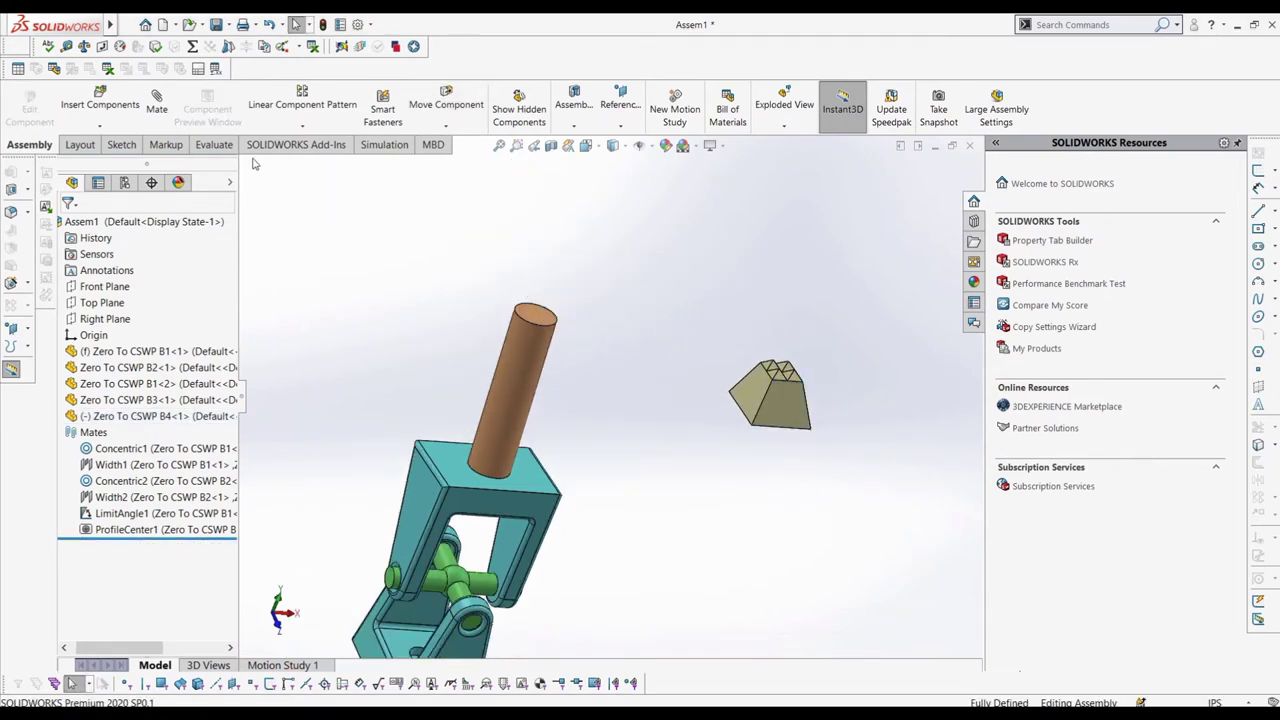
{"action": "left_click", "coordinate": [113, 110]}
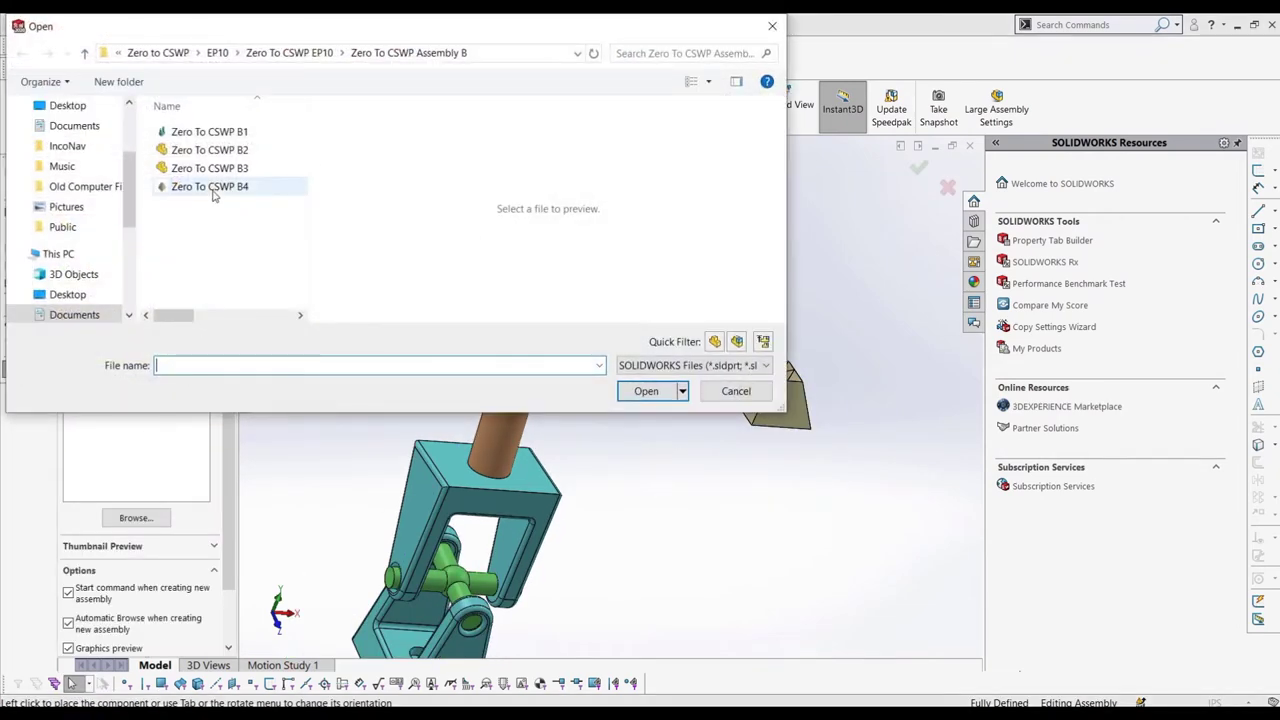
{"action": "left_click", "coordinate": [205, 131]}
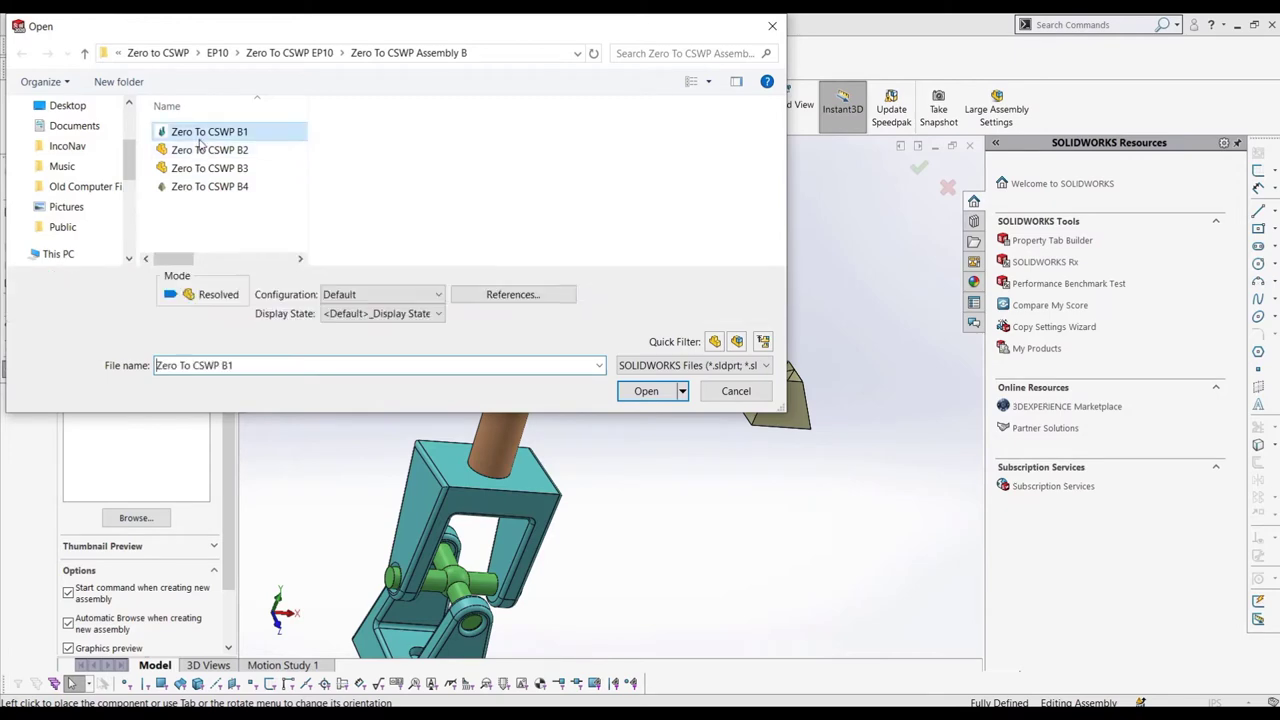
{"action": "left_click", "coordinate": [646, 390]}
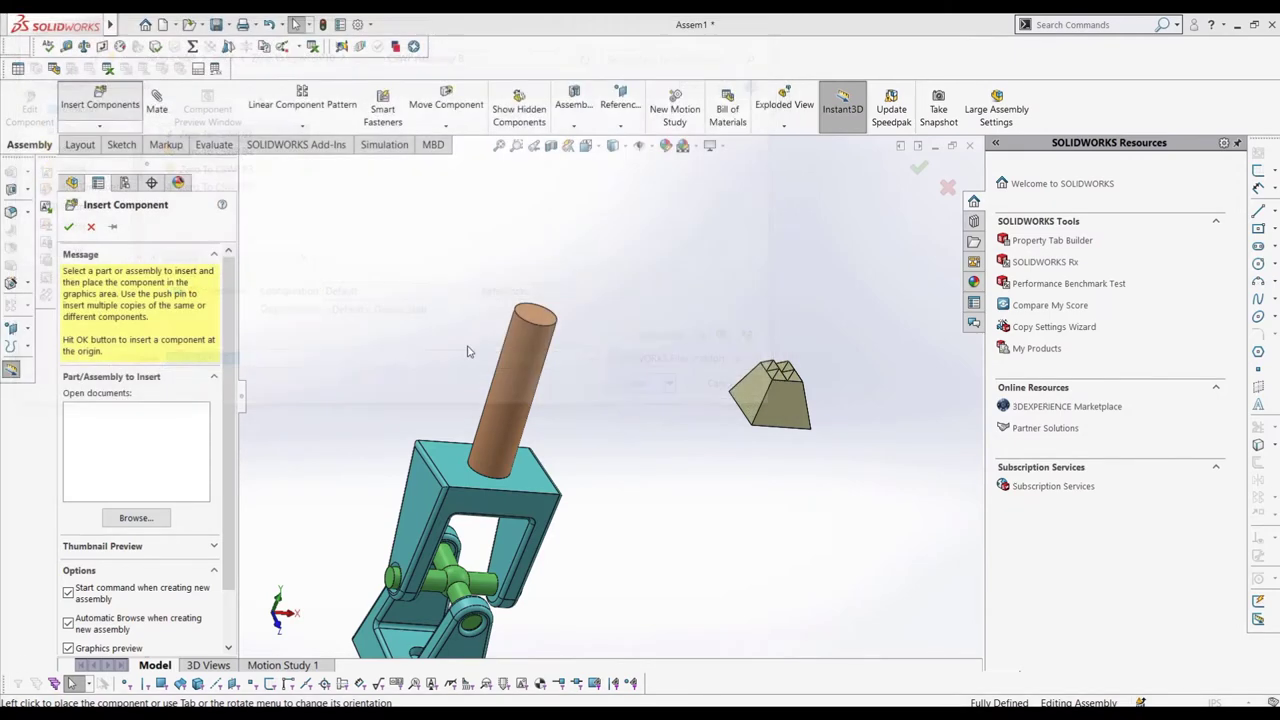
{"action": "left_click", "coordinate": [112, 227]}
{"action": "left_click", "coordinate": [340, 238]}
{"action": "left_click", "coordinate": [488, 235]}
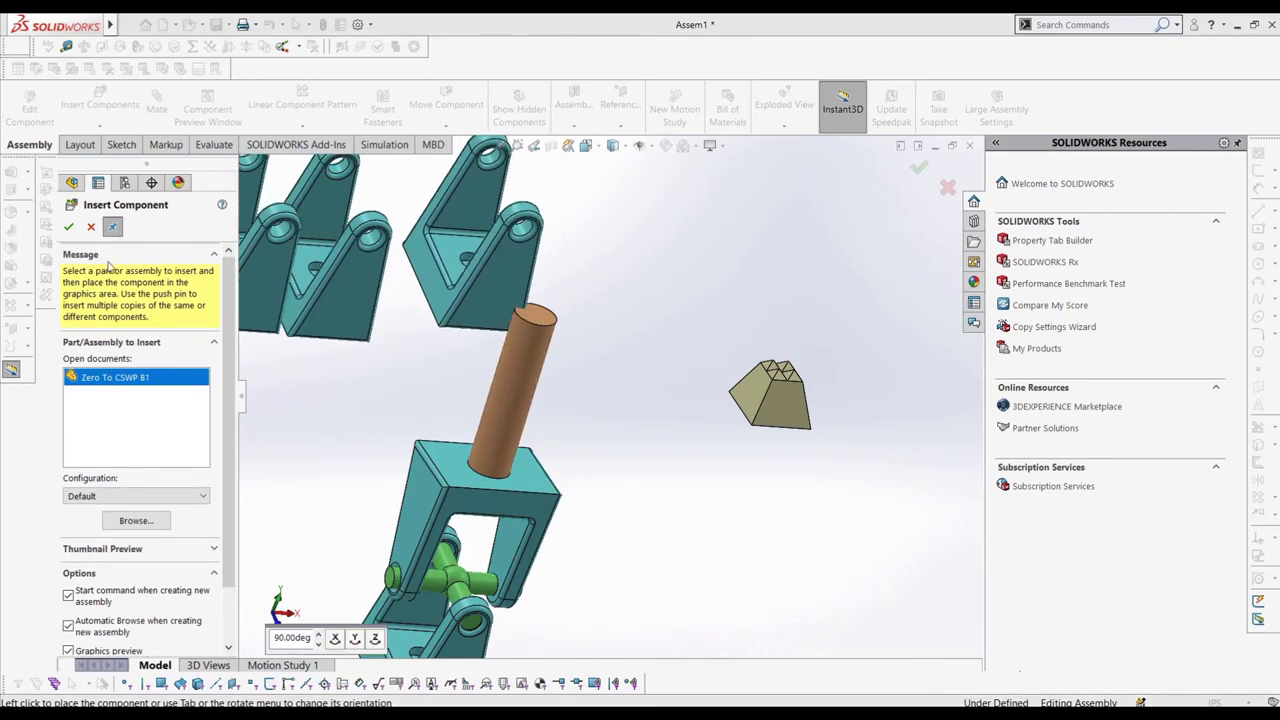
- Load the Zero To CSWP B2 cross and place one copy in front of the new bracket nearest the shaft
{"action": "left_click", "coordinate": [136, 520]}
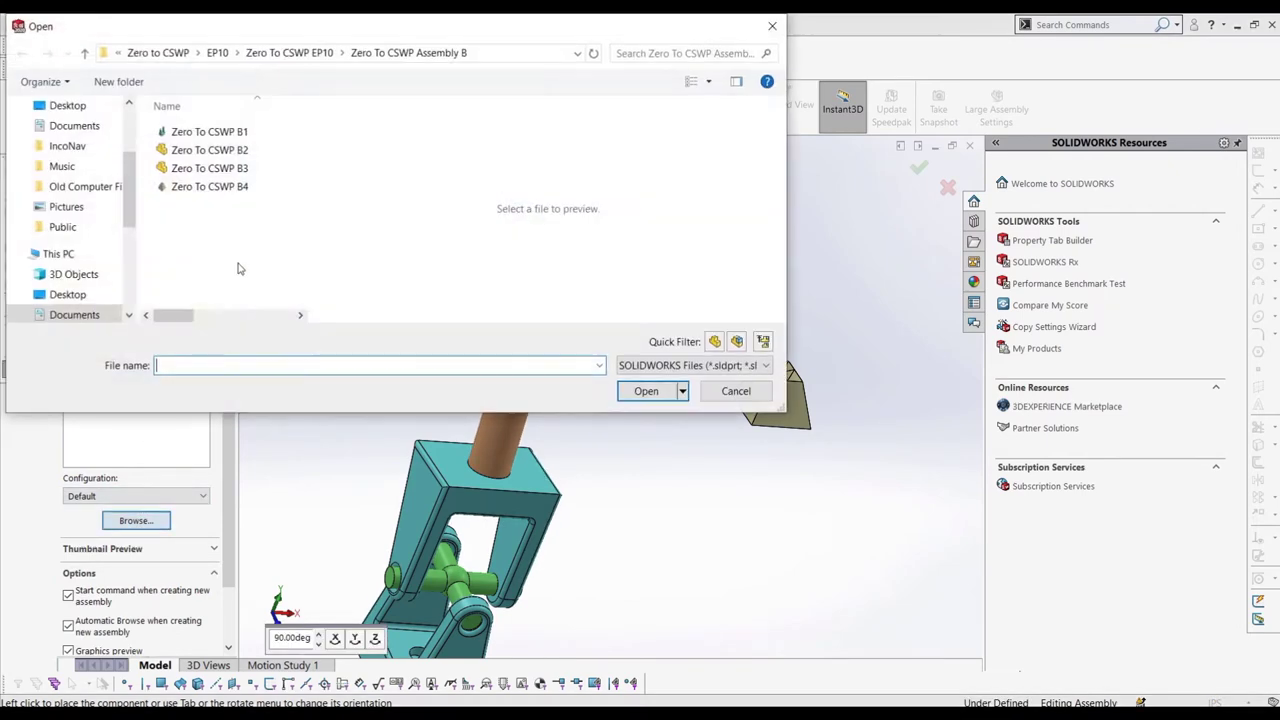
{"action": "left_click", "coordinate": [212, 149]}
{"action": "left_click", "coordinate": [646, 391]}
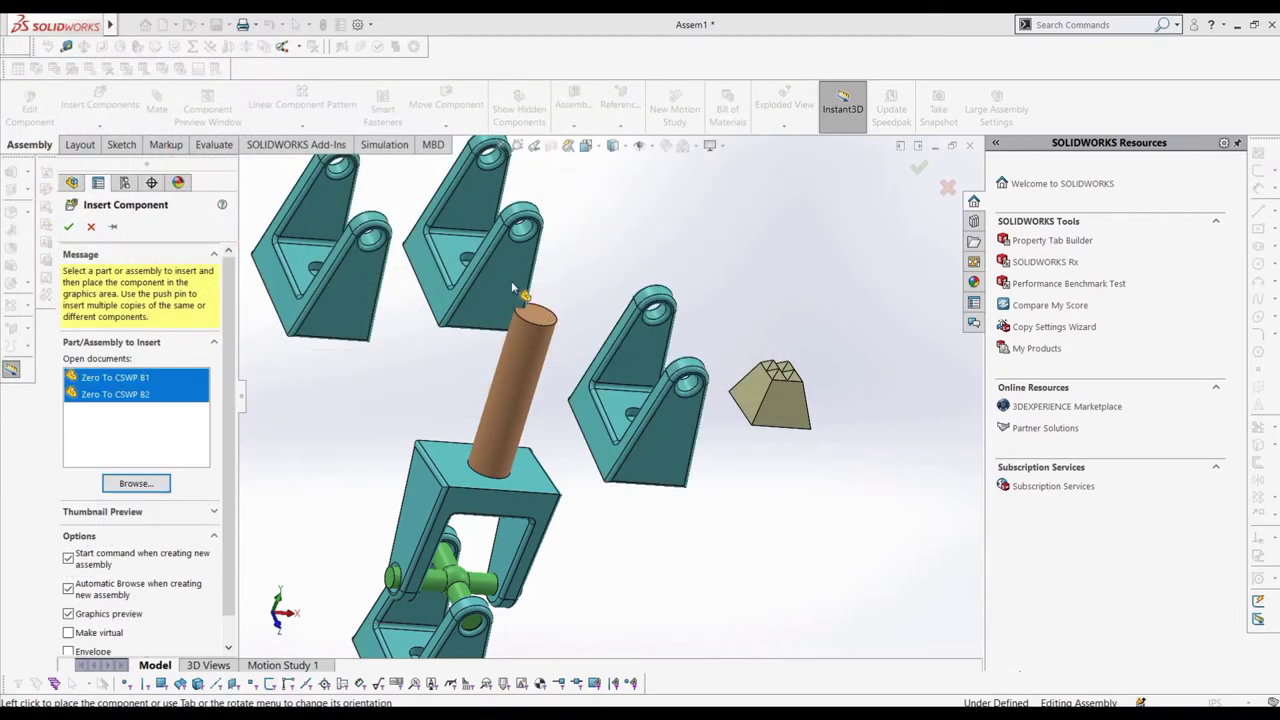
{"action": "left_click", "coordinate": [148, 377]}
{"action": "left_click", "coordinate": [160, 394]}
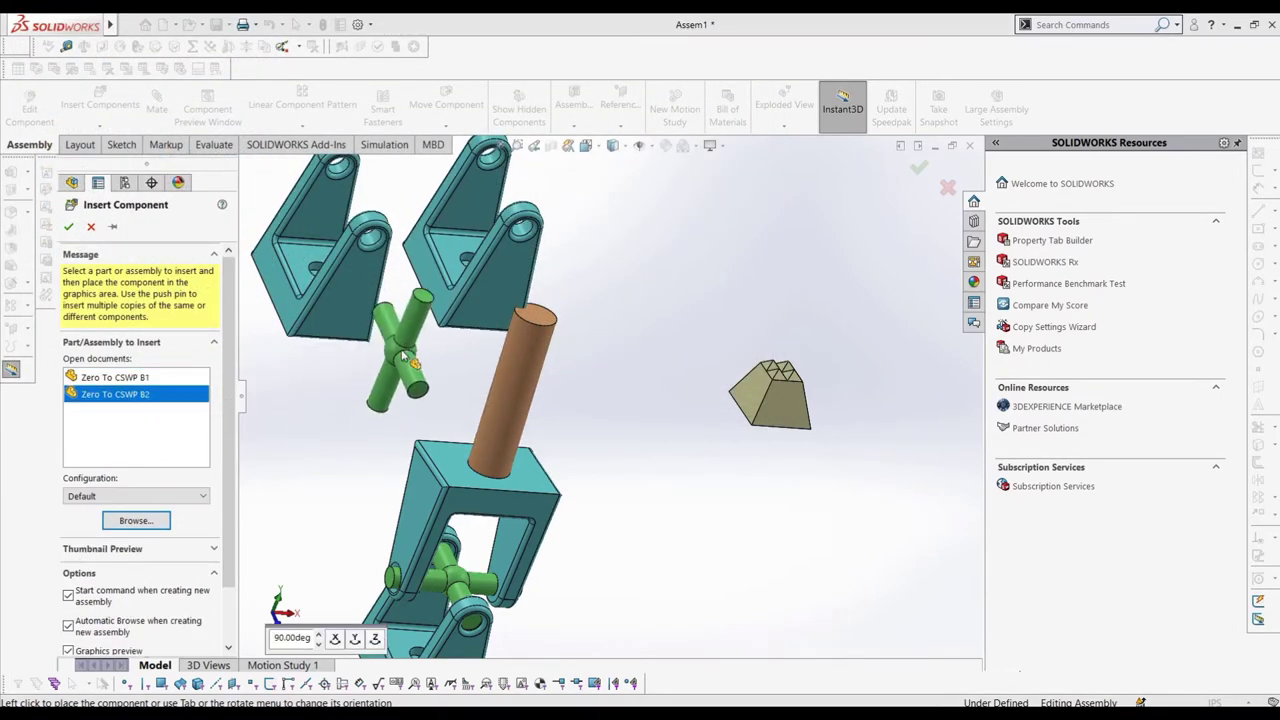
{"action": "left_click", "coordinate": [448, 262]}
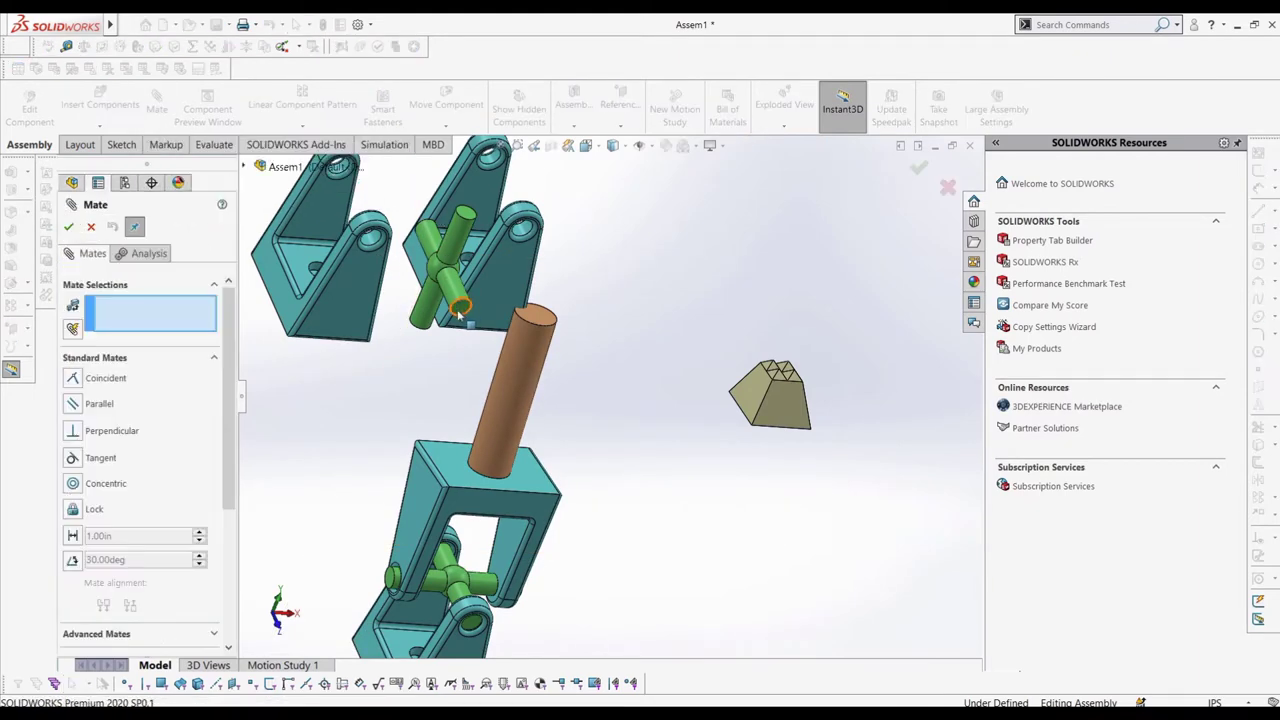
- Add a profile center mate between the underside of the new B1 bracket nearest the shaft and the B3 shaft's free end face
{"action": "middle_click_drag", "start_coordinate": [424, 301], "coordinate": [403, 189]}
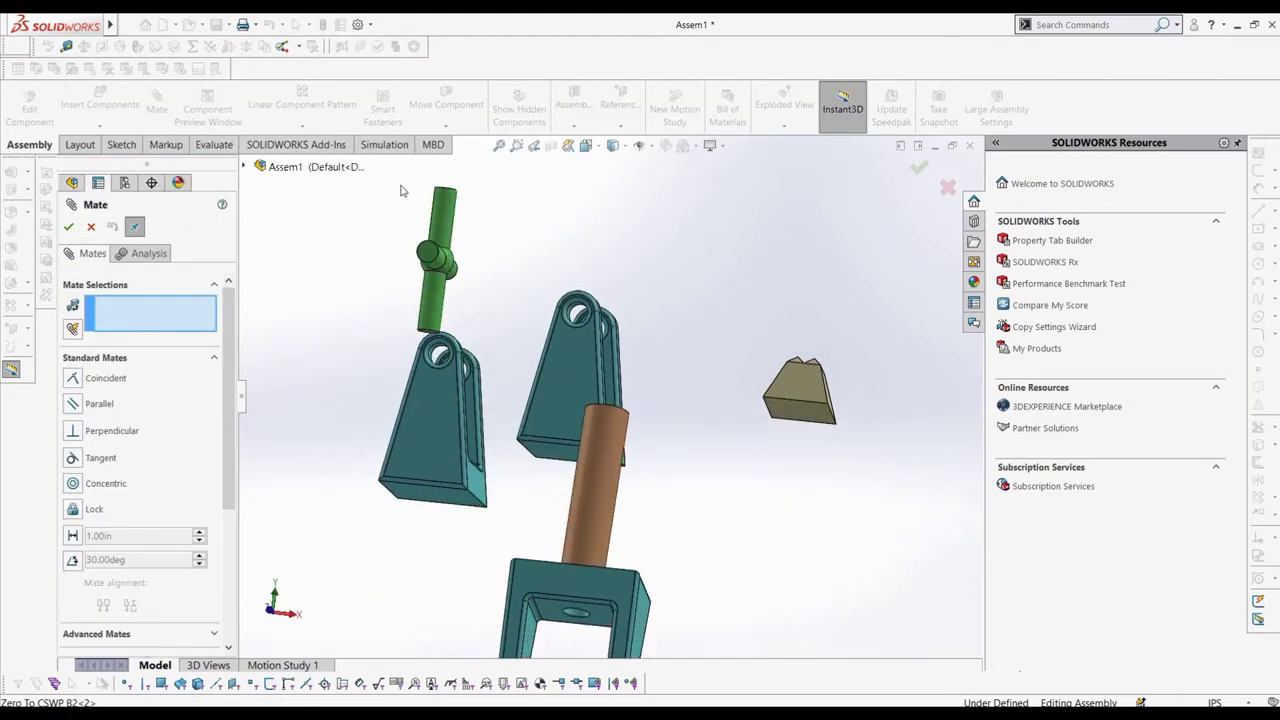
{"action": "scroll", "coordinate": [559, 455], "scroll_direction": "down", "scroll_amount": 1}
{"action": "left_click", "coordinate": [553, 459]}
{"action": "left_click", "coordinate": [175, 362]}
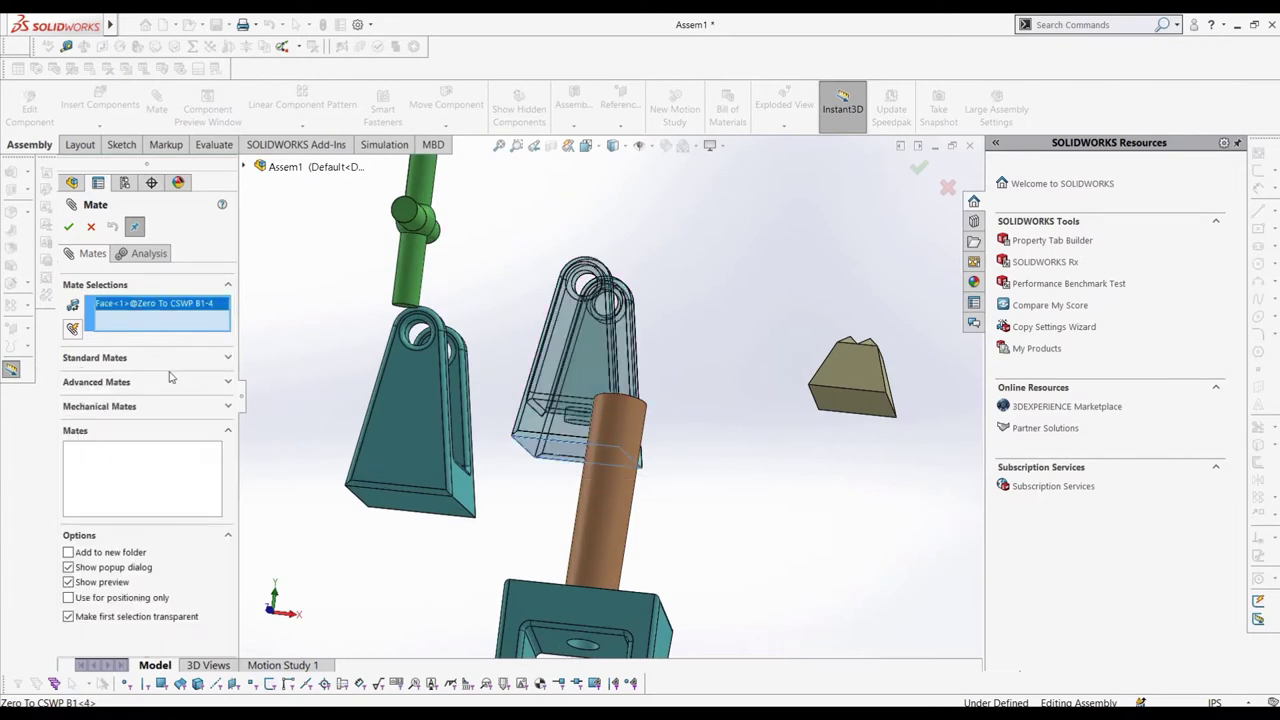
{"action": "left_click", "coordinate": [163, 377]}
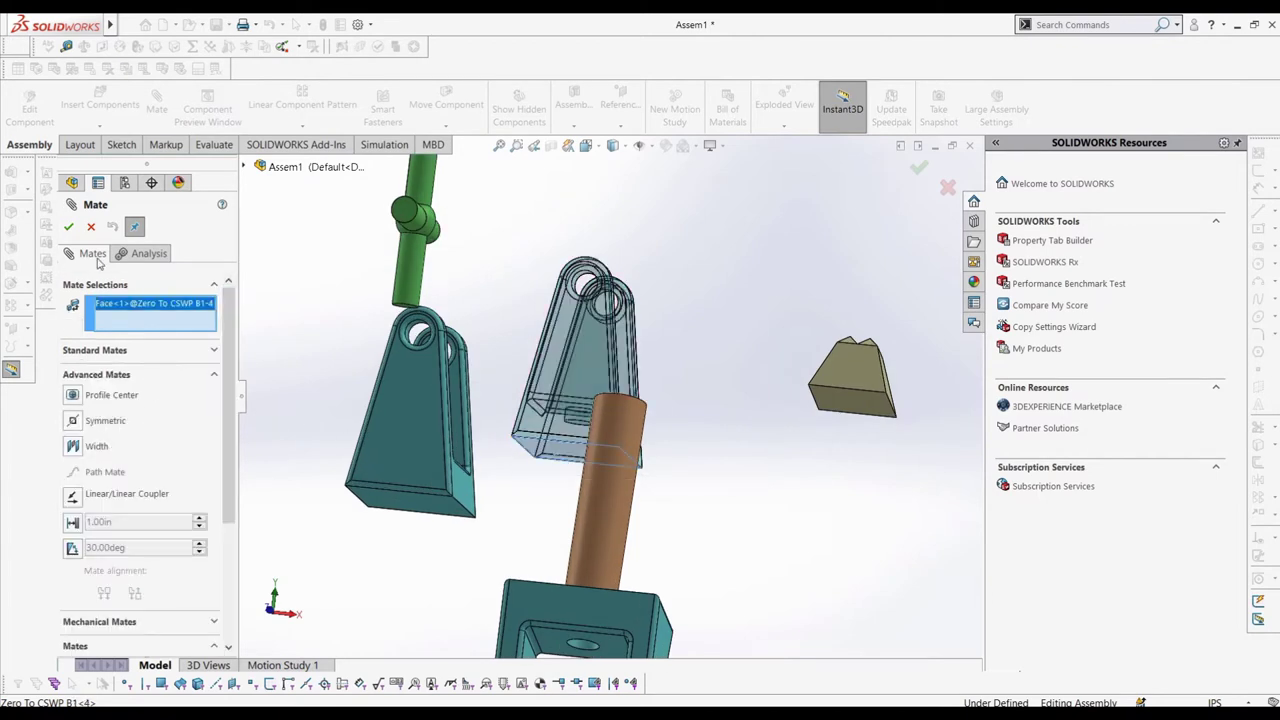
{"action": "left_click", "coordinate": [85, 396]}
{"action": "middle_click_drag", "start_coordinate": [560, 382], "coordinate": [569, 497]}
{"action": "scroll", "coordinate": [569, 497], "scroll_direction": "down", "scroll_amount": 1}
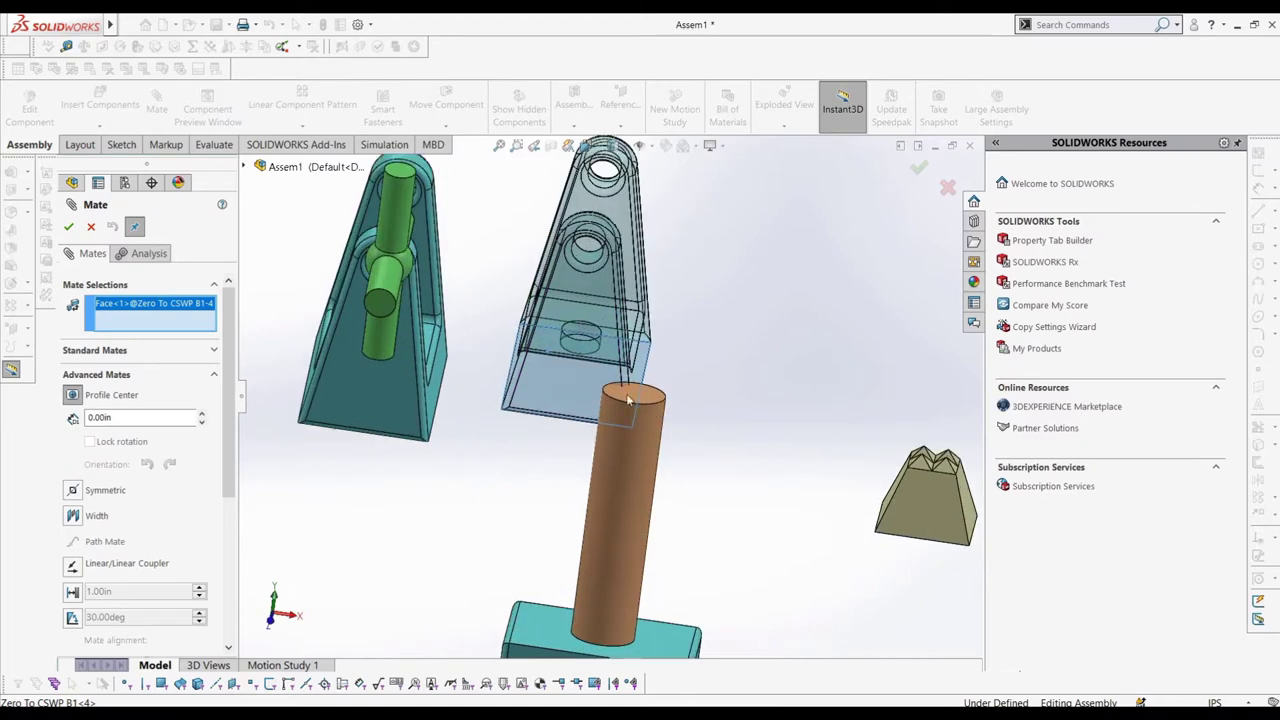
{"action": "left_click", "coordinate": [641, 401]}
{"action": "left_click", "coordinate": [641, 401]}
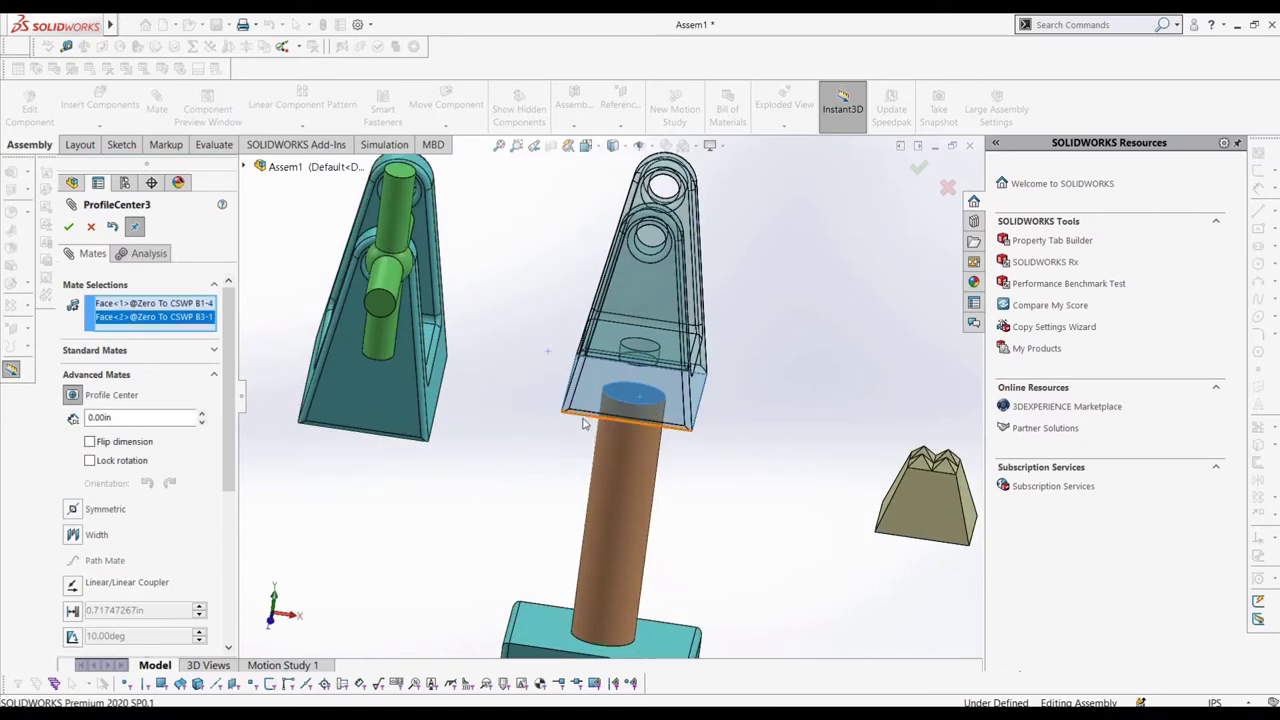
{"action": "left_click", "coordinate": [68, 232]}
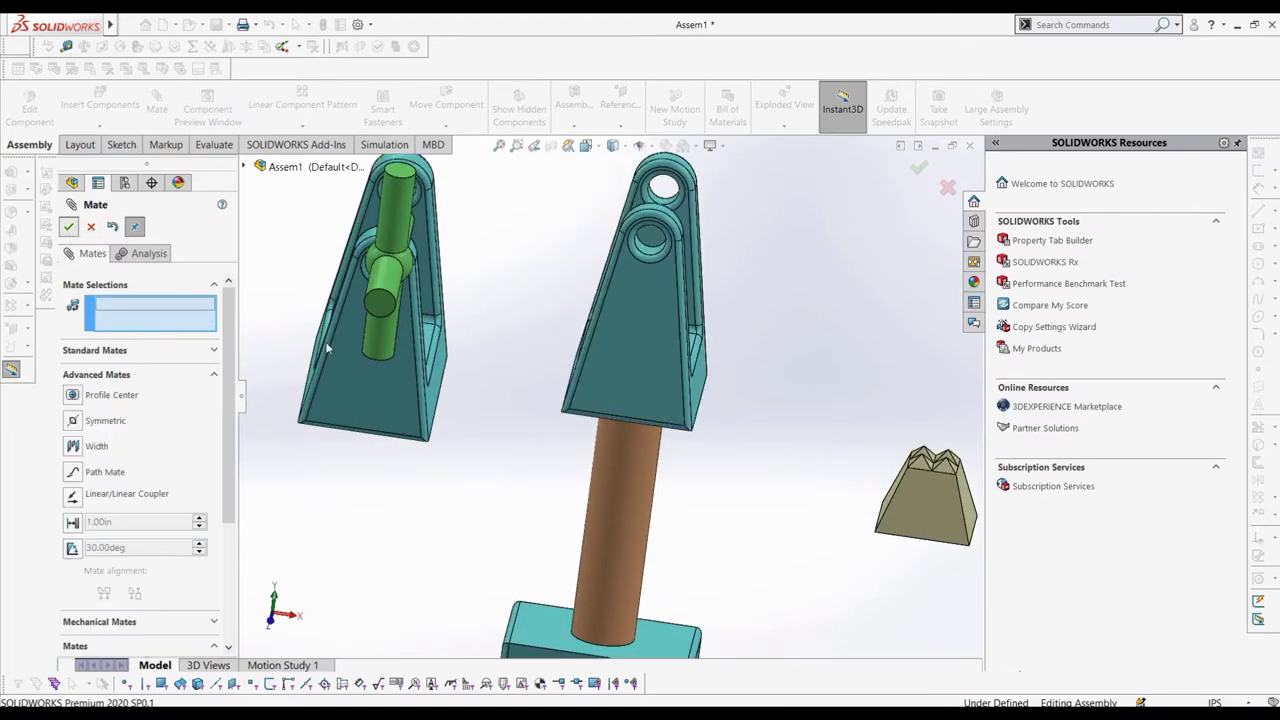
- Add a parallel mate between a base edge of the bracket on the shaft and the front edge of the bracket at the shaft's other end
{"action": "middle_click_drag", "start_coordinate": [622, 416], "coordinate": [678, 414]}
{"action": "scroll", "coordinate": [678, 414], "scroll_direction": "down", "scroll_amount": 1}
{"action": "left_click", "coordinate": [512, 388]}
{"action": "middle_click_drag", "start_coordinate": [512, 388], "coordinate": [530, 595]}
{"action": "left_click", "coordinate": [519, 601]}
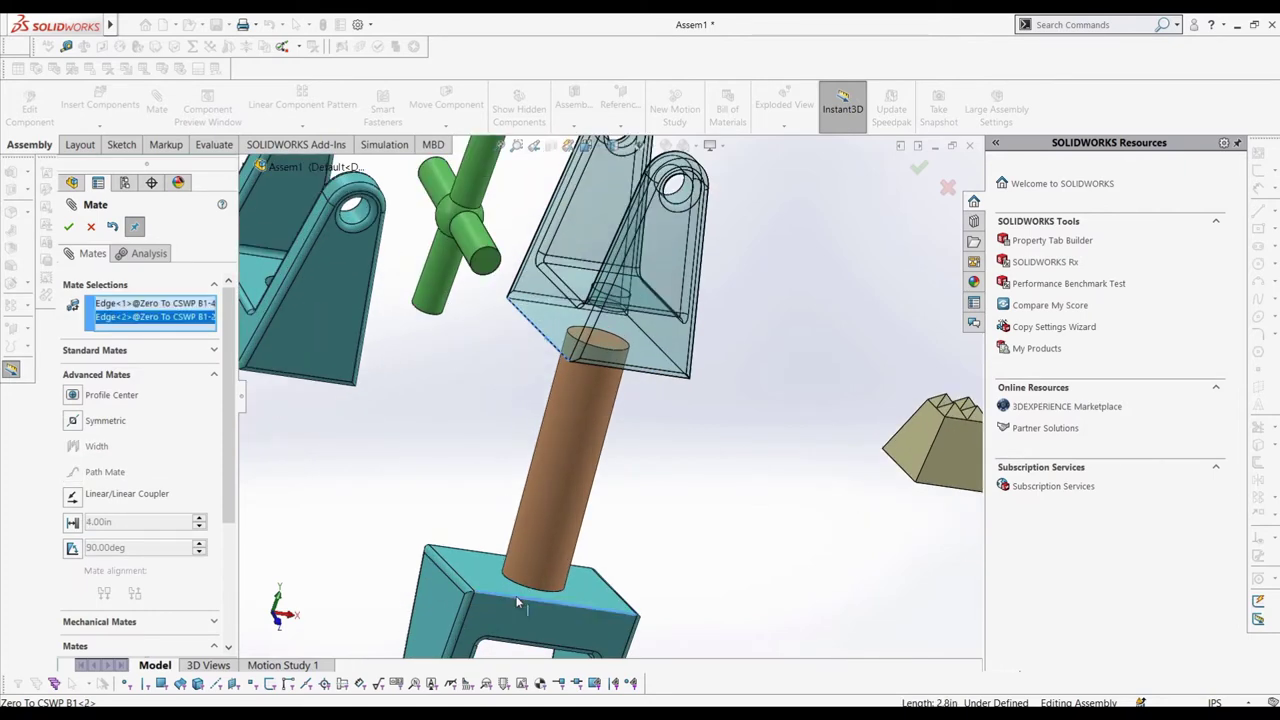
{"action": "left_click", "coordinate": [150, 354]}
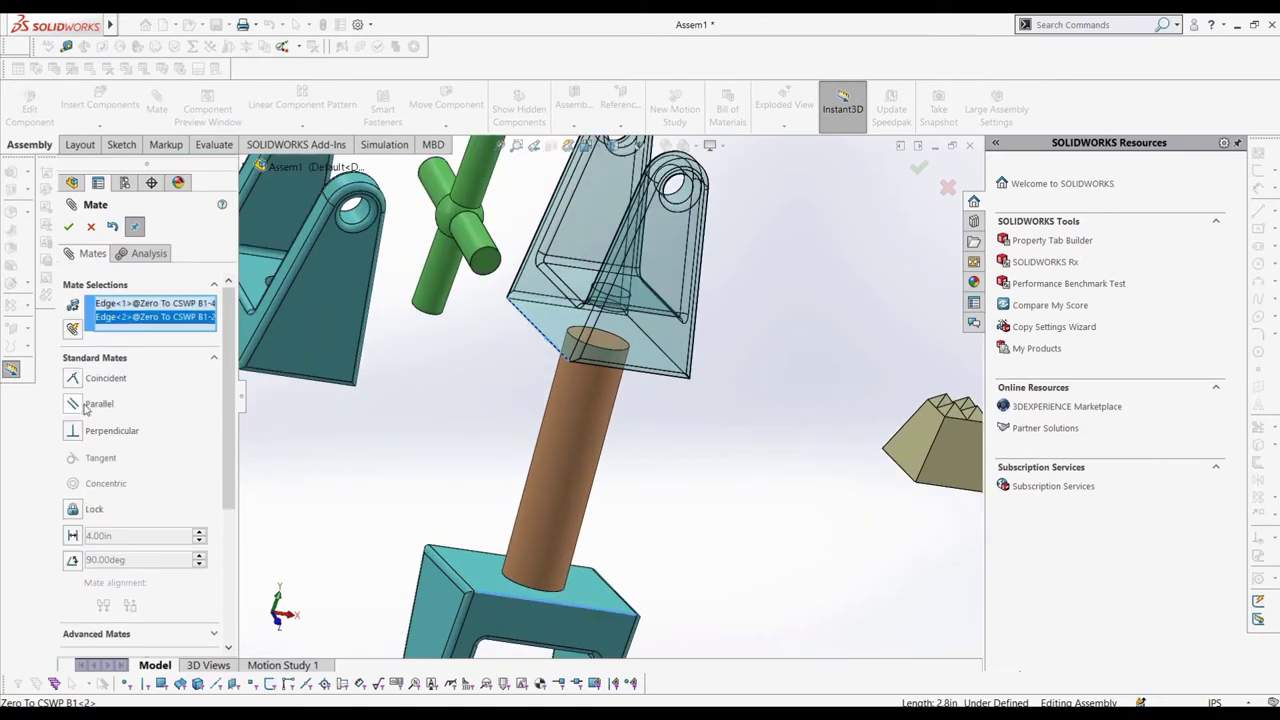
{"action": "left_click", "coordinate": [85, 405]}
{"action": "left_click", "coordinate": [68, 226]}
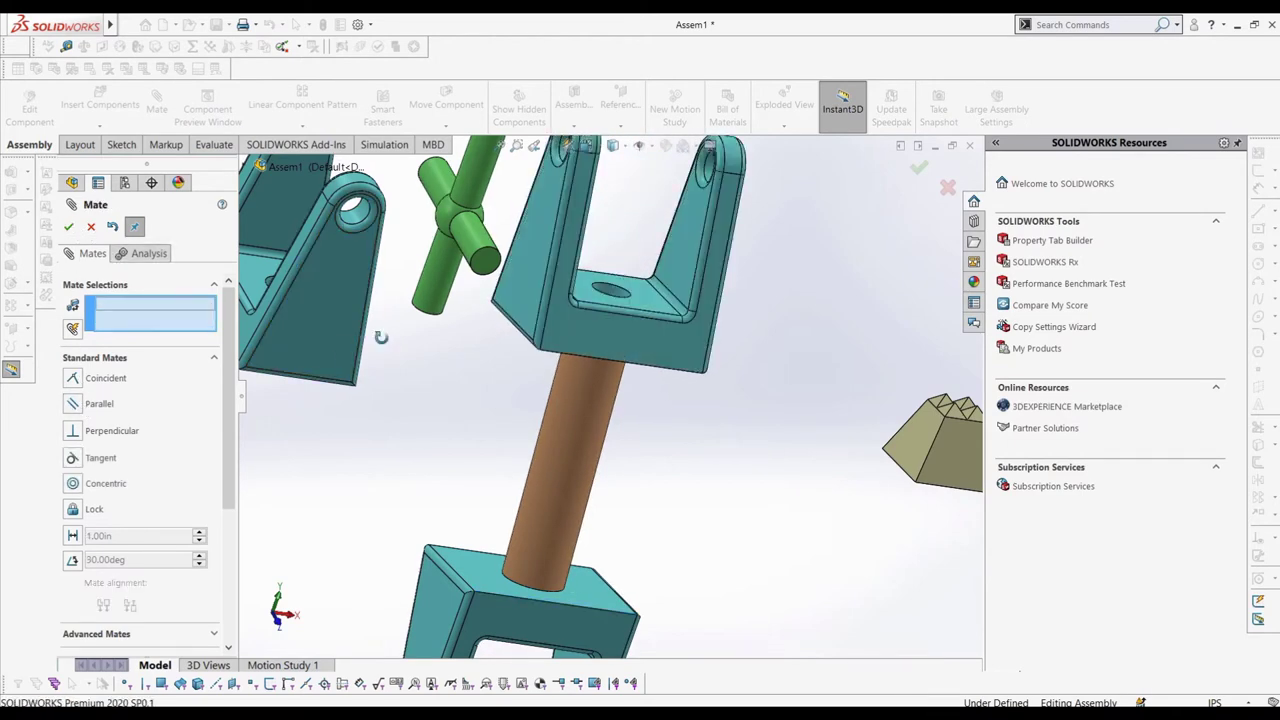
- Add a concentric mate between one arm of the second B2 cross and the pin hole of the bracket on the shaft
{"action": "middle_click_drag", "start_coordinate": [362, 343], "coordinate": [363, 326]}
{"action": "scroll", "coordinate": [363, 326], "scroll_direction": "up", "scroll_amount": 3}
{"action": "scroll", "coordinate": [410, 230], "scroll_direction": "down", "scroll_amount": 3}
{"action": "middle_click_drag", "start_coordinate": [551, 251], "coordinate": [766, 566]}
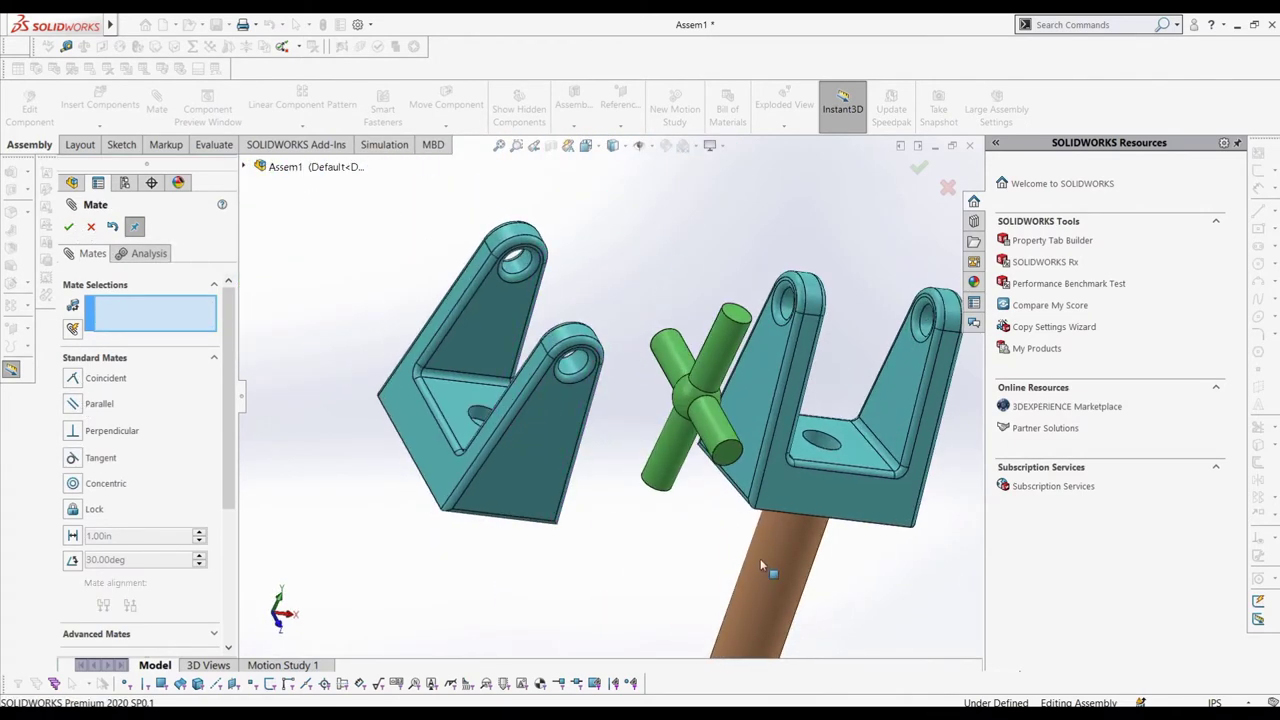
{"action": "left_click", "coordinate": [700, 432]}
{"action": "left_click", "coordinate": [788, 314]}
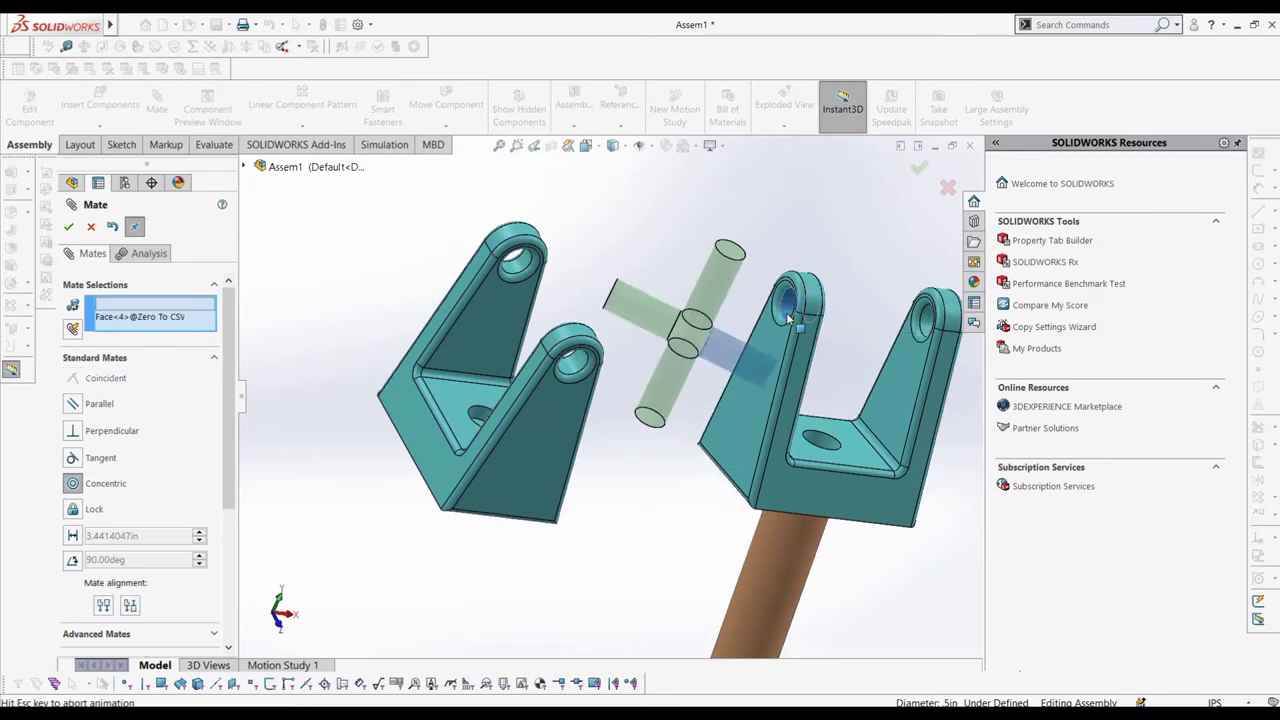
{"action": "left_click", "coordinate": [962, 277]}
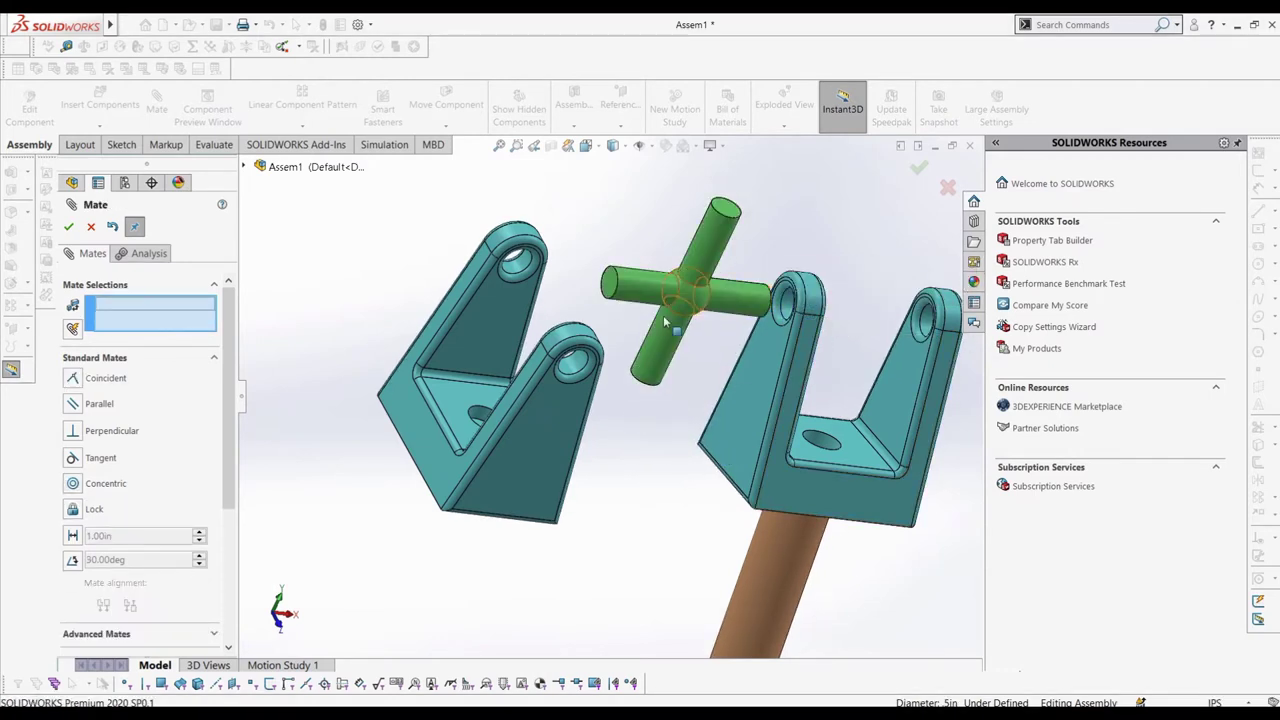
- Add a centered width mate with the shaft bracket's outer faces as width and the end faces of the cross's mated arms as tab
{"action": "left_click", "coordinate": [158, 359]}
{"action": "left_click", "coordinate": [143, 381]}
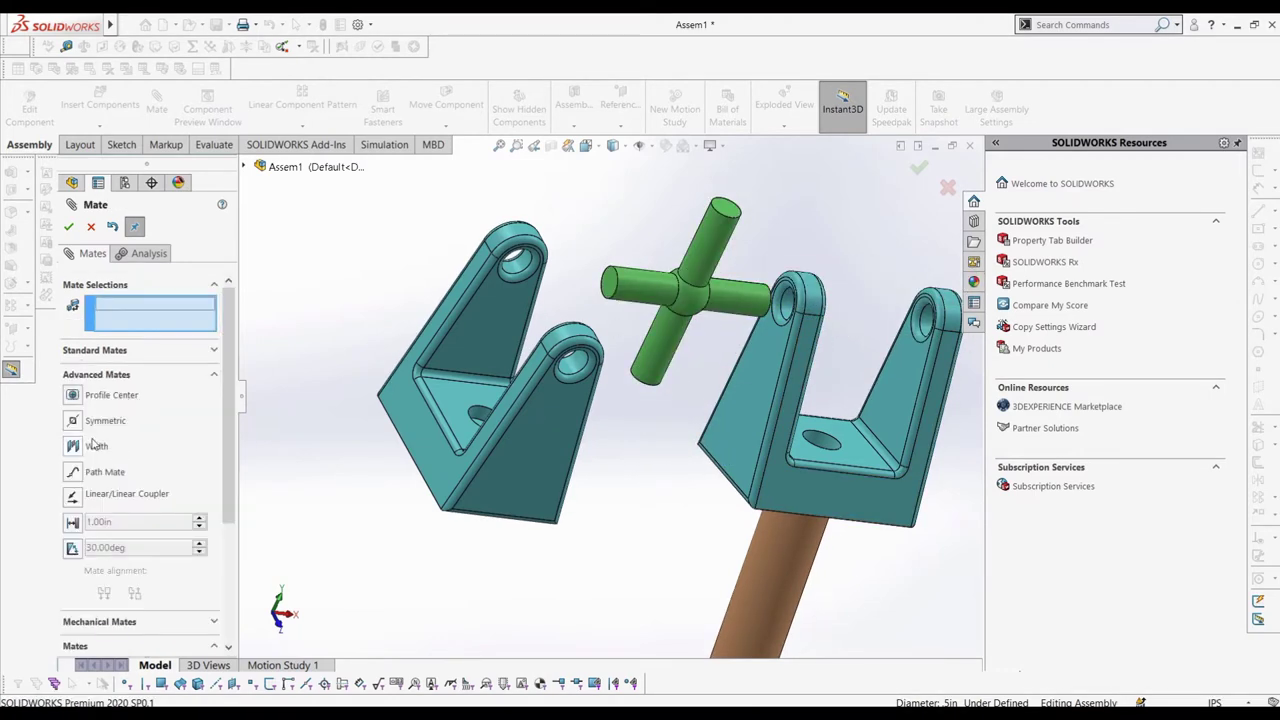
{"action": "left_click", "coordinate": [92, 446]}
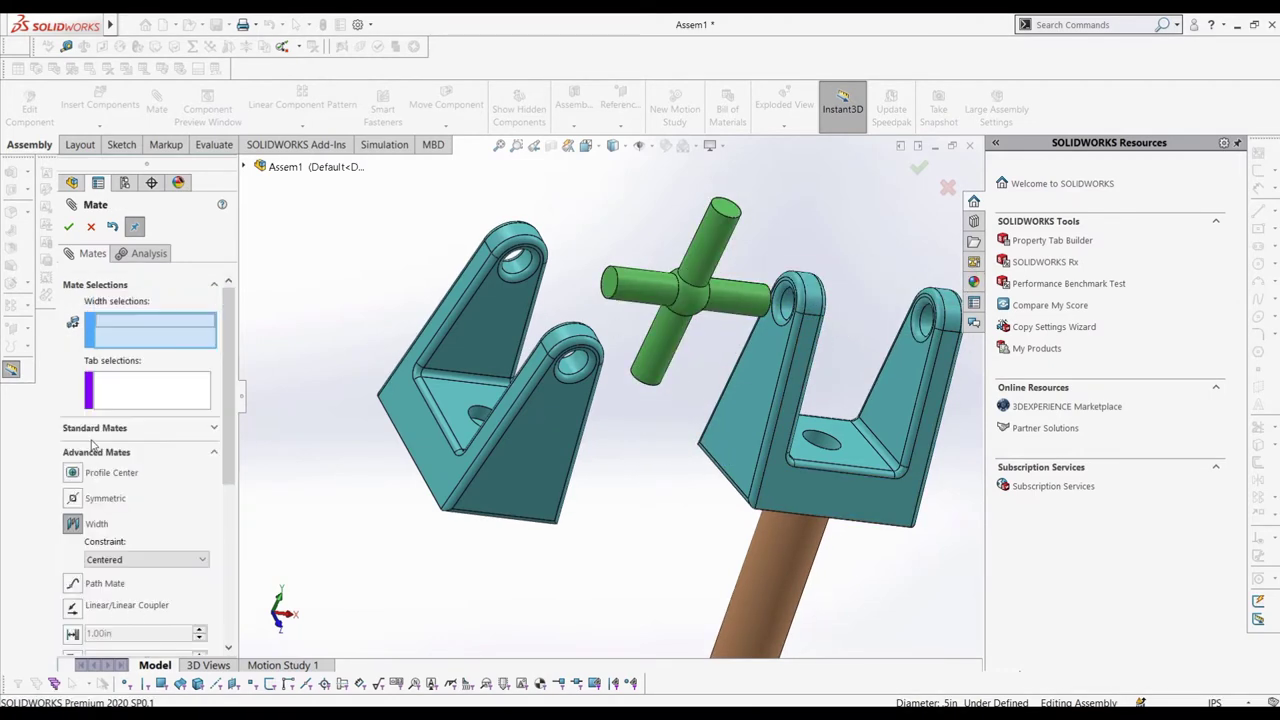
{"action": "left_click", "coordinate": [611, 293]}
{"action": "right_click", "coordinate": [195, 327]}
{"action": "left_click", "coordinate": [207, 340]}
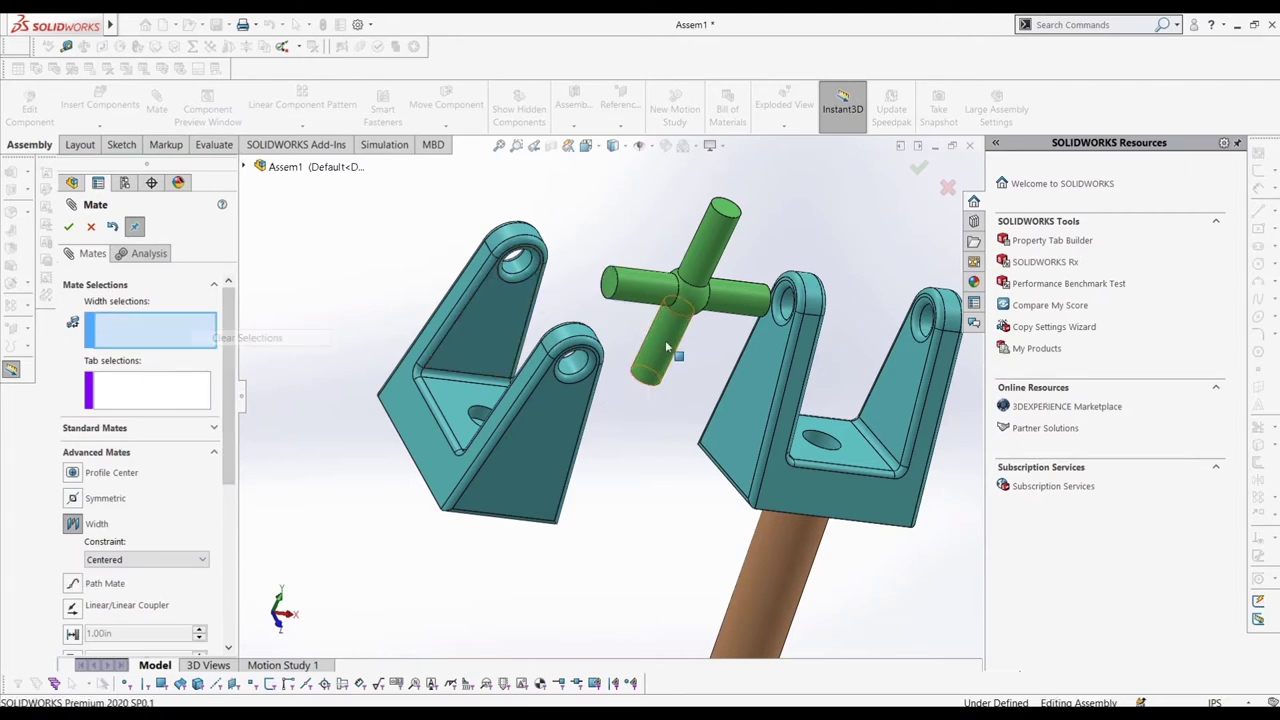
{"action": "left_click", "coordinate": [755, 370]}
{"action": "middle_click_drag", "start_coordinate": [755, 370], "coordinate": [657, 377]}
{"action": "left_click", "coordinate": [860, 397]}
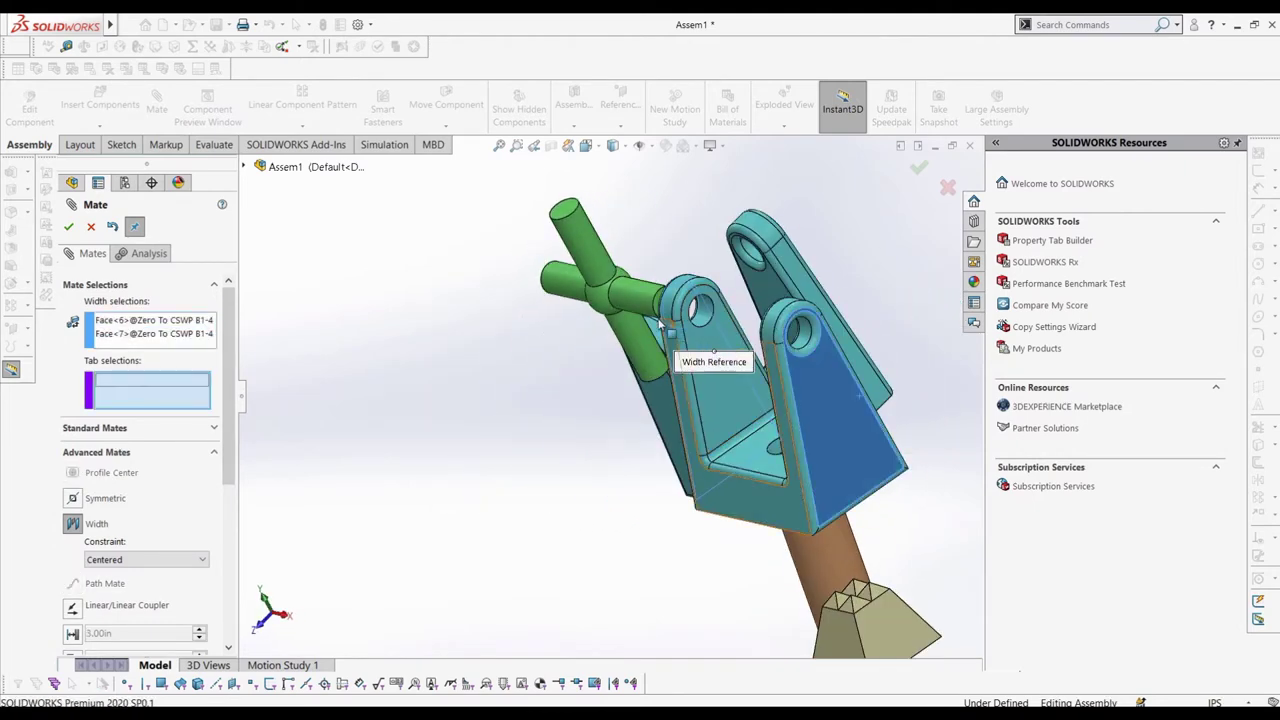
{"action": "left_click", "coordinate": [658, 316]}
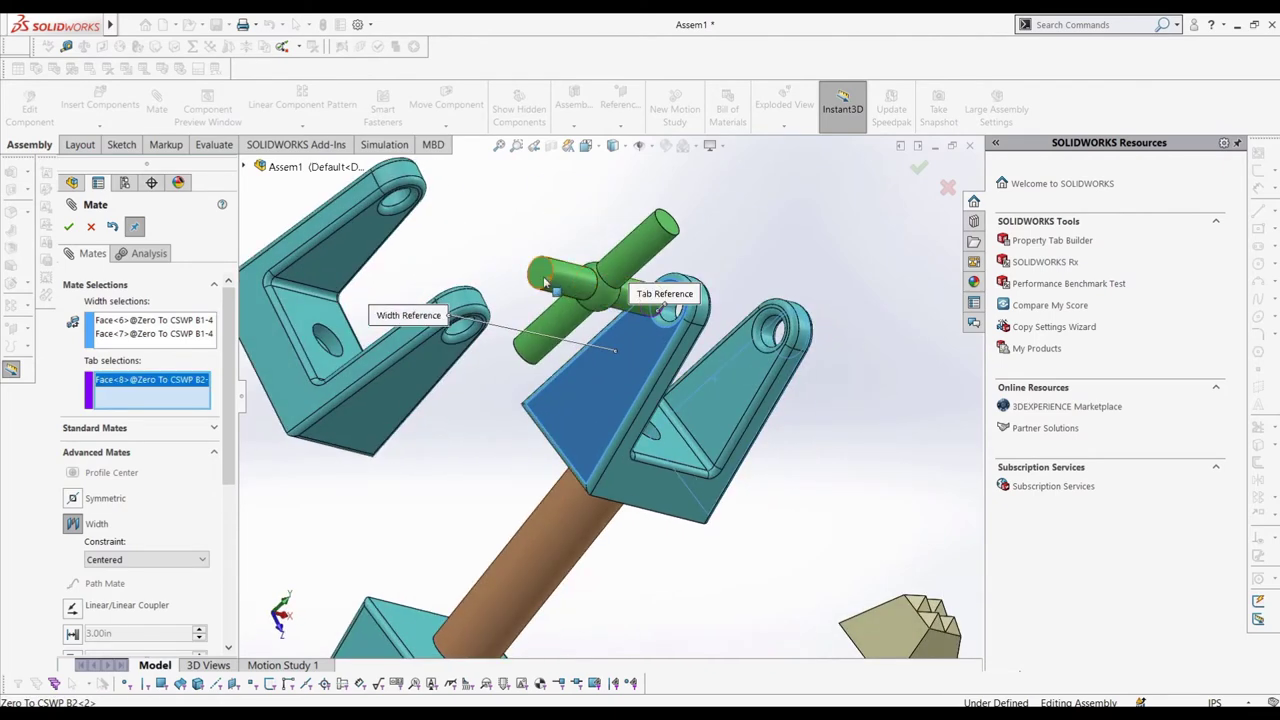
{"action": "left_click", "coordinate": [405, 277]}
{"action": "left_click", "coordinate": [67, 228]}
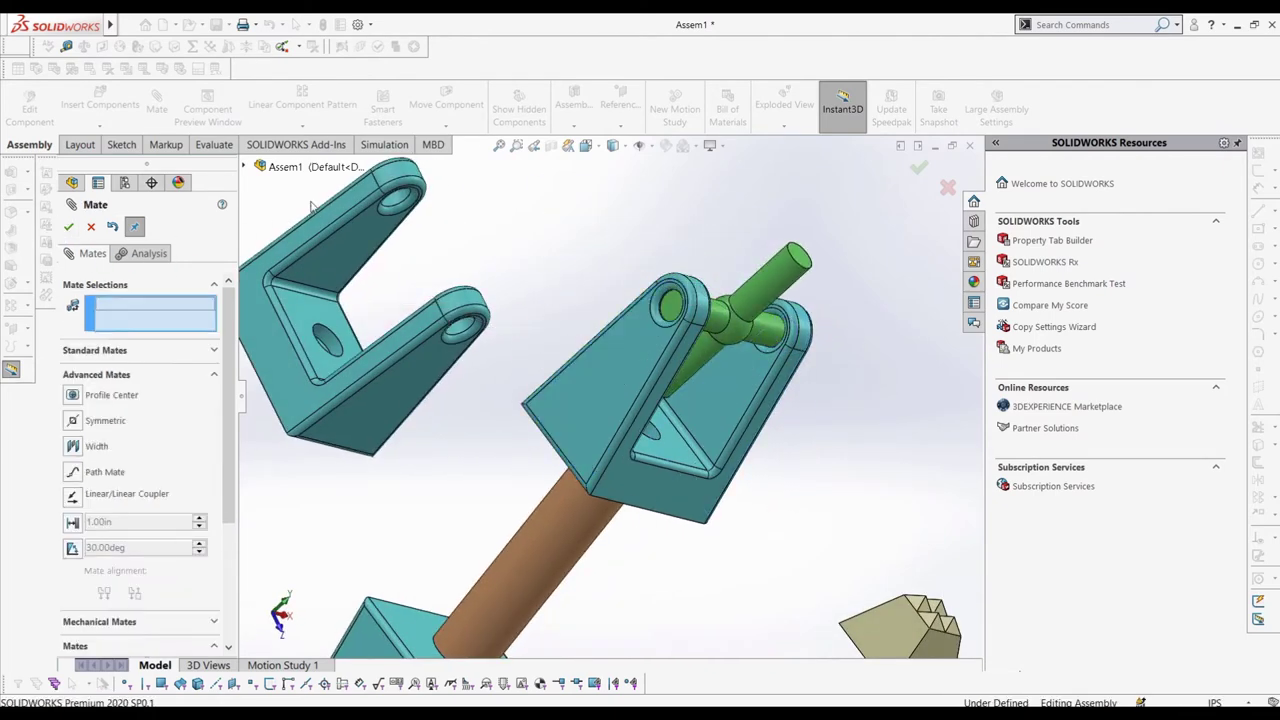
- Add a concentric mate between the loose B1 bracket's pin hole and the free arm of the second cross
{"action": "left_click", "coordinate": [398, 195]}
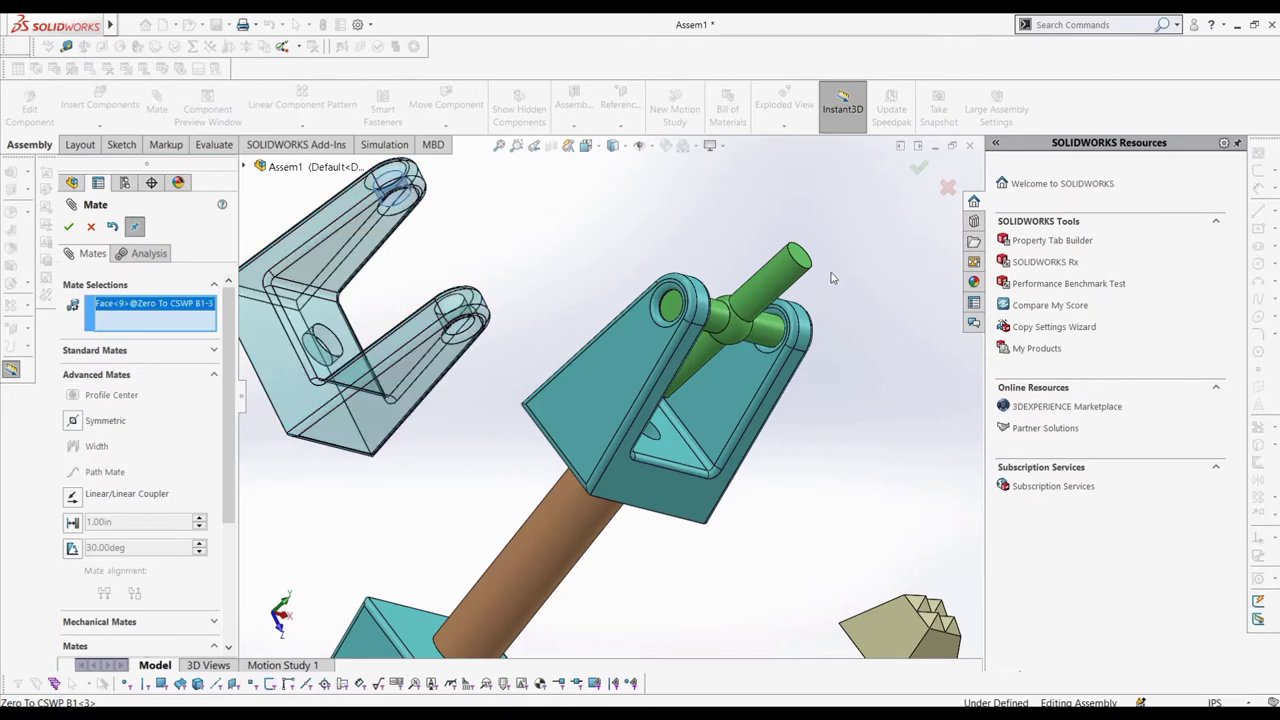
{"action": "left_click", "coordinate": [795, 283]}
{"action": "left_click", "coordinate": [165, 352]}
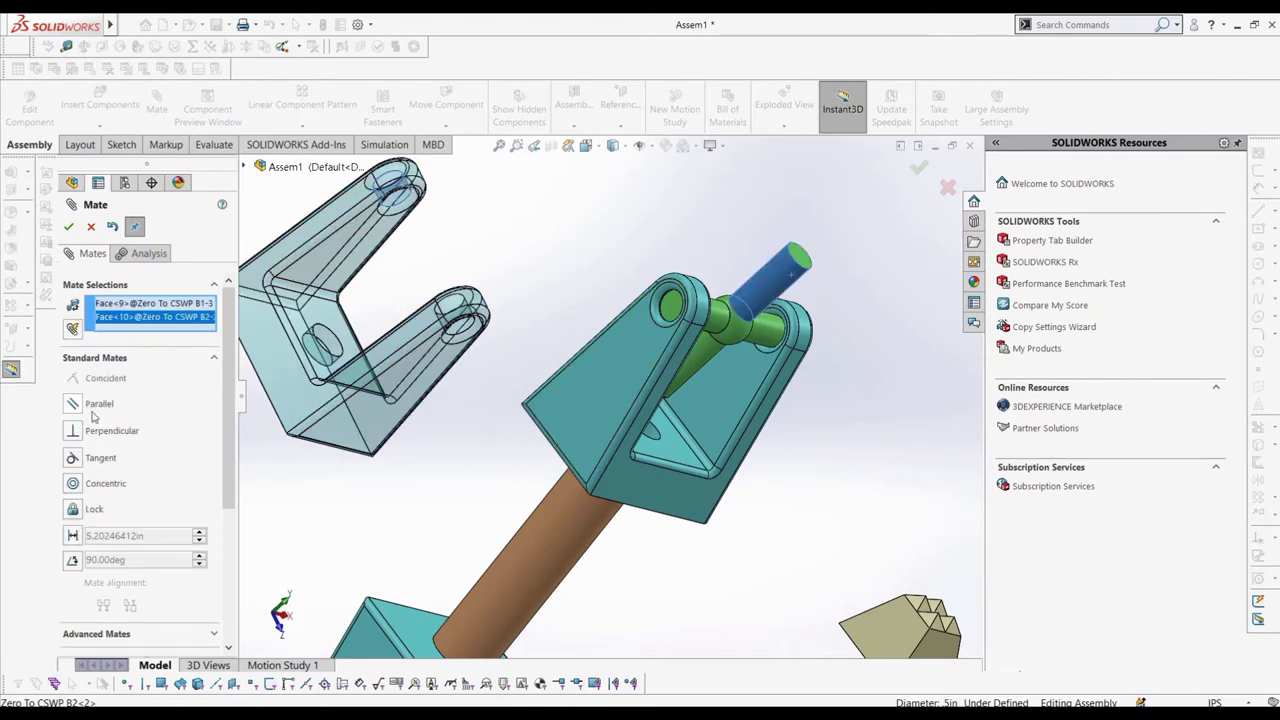
{"action": "left_click", "coordinate": [87, 483]}
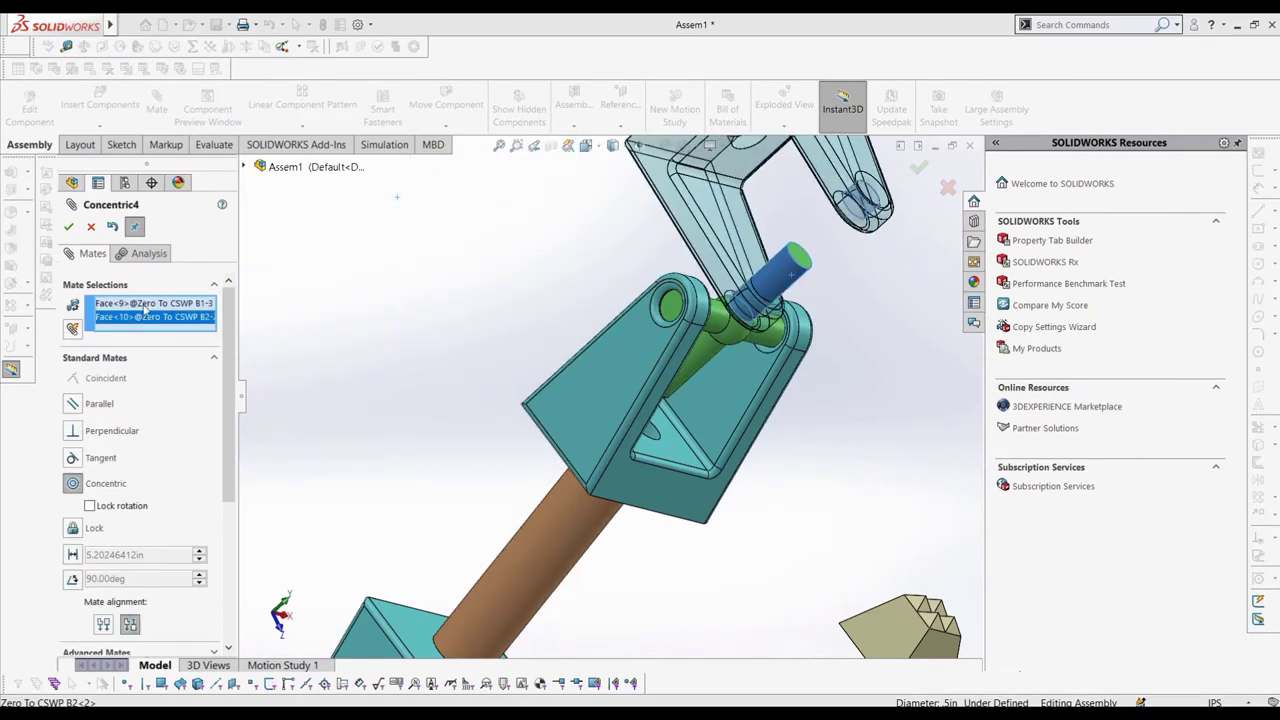
{"action": "left_click", "coordinate": [68, 227]}
- Add a centered width mate with the cross's other two end faces as width and the outermost bracket's outer faces as tab
{"action": "left_click", "coordinate": [78, 358]}
{"action": "left_click", "coordinate": [80, 370]}
{"action": "left_click", "coordinate": [74, 447]}
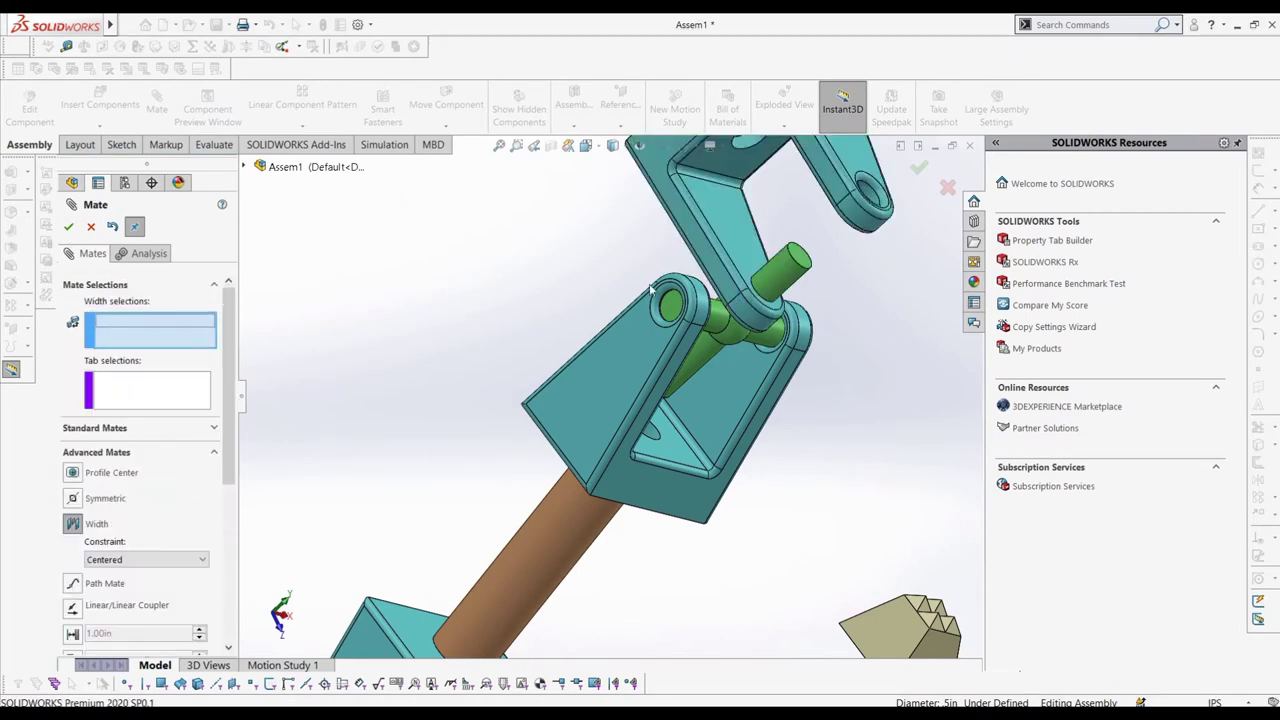
{"action": "left_click", "coordinate": [802, 258]}
{"action": "middle_click_drag", "start_coordinate": [802, 258], "coordinate": [790, 330]}
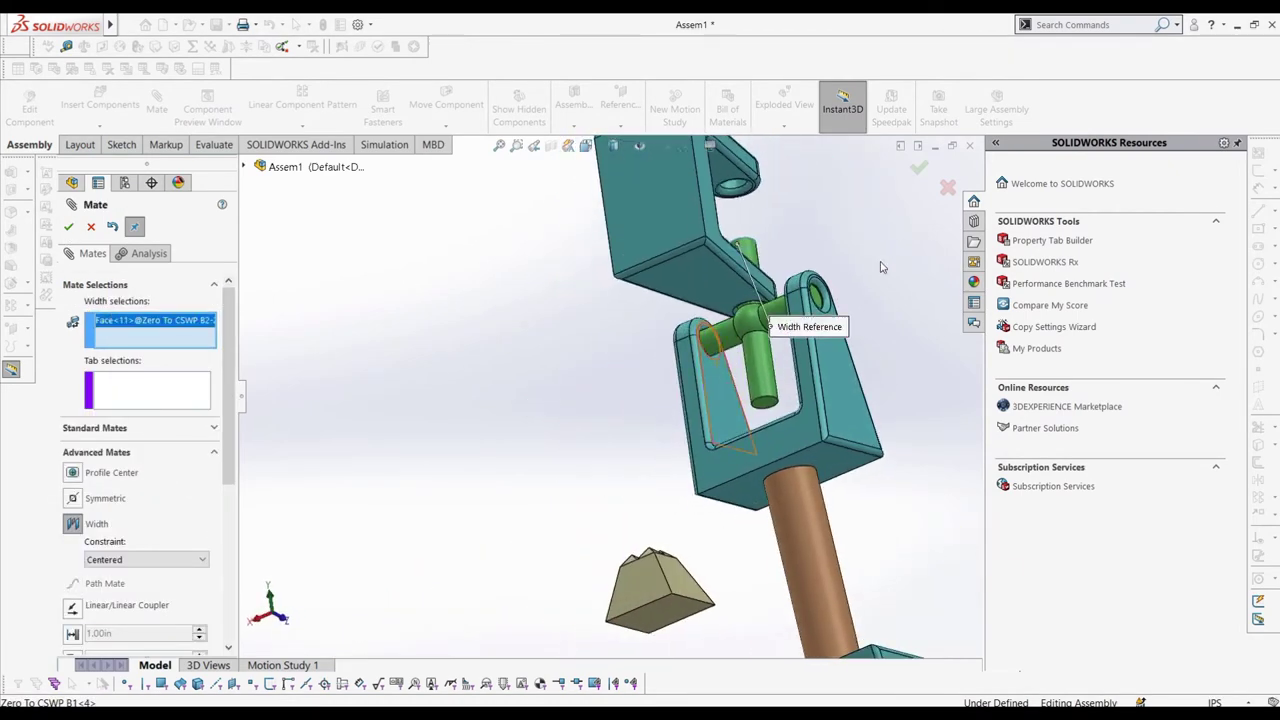
{"action": "left_click", "coordinate": [771, 410]}
{"action": "left_click", "coordinate": [700, 285]}
{"action": "middle_click_drag", "start_coordinate": [700, 285], "coordinate": [600, 238]}
{"action": "left_click", "coordinate": [600, 236]}
{"action": "left_click", "coordinate": [68, 226]}
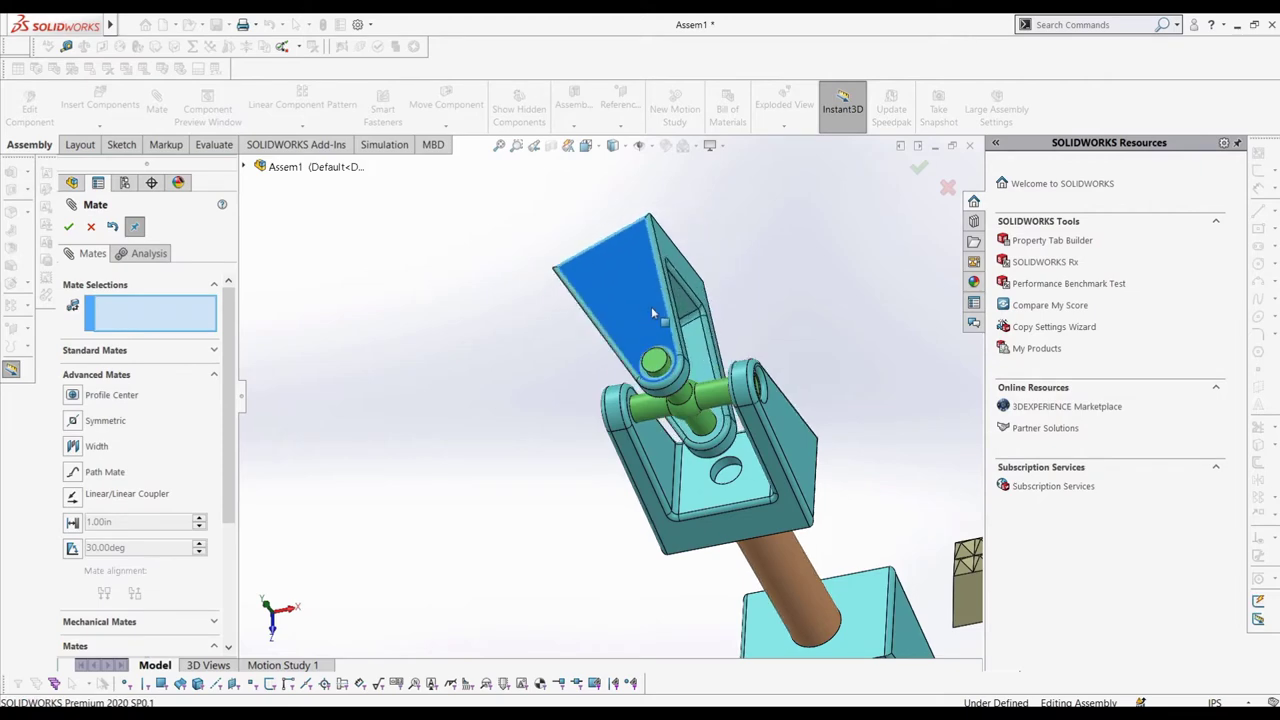
- Swing the outermost bracket about the second cross to try the joint's motion, and finish mating
{"action": "middle_click_drag", "start_coordinate": [657, 303], "coordinate": [641, 327]}
{"action": "left_click_drag", "start_coordinate": [657, 395], "coordinate": [714, 415]}
{"action": "middle_click_drag", "start_coordinate": [714, 415], "coordinate": [640, 382]}
{"action": "scroll", "coordinate": [638, 380], "scroll_direction": "up", "scroll_amount": 5}
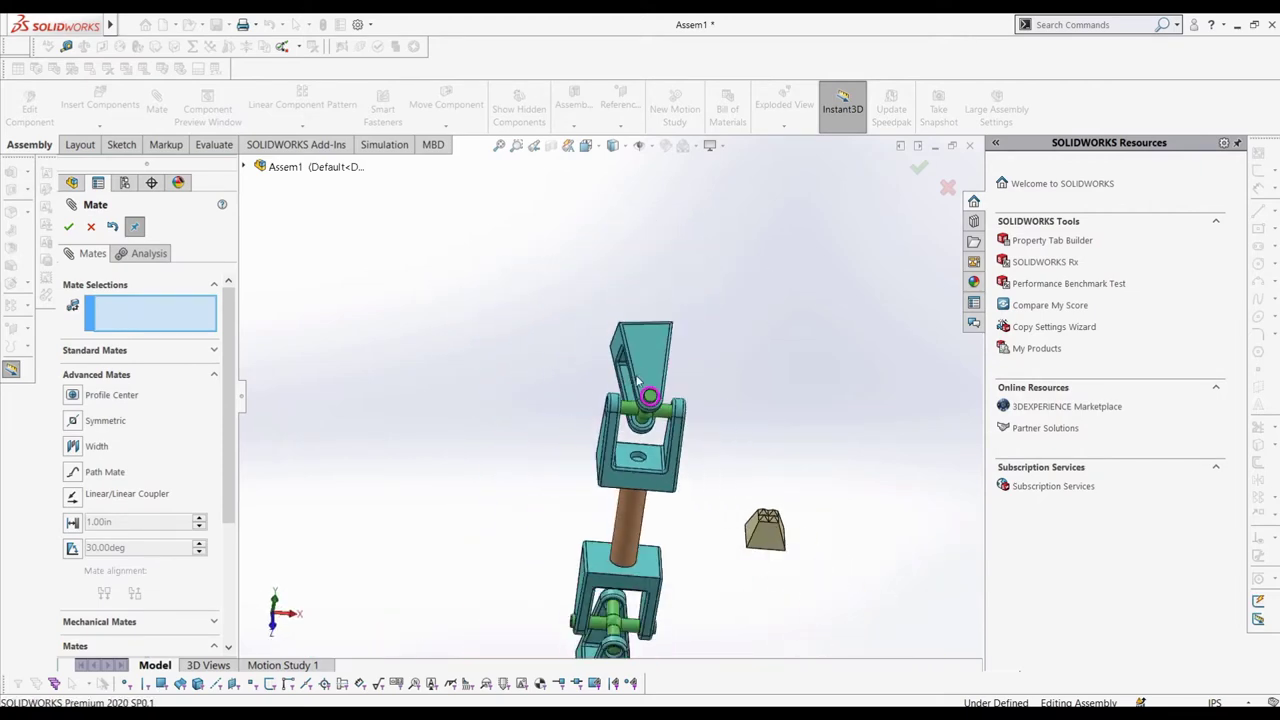
{"action": "left_click", "coordinate": [89, 227]}
- Insert a second Zero To CSWP B3 shaft and place it above the outermost bracket
{"action": "left_click", "coordinate": [100, 104]}
{"action": "left_click", "coordinate": [136, 517]}
{"action": "left_click", "coordinate": [209, 168]}
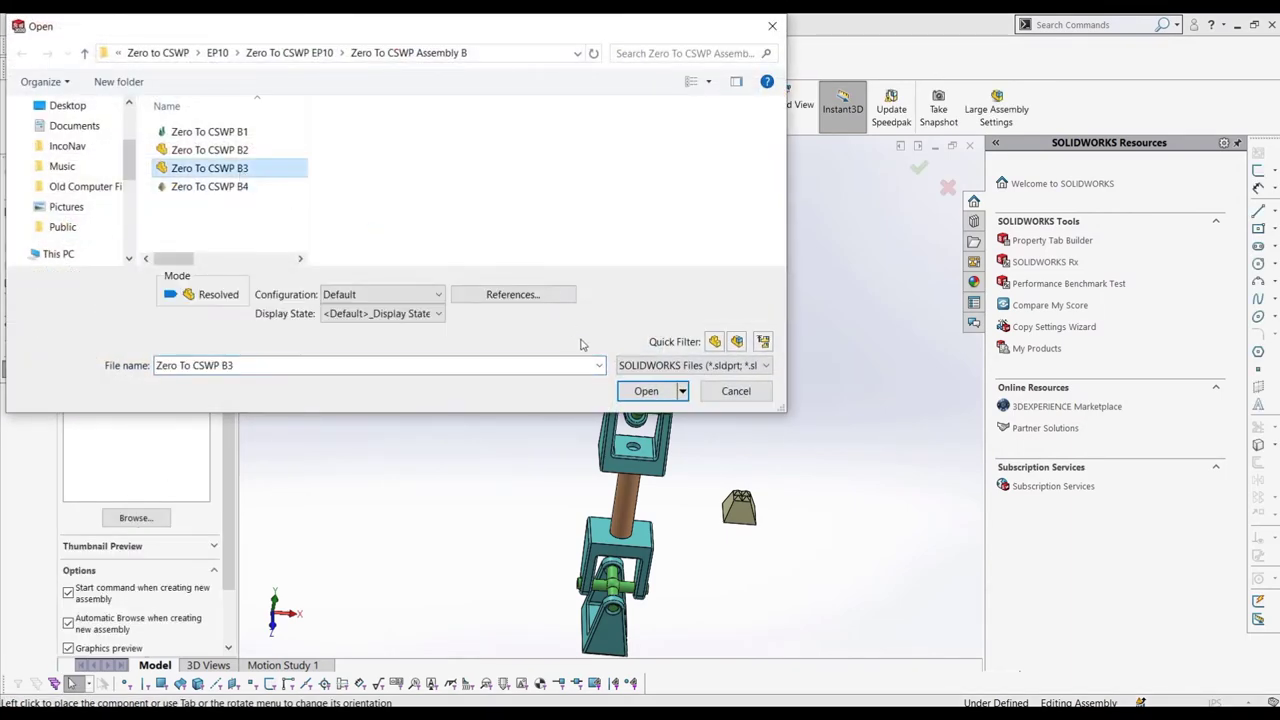
{"action": "left_click", "coordinate": [646, 391]}
{"action": "scroll", "coordinate": [632, 324], "scroll_direction": "down", "scroll_amount": 5}
{"action": "middle_click_drag", "start_coordinate": [632, 324], "coordinate": [681, 334]}
{"action": "left_click", "coordinate": [601, 321]}
- Add a profile center mate between the second B3 shaft's end face and the outermost bracket's flat base face
{"action": "left_click", "coordinate": [156, 102]}
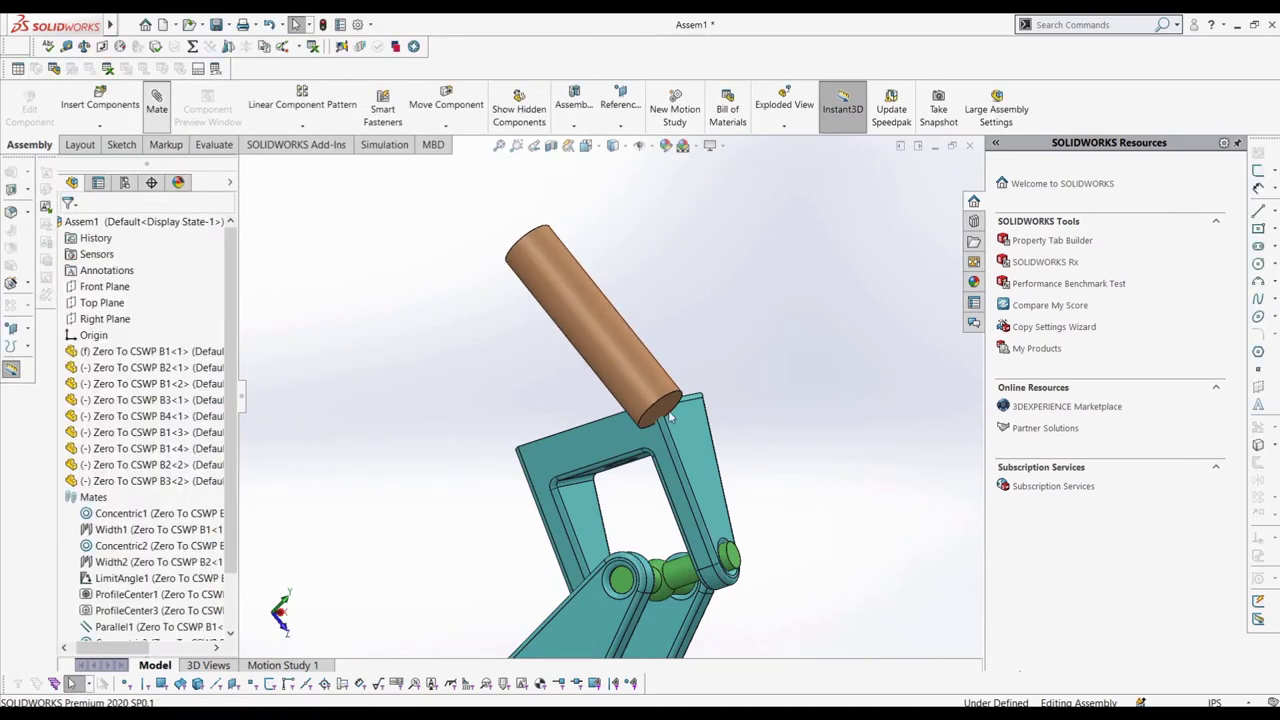
{"action": "left_click", "coordinate": [665, 407]}
{"action": "middle_click_drag", "start_coordinate": [668, 408], "coordinate": [634, 425]}
{"action": "left_click", "coordinate": [582, 369]}
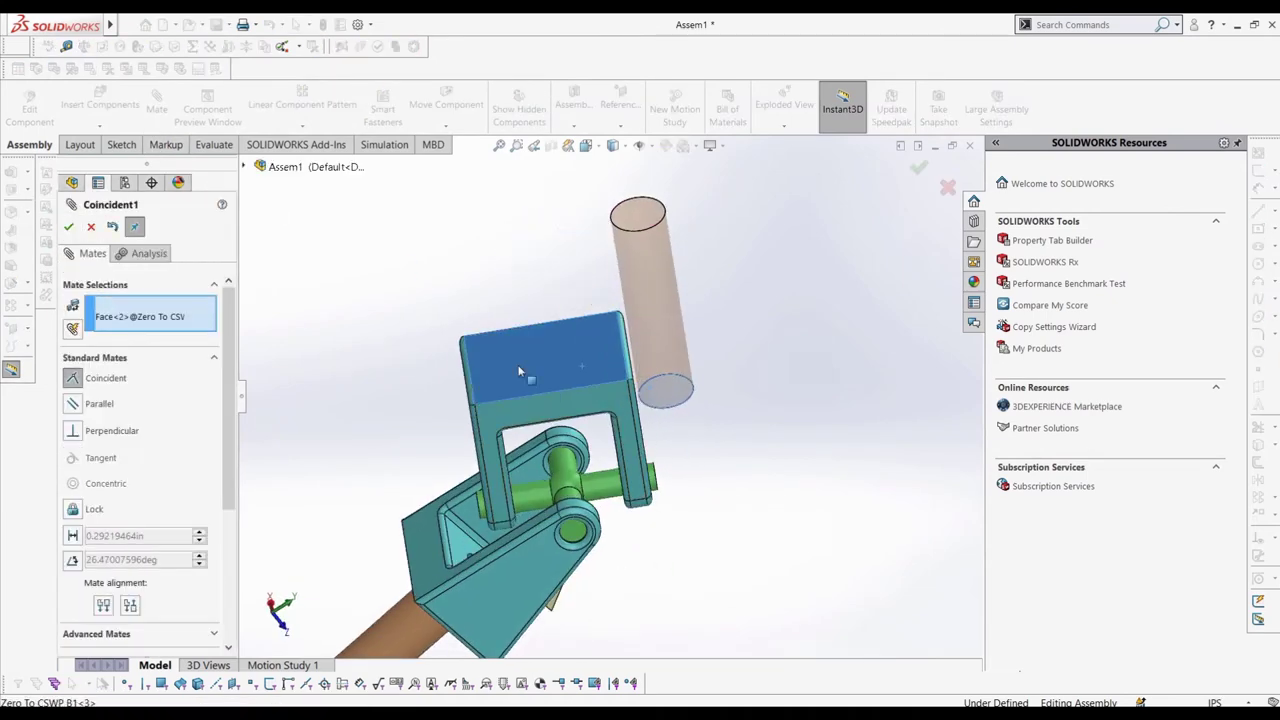
{"action": "left_click", "coordinate": [153, 358]}
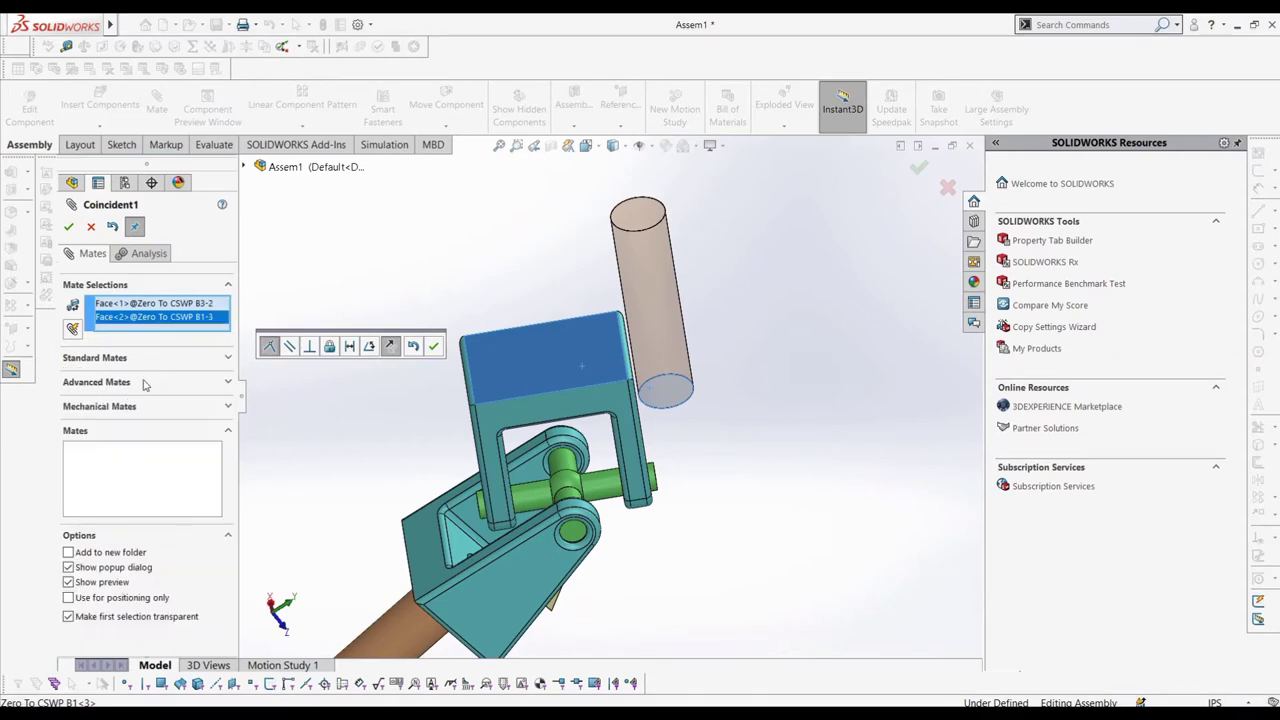
{"action": "left_click", "coordinate": [145, 378]}
{"action": "left_click", "coordinate": [108, 395]}
{"action": "left_click", "coordinate": [69, 228]}
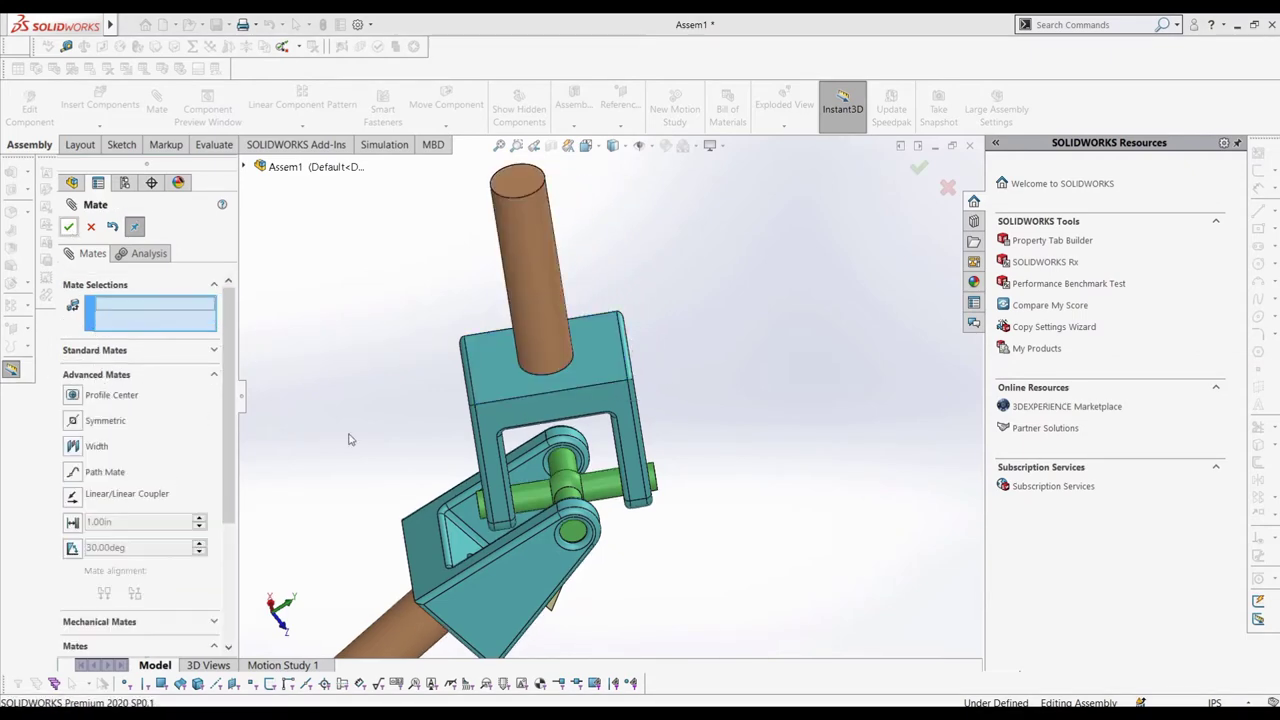
- Add a profile center mate between the B4 block's base and the free end face of the second B3 shaft
{"action": "scroll", "coordinate": [596, 502], "scroll_direction": "up", "scroll_amount": 2}
{"action": "middle_click_drag", "start_coordinate": [596, 502], "coordinate": [564, 492]}
{"action": "scroll", "coordinate": [564, 492], "scroll_direction": "up", "scroll_amount": 3}
{"action": "scroll", "coordinate": [766, 555], "scroll_direction": "down", "scroll_amount": 3}
{"action": "middle_click_drag", "start_coordinate": [767, 559], "coordinate": [737, 454]}
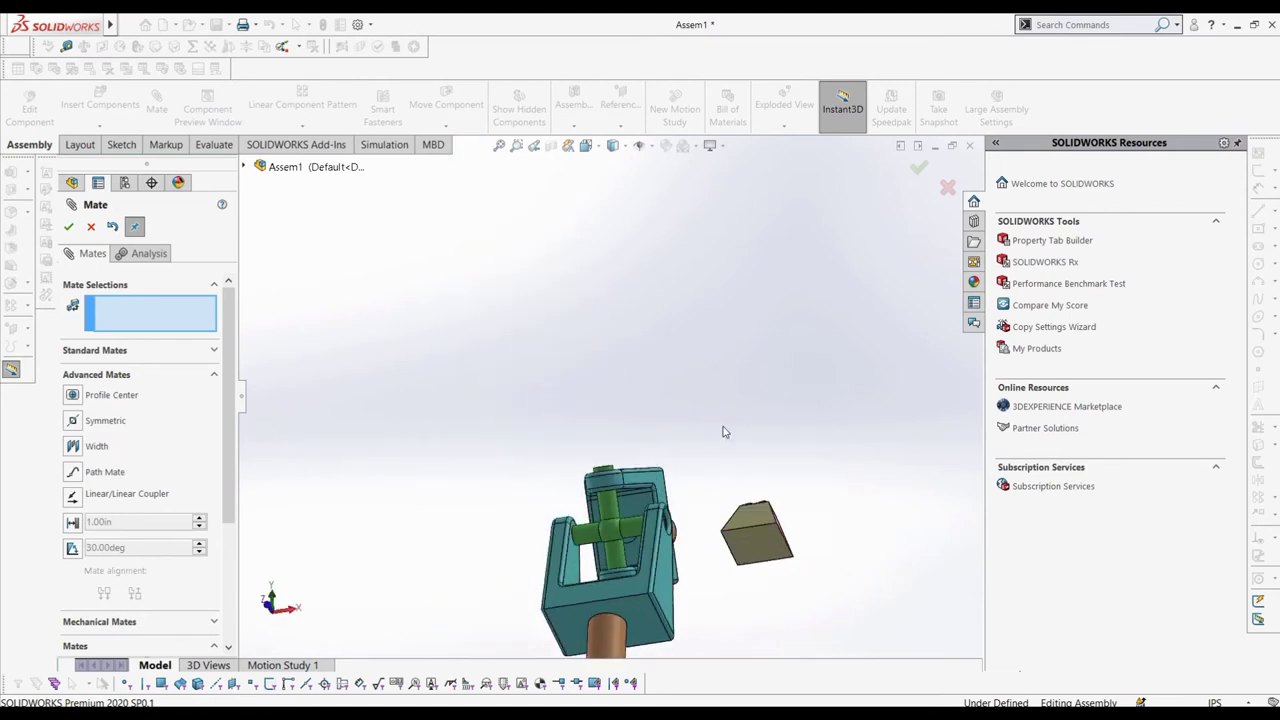
{"action": "left_click", "coordinate": [757, 542]}
{"action": "middle_click_drag", "start_coordinate": [757, 542], "coordinate": [576, 508]}
{"action": "left_click", "coordinate": [419, 430]}
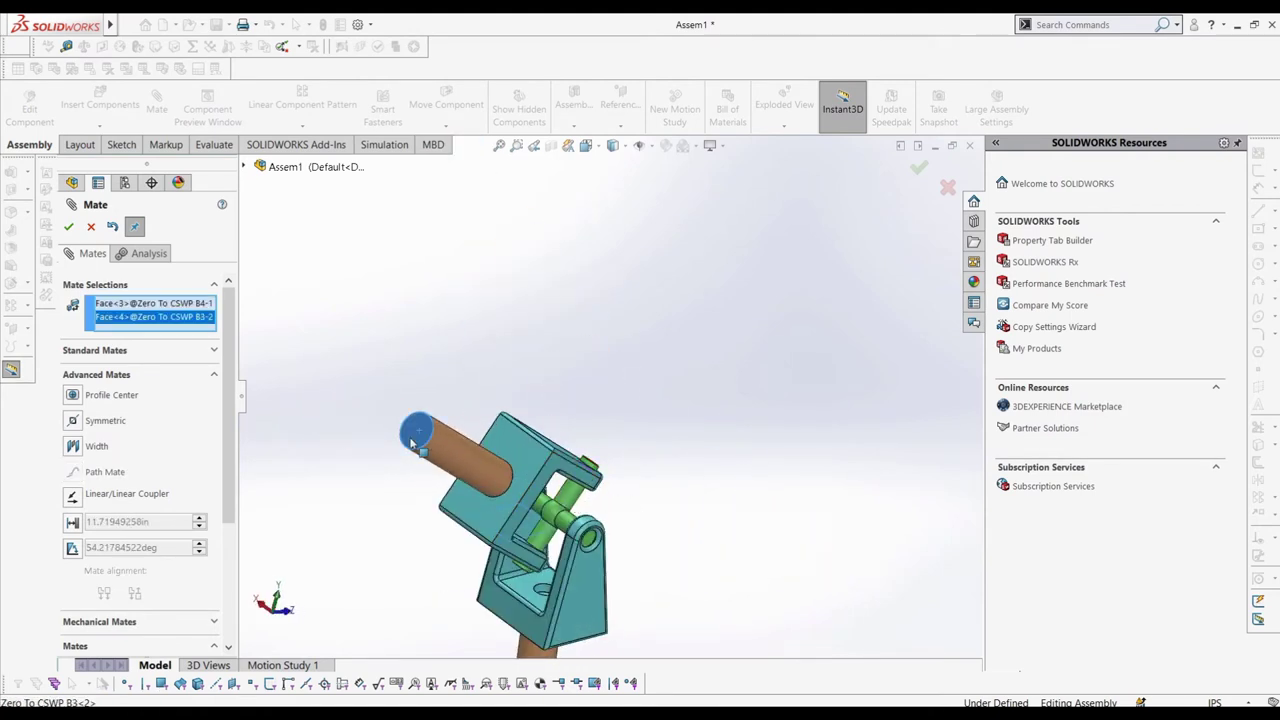
{"action": "left_click", "coordinate": [87, 398]}
{"action": "scroll", "coordinate": [447, 455], "scroll_direction": "down", "scroll_amount": 3}
{"action": "middle_click_drag", "start_coordinate": [447, 455], "coordinate": [400, 425]}
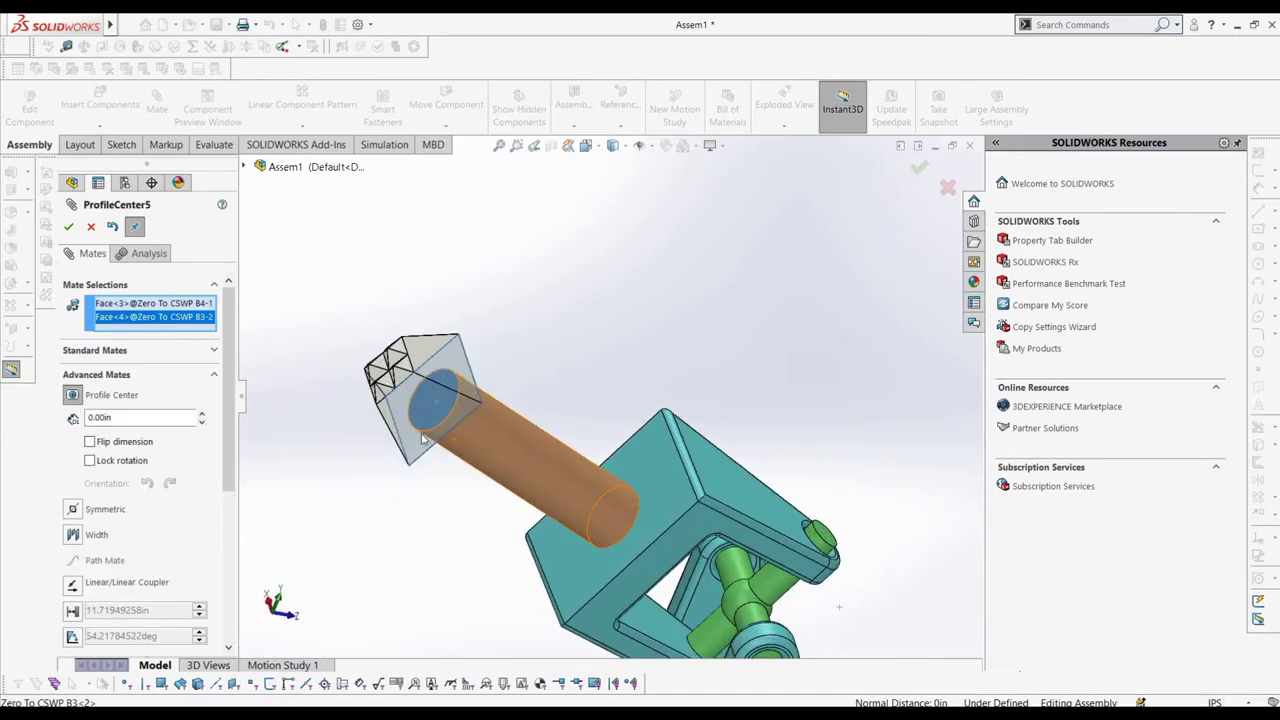
{"action": "left_click", "coordinate": [69, 228]}
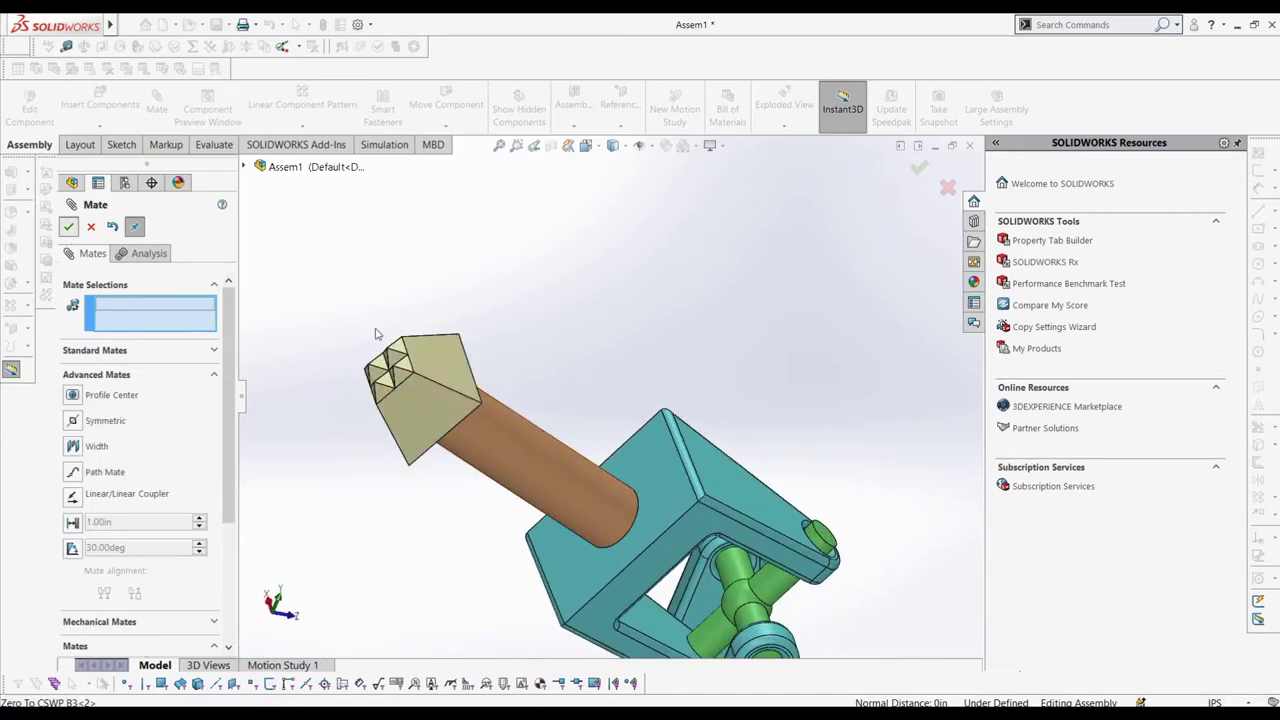
- Add a parallel mate between the B4 block's base edge and the flat-base edge of the outermost B1 bracket, and finish mating
{"action": "left_click", "coordinate": [97, 351]}
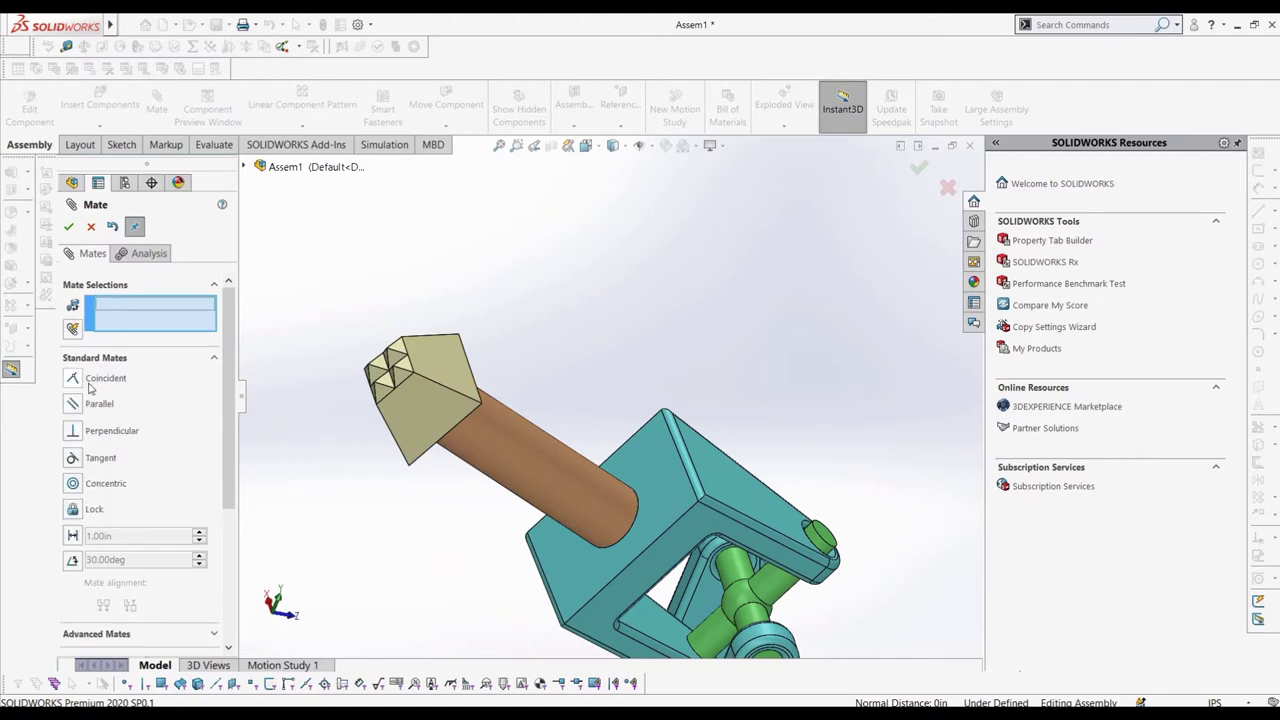
{"action": "left_click", "coordinate": [470, 368]}
{"action": "left_click", "coordinate": [695, 470]}
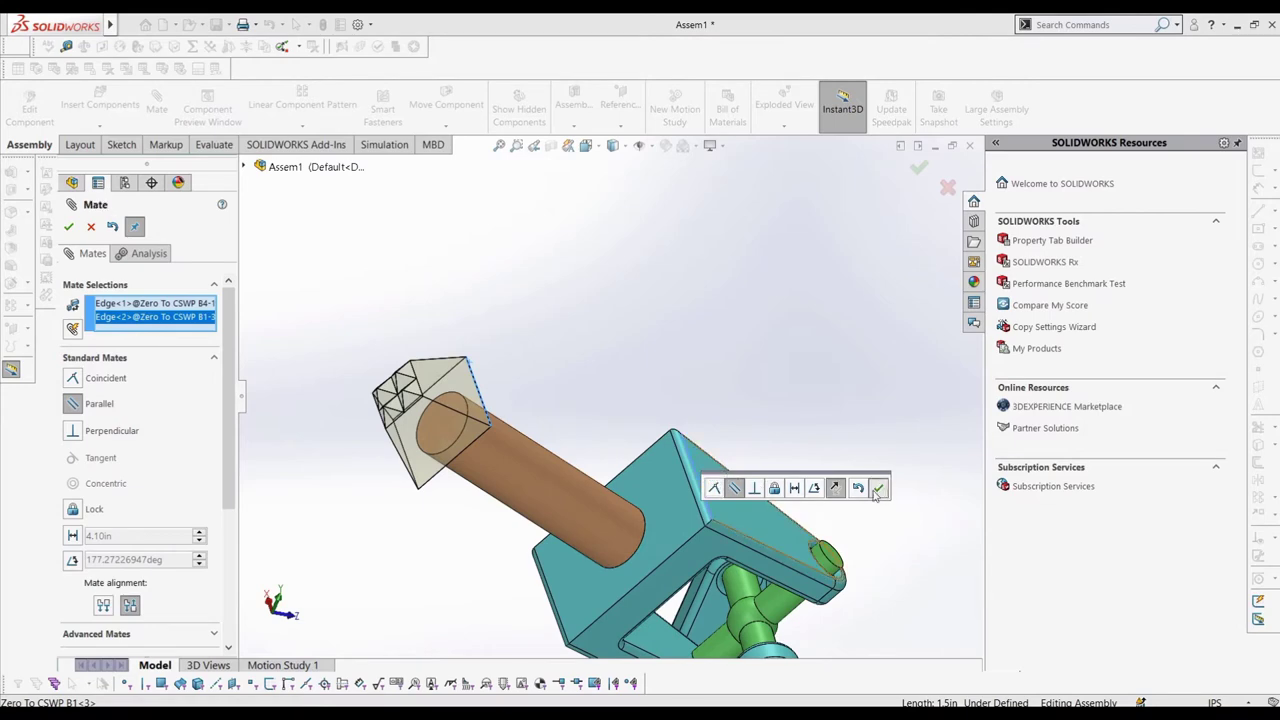
{"action": "left_click", "coordinate": [878, 488]}
{"action": "scroll", "coordinate": [864, 500], "scroll_direction": "up", "scroll_amount": 3}
{"action": "middle_click_drag", "start_coordinate": [860, 502], "coordinate": [696, 476]}
{"action": "scroll", "coordinate": [696, 474], "scroll_direction": "up", "scroll_amount": 4}
{"action": "scroll", "coordinate": [696, 470], "scroll_direction": "down", "scroll_amount": 5}
{"action": "middle_click_drag", "start_coordinate": [608, 455], "coordinate": [458, 363]}
{"action": "left_click", "coordinate": [91, 228]}
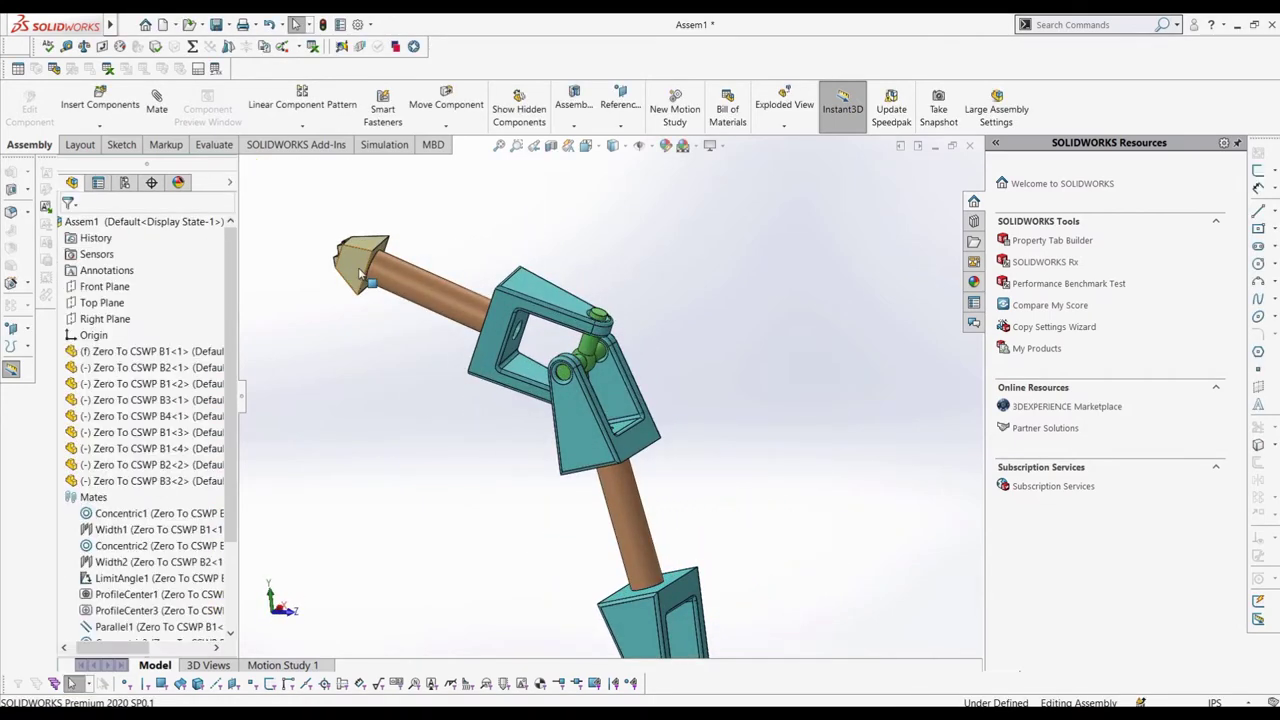
- Swing the B4 block and the outermost bracket to try the assembled chain's motion
{"action": "left_click_drag", "start_coordinate": [360, 273], "coordinate": [384, 348]}
{"action": "scroll", "coordinate": [420, 380], "scroll_direction": "up", "scroll_amount": 3}
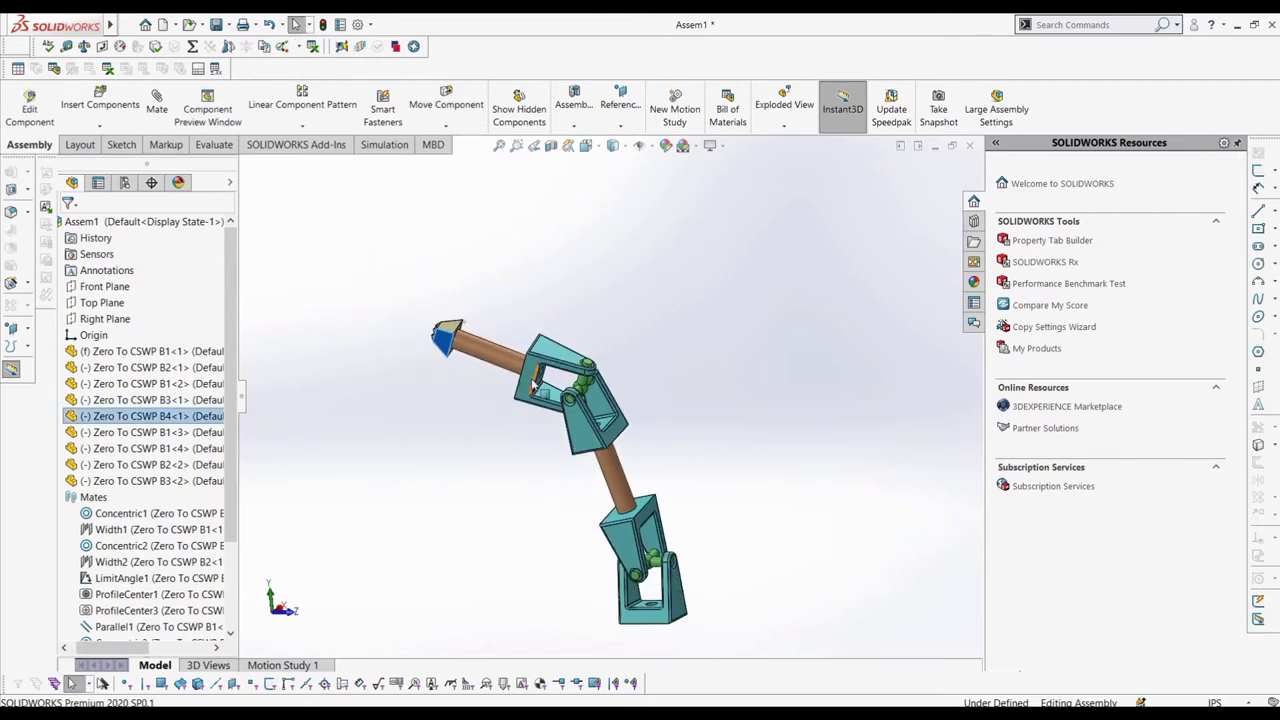
{"action": "left_click_drag", "start_coordinate": [536, 386], "coordinate": [510, 415]}
{"action": "key", "text": "Escape"}
{"action": "left_click", "coordinate": [510, 414]}
{"action": "middle_click_drag", "start_coordinate": [510, 414], "coordinate": [523, 517]}
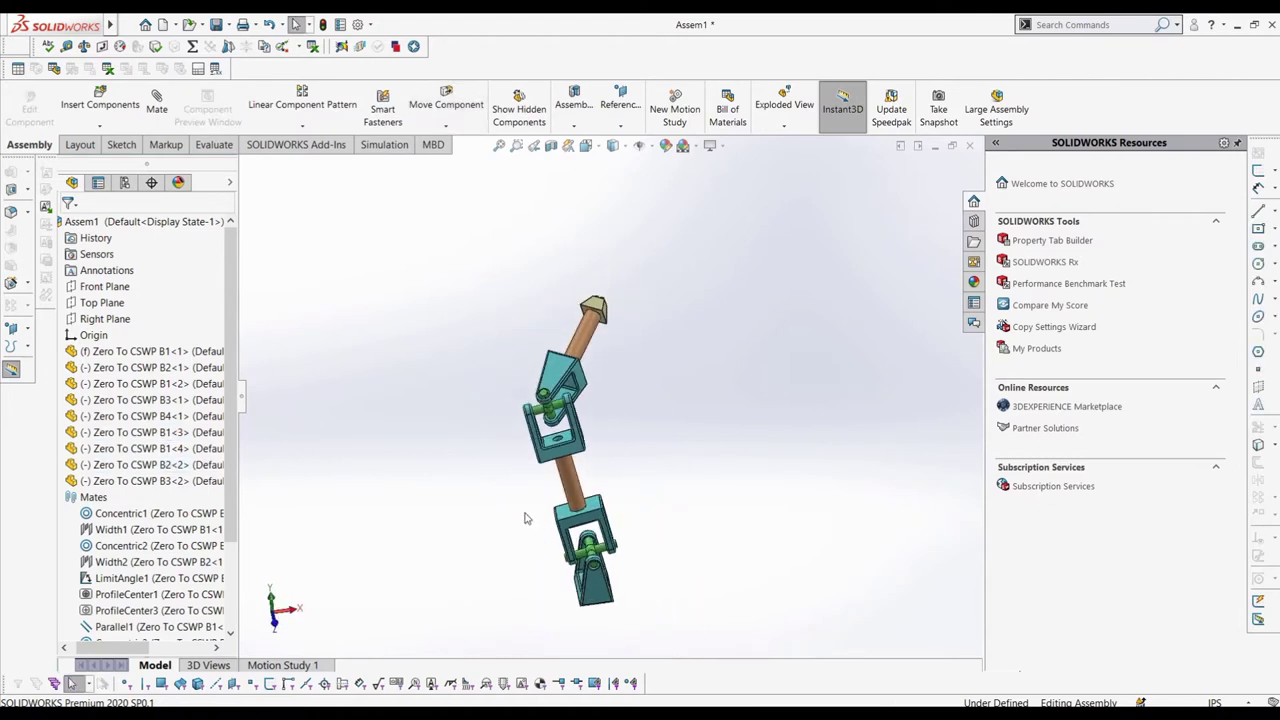
- Create a reference plane offset 15 in above the assembly's Top Plane
{"action": "left_click", "coordinate": [620, 122]}
{"action": "left_click", "coordinate": [633, 143]}
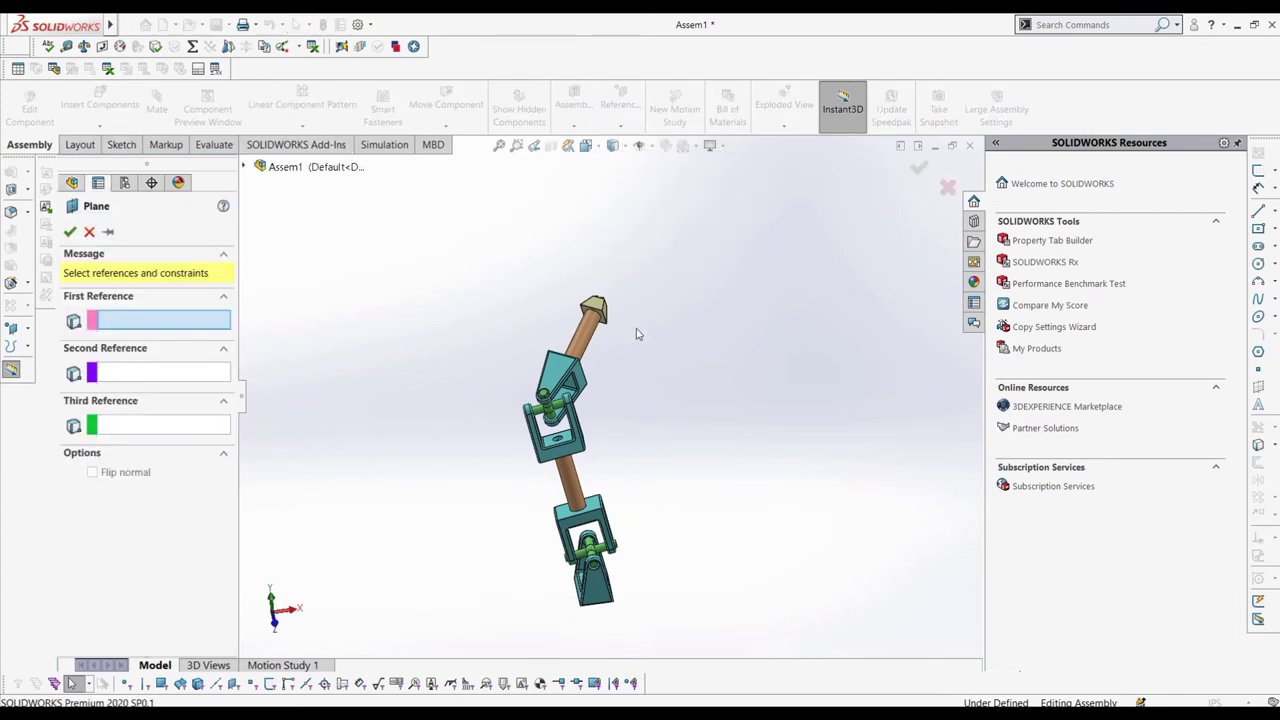
{"action": "left_click", "coordinate": [244, 167]}
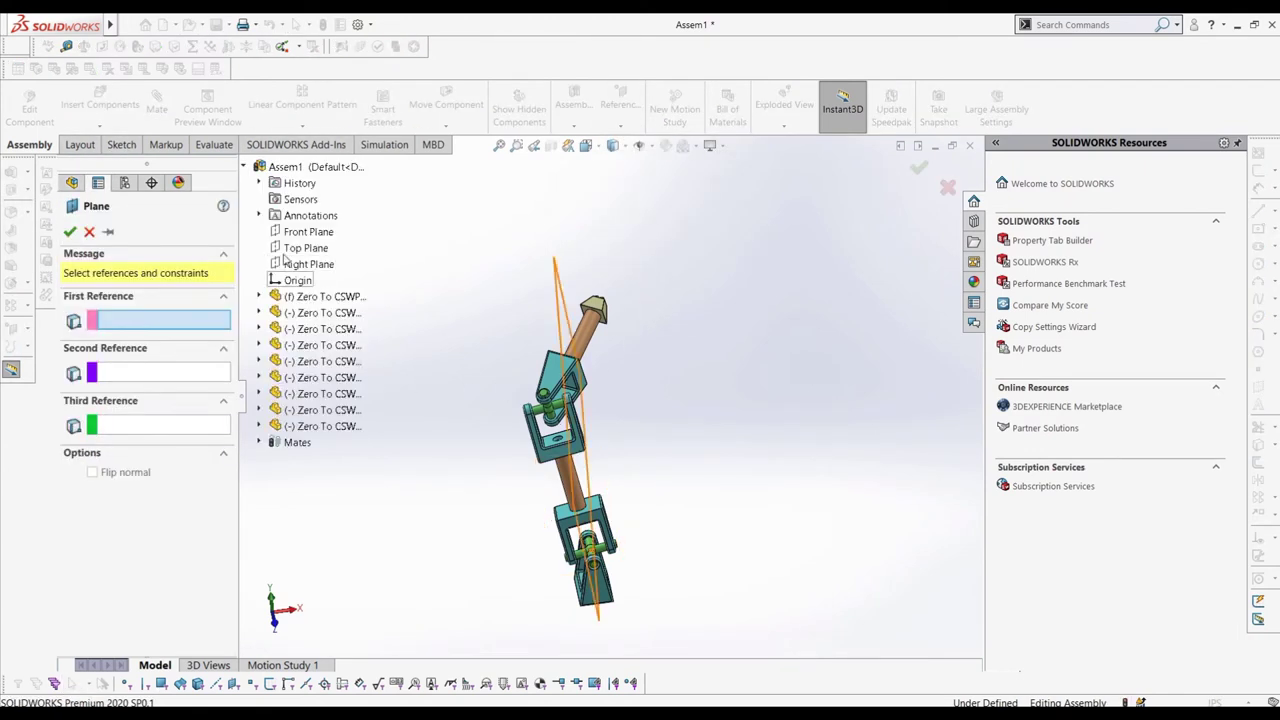
{"action": "left_click", "coordinate": [287, 252]}
{"action": "middle_click_drag", "start_coordinate": [532, 434], "coordinate": [514, 471]}
{"action": "scroll", "coordinate": [575, 525], "scroll_direction": "down", "scroll_amount": 3}
{"action": "scroll", "coordinate": [542, 515], "scroll_direction": "down", "scroll_amount": 2}
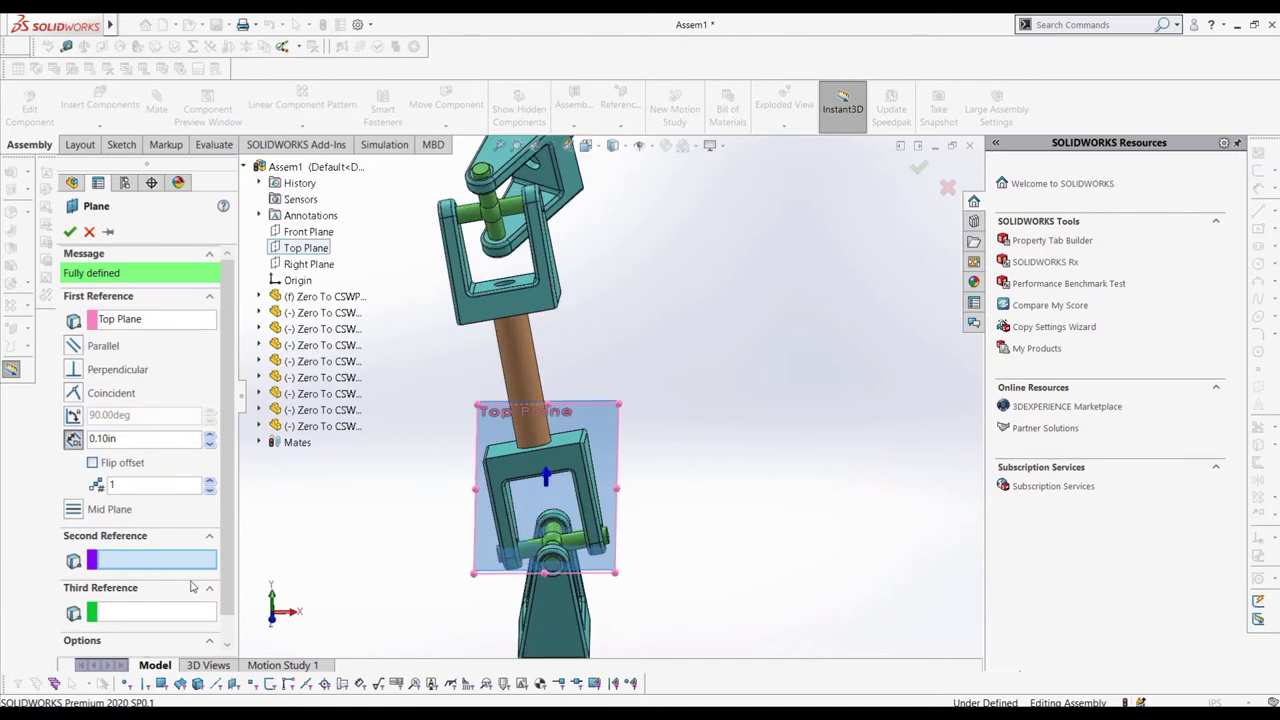
{"action": "left_click_drag", "start_coordinate": [147, 440], "coordinate": [31, 436]}
{"action": "type", "text": "15"}
{"action": "key", "text": "Return"}
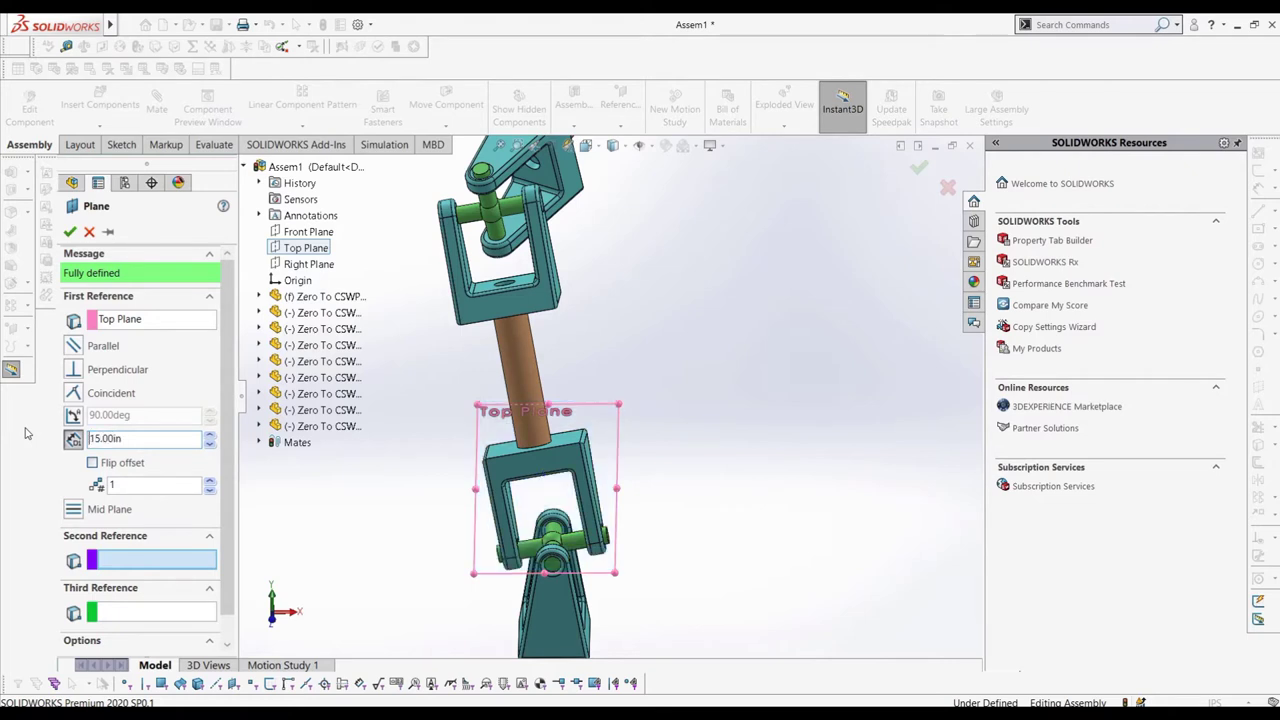
{"action": "scroll", "coordinate": [455, 403], "scroll_direction": "up", "scroll_amount": 6}
{"action": "scroll", "coordinate": [562, 328], "scroll_direction": "down", "scroll_amount": 2}
{"action": "mouse_move", "coordinate": [562, 328]}
{"action": "middle_mouse_down"}
{"action": "mouse_move", "coordinate": [566, 277]}
{"action": "mouse_move", "coordinate": [614, 243]}
{"action": "mouse_move", "coordinate": [570, 291]}
{"action": "mouse_move", "coordinate": [579, 320]}
{"action": "middle_mouse_up"}
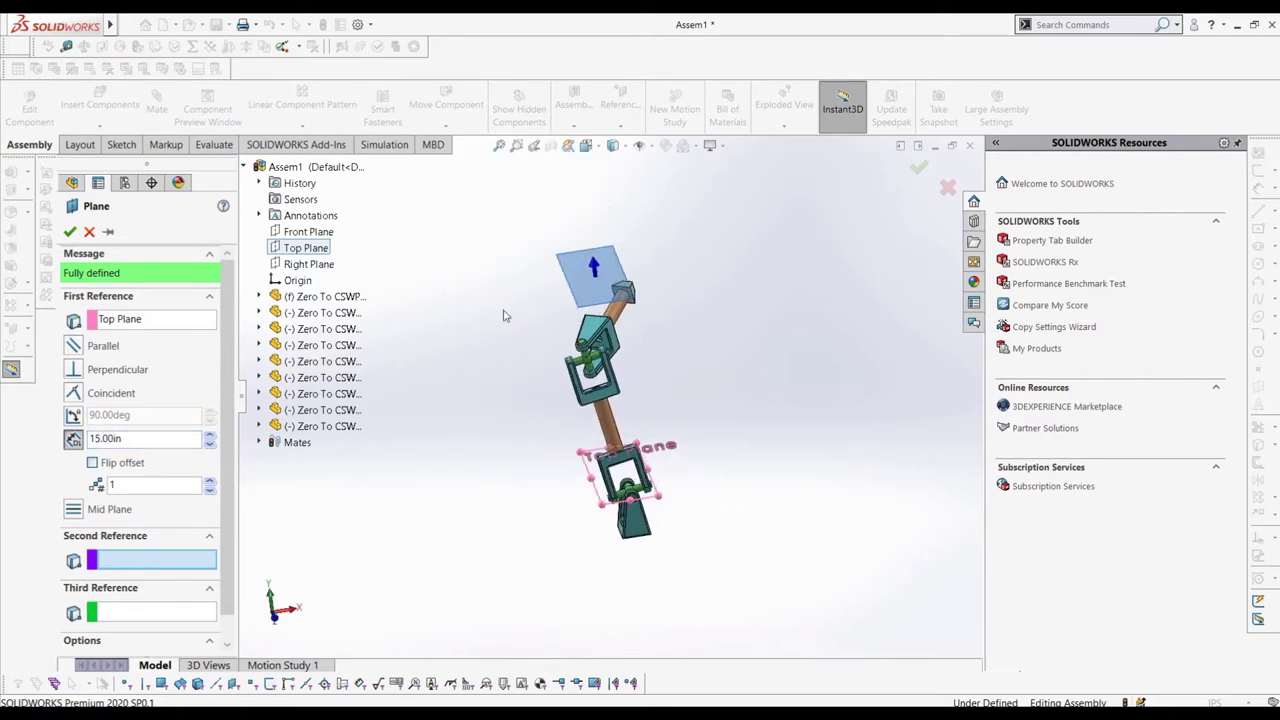
{"action": "left_click", "coordinate": [69, 231]}
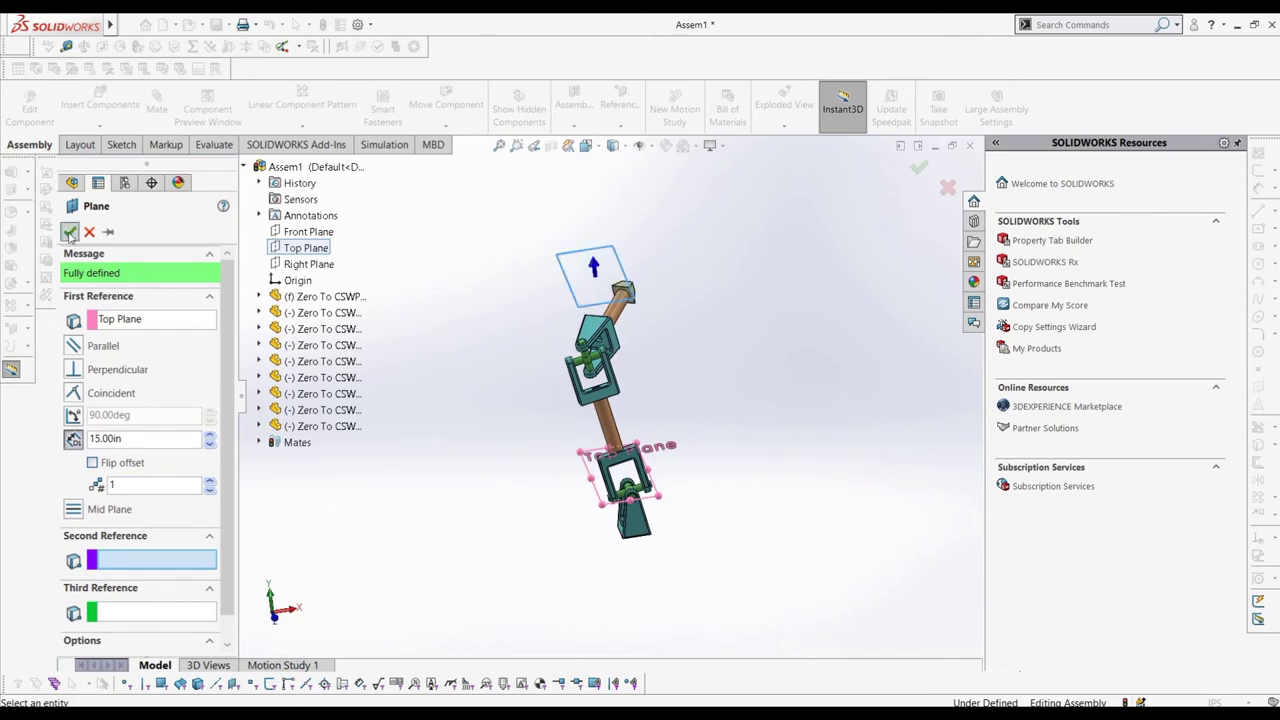
- Start a sketch on the offset plane and draw a horizontal line about 3.1 in long, beginning in line with the origin
{"action": "left_click", "coordinate": [119, 144]}
{"action": "left_click", "coordinate": [18, 97]}
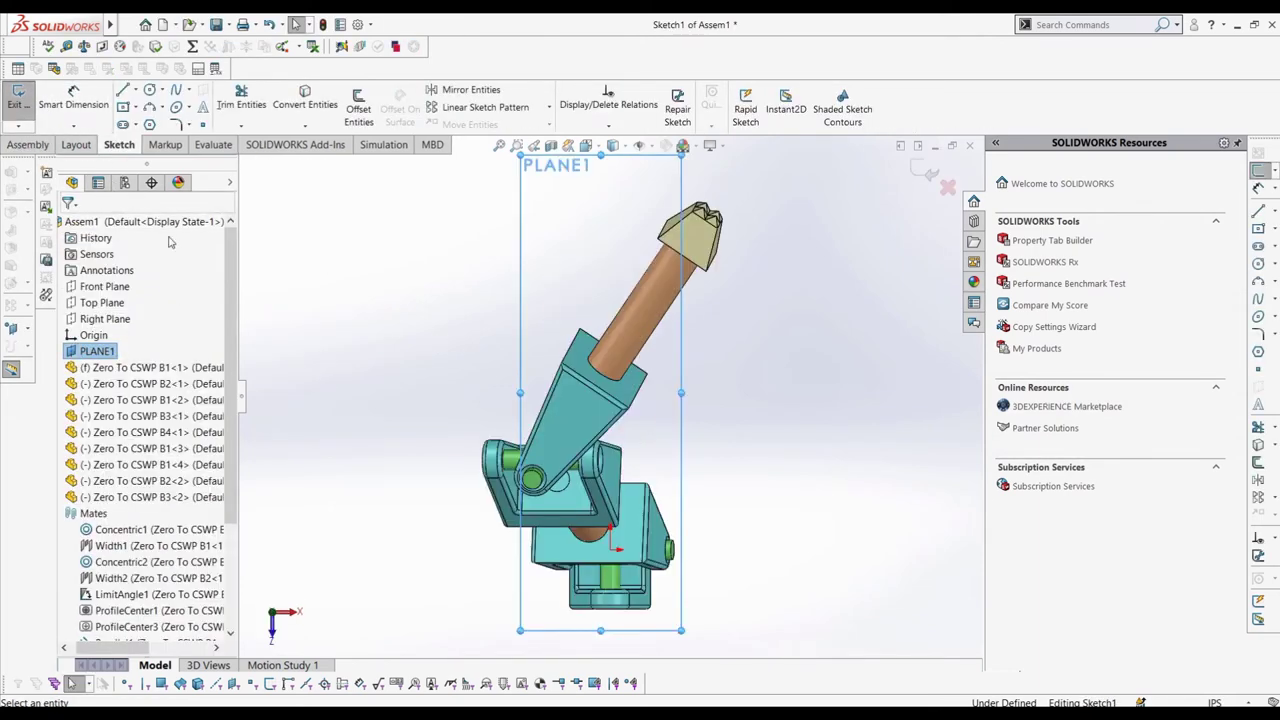
{"action": "left_click", "coordinate": [124, 91]}
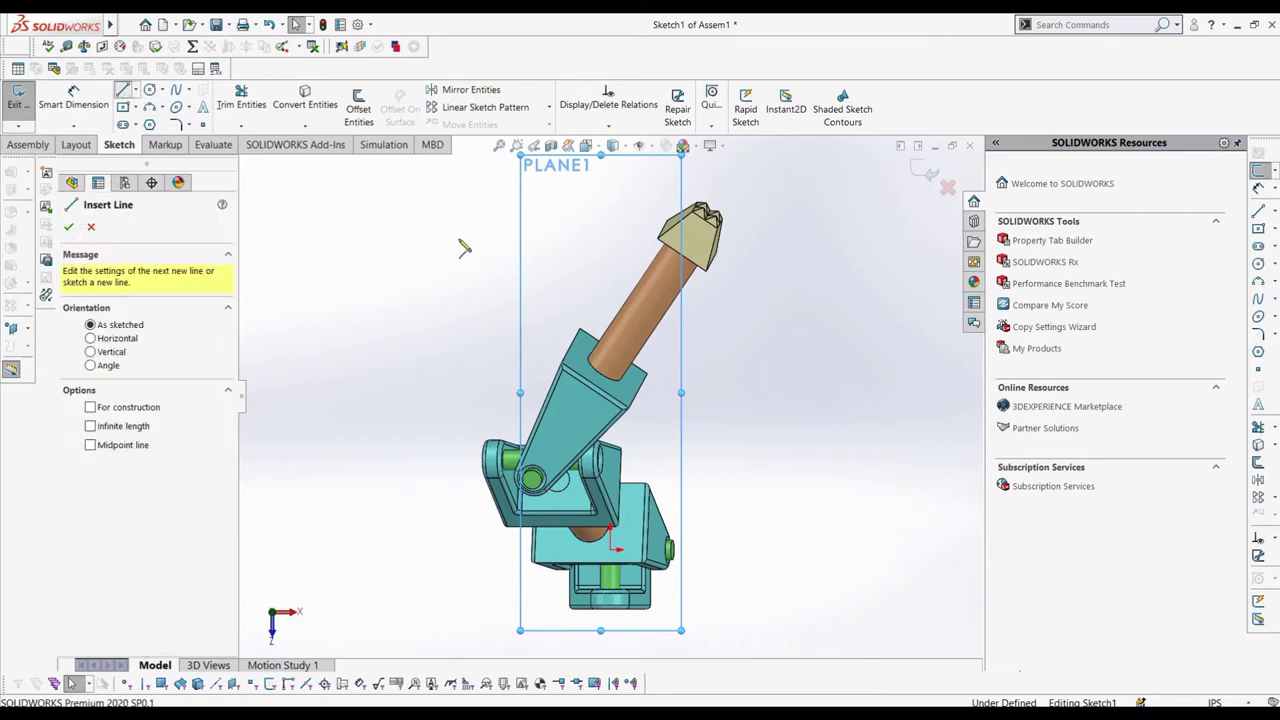
{"action": "left_click", "coordinate": [611, 268]}
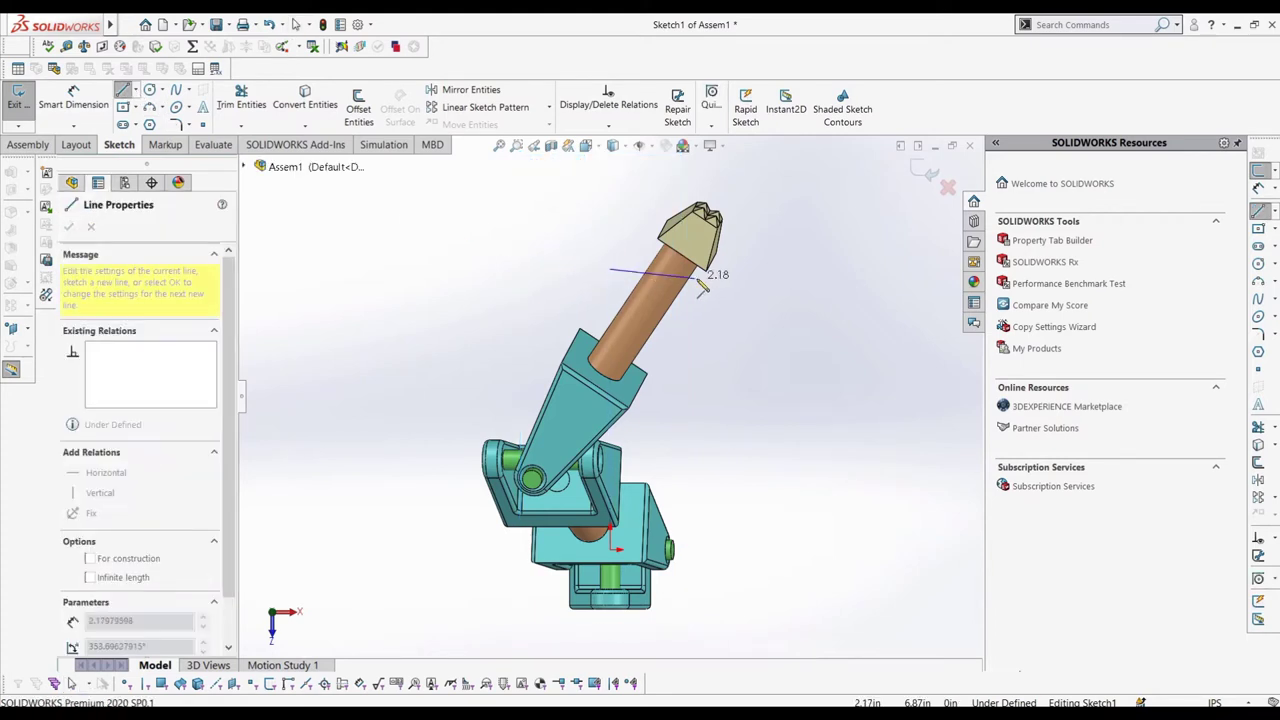
{"action": "left_click", "coordinate": [731, 269]}
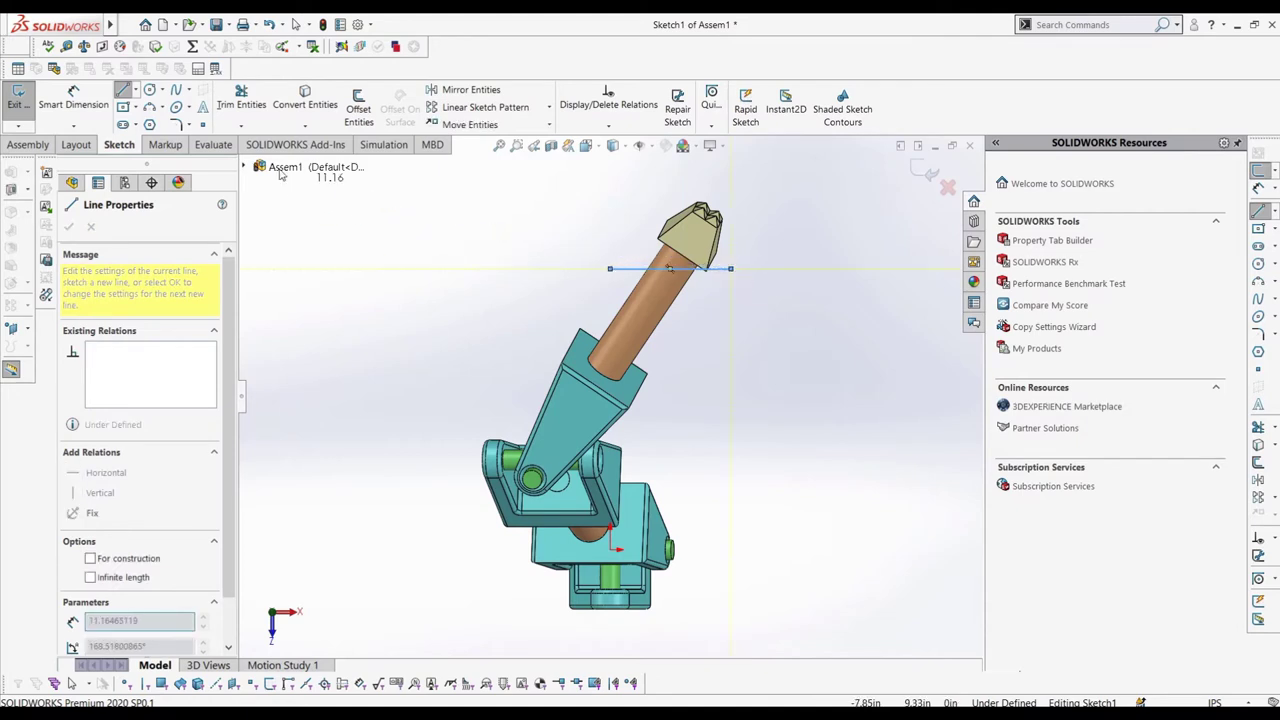
- Draw a three-point half-circle arc of about 0.65 in radius curving back below the line's right end
{"action": "left_click", "coordinate": [150, 107]}
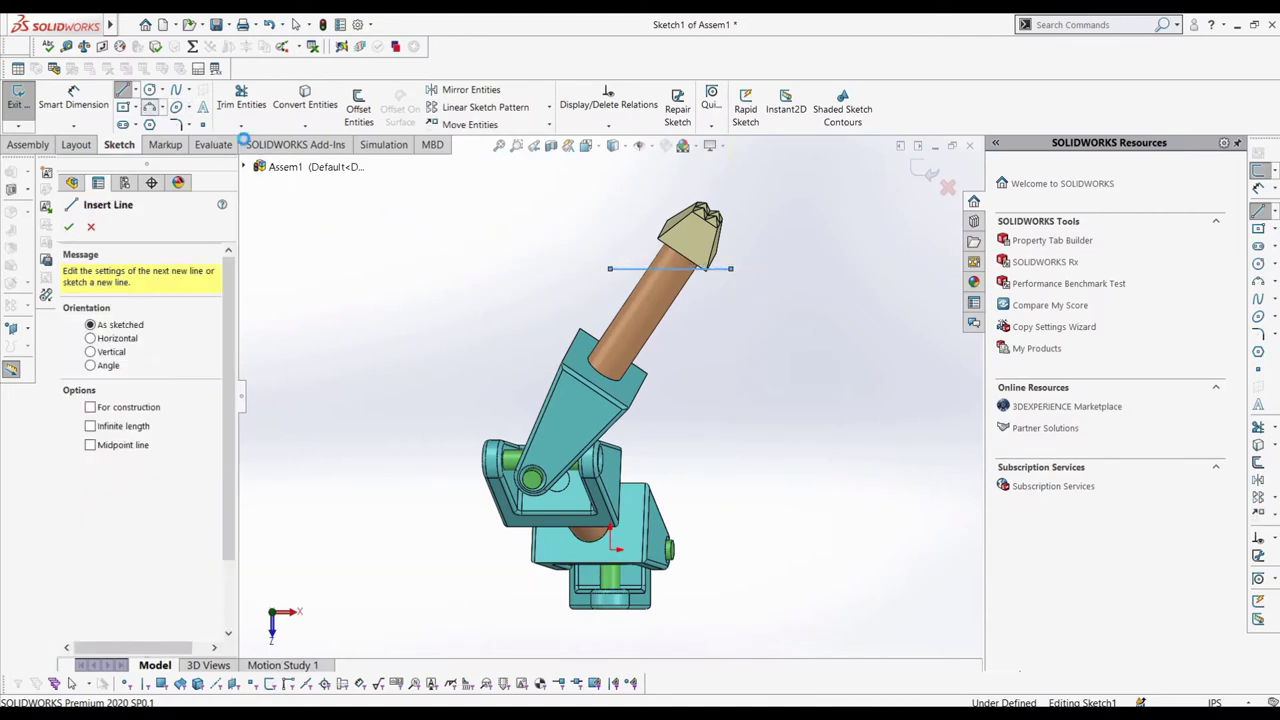
{"action": "left_click", "coordinate": [733, 268]}
{"action": "left_click", "coordinate": [732, 320]}
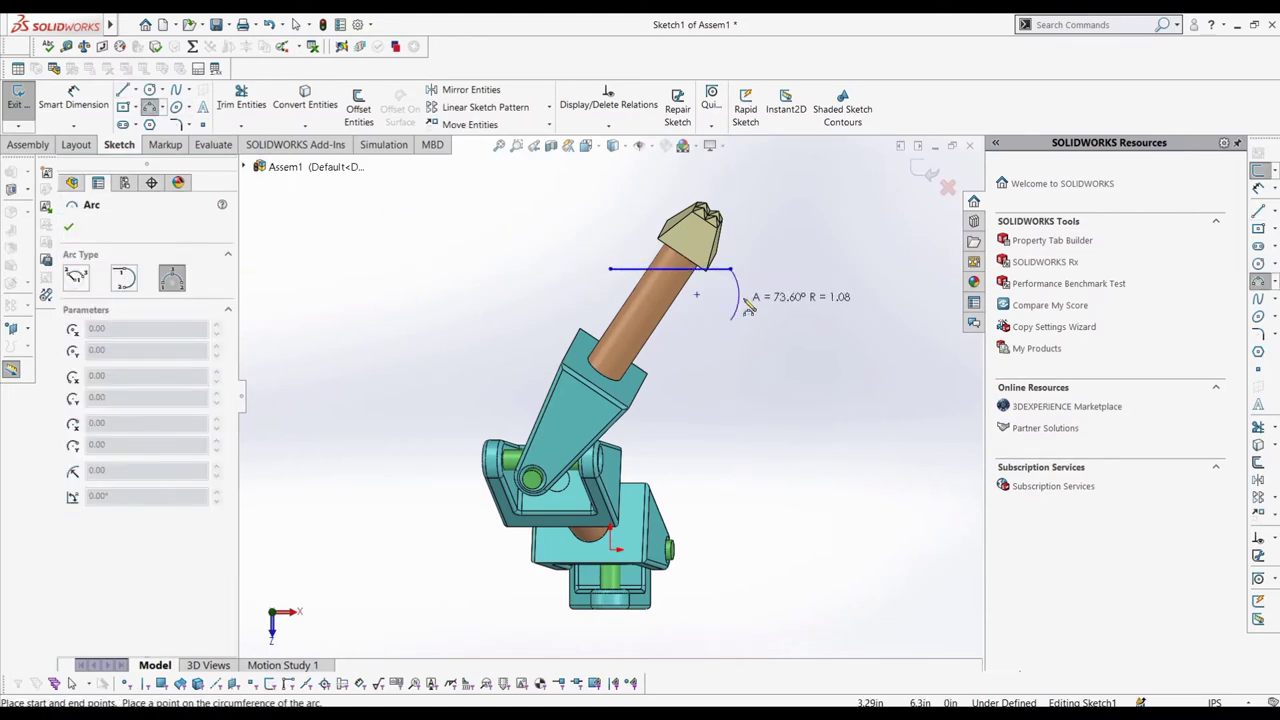
{"action": "left_click", "coordinate": [758, 306]}
{"action": "key", "text": "Escape"}
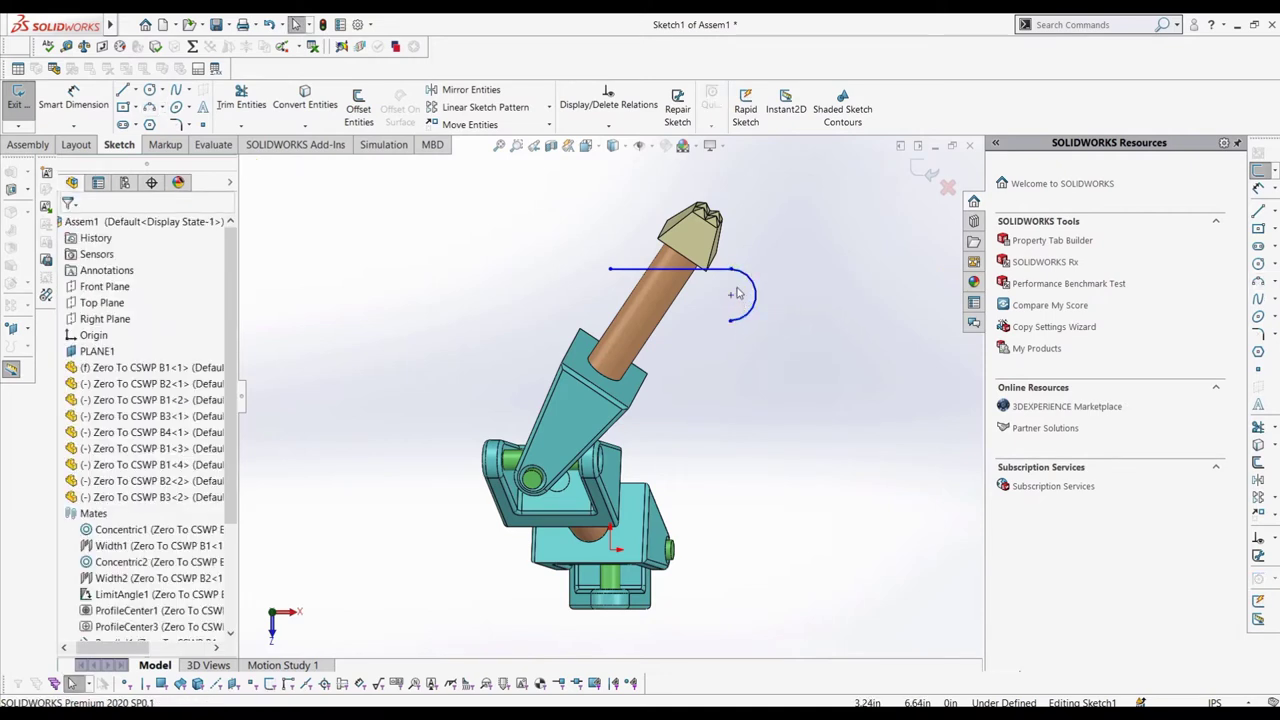
- Add vertical relations aligning the line's right end, the arc's centre and the arc's lower end
{"action": "left_click", "coordinate": [731, 270]}
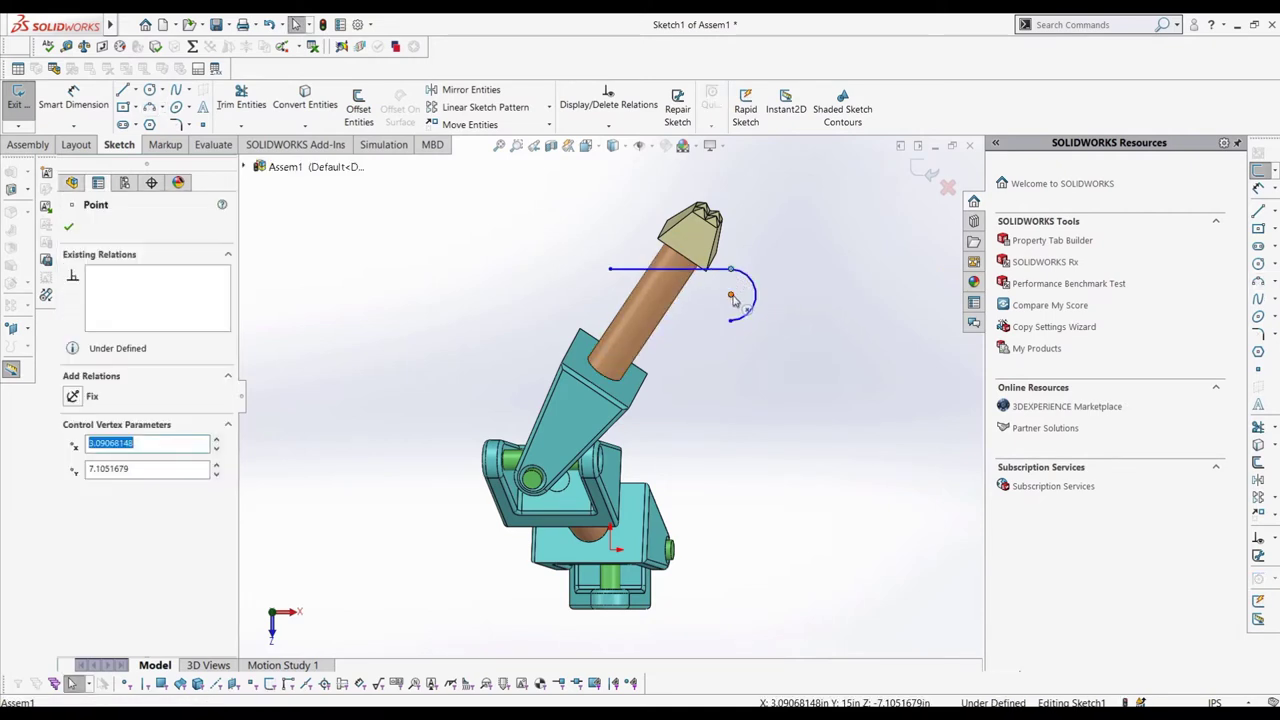
{"action": "left_click", "coordinate": [730, 294], "text": "ctrl"}
{"action": "left_click", "coordinate": [73, 487]}
{"action": "key", "text": "Escape"}
{"action": "left_click", "coordinate": [730, 296]}
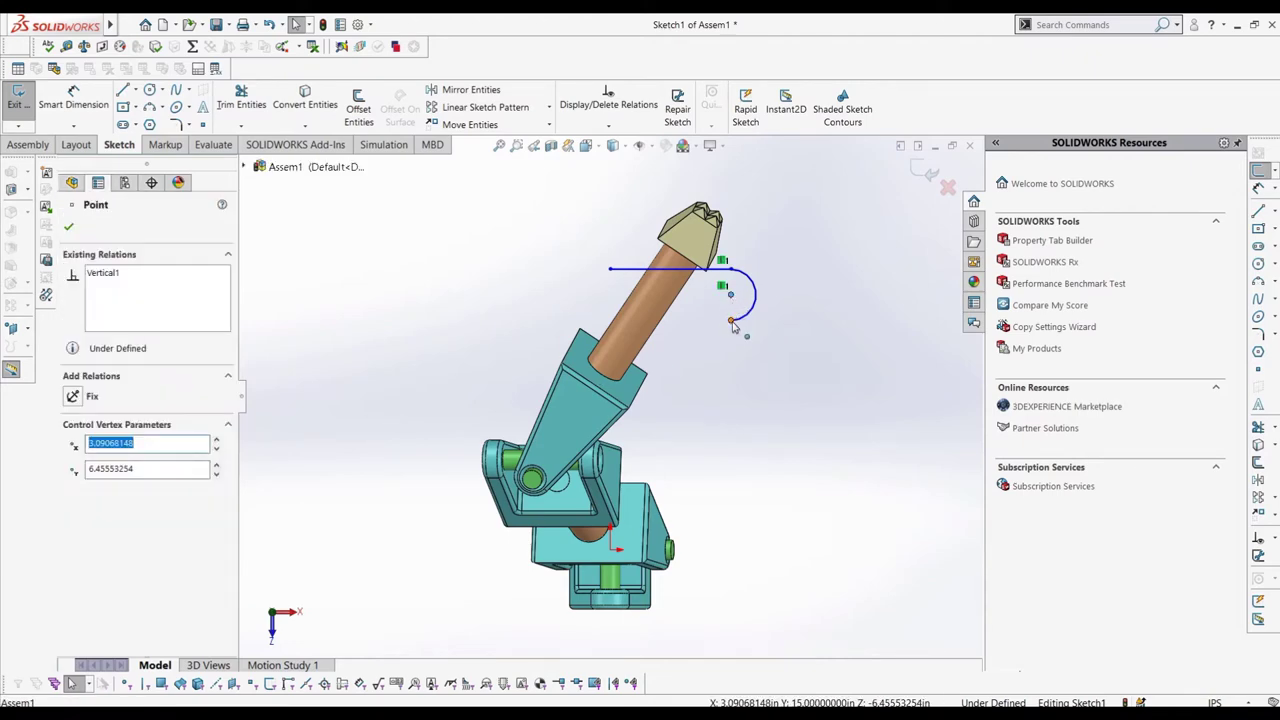
{"action": "left_click", "coordinate": [731, 270], "text": "ctrl"}
{"action": "left_click", "coordinate": [72, 485]}
{"action": "key", "text": "Escape"}
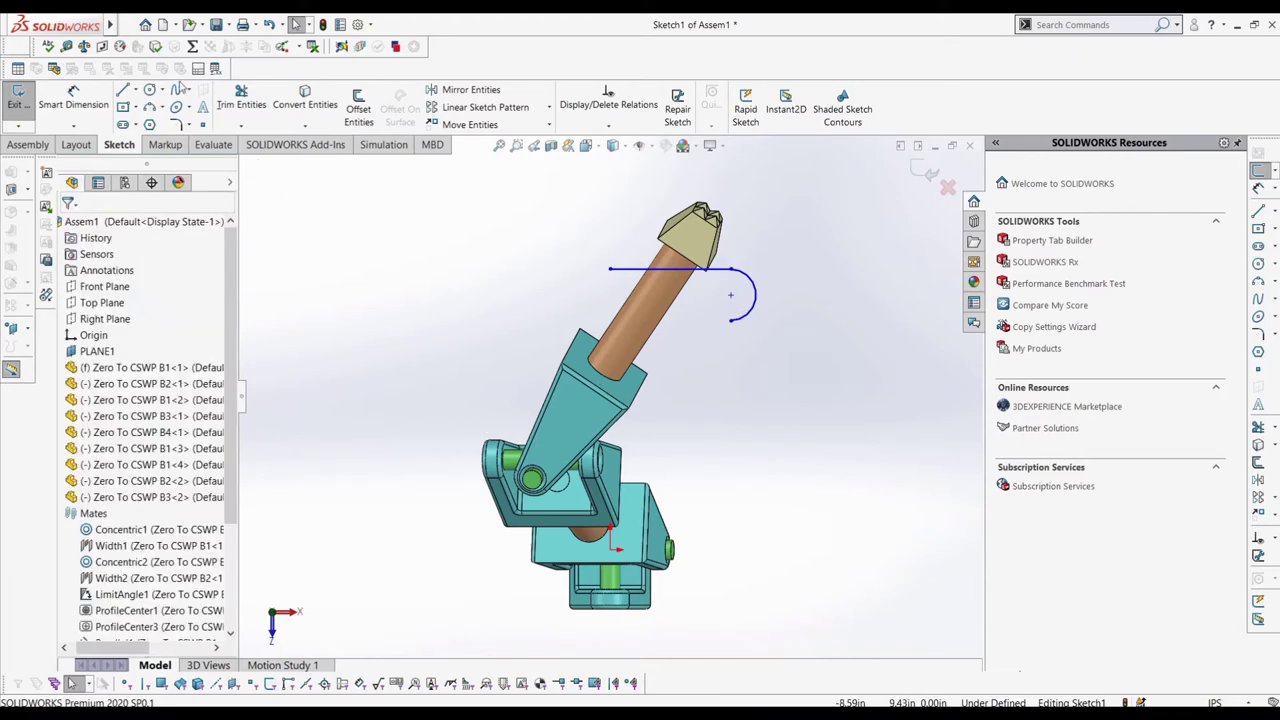
- Dimension the line's left end 6.50 in from the origin and set the line's length to 3.00 in
{"action": "left_click", "coordinate": [612, 549]}
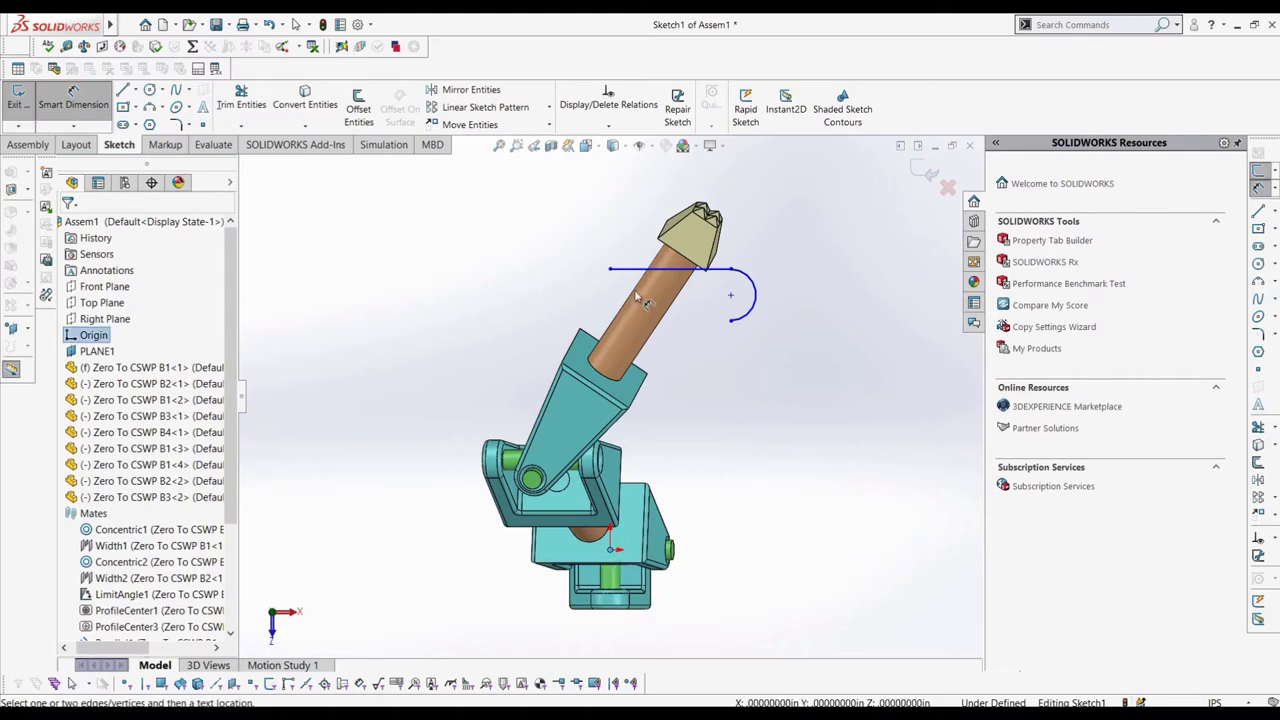
{"action": "left_click", "coordinate": [609, 271]}
{"action": "left_click", "coordinate": [530, 330]}
{"action": "type", "text": "6.50"}
{"action": "key", "text": "Return"}
{"action": "left_click", "coordinate": [700, 294]}
{"action": "left_click", "coordinate": [690, 335]}
{"action": "type", "text": "3.00in"}
{"action": "key", "text": "Return"}
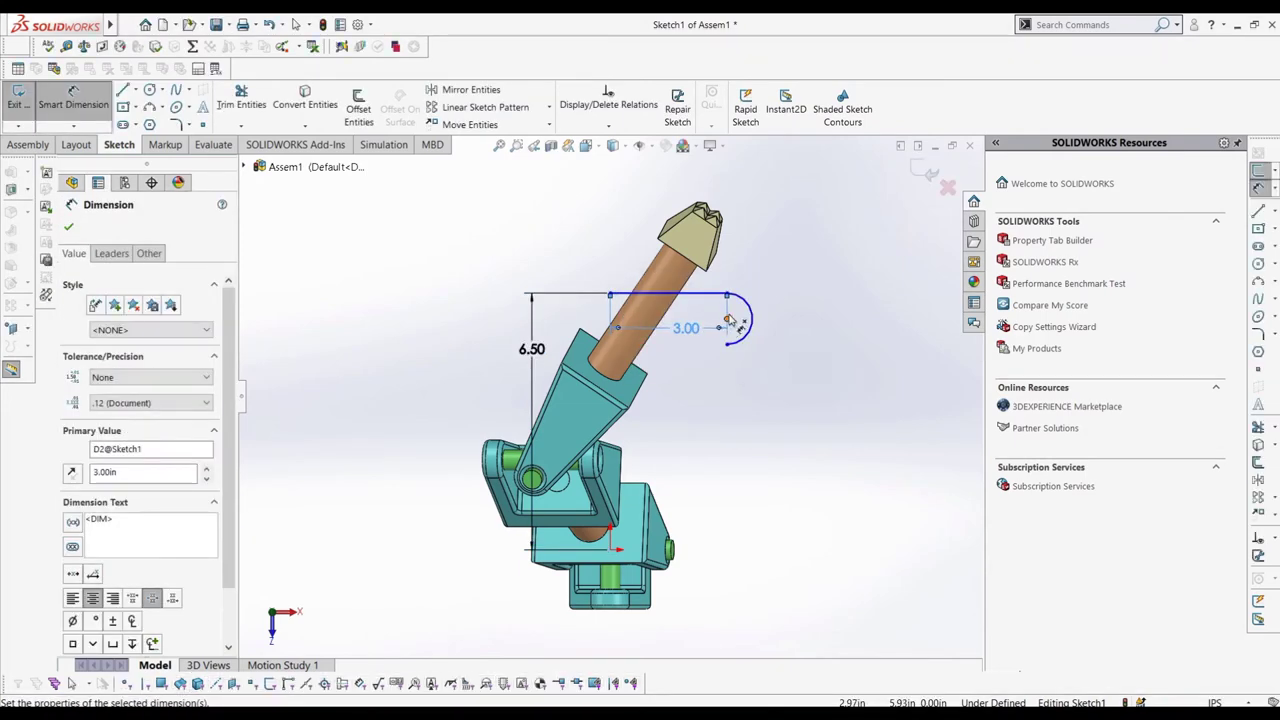
- Dimension the arc with a radius of 1 in
{"action": "left_click", "coordinate": [752, 320]}
{"action": "left_click", "coordinate": [787, 340]}
{"action": "type", "text": "1"}
{"action": "key", "text": "Return"}
{"action": "key", "text": "Escape"}
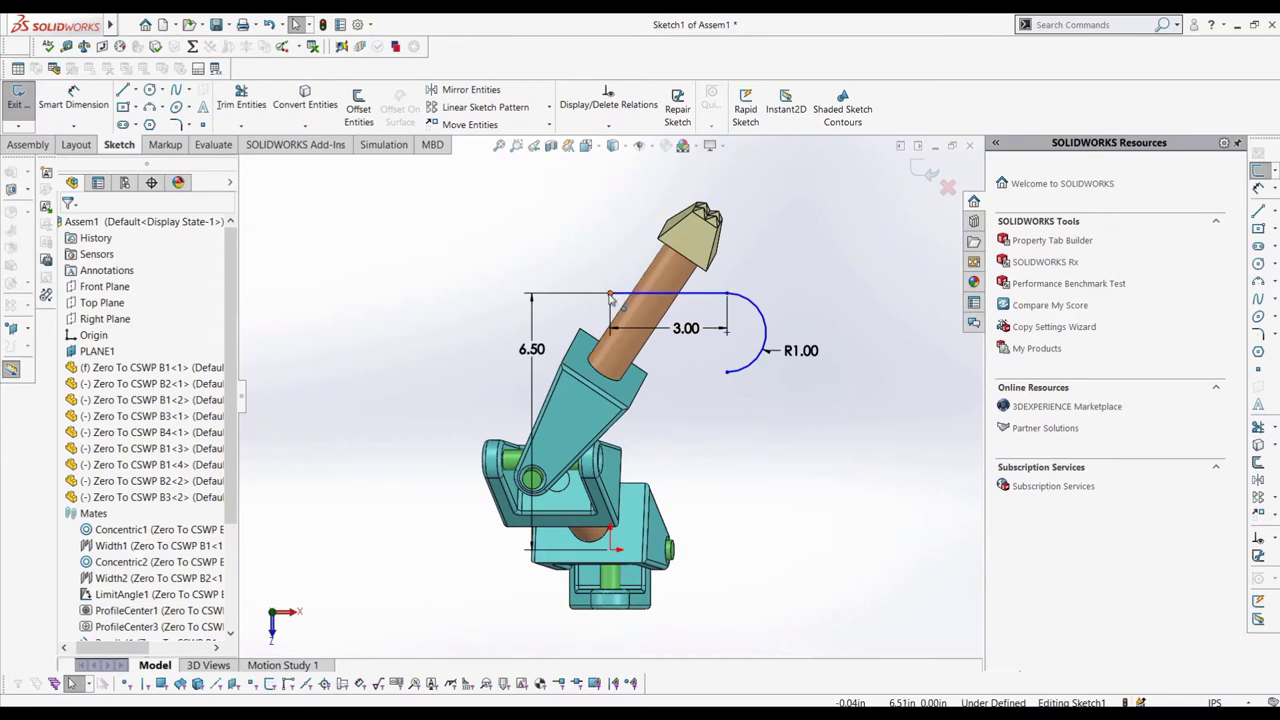
- Add a vertical relation between the line's left end and the origin, and close the sketch
{"action": "left_click", "coordinate": [610, 295]}
{"action": "key", "text": "Escape"}
{"action": "left_click", "coordinate": [612, 297]}
{"action": "left_click", "coordinate": [612, 549], "text": "ctrl"}
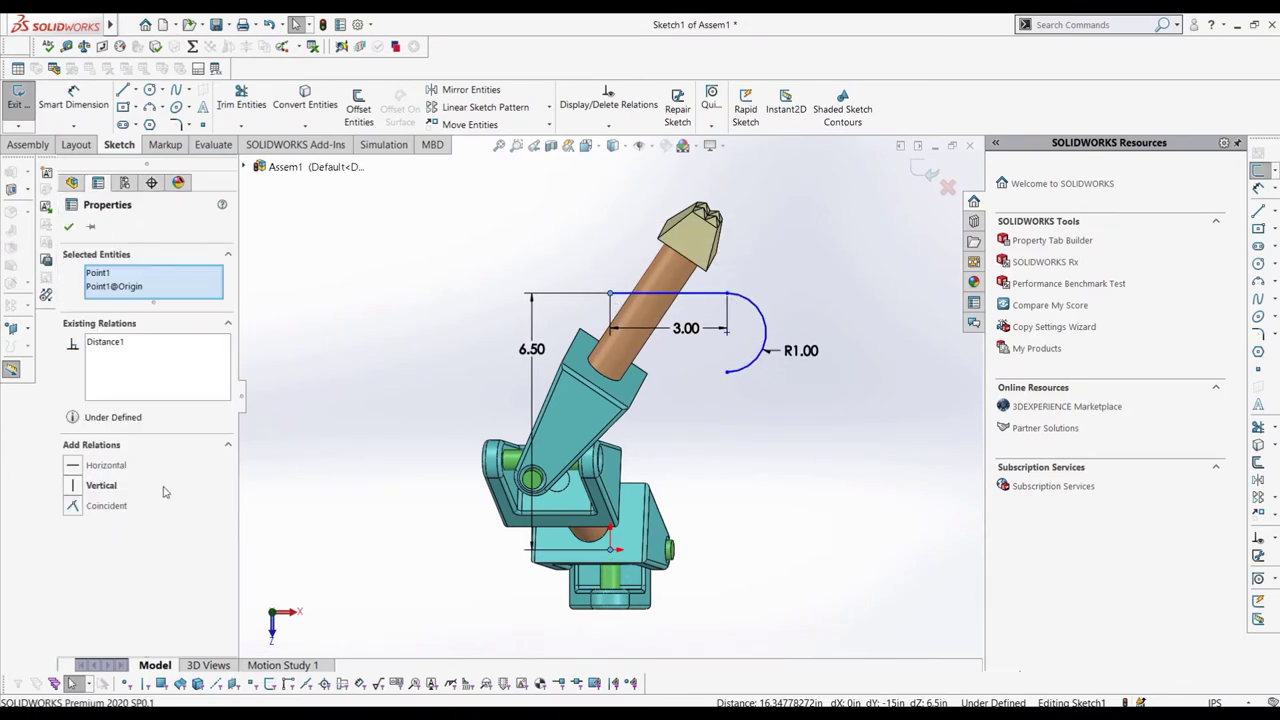
{"action": "left_click", "coordinate": [85, 487]}
{"action": "left_click", "coordinate": [300, 406]}
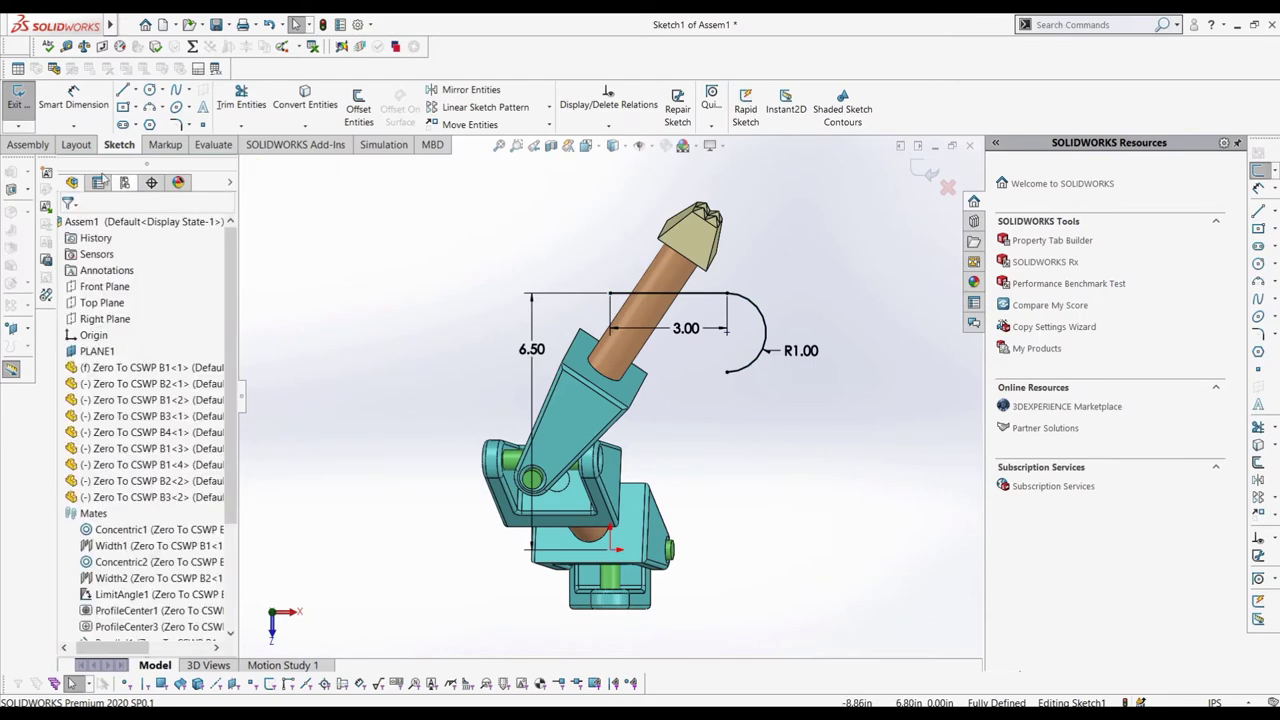
{"action": "left_click", "coordinate": [18, 100]}
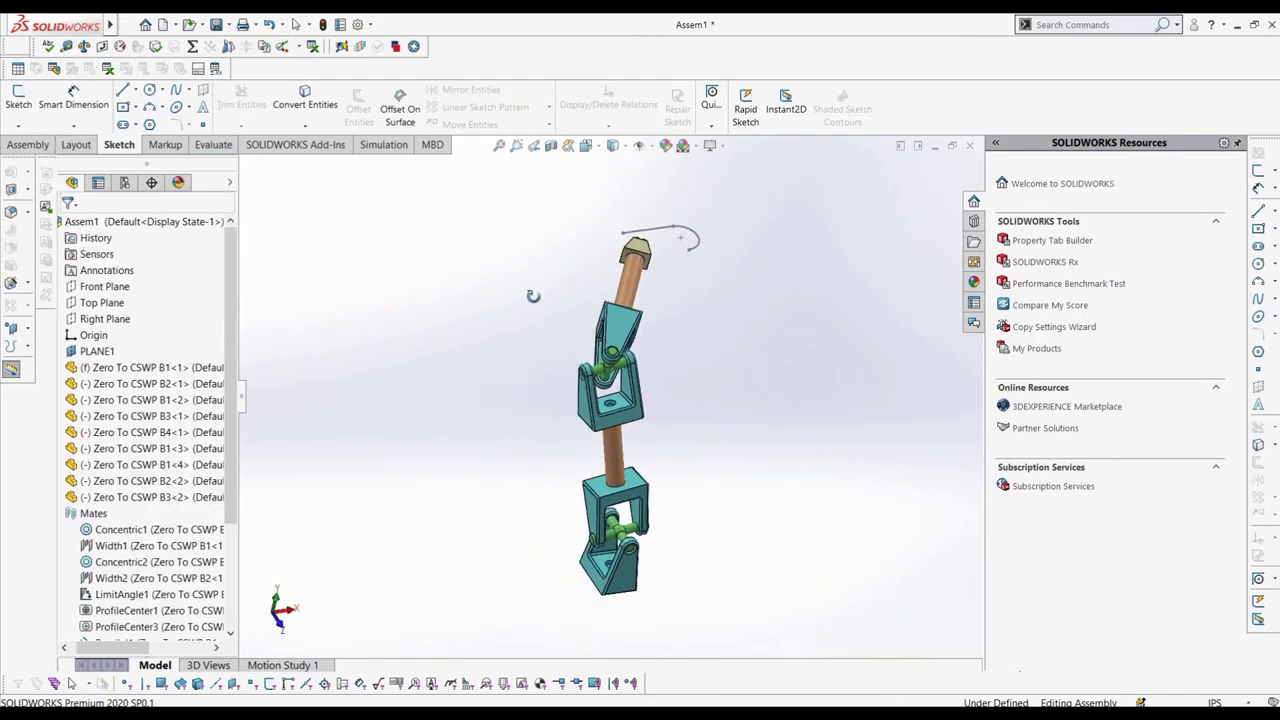
- Start a path mate and choose the whole open line-and-arc sketch chain as its path
{"action": "left_click", "coordinate": [28, 145]}
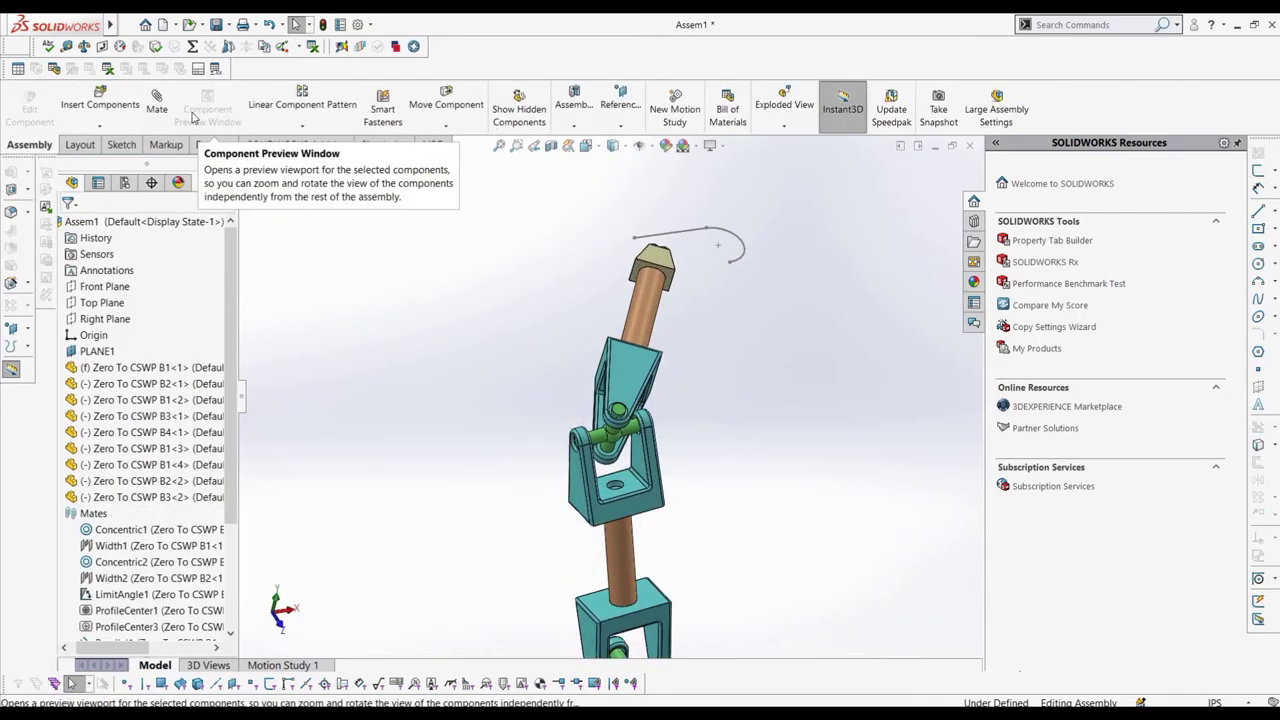
{"action": "left_click", "coordinate": [157, 105]}
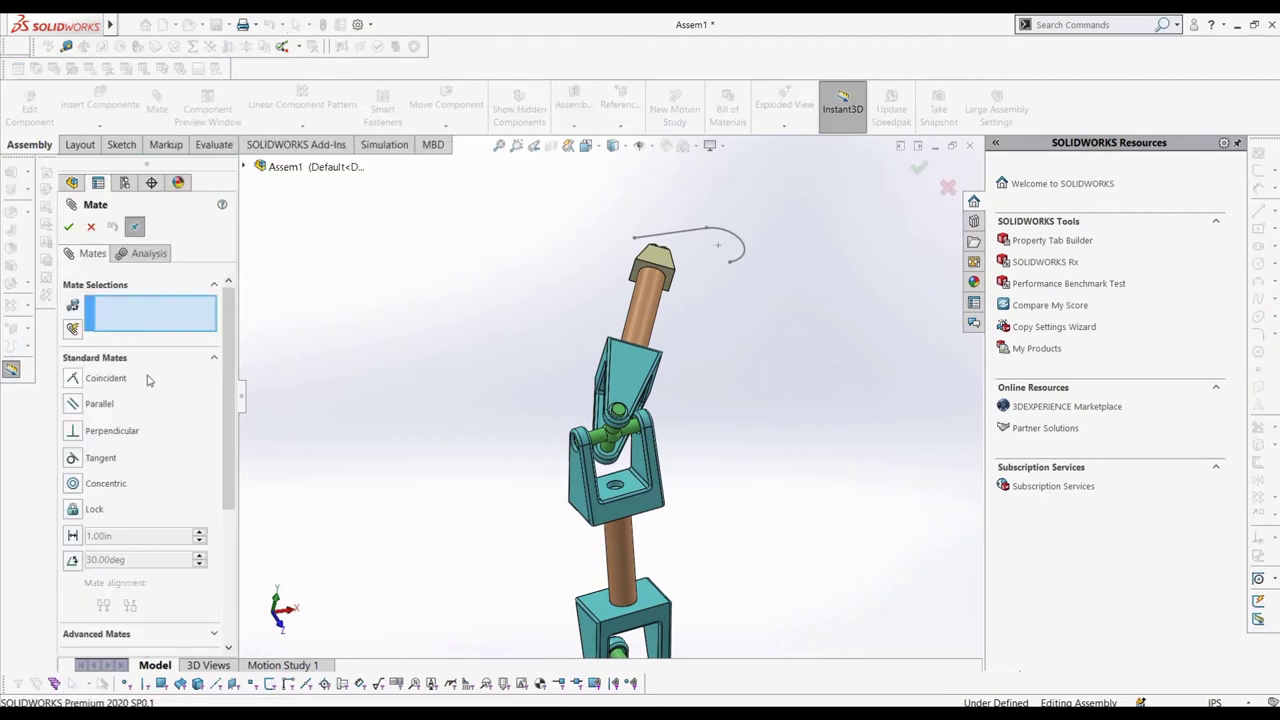
{"action": "left_click", "coordinate": [140, 360]}
{"action": "left_click", "coordinate": [130, 383]}
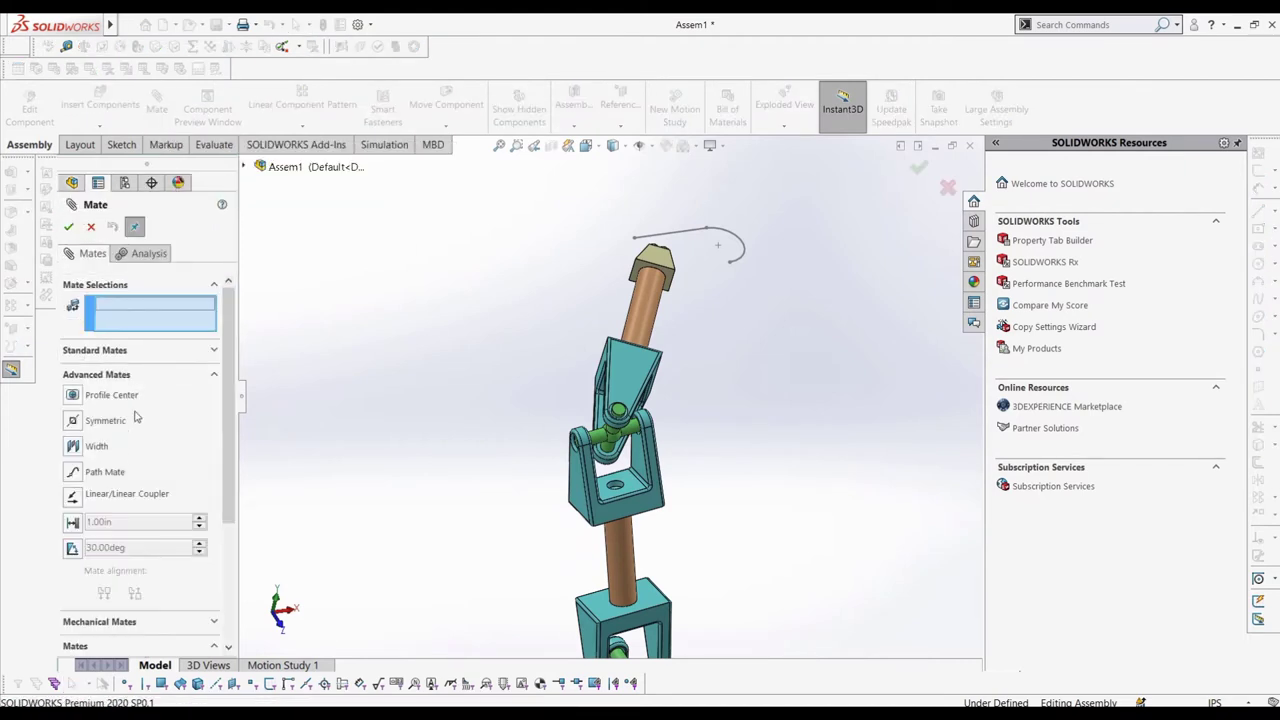
{"action": "left_click", "coordinate": [104, 472]}
{"action": "left_click", "coordinate": [107, 368]}
{"action": "left_click", "coordinate": [140, 388]}
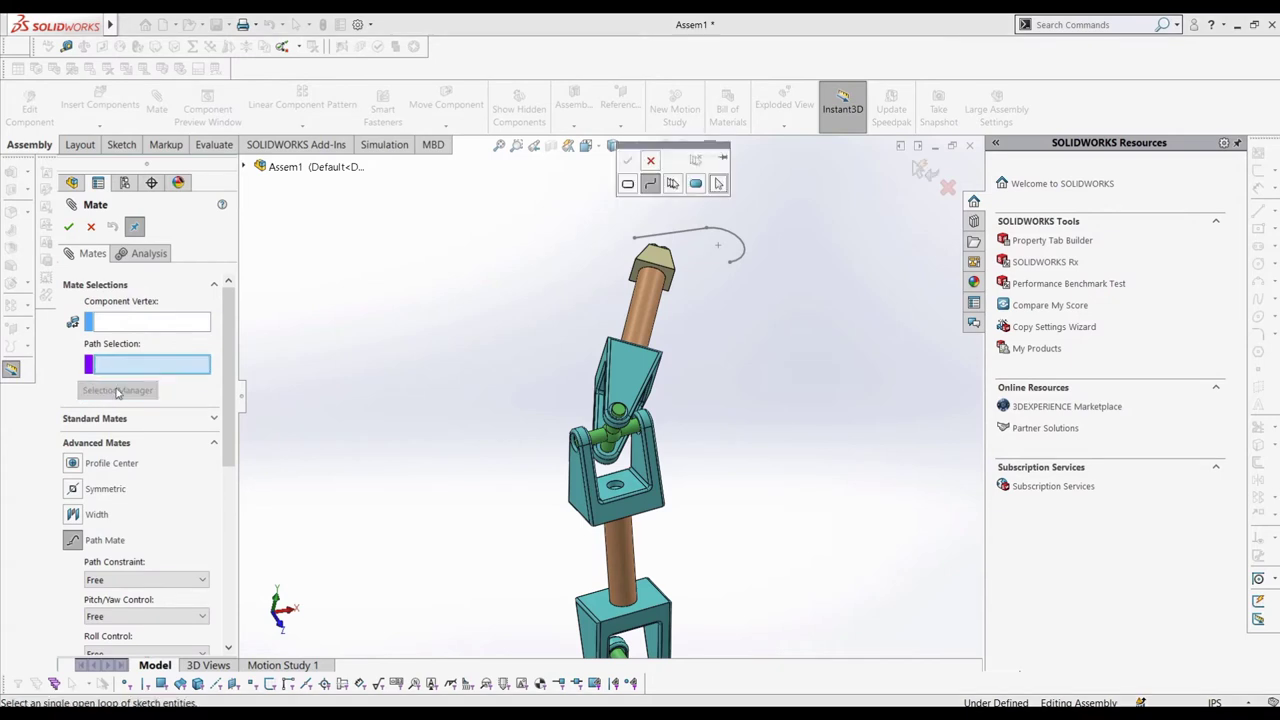
{"action": "left_click", "coordinate": [680, 236]}
{"action": "left_click", "coordinate": [628, 161]}
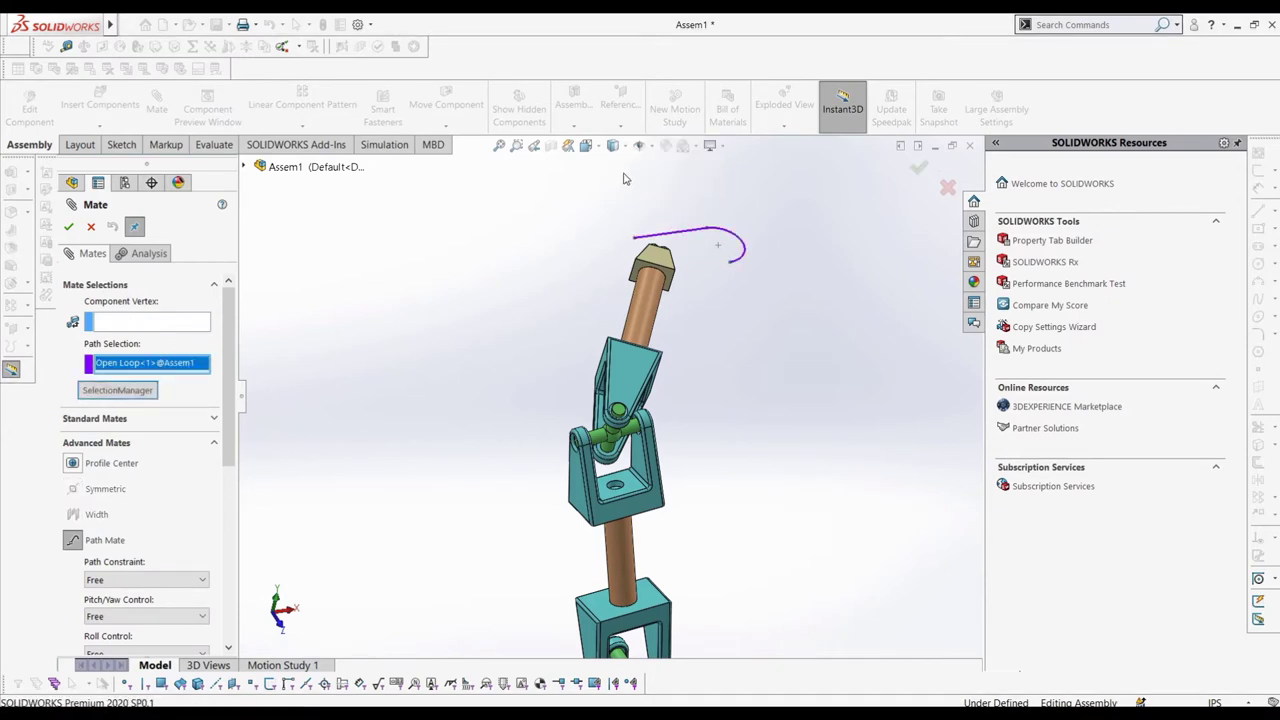
- Pick the vertex at the B4 block's tip as the component vertex of the path mate
{"action": "scroll", "coordinate": [745, 208], "scroll_direction": "down", "scroll_amount": 3}
{"action": "scroll", "coordinate": [602, 292], "scroll_direction": "down", "scroll_amount": 4}
{"action": "middle_click_drag", "start_coordinate": [602, 352], "coordinate": [731, 417]}
{"action": "left_click", "coordinate": [530, 340]}
{"action": "middle_click_drag", "start_coordinate": [537, 346], "coordinate": [437, 347]}
{"action": "scroll", "coordinate": [437, 347], "scroll_direction": "up", "scroll_amount": 2}
{"action": "scroll", "coordinate": [438, 348], "scroll_direction": "down", "scroll_amount": 1}
{"action": "scroll", "coordinate": [693, 444], "scroll_direction": "up", "scroll_amount": 1}
{"action": "scroll", "coordinate": [232, 428], "scroll_direction": "down", "scroll_amount": 5}
{"action": "scroll", "coordinate": [233, 426], "scroll_direction": "up", "scroll_amount": 3}
- Try the path constraint as Distance Along Path, and as Percent Along Path at 30%
{"action": "left_click", "coordinate": [178, 479]}
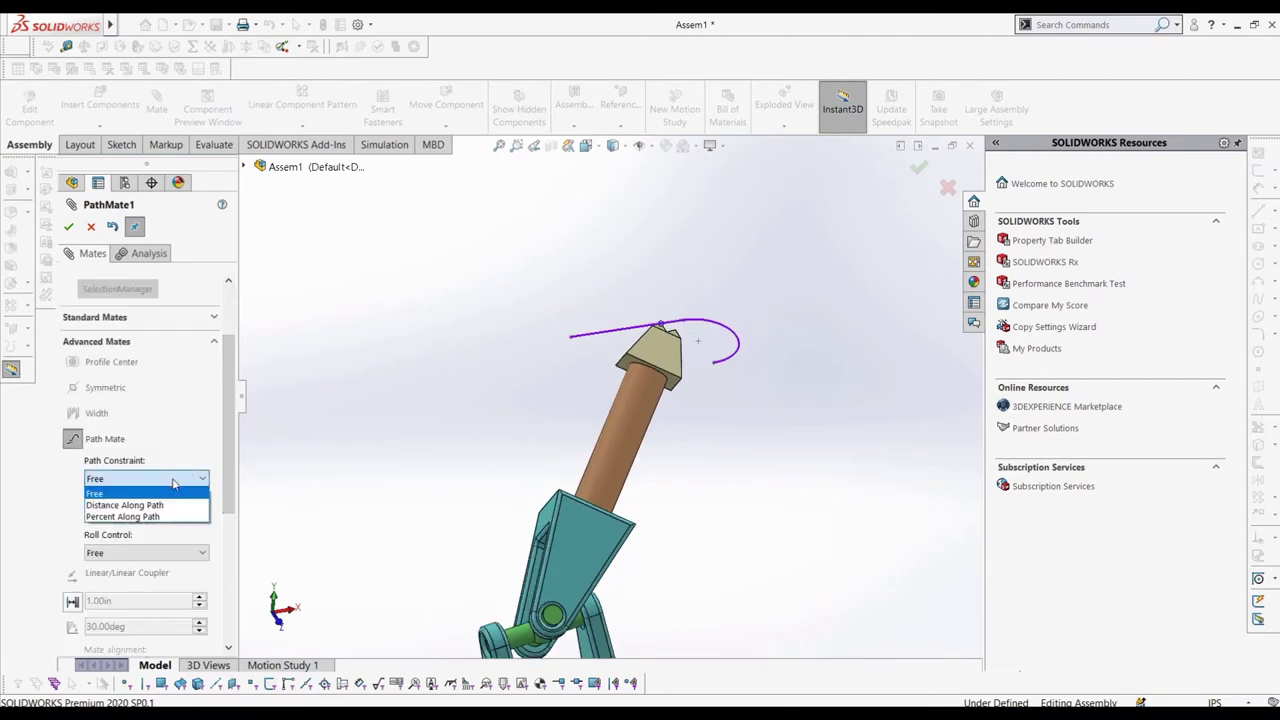
{"action": "left_click", "coordinate": [162, 505]}
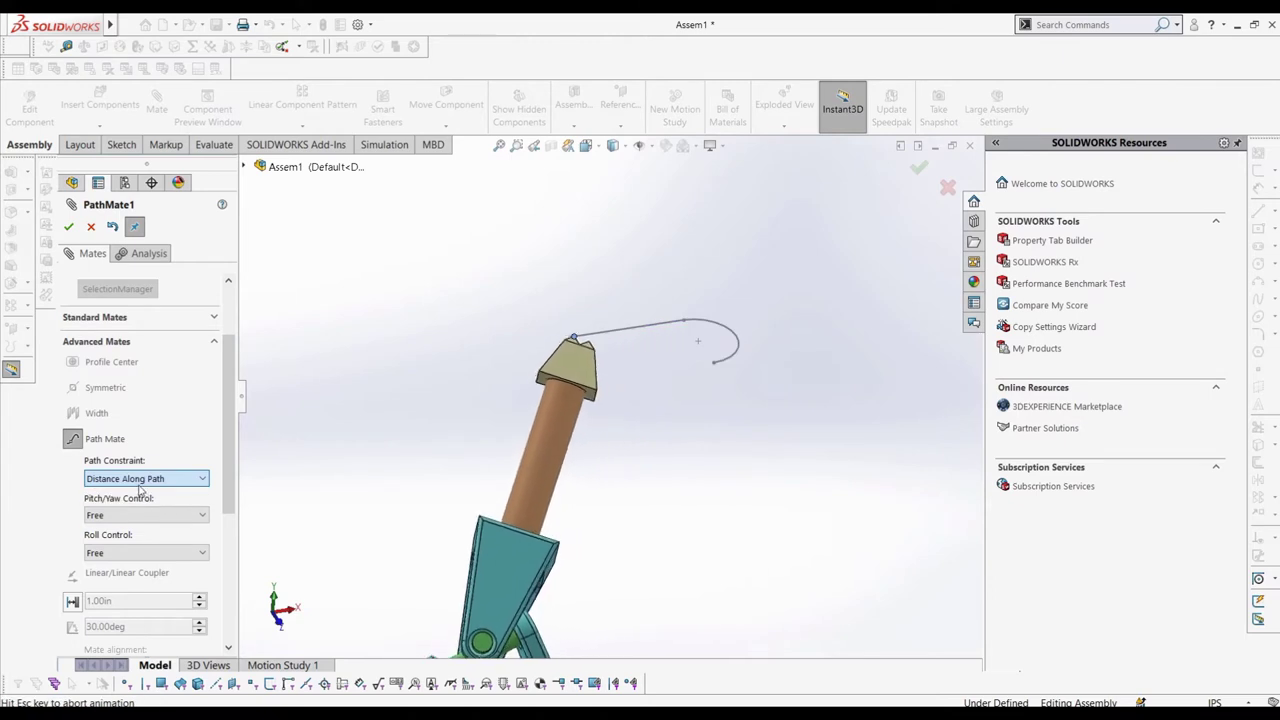
{"action": "left_click", "coordinate": [138, 480]}
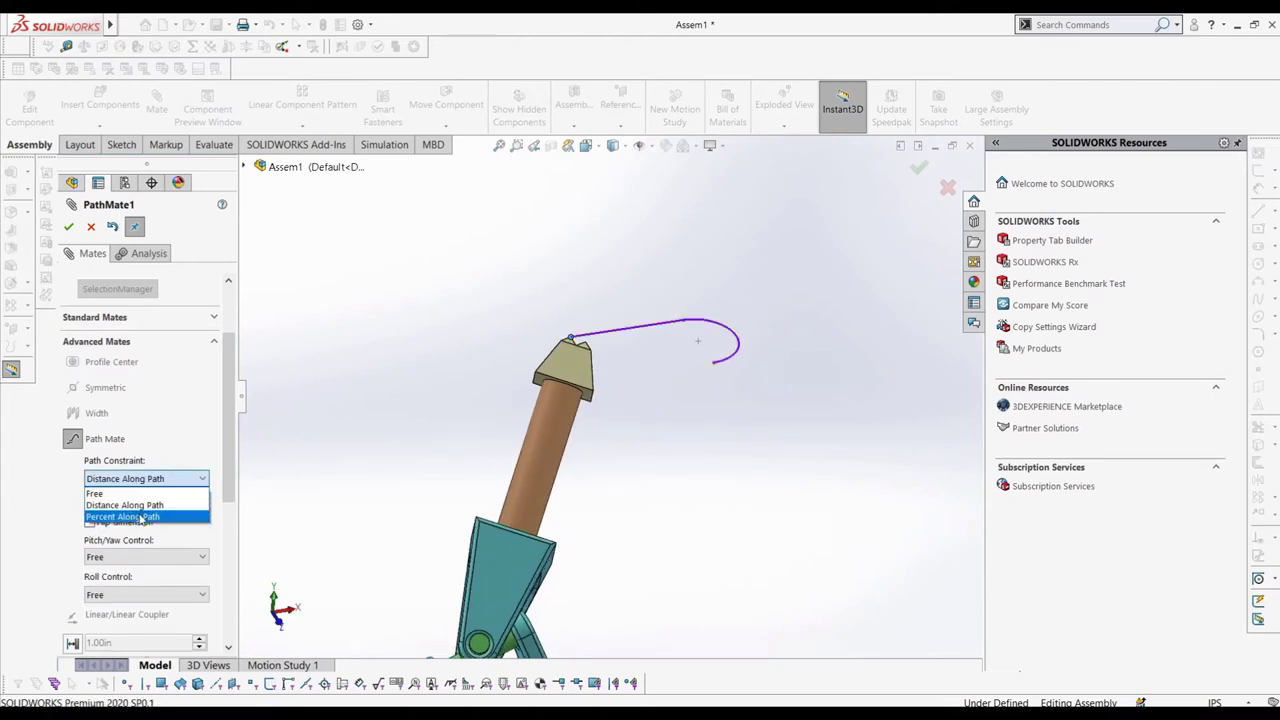
{"action": "left_click", "coordinate": [140, 516]}
{"action": "left_click", "coordinate": [204, 497]}
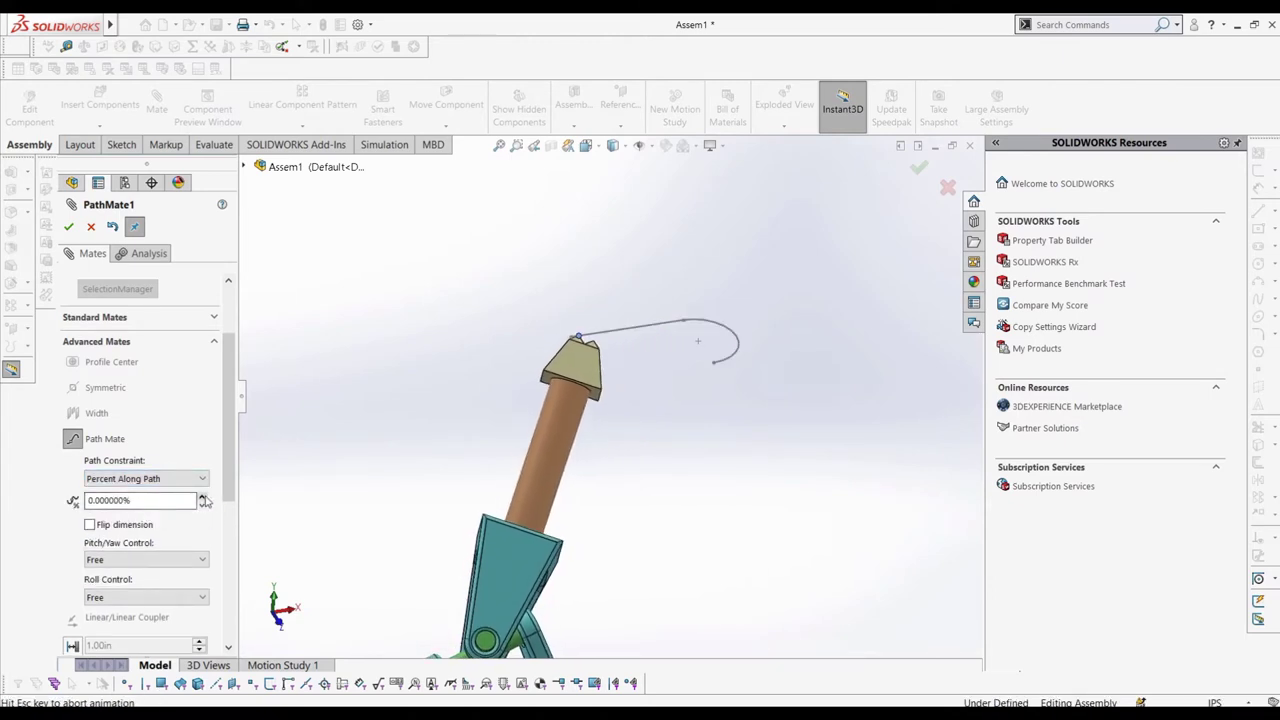
- Try Follow Path as the pitch/yaw control, return it to Free, and review the roll control options
{"action": "left_click", "coordinate": [177, 560]}
{"action": "left_click", "coordinate": [168, 594]}
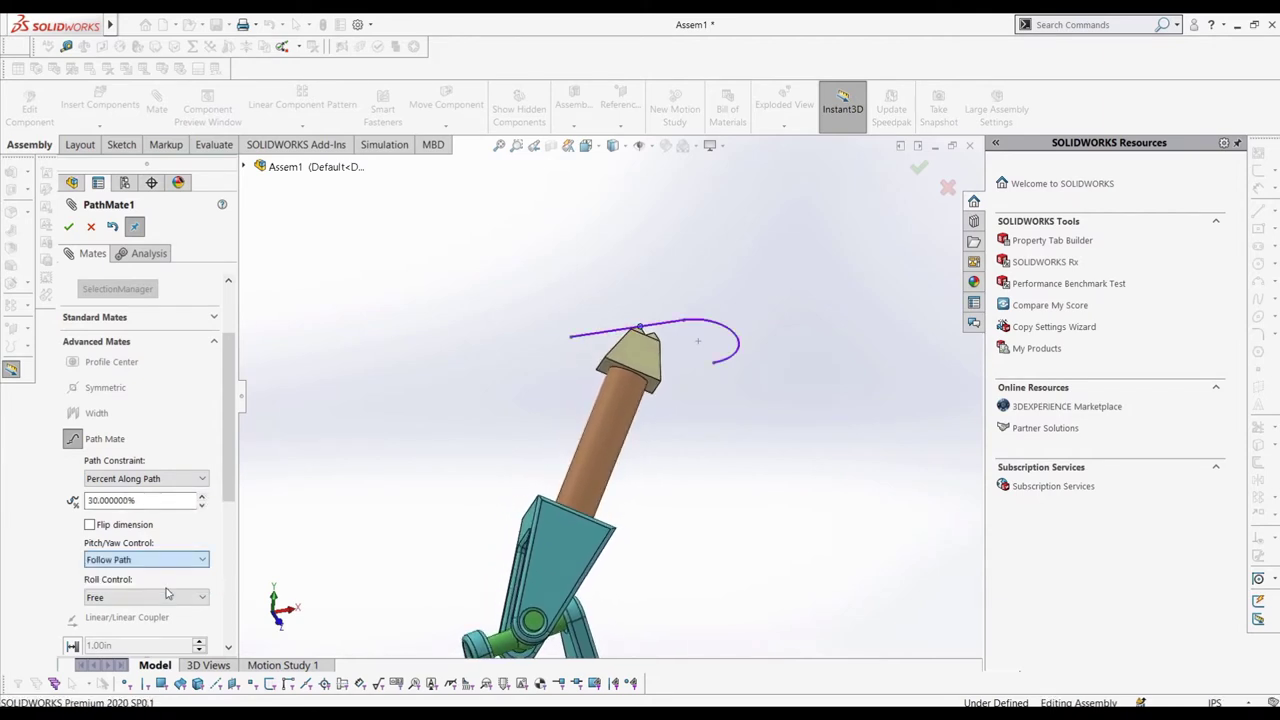
{"action": "left_click", "coordinate": [158, 560]}
{"action": "left_click", "coordinate": [152, 572]}
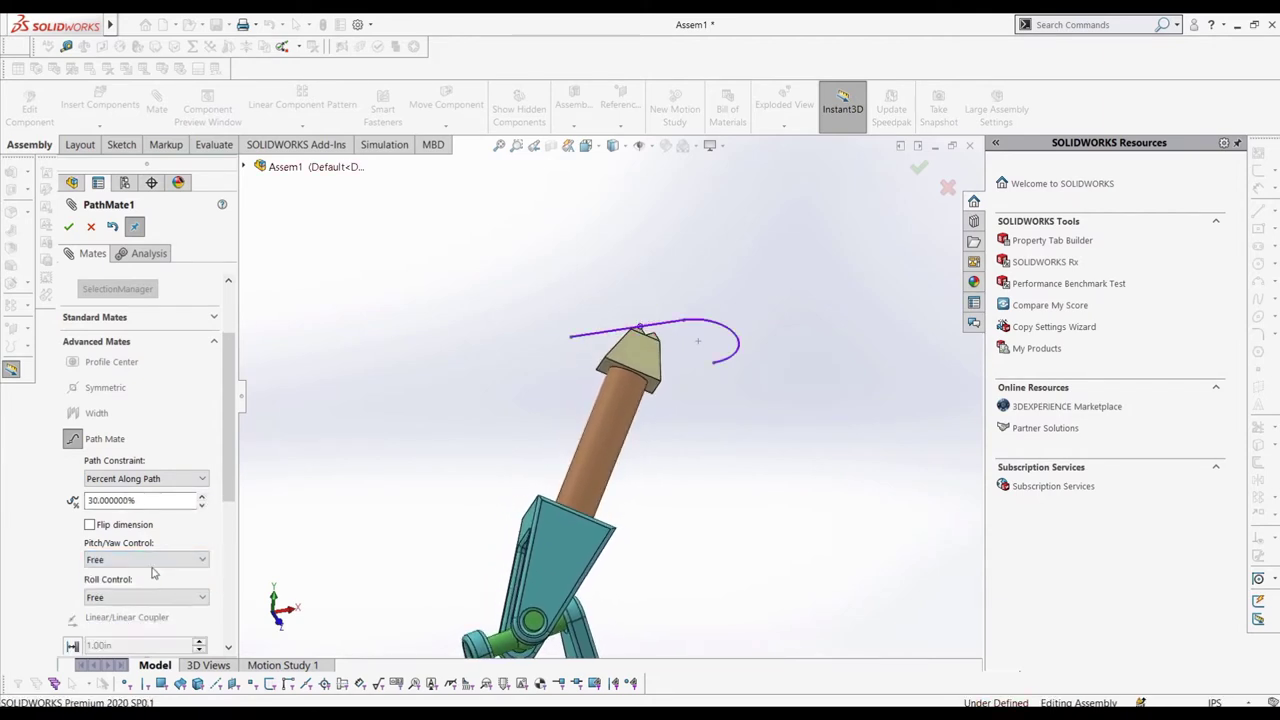
{"action": "left_click", "coordinate": [164, 597]}
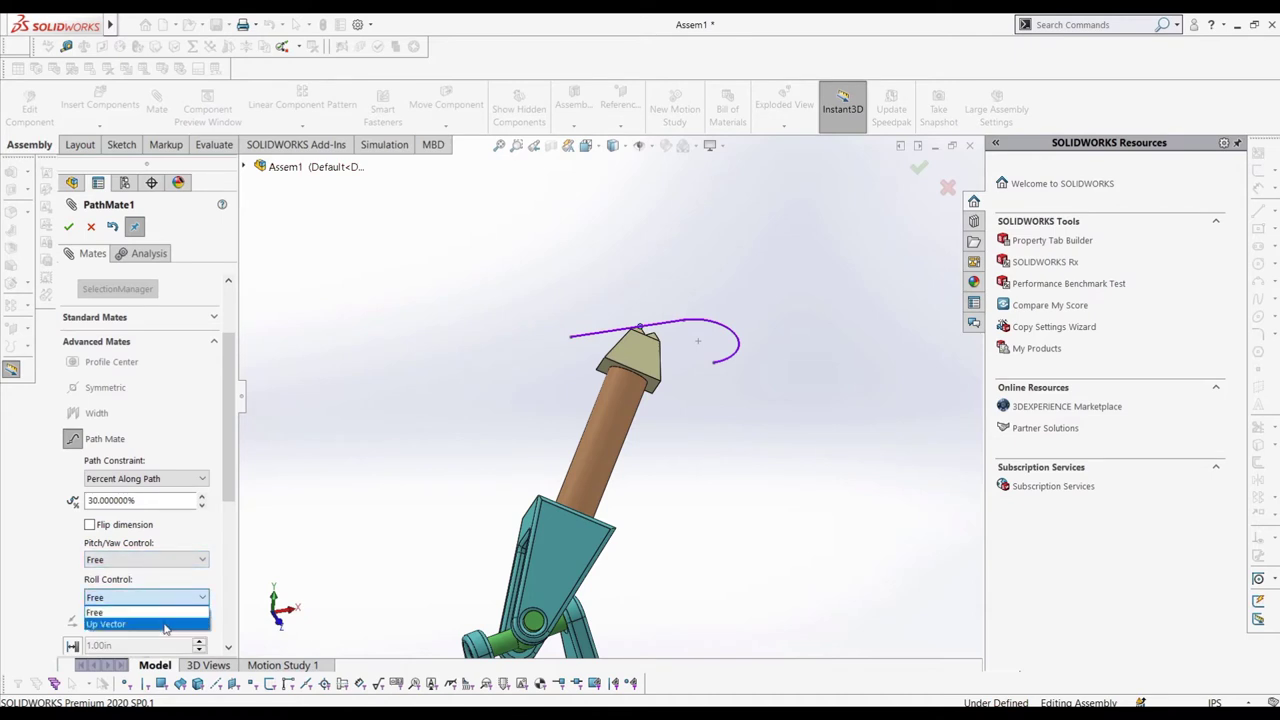
{"action": "left_click", "coordinate": [165, 611]}
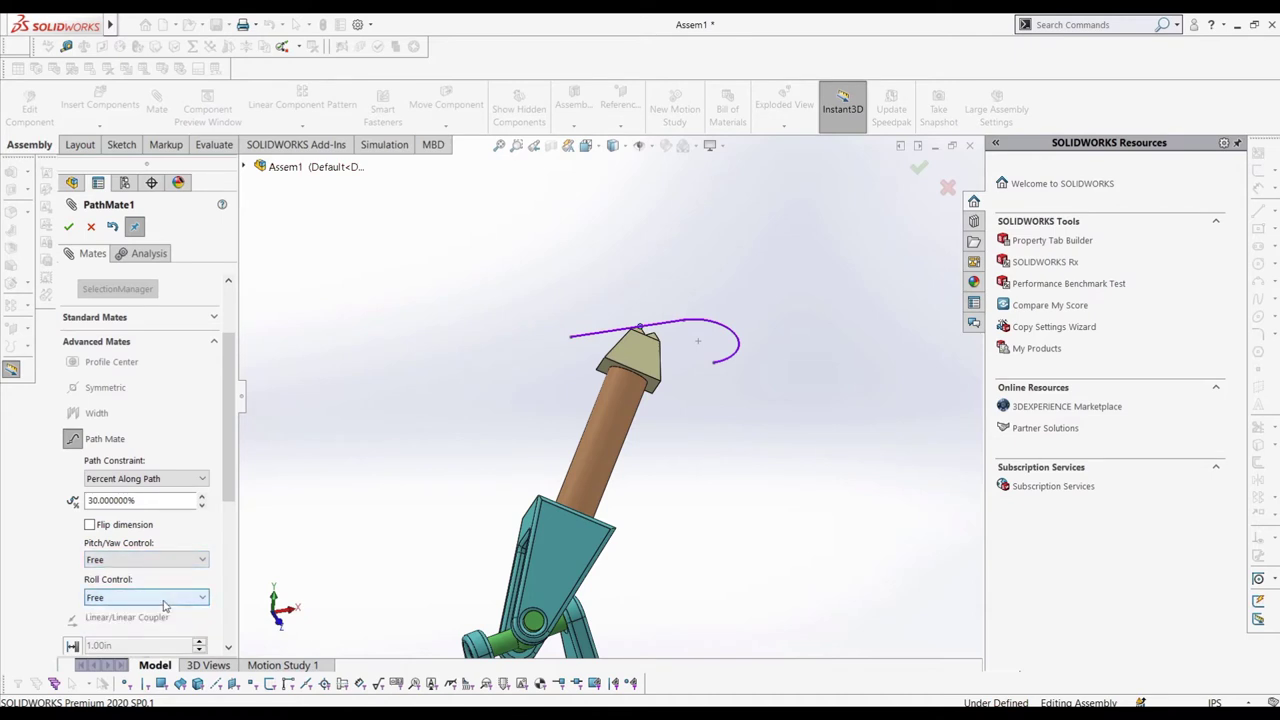
- Set the path constraint to Free, accept the path mate and leave the Mate command
{"action": "left_click", "coordinate": [130, 479]}
{"action": "left_click", "coordinate": [115, 490]}
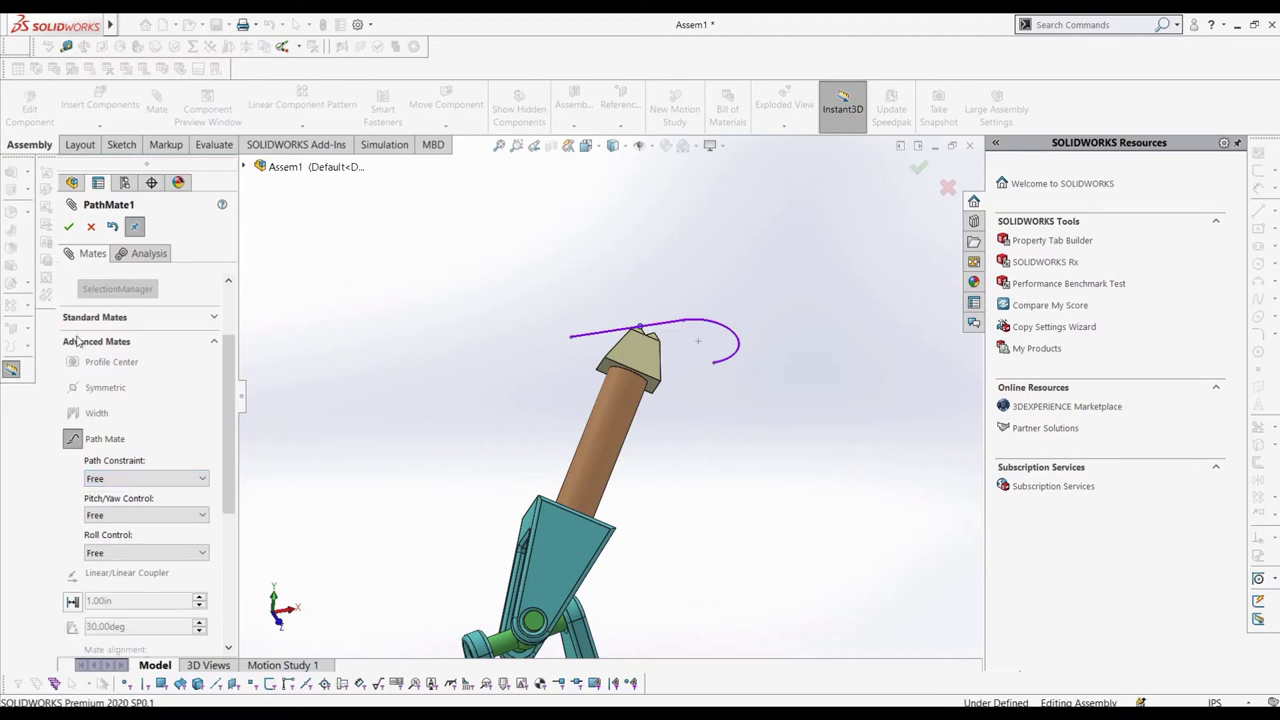
{"action": "left_click", "coordinate": [68, 228]}
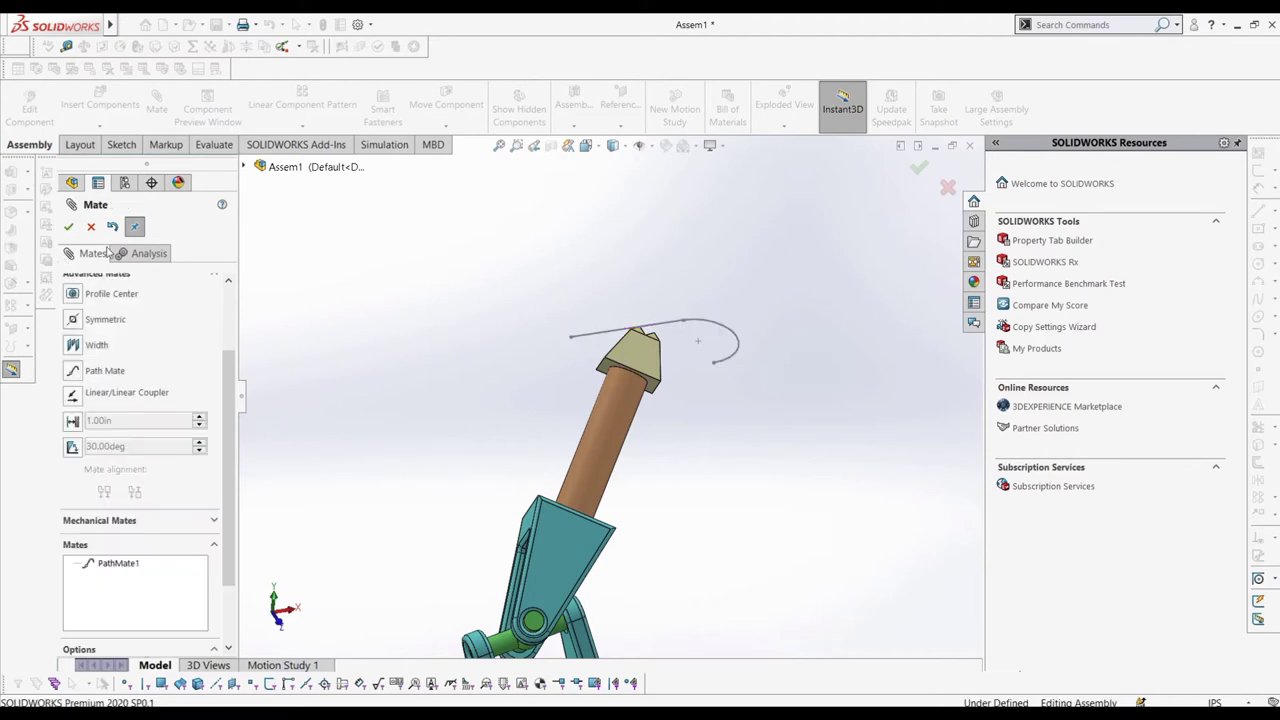
{"action": "left_click", "coordinate": [91, 227]}
- Move the linkage to test how the B4 block's tip travels along the path
{"action": "left_click_drag", "start_coordinate": [608, 378], "coordinate": [612, 448]}
{"action": "scroll", "coordinate": [600, 410], "scroll_direction": "up", "scroll_amount": 5}
{"action": "left_click", "coordinate": [640, 582]}
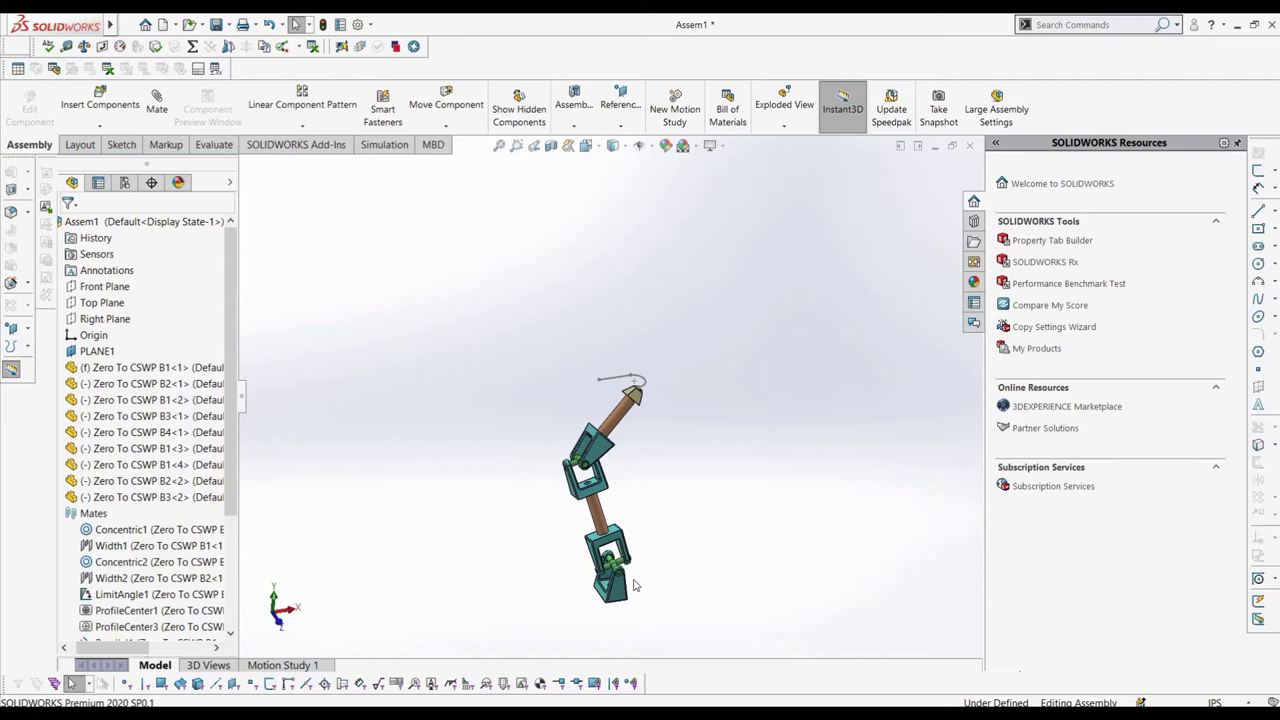
- Float the fixed B1<1> base yoke and fix the B3<1> shaft instead
{"action": "scroll", "coordinate": [617, 628], "scroll_direction": "down", "scroll_amount": 8}
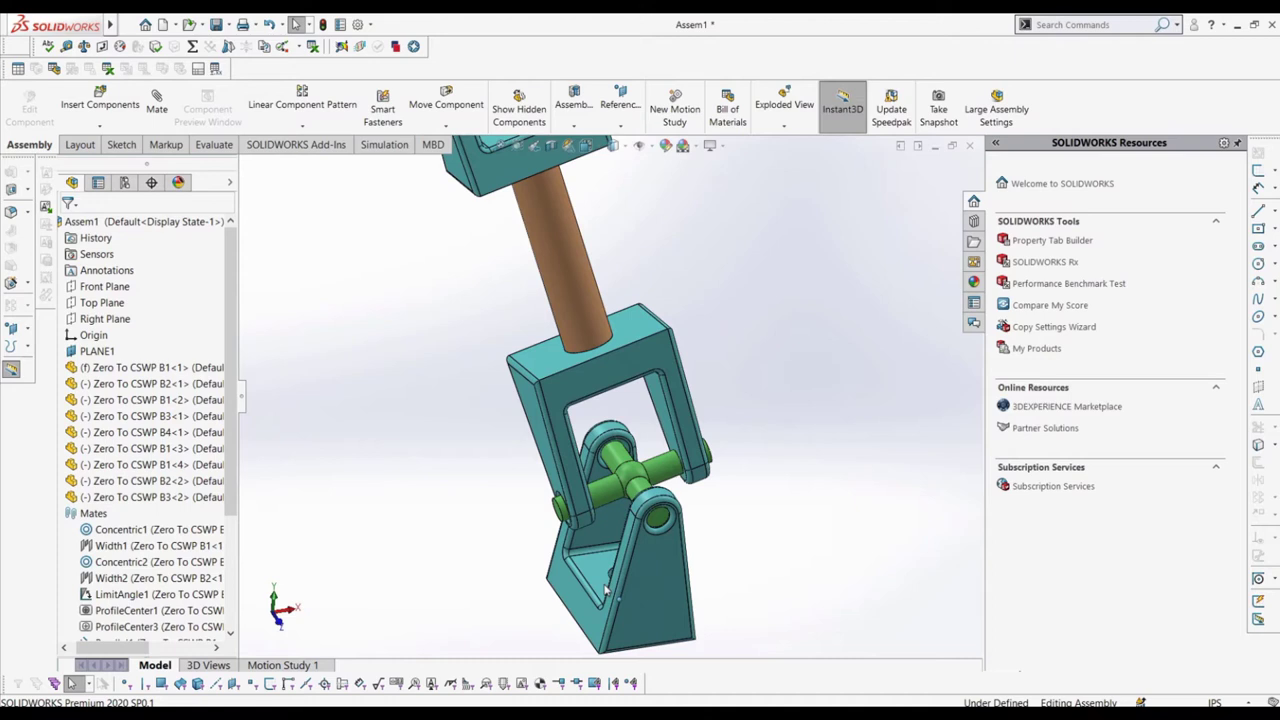
{"action": "middle_click_drag", "start_coordinate": [605, 592], "coordinate": [632, 531]}
{"action": "right_click", "coordinate": [632, 531]}
{"action": "left_click", "coordinate": [673, 474]}
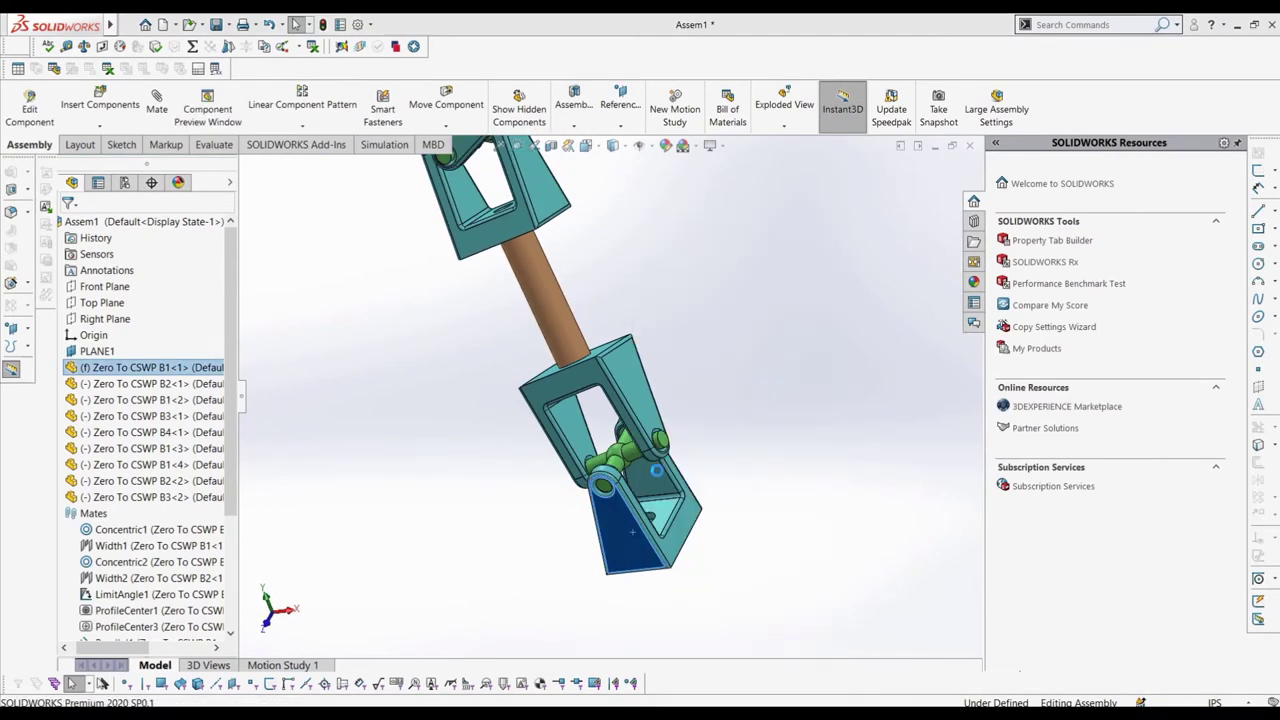
{"action": "right_click", "coordinate": [555, 335]}
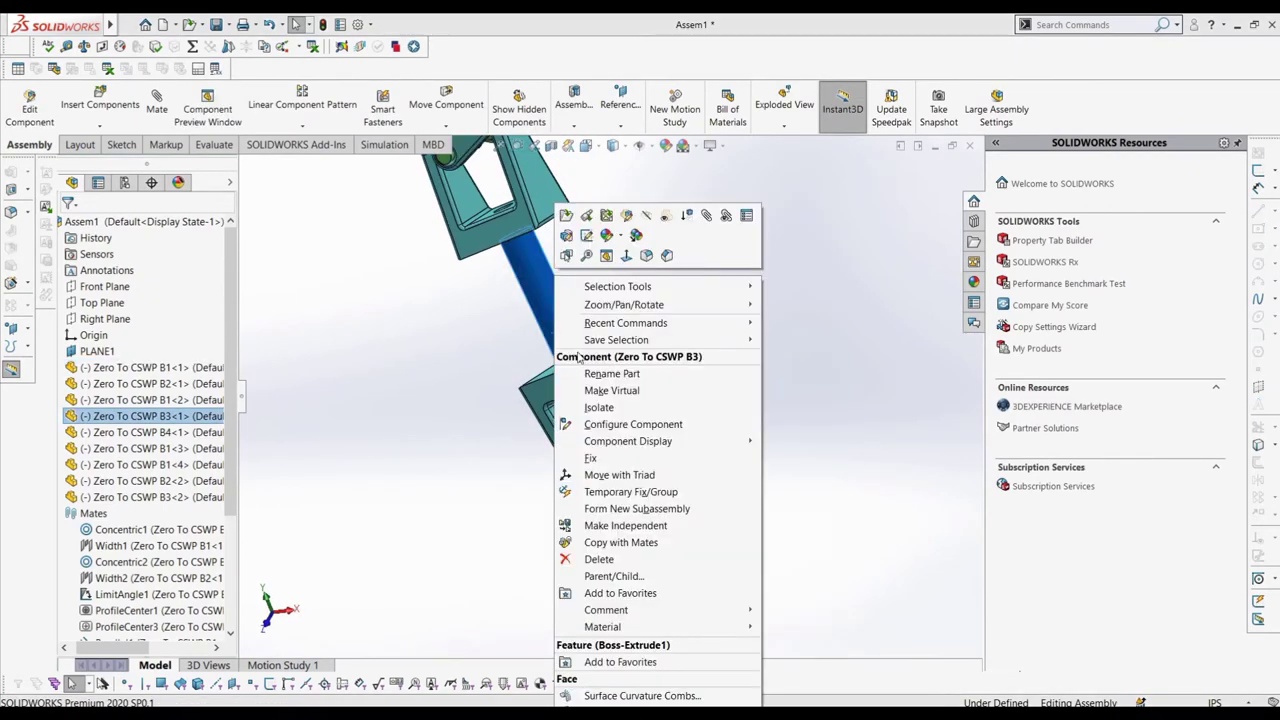
{"action": "left_click", "coordinate": [591, 458]}
- Edit the ProfileCenter1 mate between the B3<1> shaft and B1<2> yoke to turn off Lock rotation
{"action": "scroll", "coordinate": [170, 510], "scroll_direction": "down", "scroll_amount": 3}
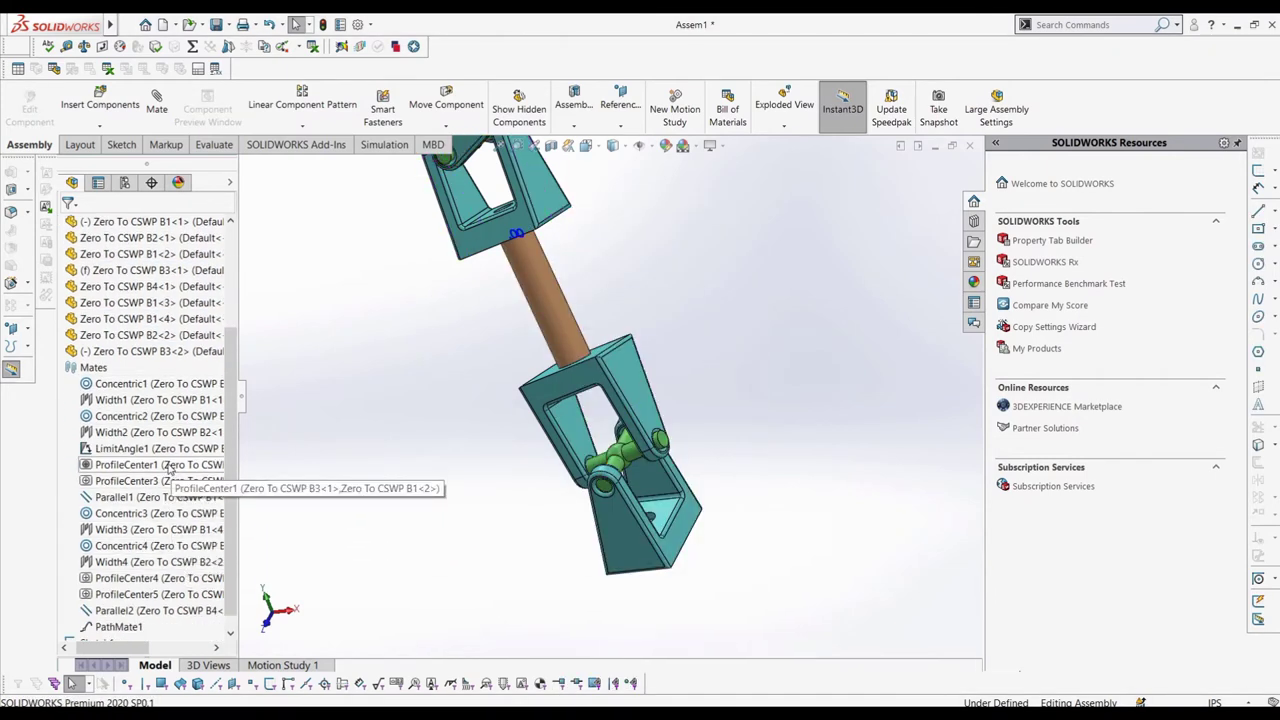
{"action": "left_click", "coordinate": [170, 466]}
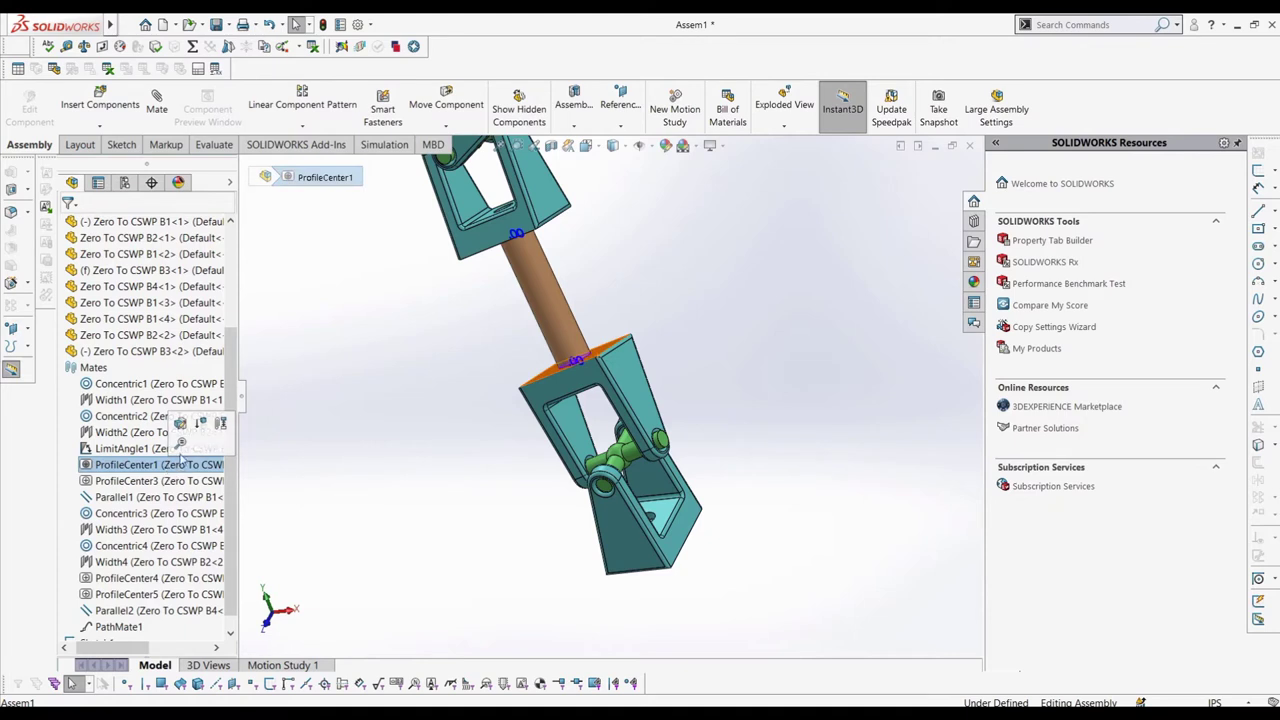
{"action": "left_click", "coordinate": [187, 426]}
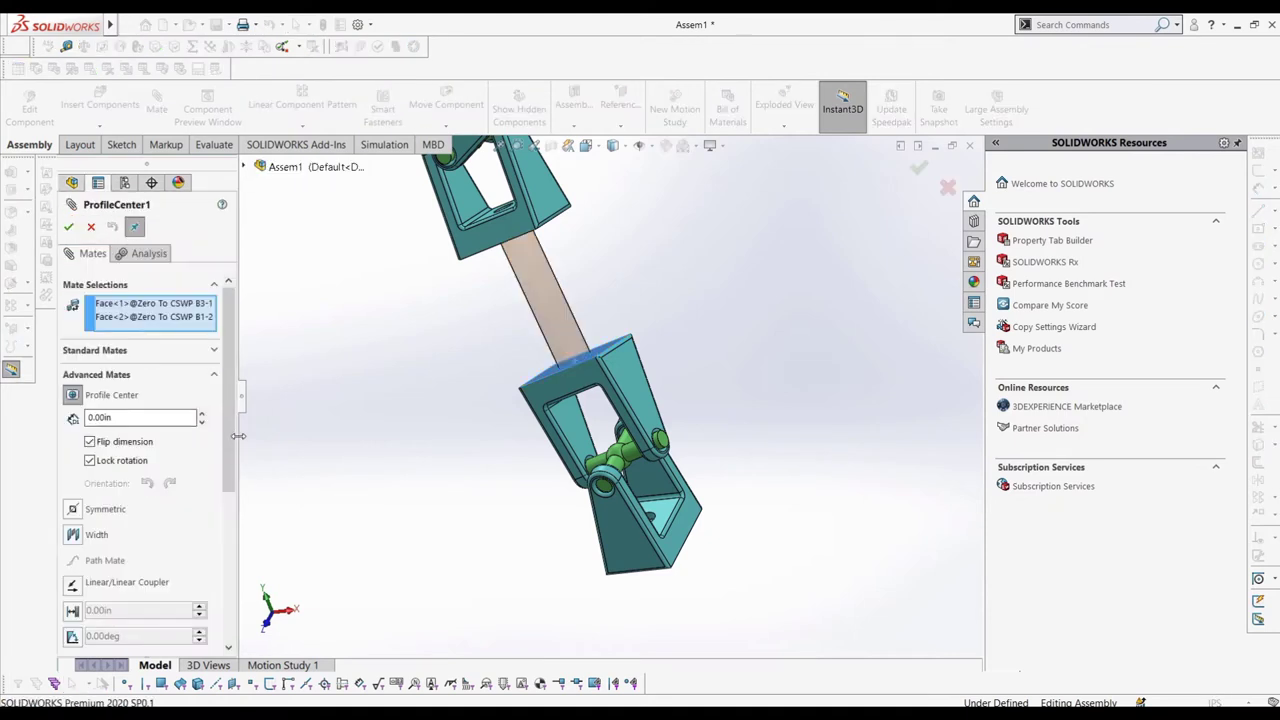
{"action": "left_click", "coordinate": [105, 462]}
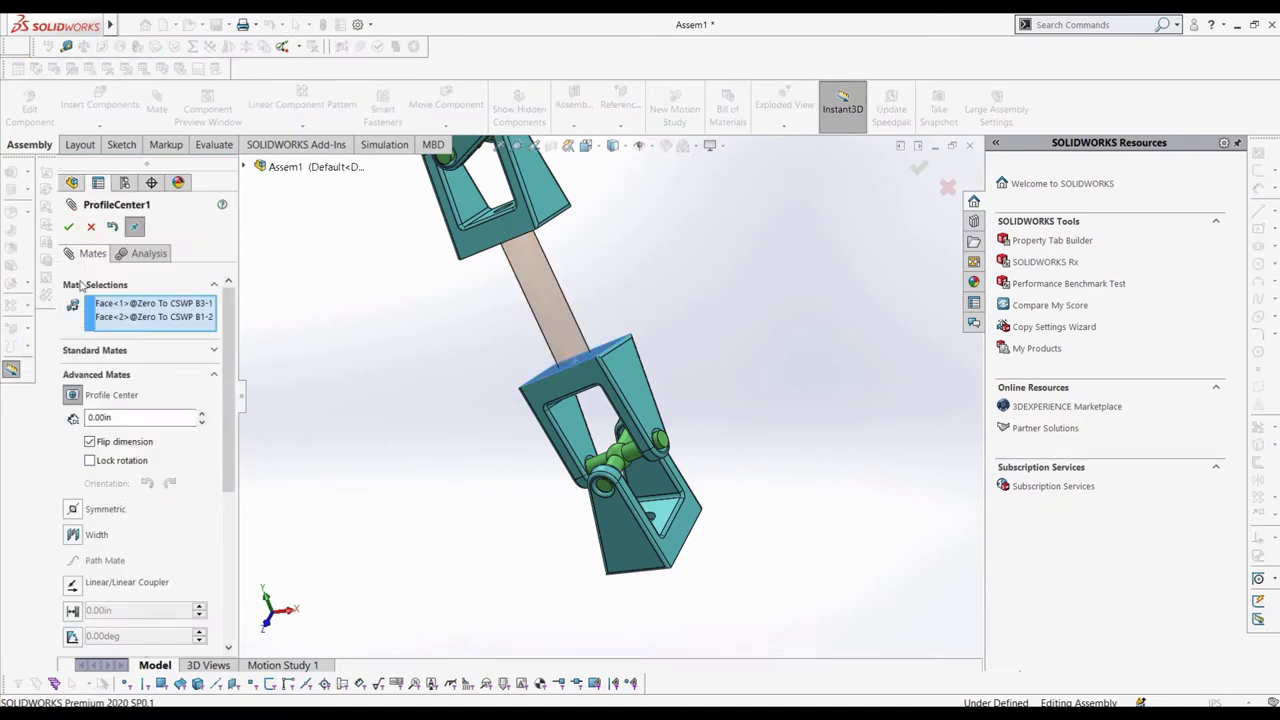
{"action": "left_click", "coordinate": [68, 228]}
{"action": "left_click", "coordinate": [90, 228]}
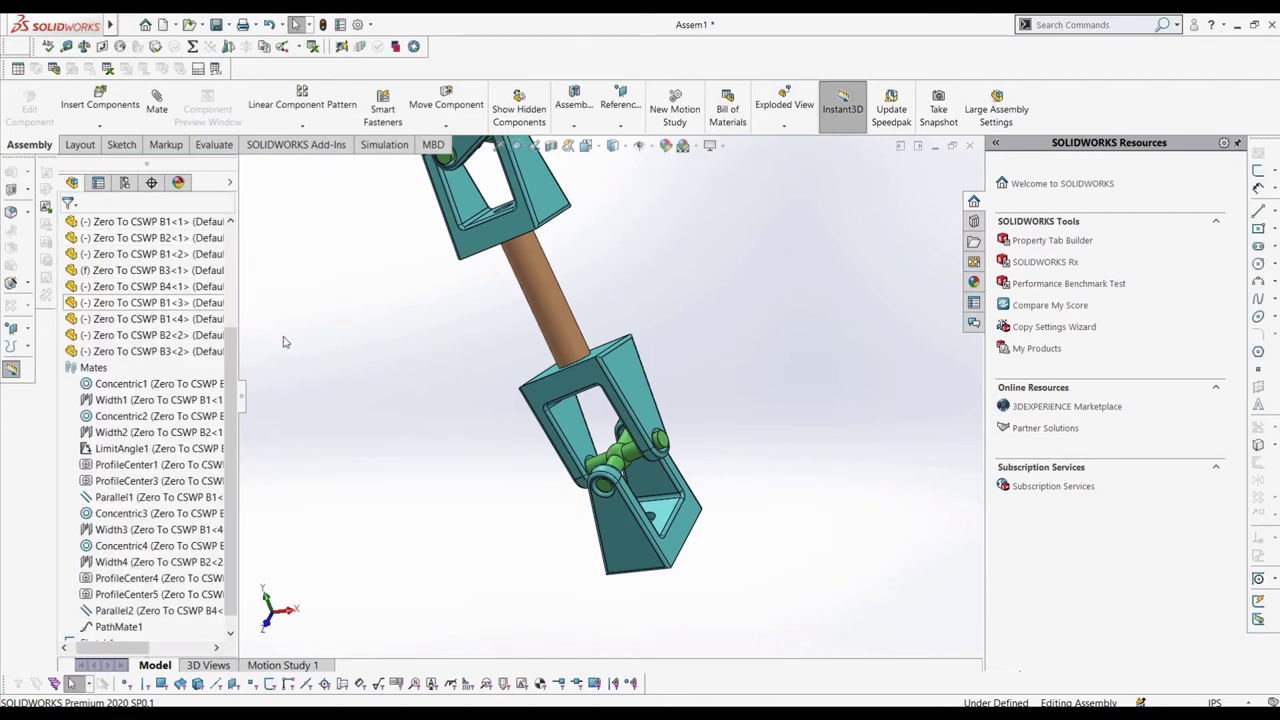
- Add a parallel mate between the B1<1> yoke's bottom face and the assembly's Top Plane
{"action": "scroll", "coordinate": [643, 528], "scroll_direction": "down", "scroll_amount": 3}
{"action": "middle_click_drag", "start_coordinate": [643, 546], "coordinate": [380, 306]}
{"action": "left_click", "coordinate": [156, 102]}
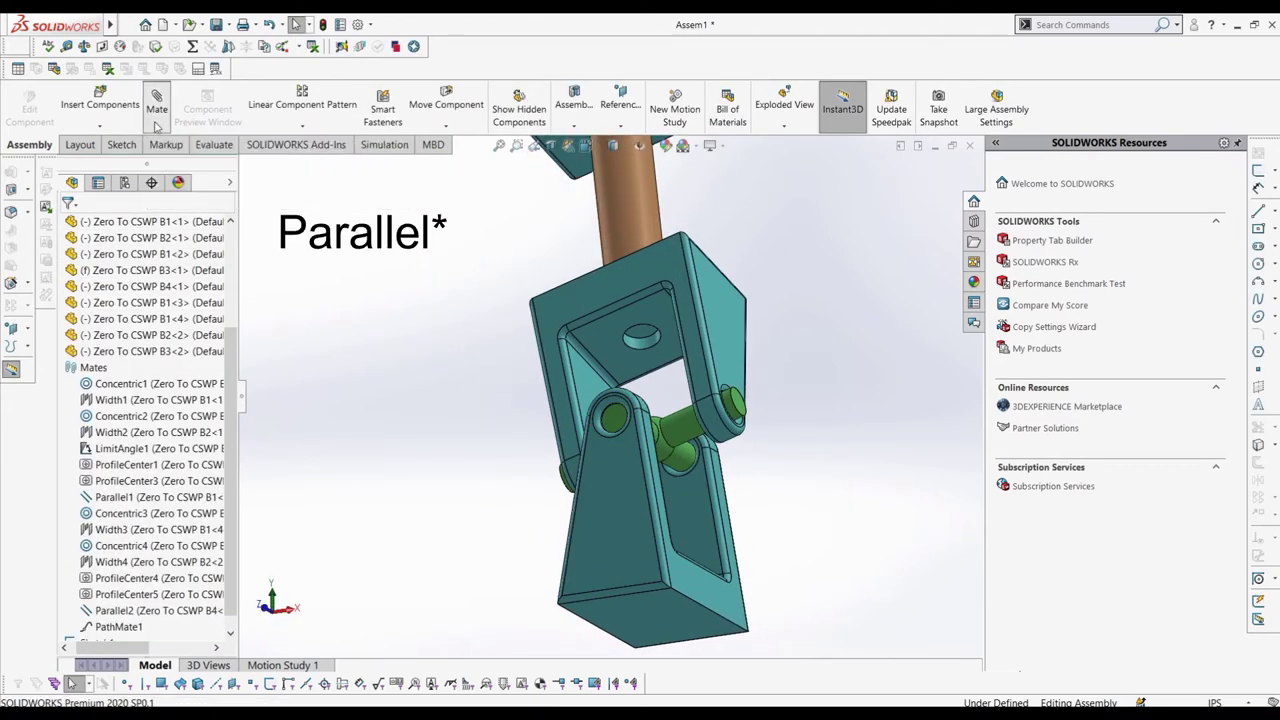
{"action": "left_click", "coordinate": [680, 635]}
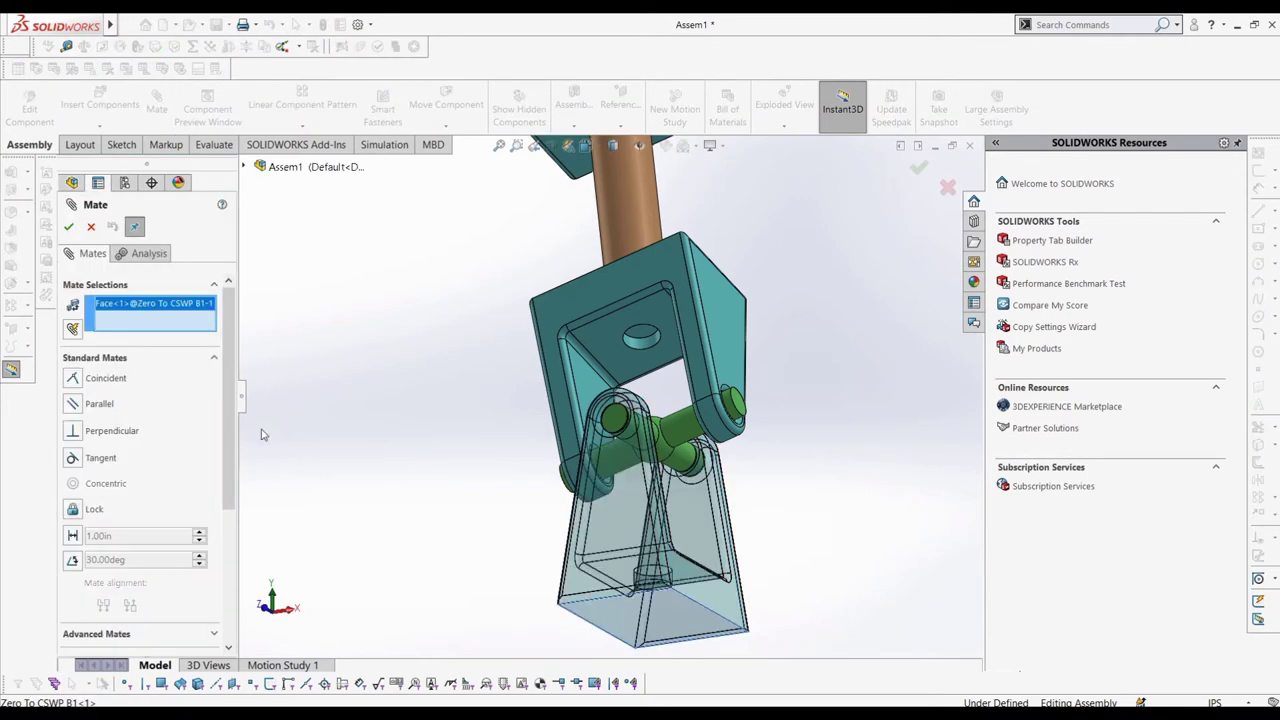
{"action": "left_click", "coordinate": [244, 168]}
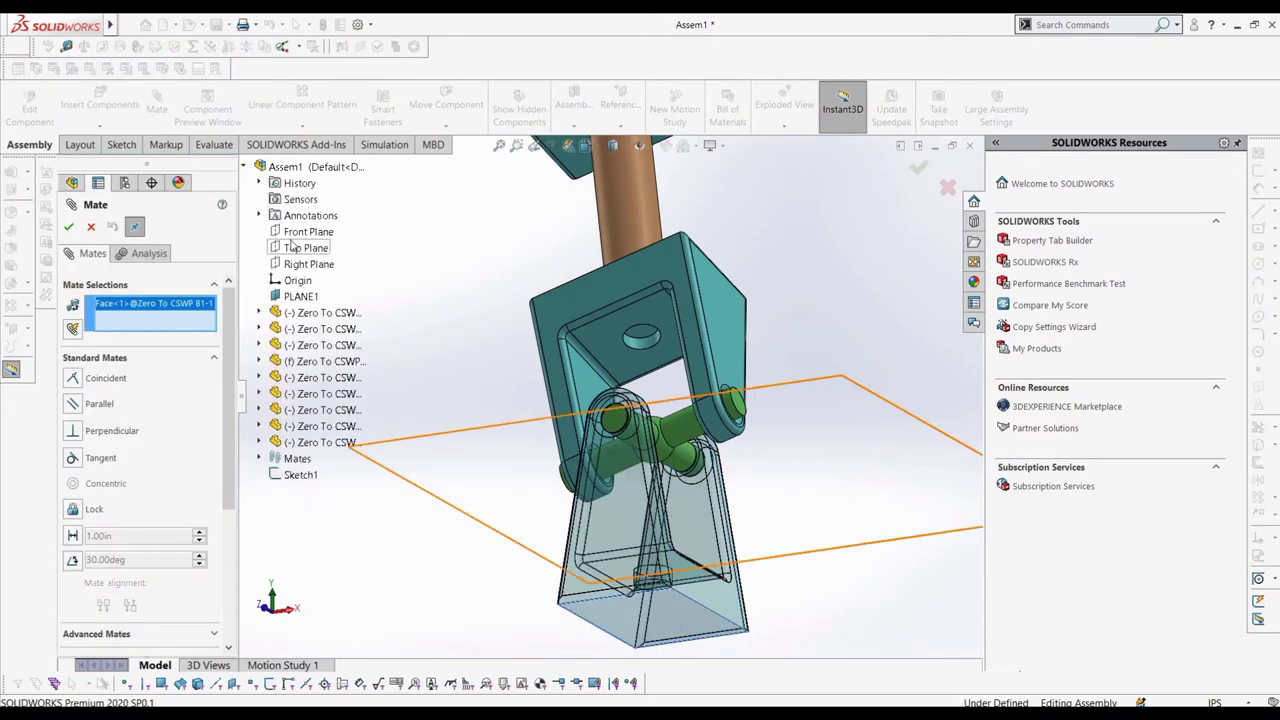
{"action": "left_click", "coordinate": [291, 247]}
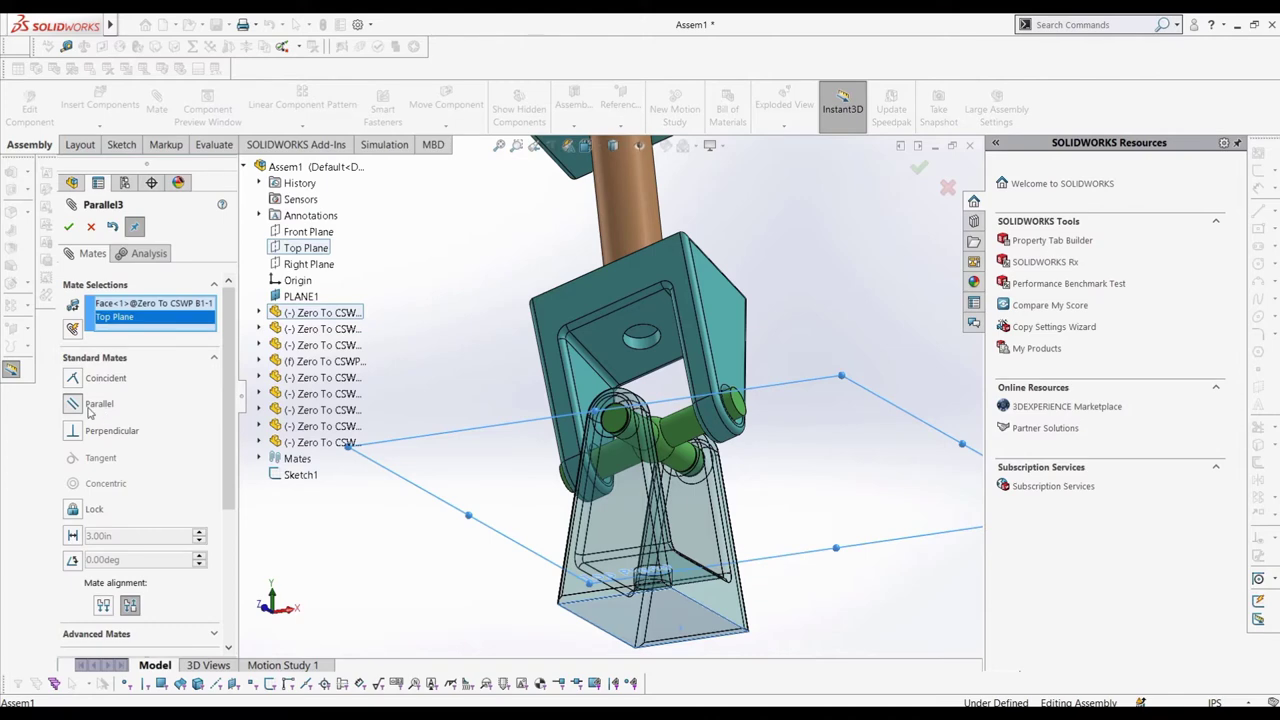
{"action": "left_click", "coordinate": [68, 226]}
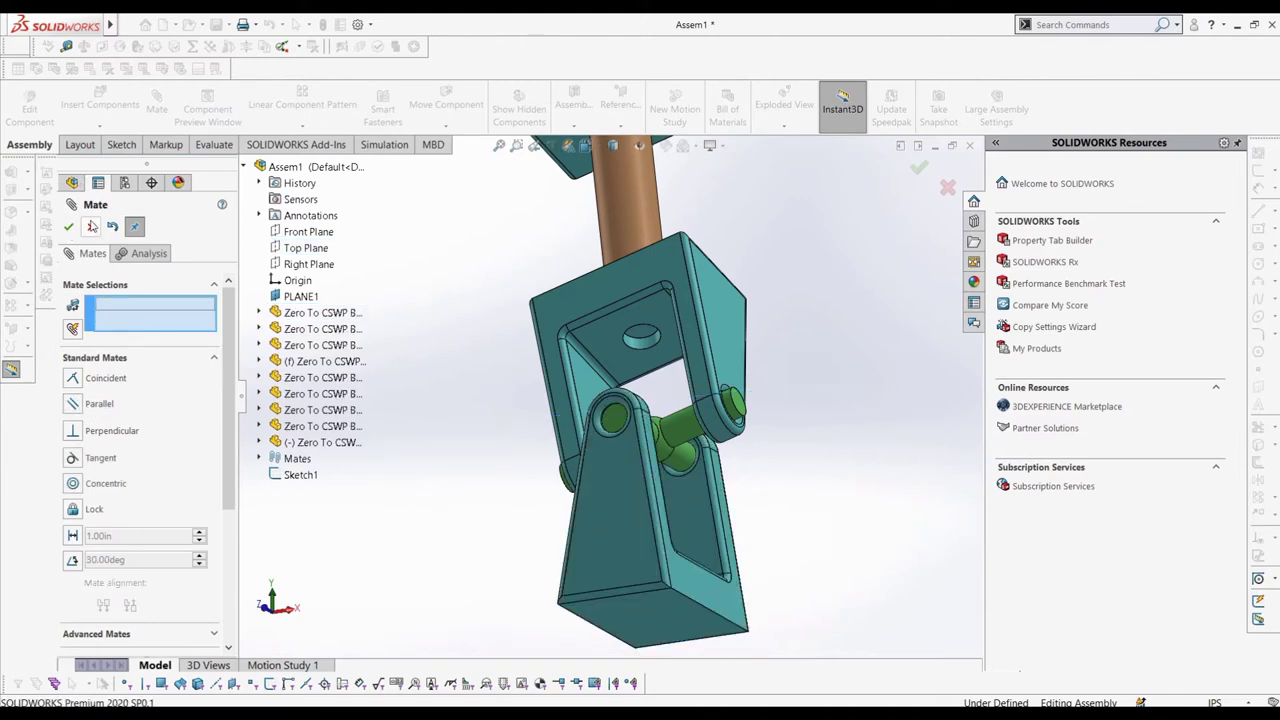
{"action": "left_click", "coordinate": [92, 226]}
- Add a Universal Joint mate between the hole faces of the B1<2> and B1<1> yokes
{"action": "middle_click_drag", "start_coordinate": [488, 416], "coordinate": [443, 465]}
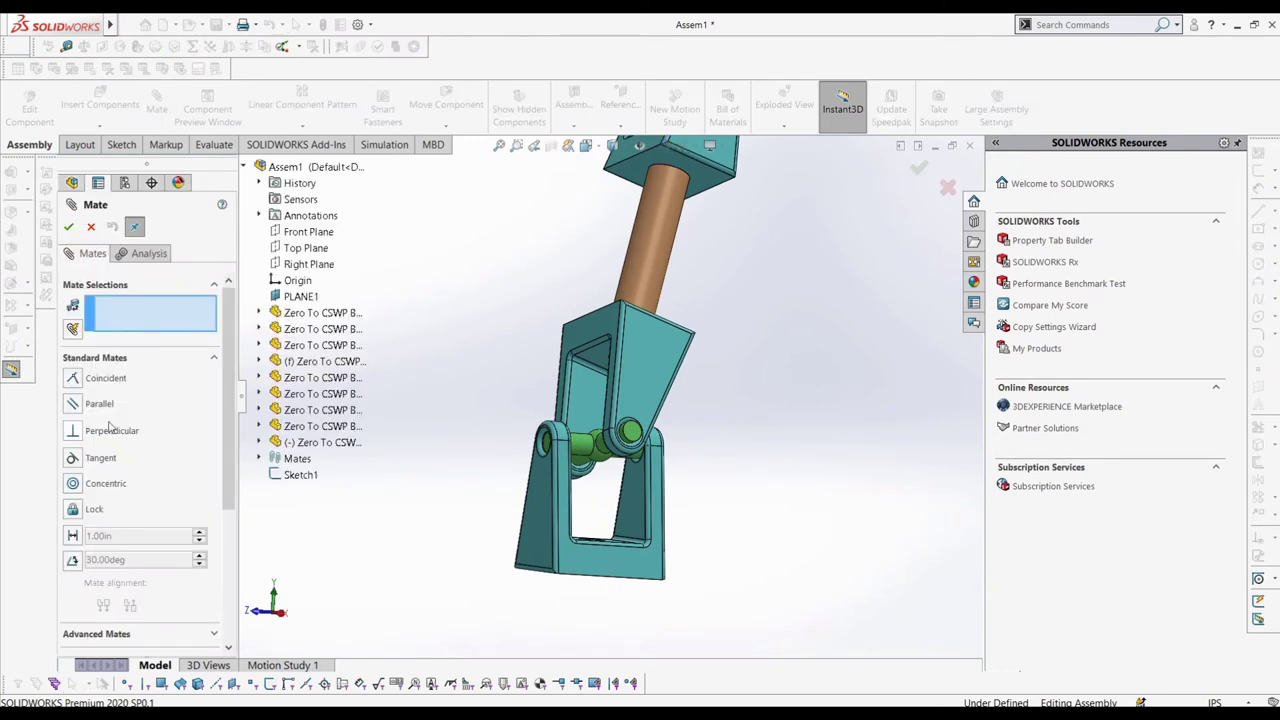
{"action": "scroll", "coordinate": [152, 501], "scroll_direction": "down", "scroll_amount": 3}
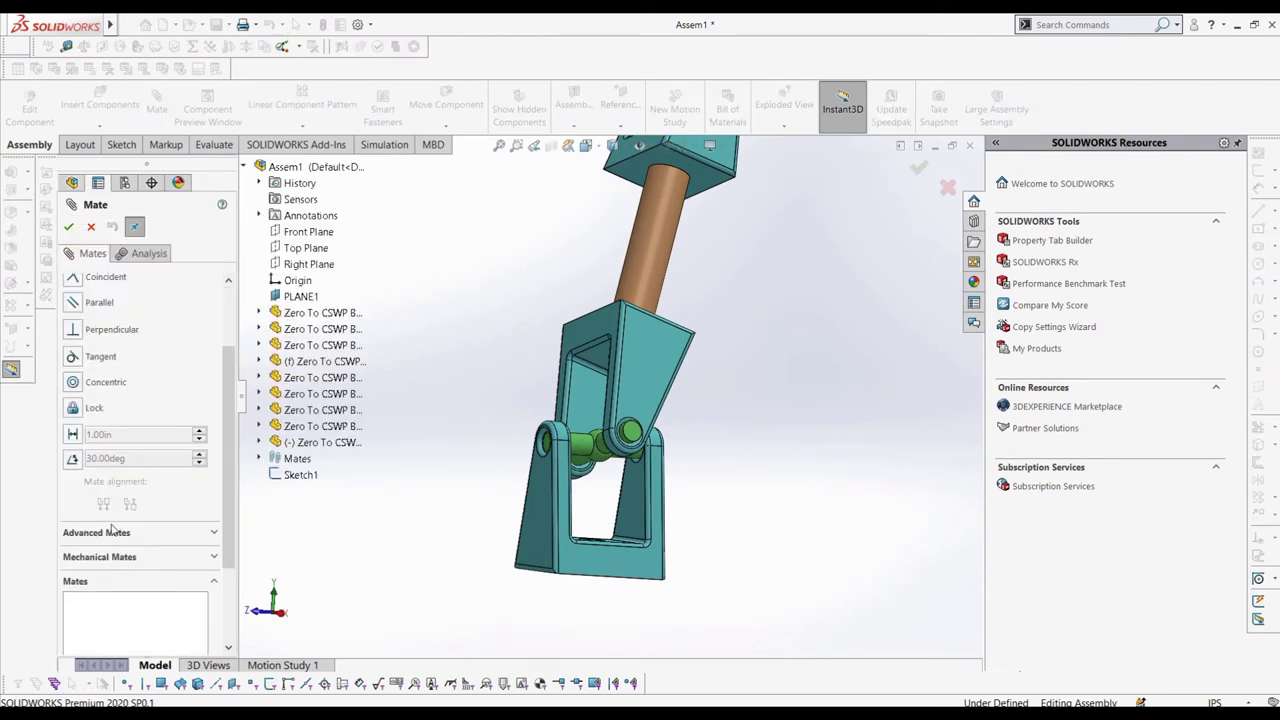
{"action": "left_click", "coordinate": [98, 560]}
{"action": "left_click", "coordinate": [89, 474]}
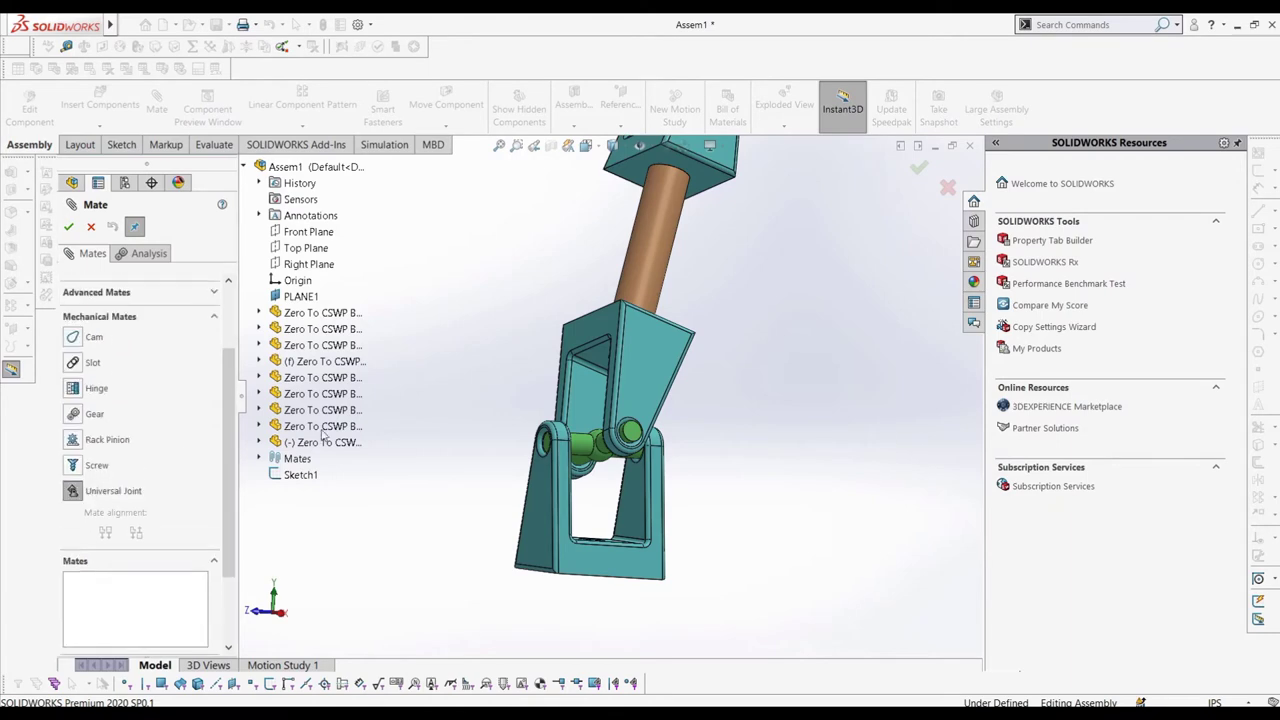
{"action": "scroll", "coordinate": [633, 417], "scroll_direction": "down", "scroll_amount": 2}
{"action": "scroll", "coordinate": [101, 383], "scroll_direction": "up", "scroll_amount": 3}
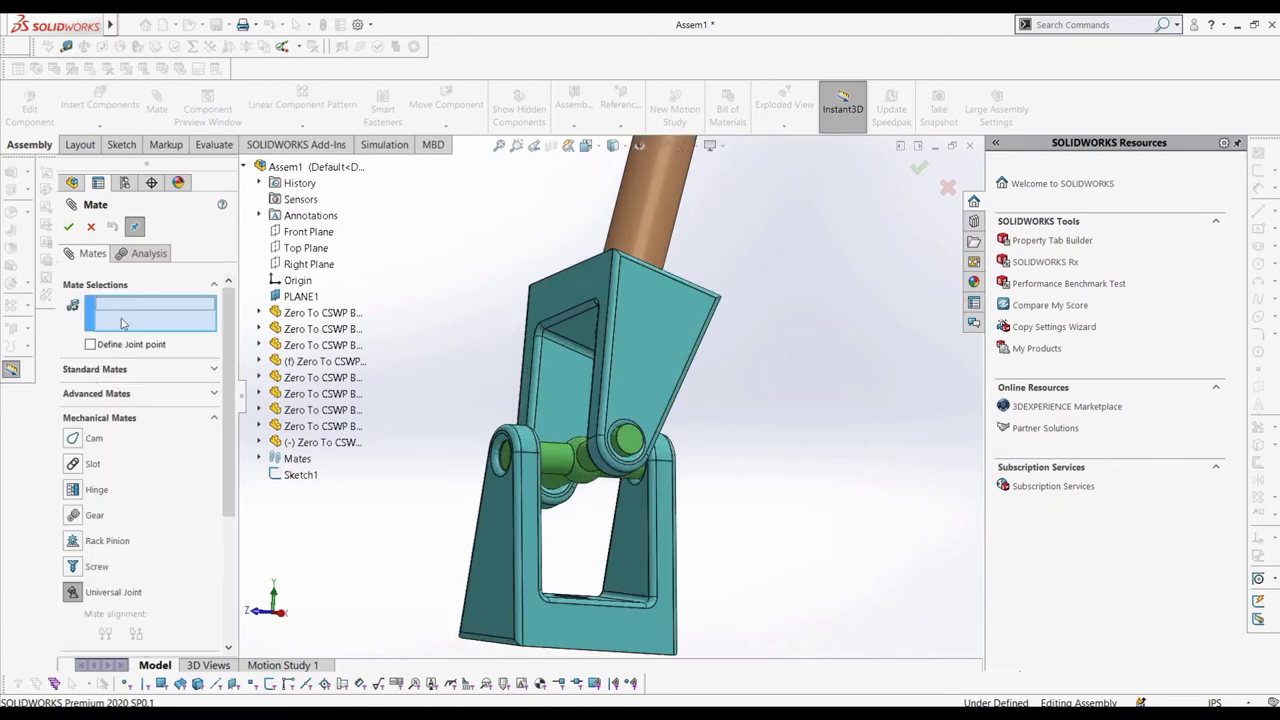
{"action": "scroll", "coordinate": [612, 365], "scroll_direction": "down", "scroll_amount": 3}
{"action": "left_click", "coordinate": [618, 297]}
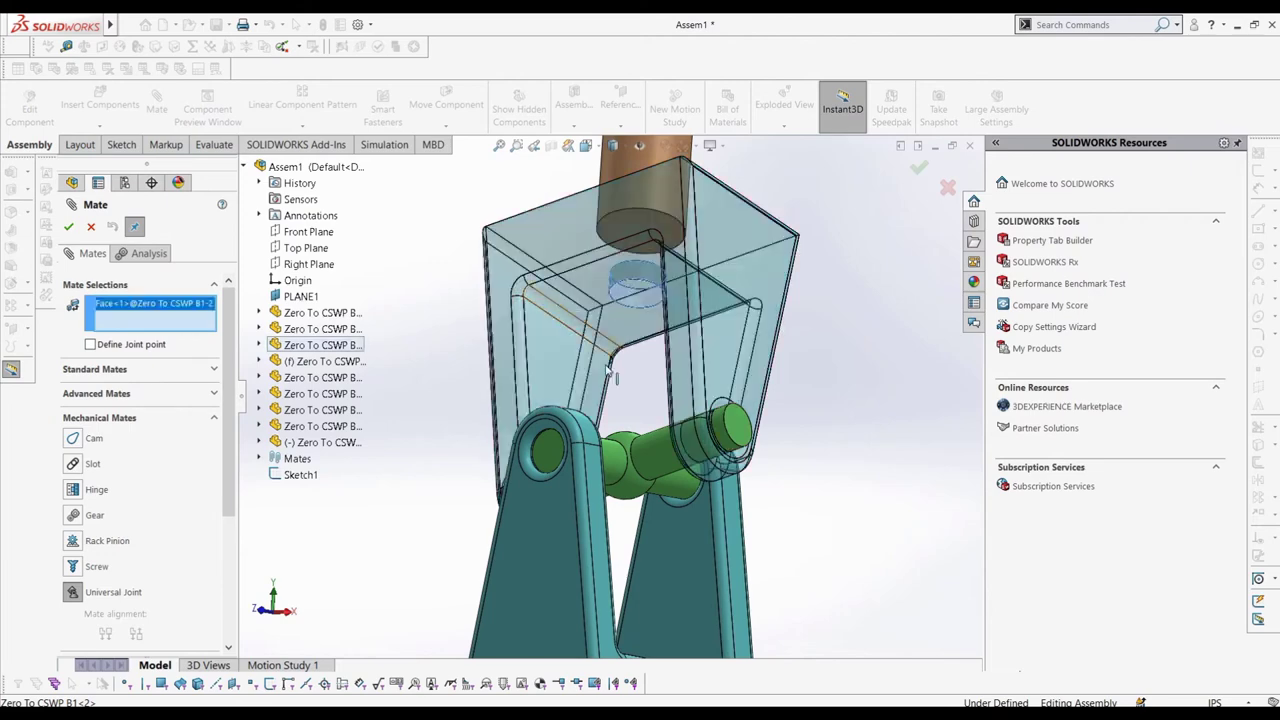
{"action": "scroll", "coordinate": [640, 420], "scroll_direction": "up", "scroll_amount": 3}
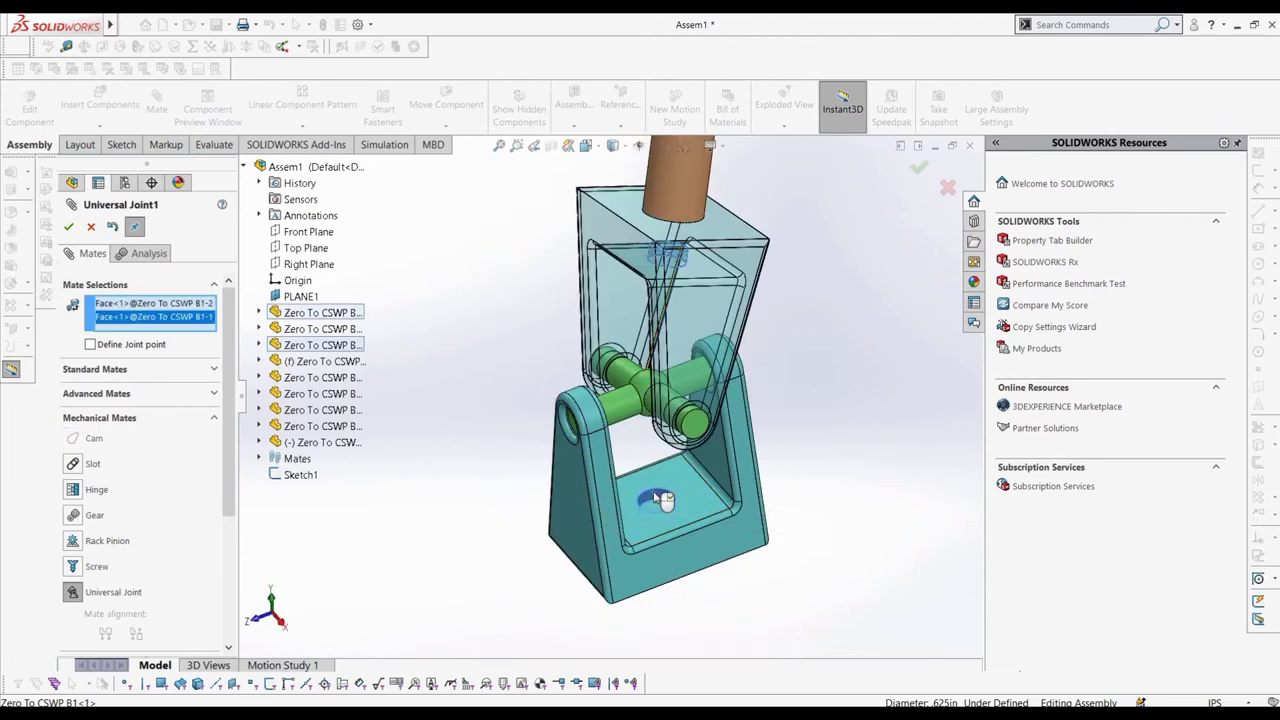
{"action": "left_click", "coordinate": [68, 226]}
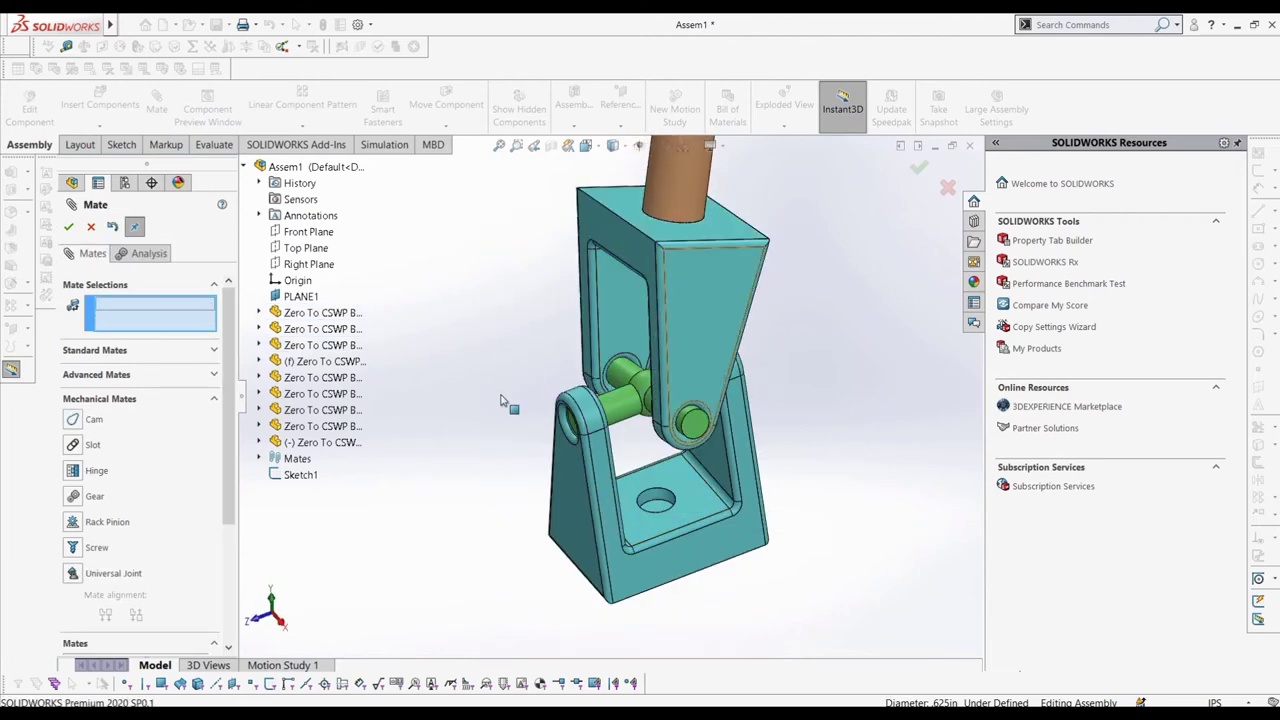
{"action": "key", "text": "Escape"}
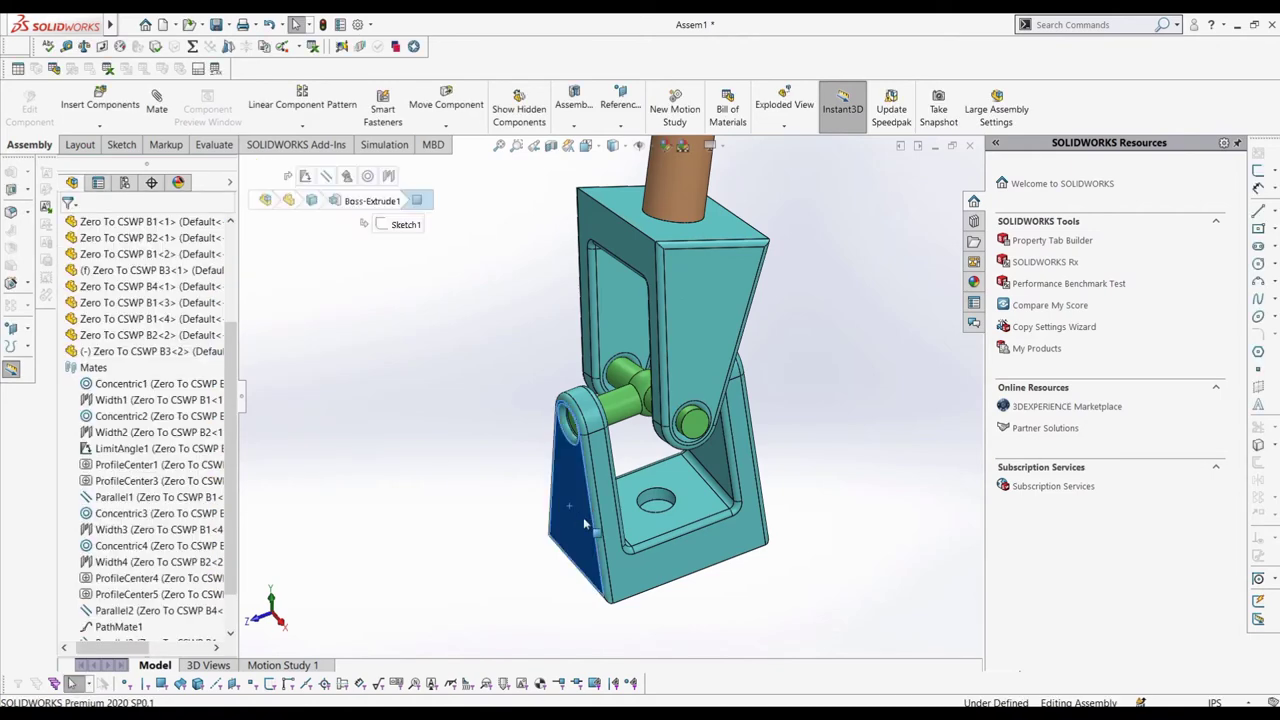
{"action": "left_click", "coordinate": [590, 525]}
{"action": "left_click", "coordinate": [723, 331]}
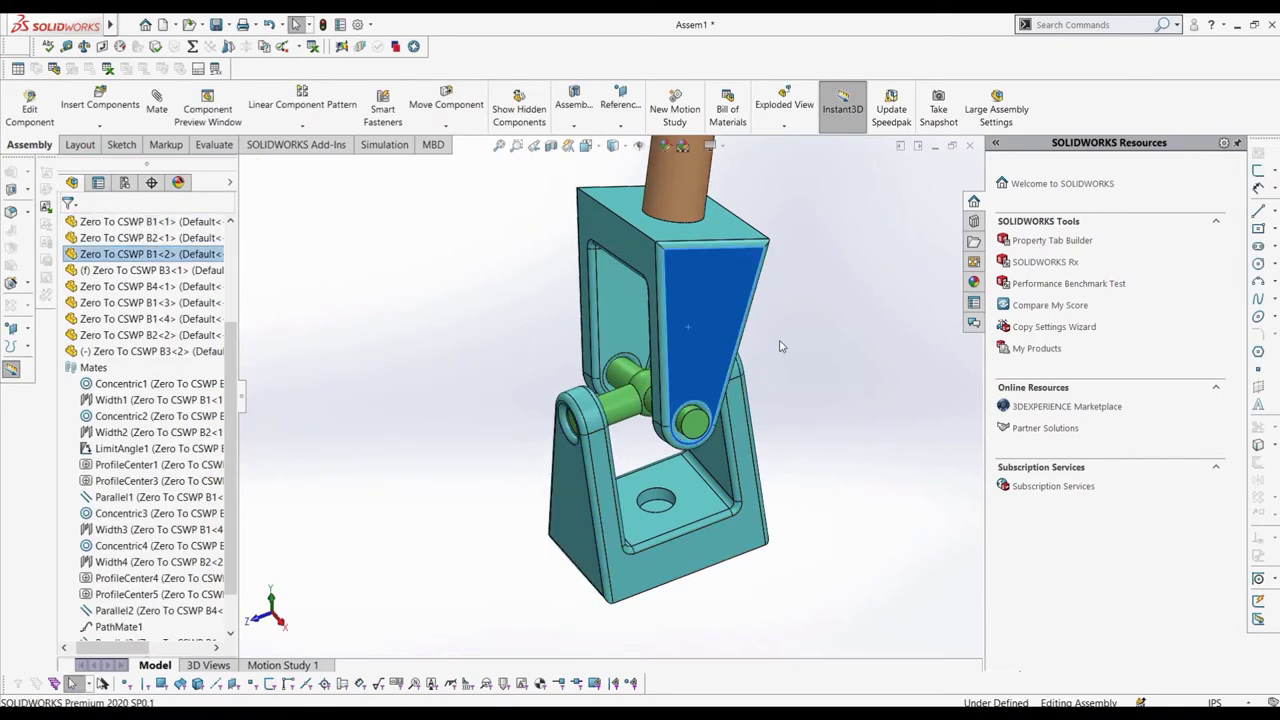
{"action": "left_click", "coordinate": [790, 349]}
- Suppress the B2<1> cross pin together with its Concentric1, Width1, Concentric2 and Width2 mates to the B1<1> and B1<2> yokes
{"action": "middle_click_drag", "start_coordinate": [684, 448], "coordinate": [791, 391]}
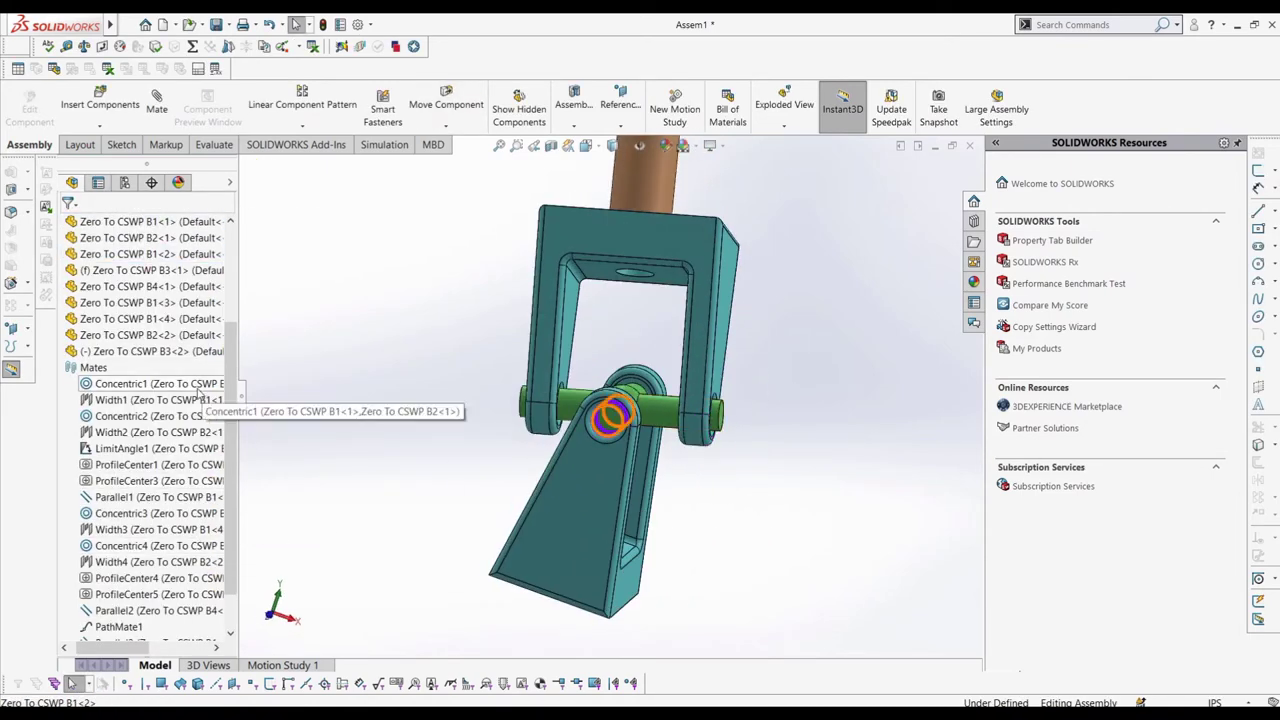
{"action": "left_click", "coordinate": [150, 238]}
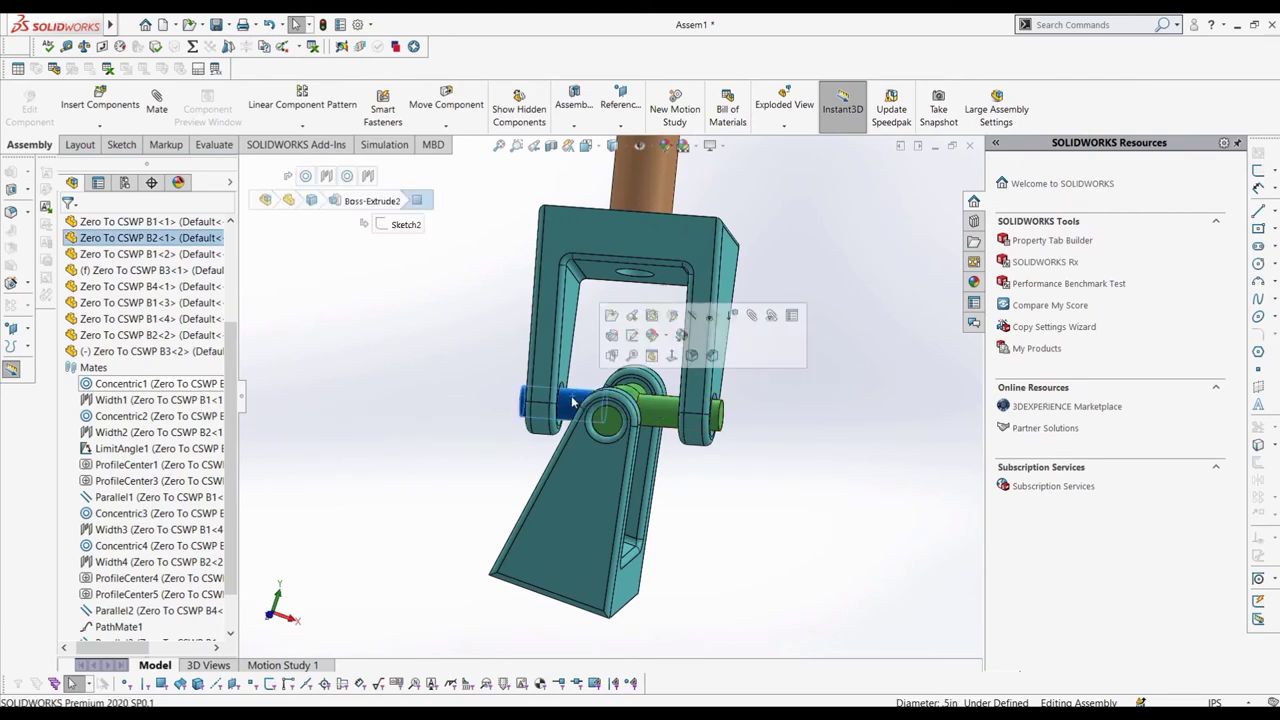
{"action": "left_click", "coordinate": [101, 386], "text": "ctrl"}
{"action": "left_click", "coordinate": [101, 401], "text": "ctrl"}
{"action": "left_click", "coordinate": [103, 418], "text": "ctrl"}
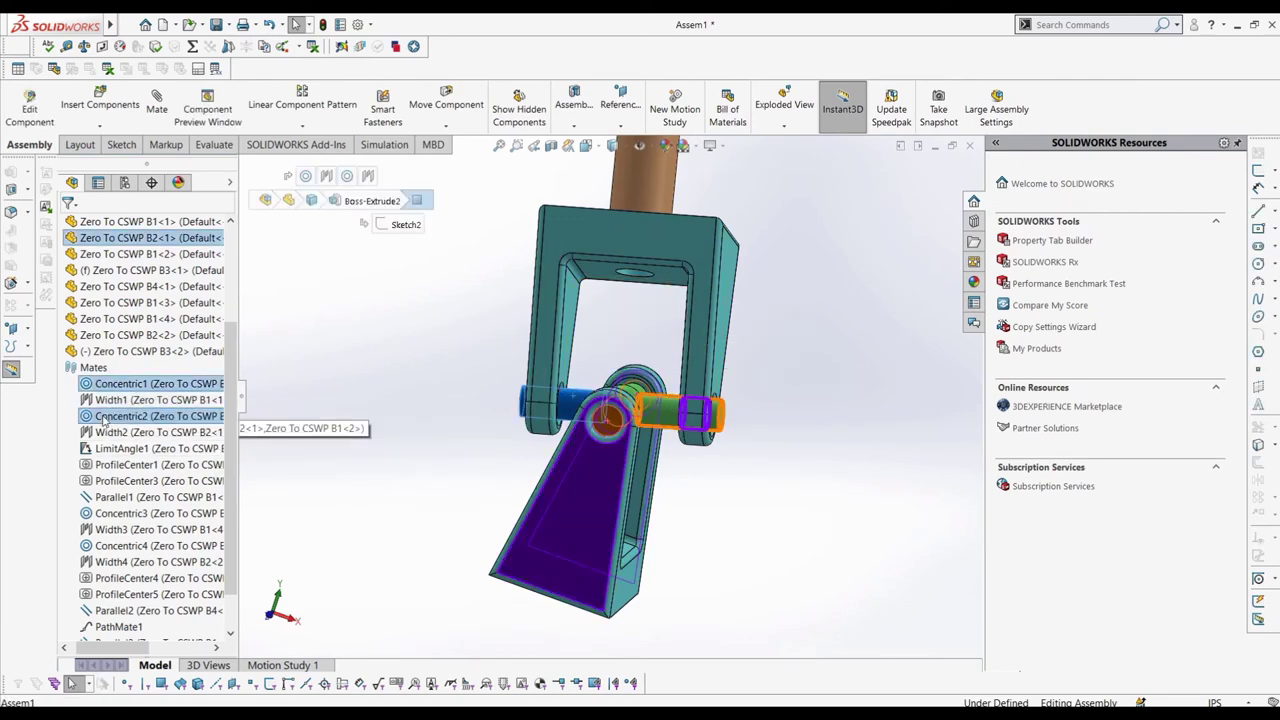
{"action": "left_click", "coordinate": [104, 435], "text": "ctrl"}
{"action": "right_click", "coordinate": [103, 437]}
{"action": "left_click", "coordinate": [136, 393]}
- Turn the B1<1> and B1<2> yokes to check that the Universal Joint mate drives them without the cross pin
{"action": "left_click_drag", "start_coordinate": [540, 366], "coordinate": [685, 352]}
{"action": "middle_click_drag", "start_coordinate": [685, 352], "coordinate": [648, 284]}
{"action": "left_click_drag", "start_coordinate": [648, 284], "coordinate": [787, 288]}
{"action": "left_click", "coordinate": [820, 326]}
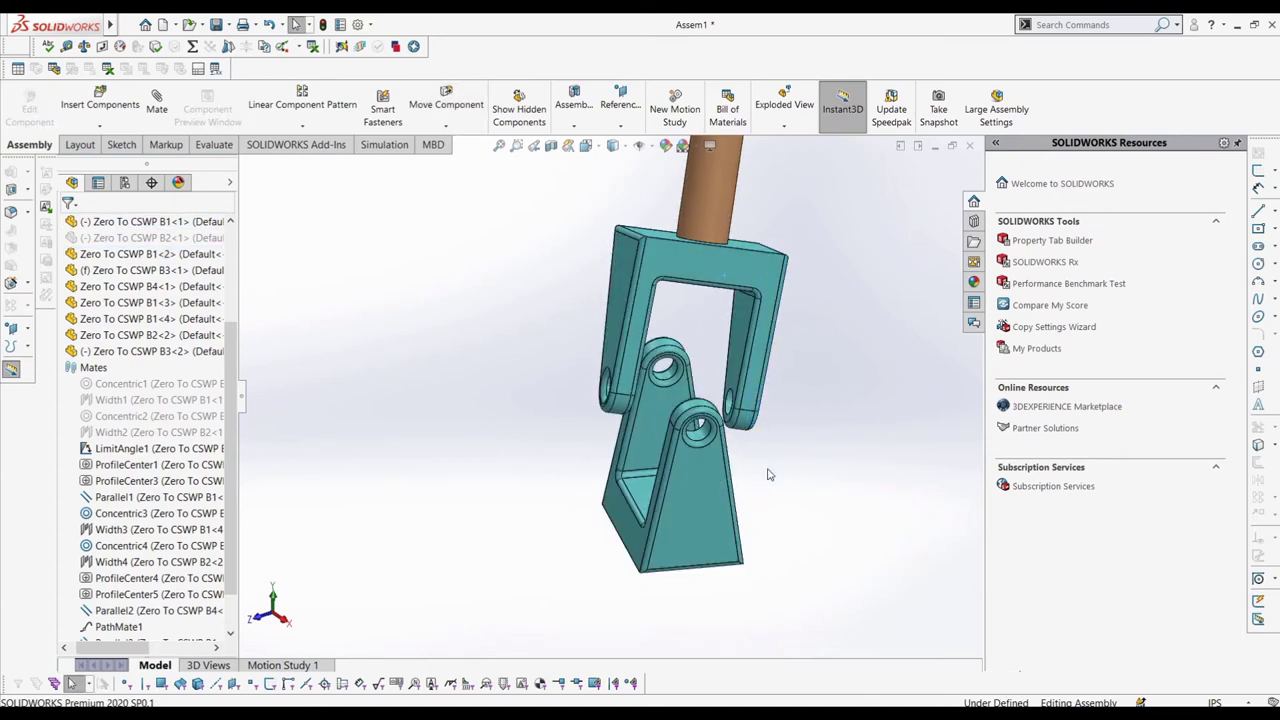
{"action": "middle_click_drag", "start_coordinate": [650, 370], "coordinate": [625, 468]}
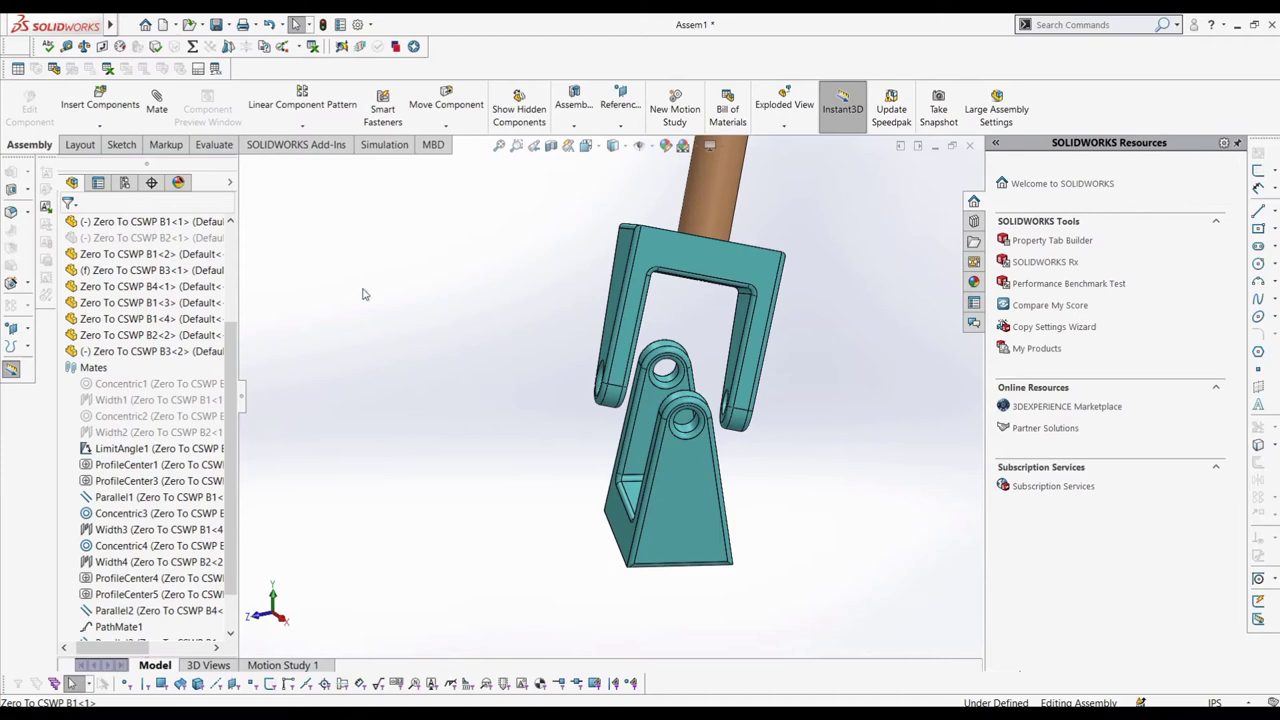
- Open the Zero To CSWP C assembly from the Zero to CSWP Assembly C folder
{"action": "left_click", "coordinate": [203, 26]}
{"action": "left_click", "coordinate": [215, 59]}
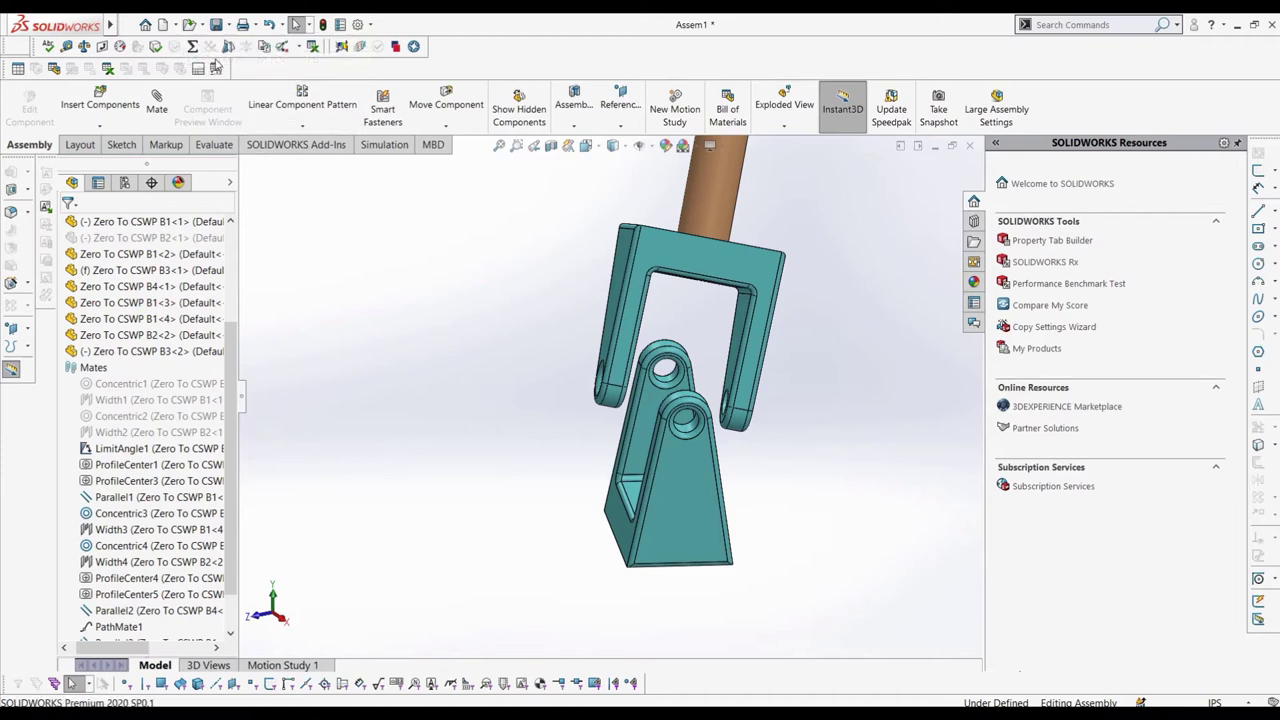
{"action": "left_click", "coordinate": [952, 88]}
{"action": "left_click", "coordinate": [201, 24]}
{"action": "left_click", "coordinate": [208, 40]}
{"action": "left_click", "coordinate": [322, 56]}
{"action": "double_click", "coordinate": [268, 149]}
{"action": "left_click", "coordinate": [261, 132]}
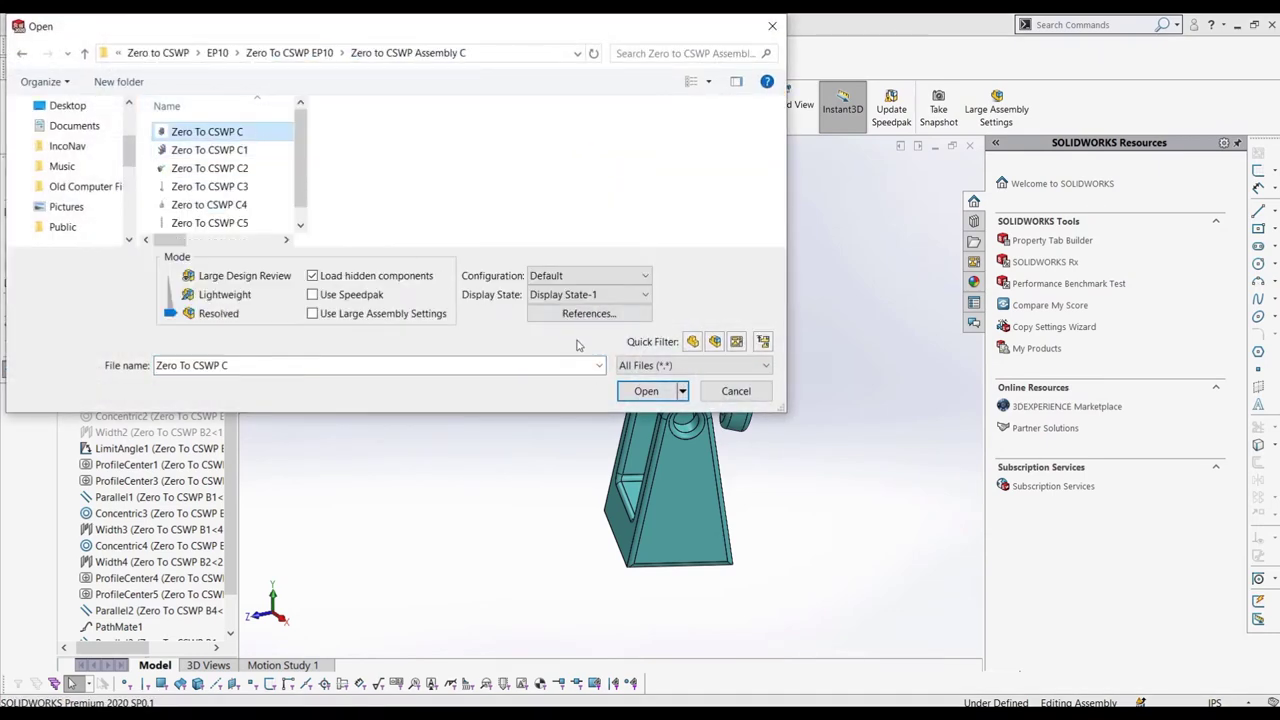
{"action": "left_click", "coordinate": [646, 391]}
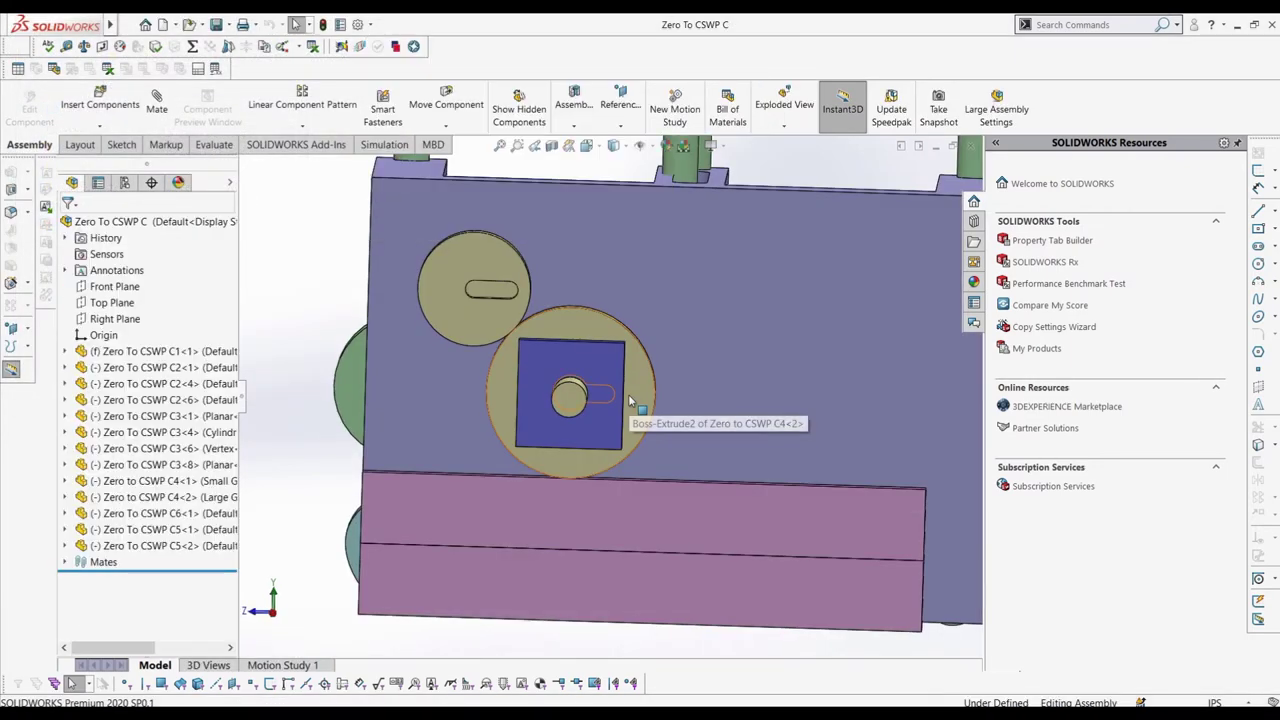
- Add a Cam mate with the C2<1> cam's outer face as path and the flat follower's underside as cam follower
{"action": "scroll", "coordinate": [711, 402], "scroll_direction": "up", "scroll_amount": 4}
{"action": "middle_click_drag", "start_coordinate": [629, 401], "coordinate": [839, 449]}
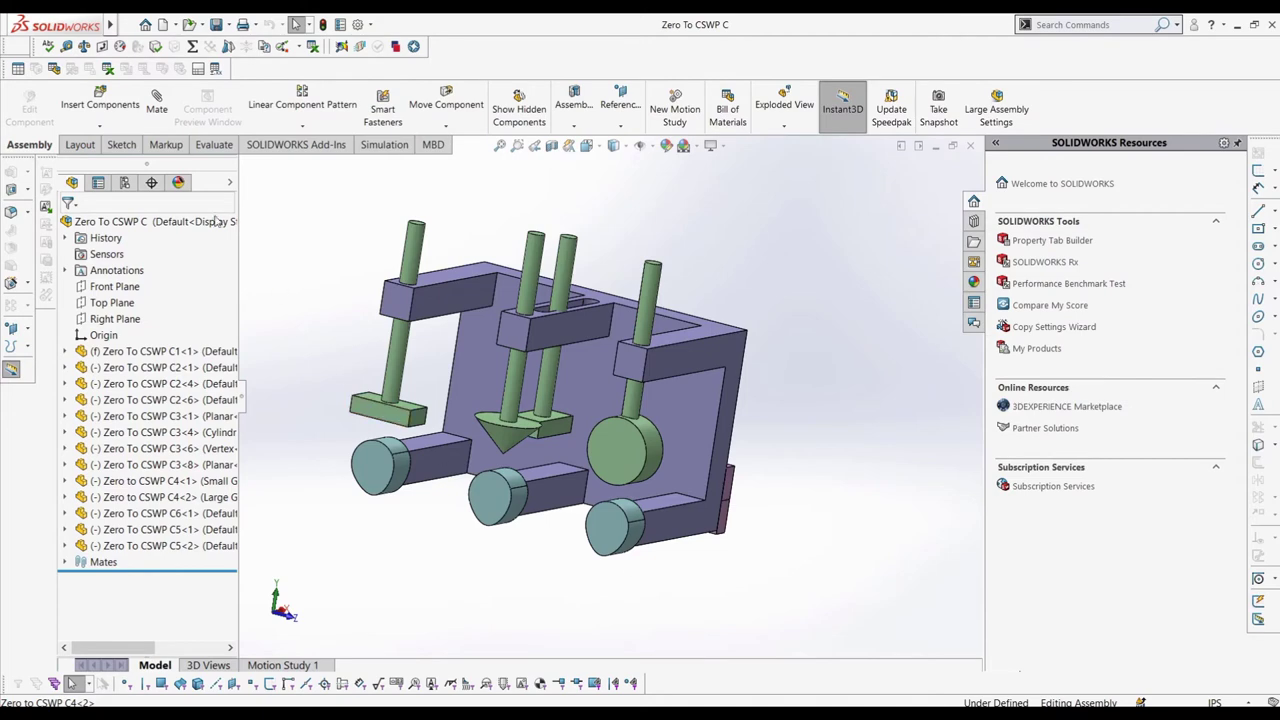
{"action": "left_click", "coordinate": [157, 102]}
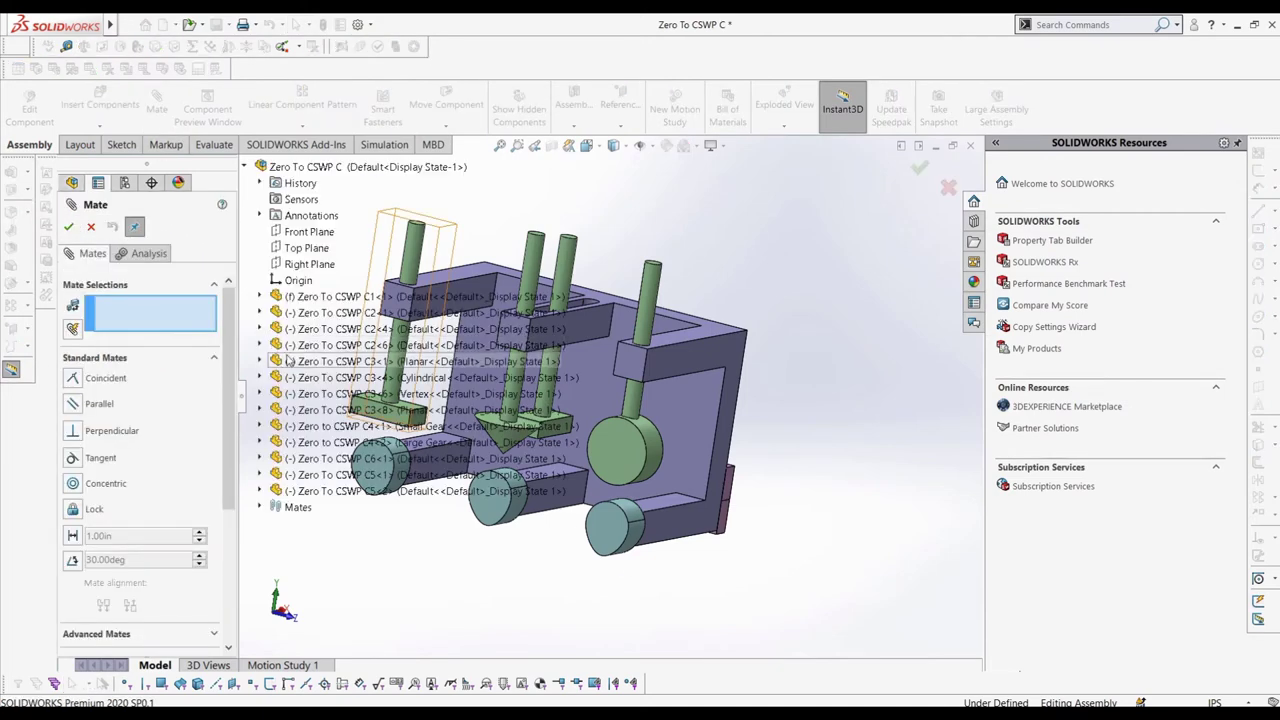
{"action": "left_click", "coordinate": [245, 167]}
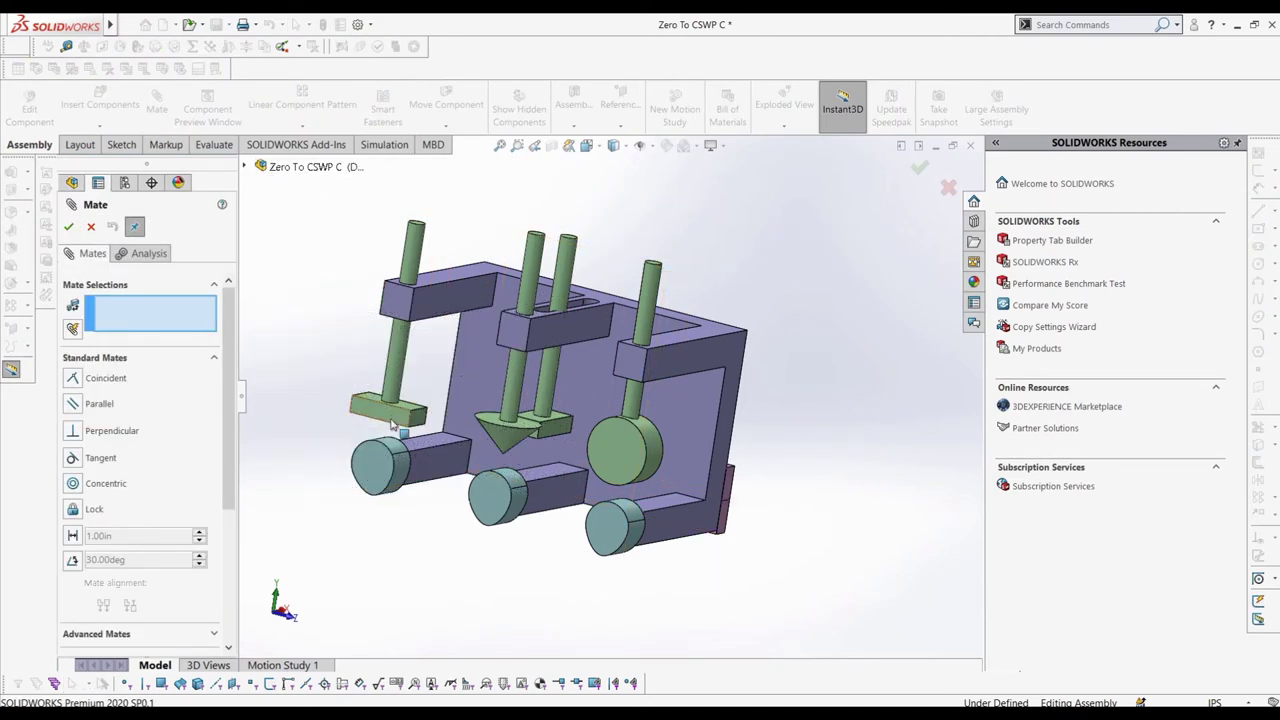
{"action": "scroll", "coordinate": [372, 414], "scroll_direction": "down", "scroll_amount": 2}
{"action": "middle_click_drag", "start_coordinate": [398, 432], "coordinate": [443, 446]}
{"action": "left_click", "coordinate": [177, 358]}
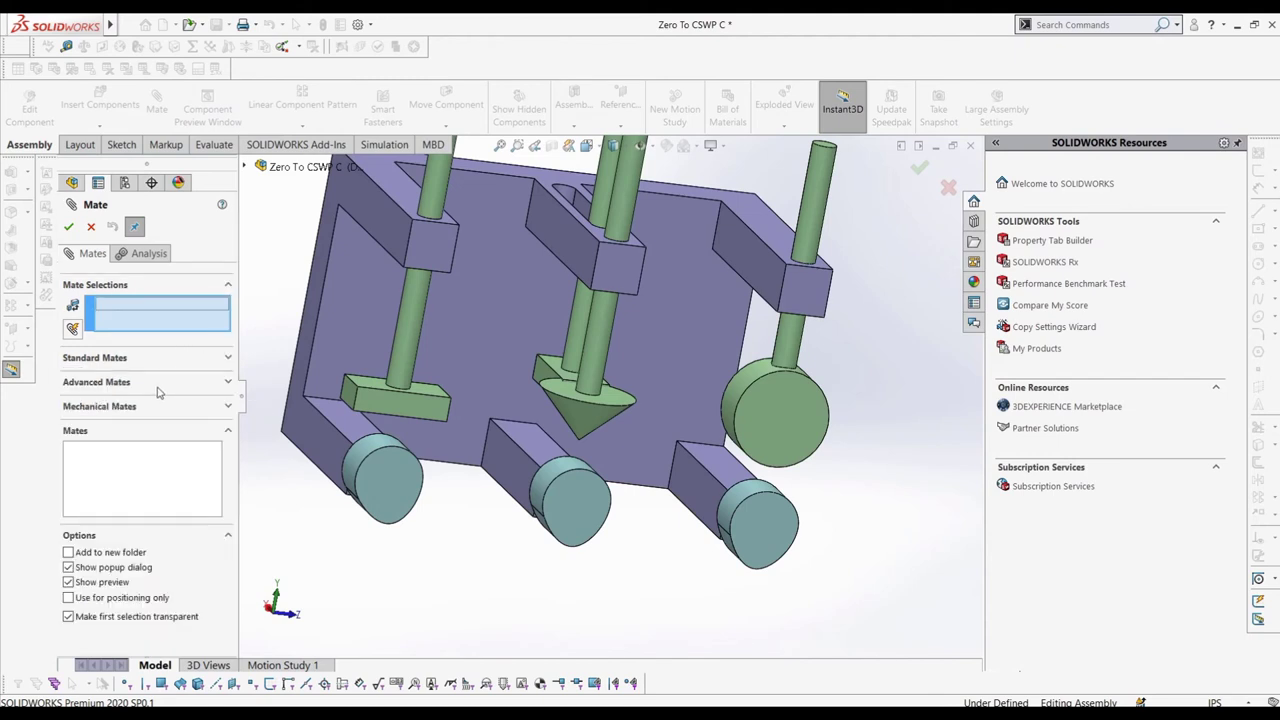
{"action": "left_click", "coordinate": [138, 378]}
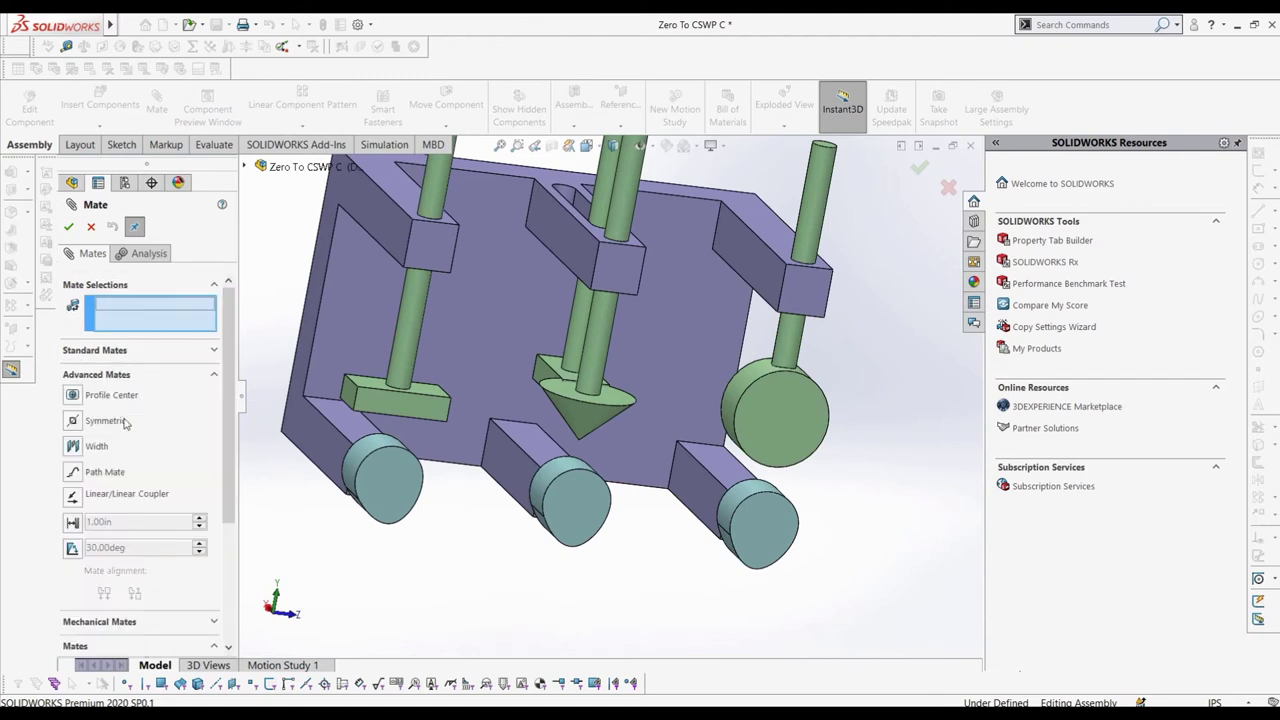
{"action": "left_click", "coordinate": [78, 627]}
{"action": "left_click", "coordinate": [76, 419]}
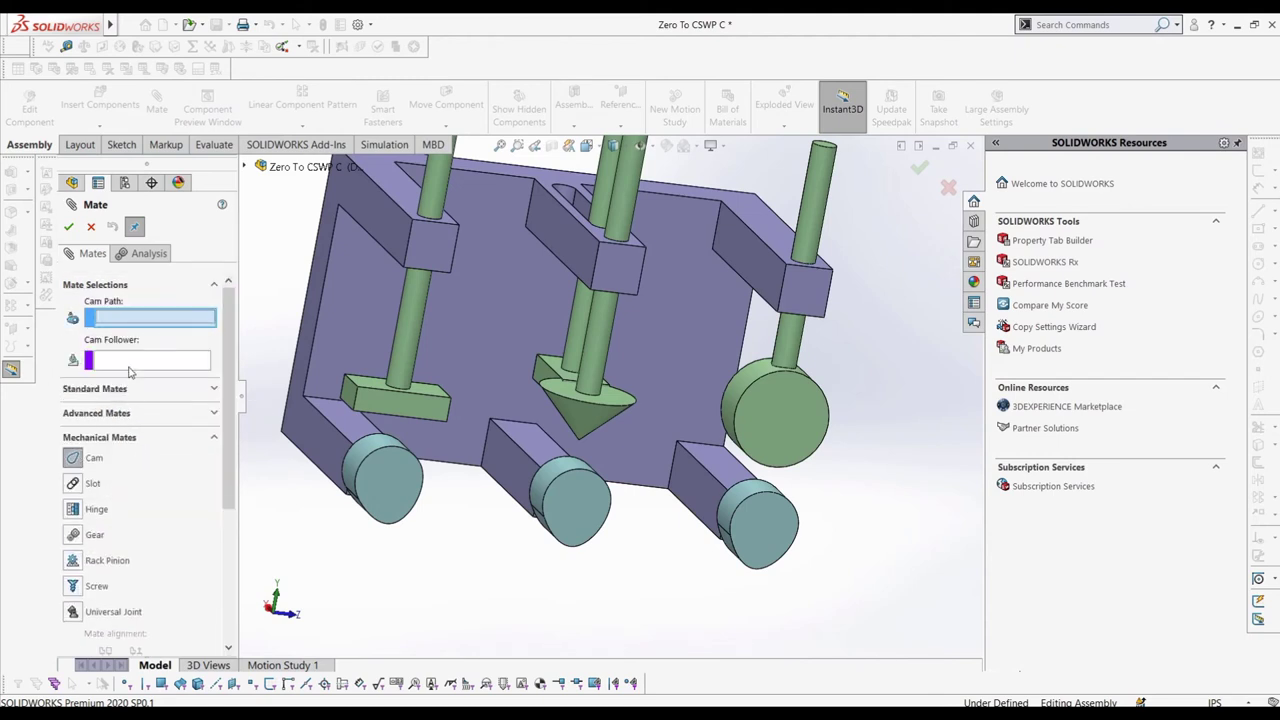
{"action": "left_click", "coordinate": [357, 465]}
{"action": "middle_click_drag", "start_coordinate": [365, 432], "coordinate": [366, 325]}
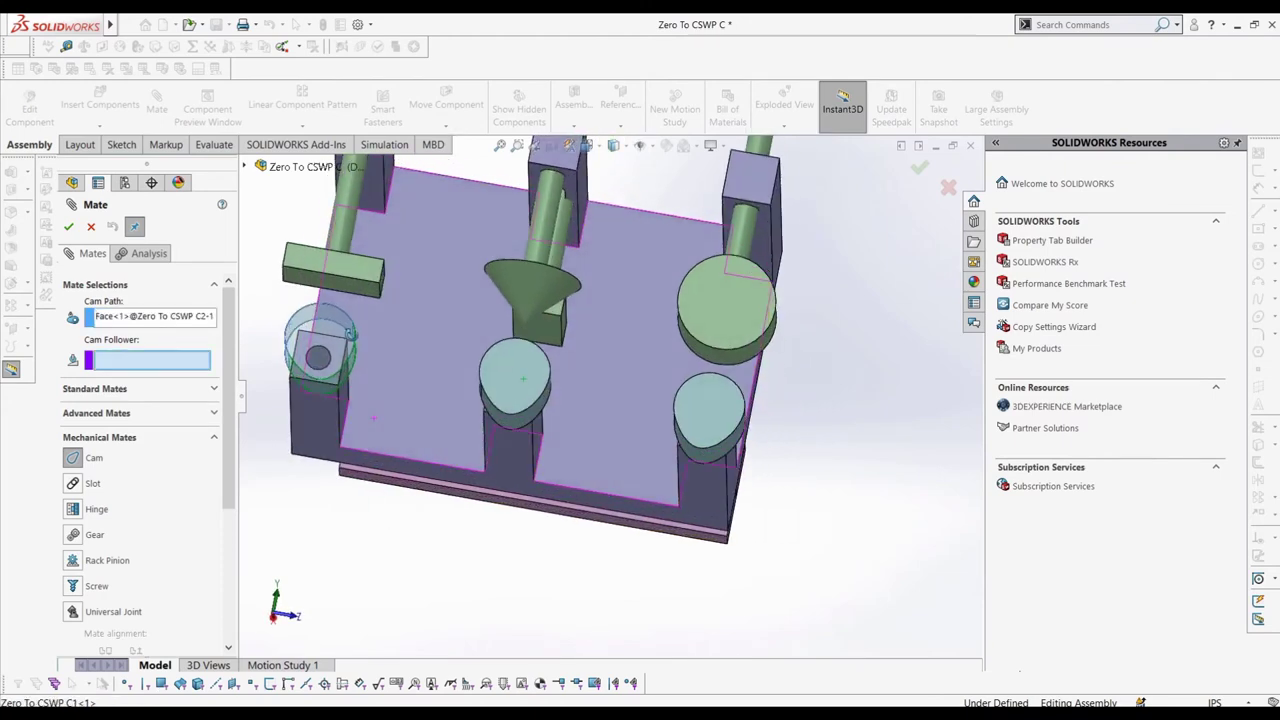
{"action": "left_click", "coordinate": [356, 290]}
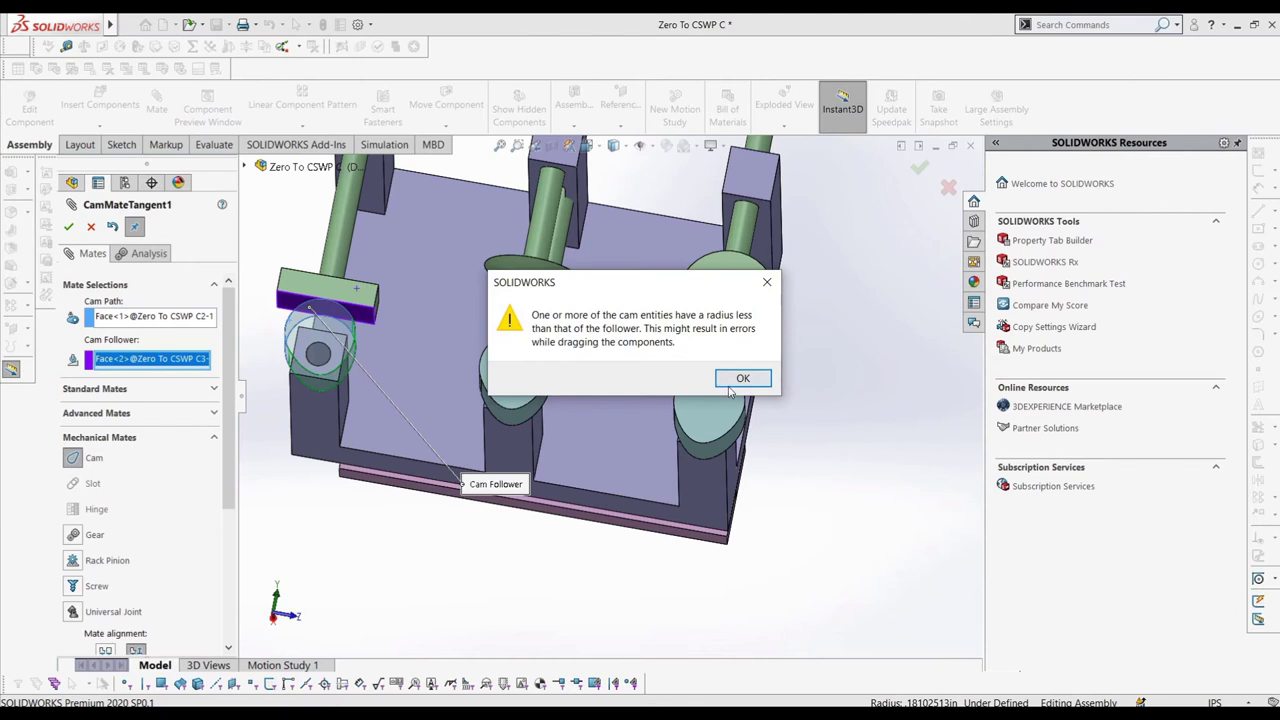
{"action": "left_click", "coordinate": [733, 386]}
- Add a Cam mate between the middle C2<4> cam's outer face and the tip of the cone-shaped follower
{"action": "left_click", "coordinate": [90, 419]}
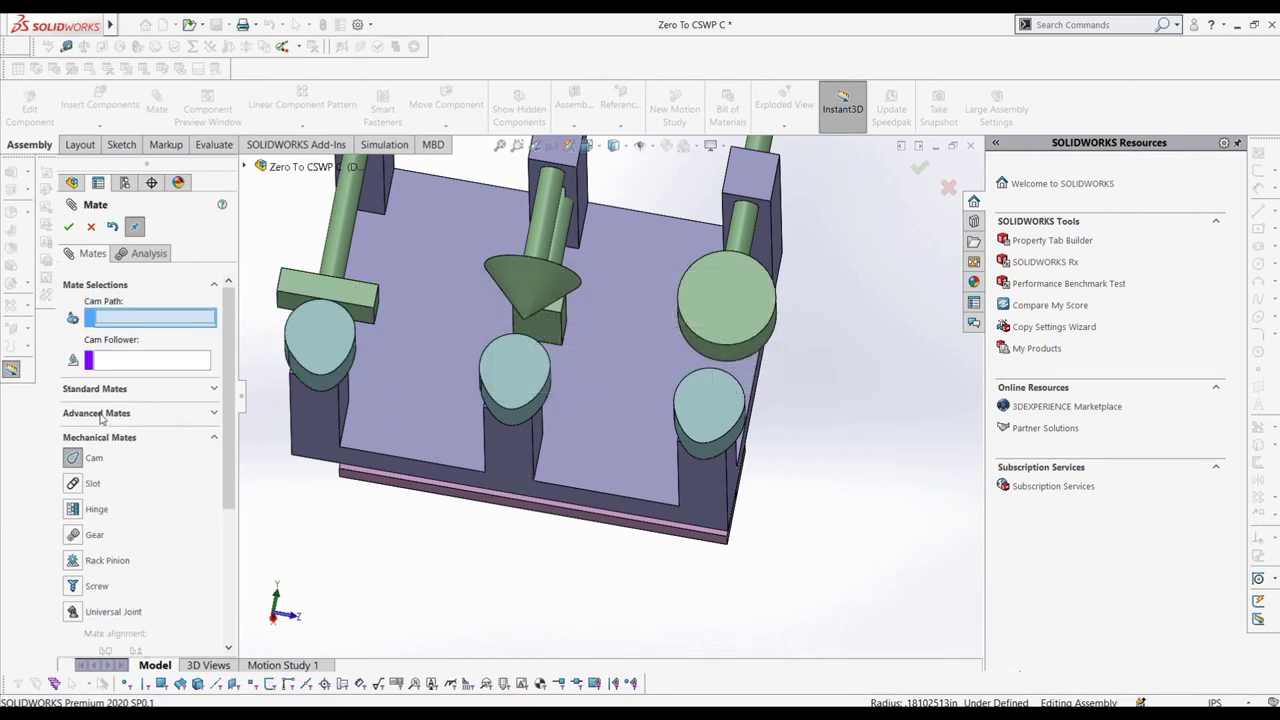
{"action": "left_click", "coordinate": [482, 412]}
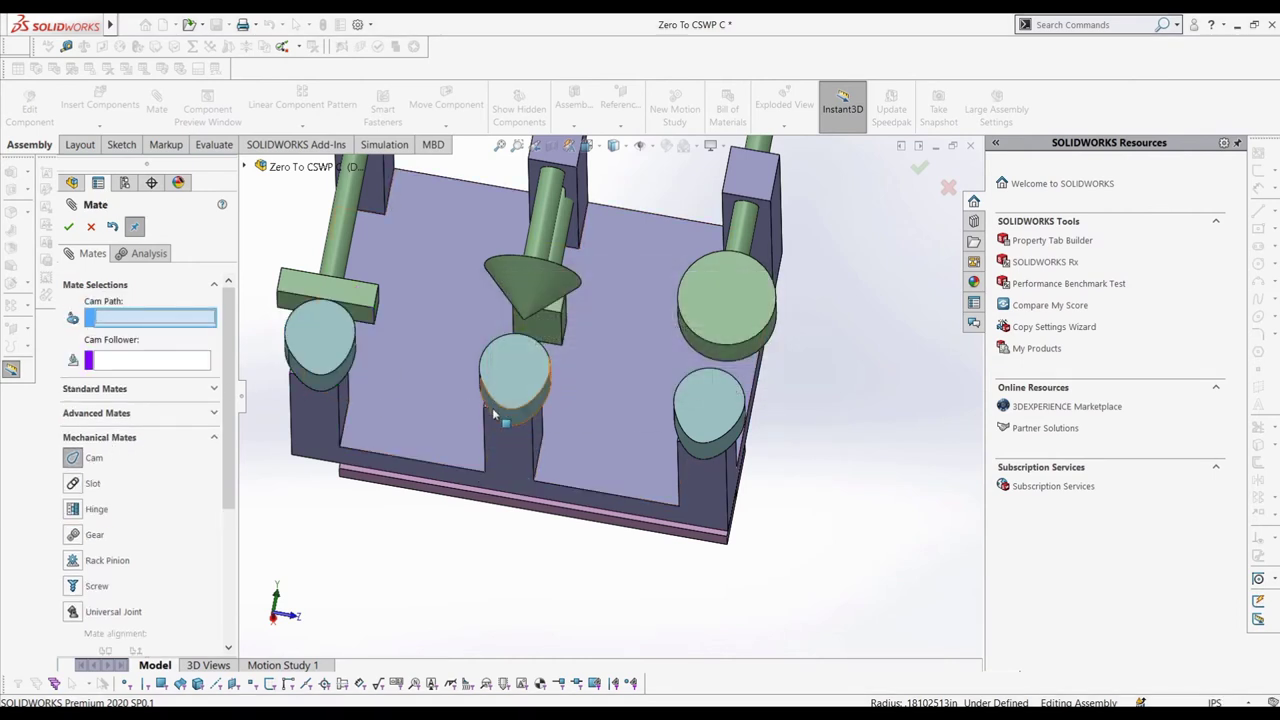
{"action": "left_click", "coordinate": [523, 321]}
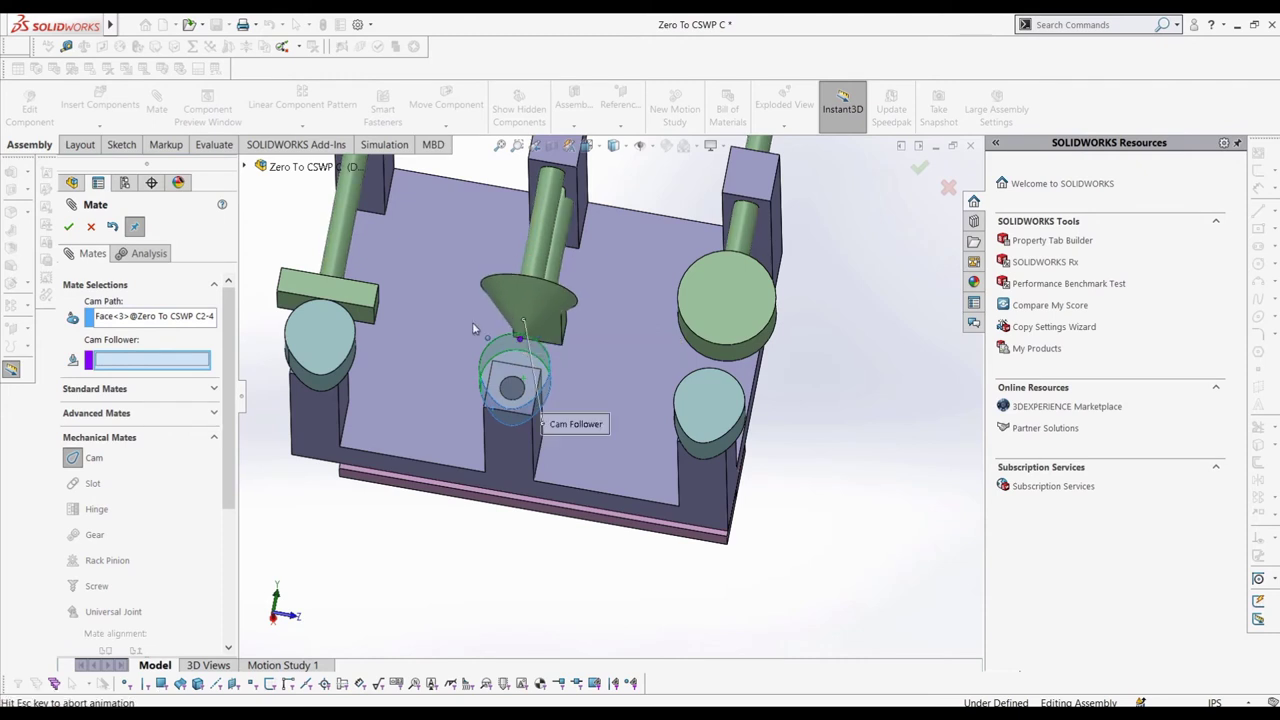
{"action": "left_click", "coordinate": [69, 227]}
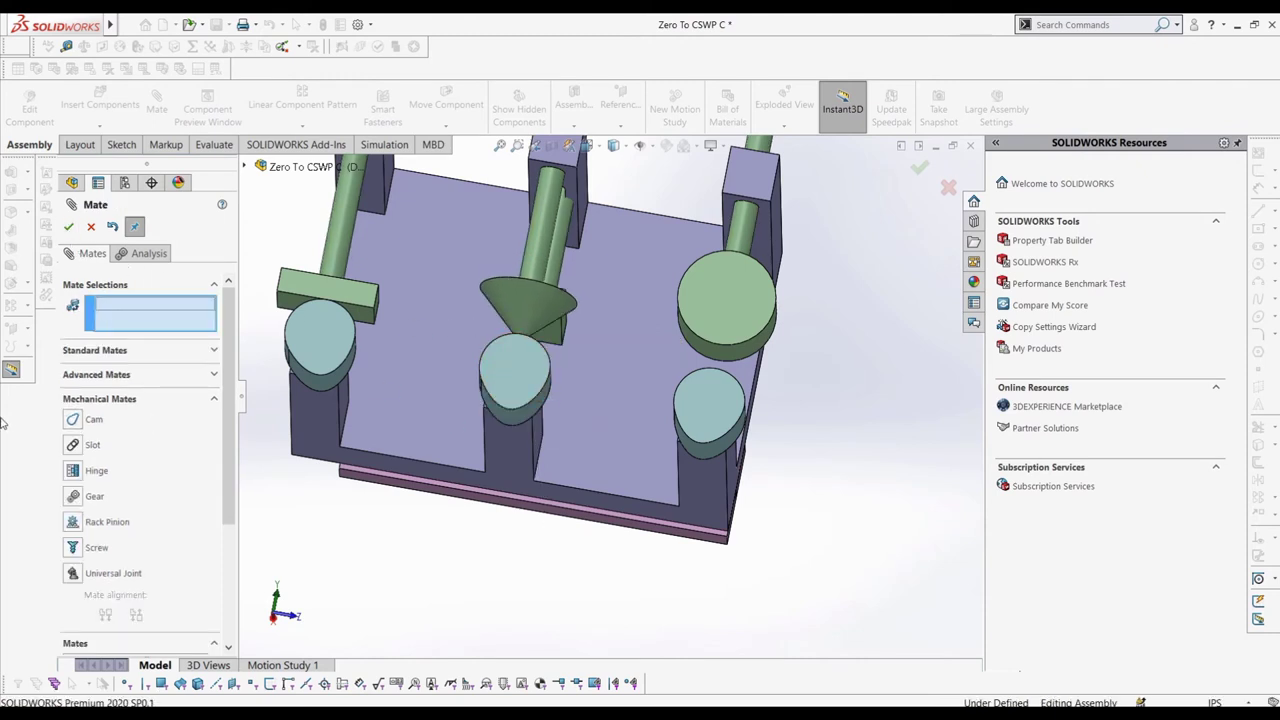
- Add a Cam mate between the C2<6> cam's outer face and the cylindrical follower's round face, then close the Mate command
{"action": "left_click", "coordinate": [92, 419]}
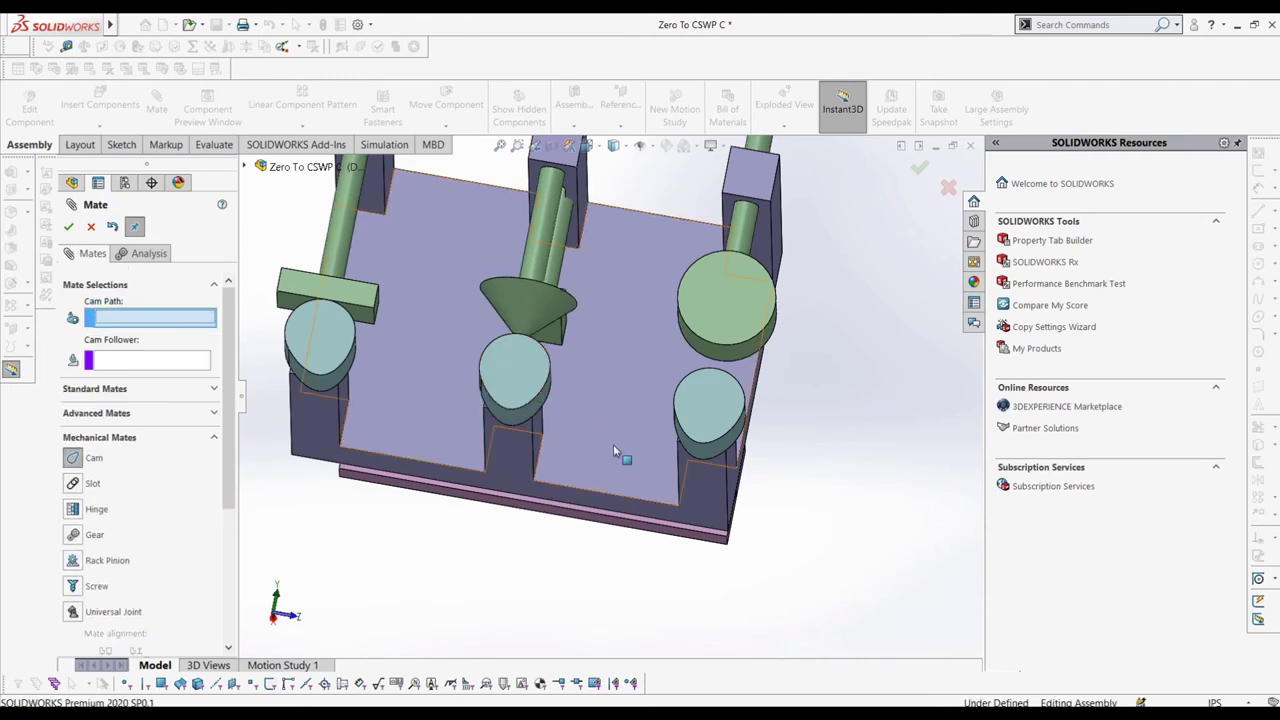
{"action": "left_click", "coordinate": [703, 448]}
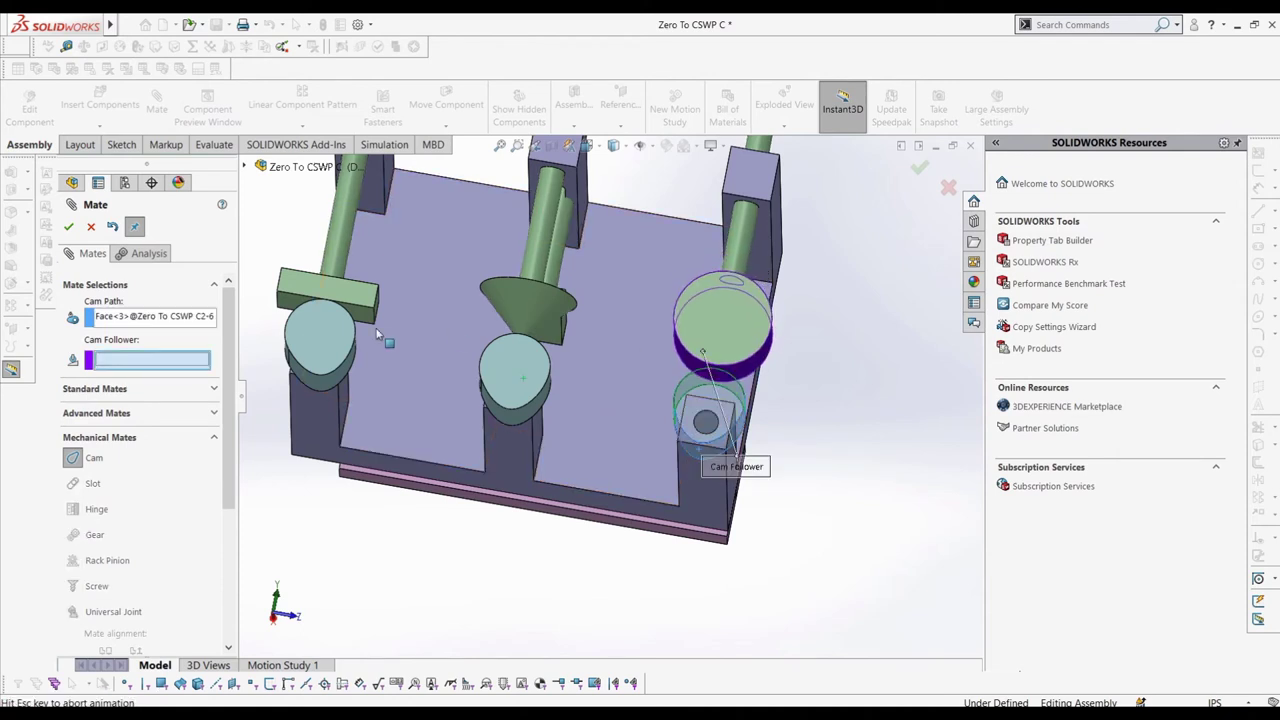
{"action": "left_click", "coordinate": [695, 448]}
{"action": "left_click", "coordinate": [67, 228]}
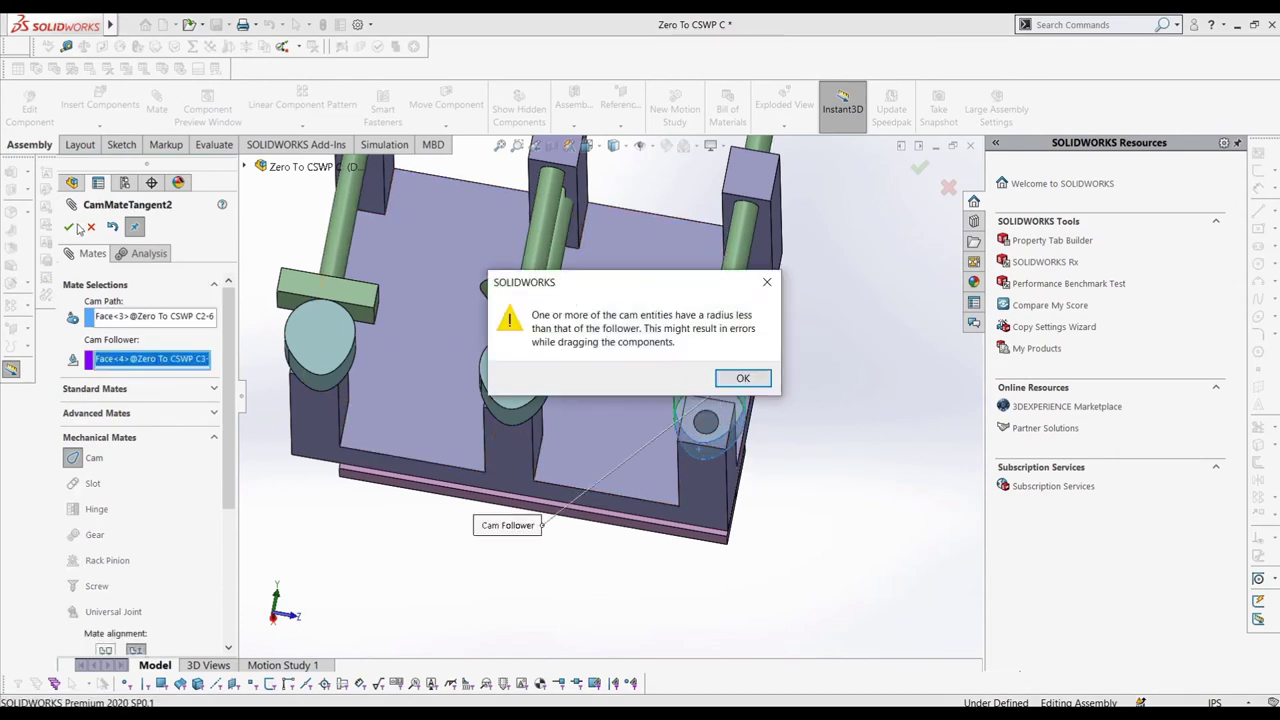
{"action": "left_click", "coordinate": [743, 378]}
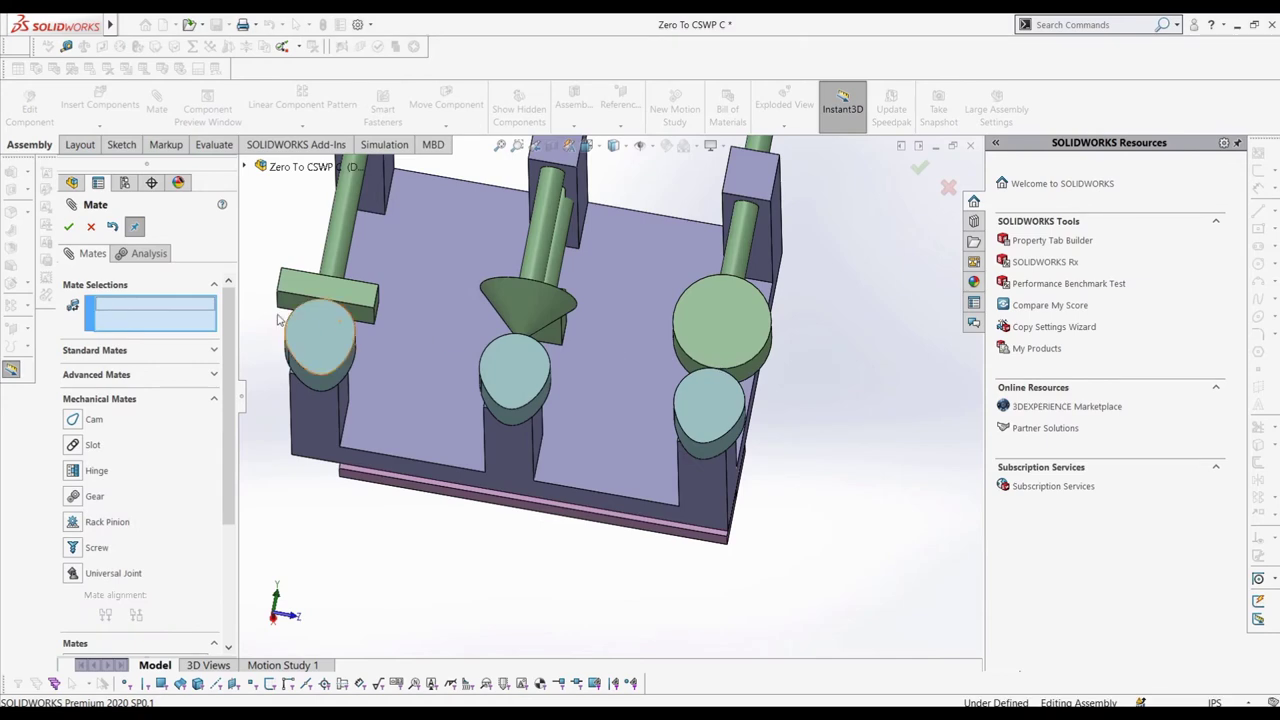
{"action": "left_click", "coordinate": [90, 227]}
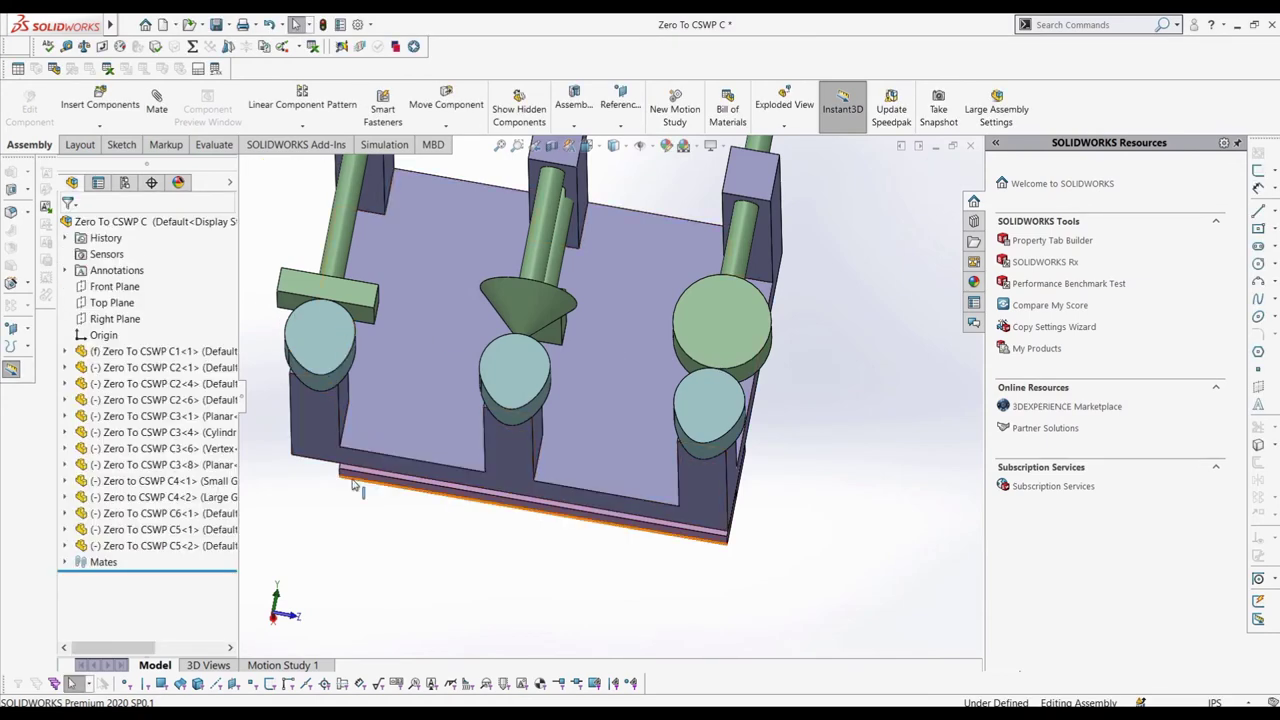
- Rotate the three cams to check how their followers move, and examine the contact between the C2<6> cam and its cylindrical follower
{"action": "middle_click_drag", "start_coordinate": [345, 464], "coordinate": [350, 400]}
{"action": "scroll", "coordinate": [362, 340], "scroll_direction": "up", "scroll_amount": 4}
{"action": "left_click", "coordinate": [363, 337]}
{"action": "scroll", "coordinate": [541, 294], "scroll_direction": "down", "scroll_amount": 1}
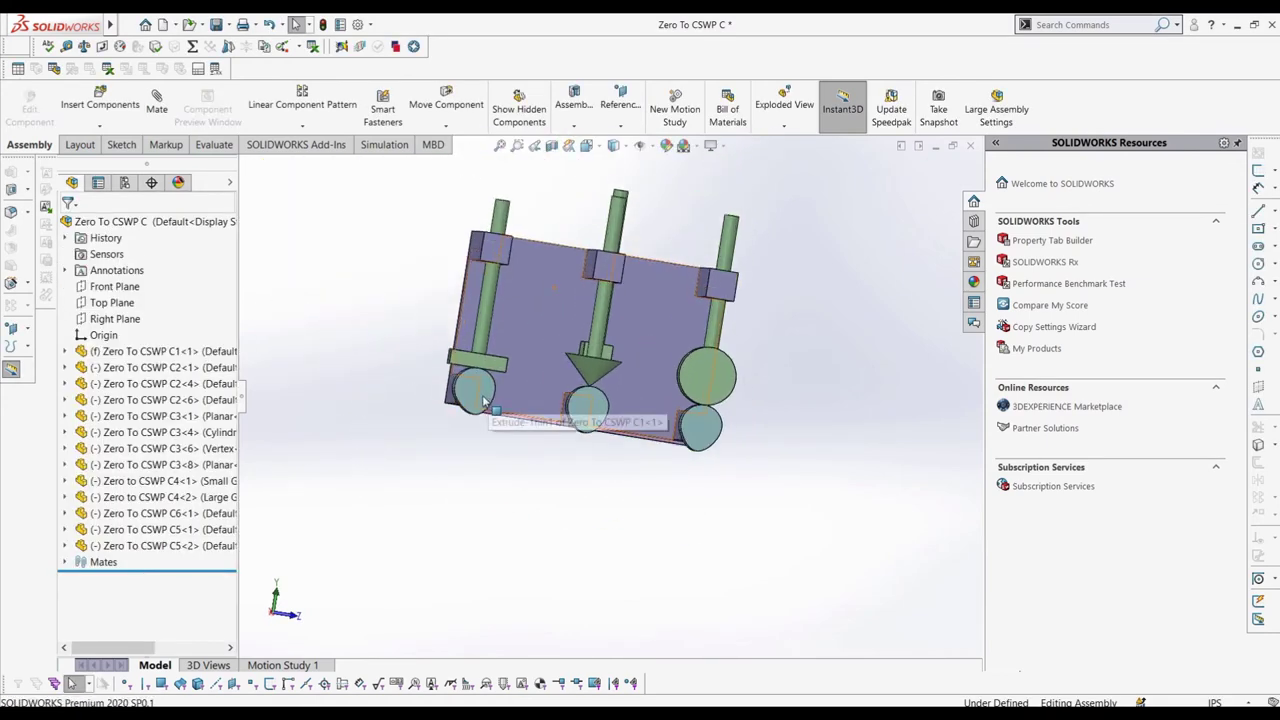
{"action": "left_click_drag", "start_coordinate": [485, 394], "coordinate": [582, 400]}
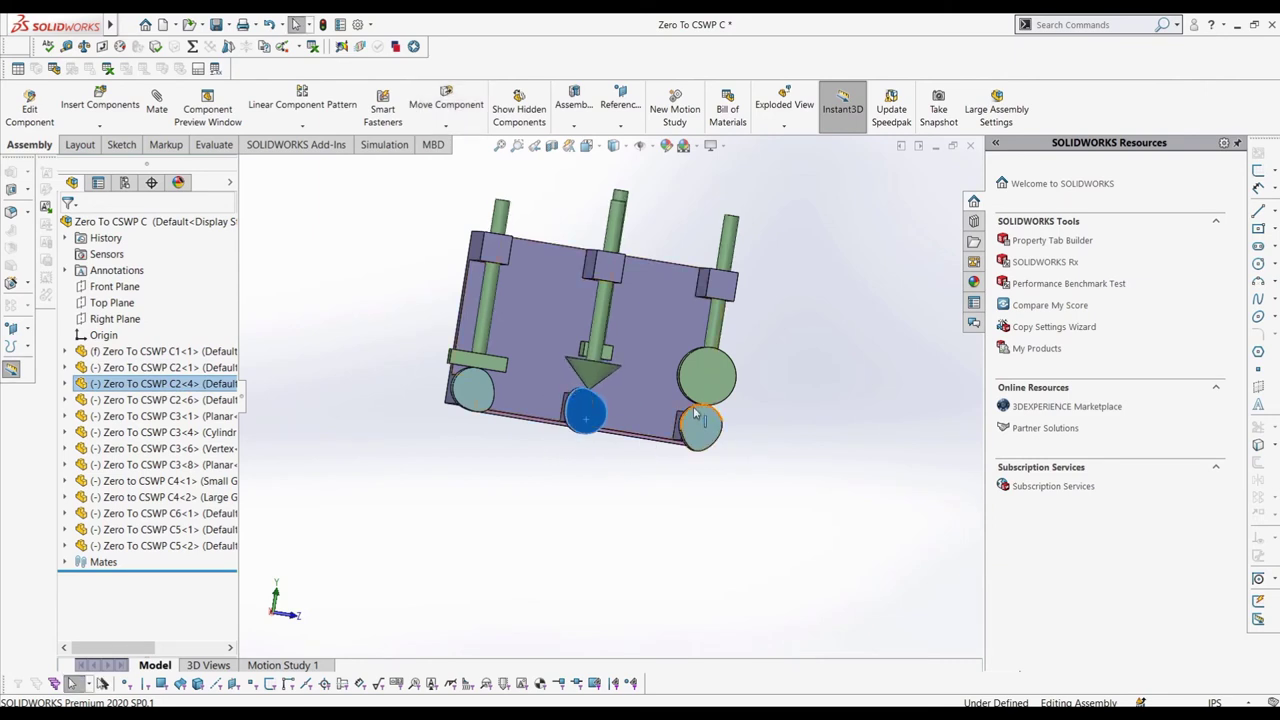
{"action": "left_click_drag", "start_coordinate": [702, 410], "coordinate": [743, 450]}
{"action": "key", "text": "Escape"}
{"action": "scroll", "coordinate": [743, 450], "scroll_direction": "down", "scroll_amount": 5}
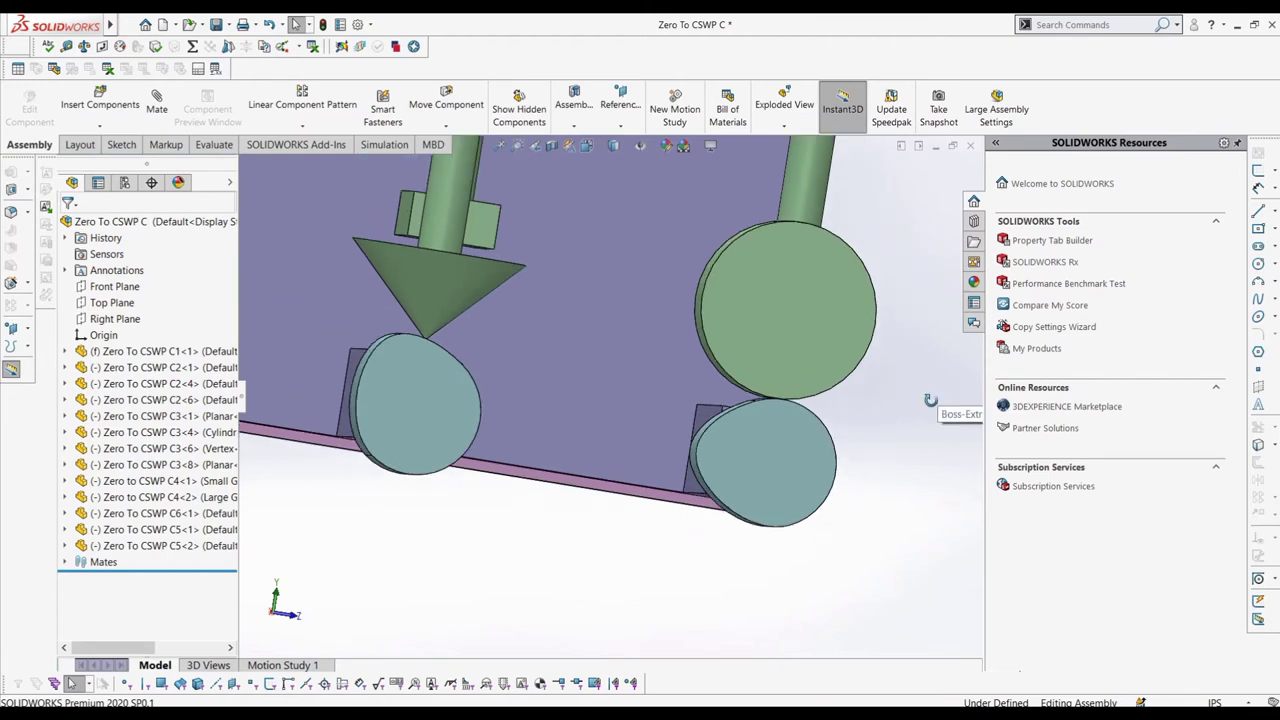
{"action": "scroll", "coordinate": [808, 411], "scroll_direction": "down", "scroll_amount": 3}
{"action": "left_click", "coordinate": [810, 416]}
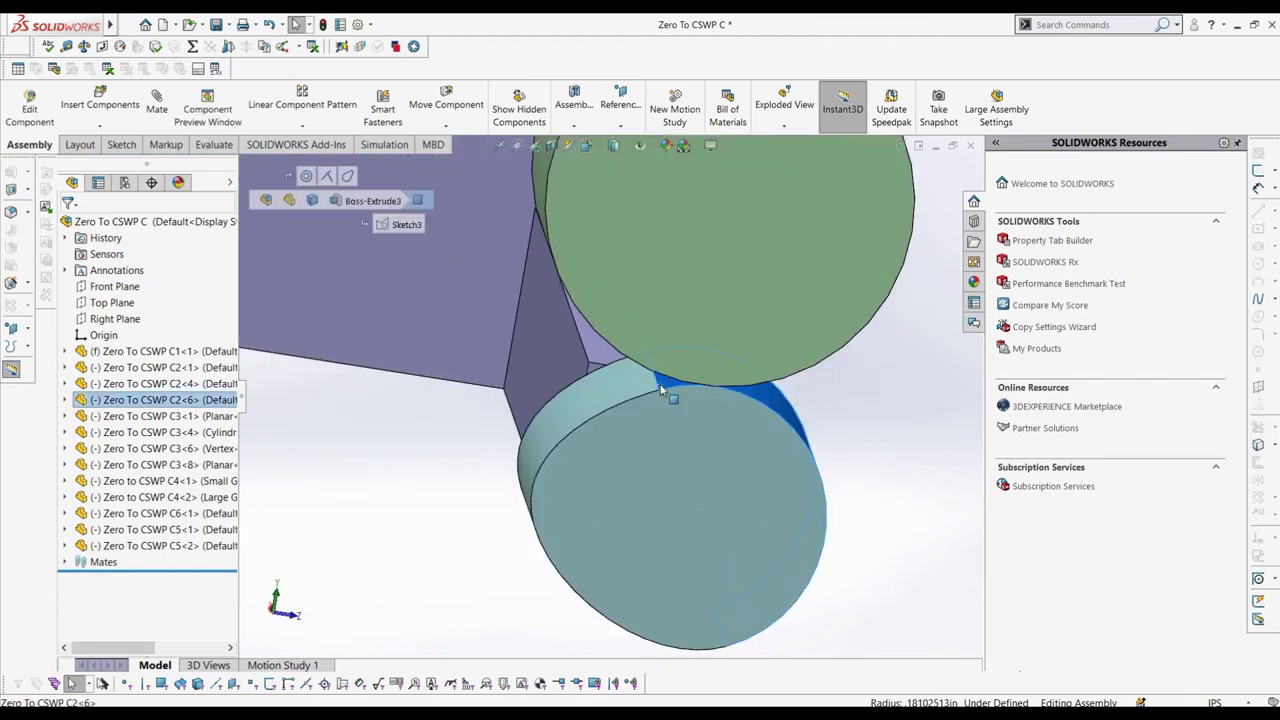
{"action": "left_click", "coordinate": [836, 436]}
{"action": "scroll", "coordinate": [674, 488], "scroll_direction": "up", "scroll_amount": 5}
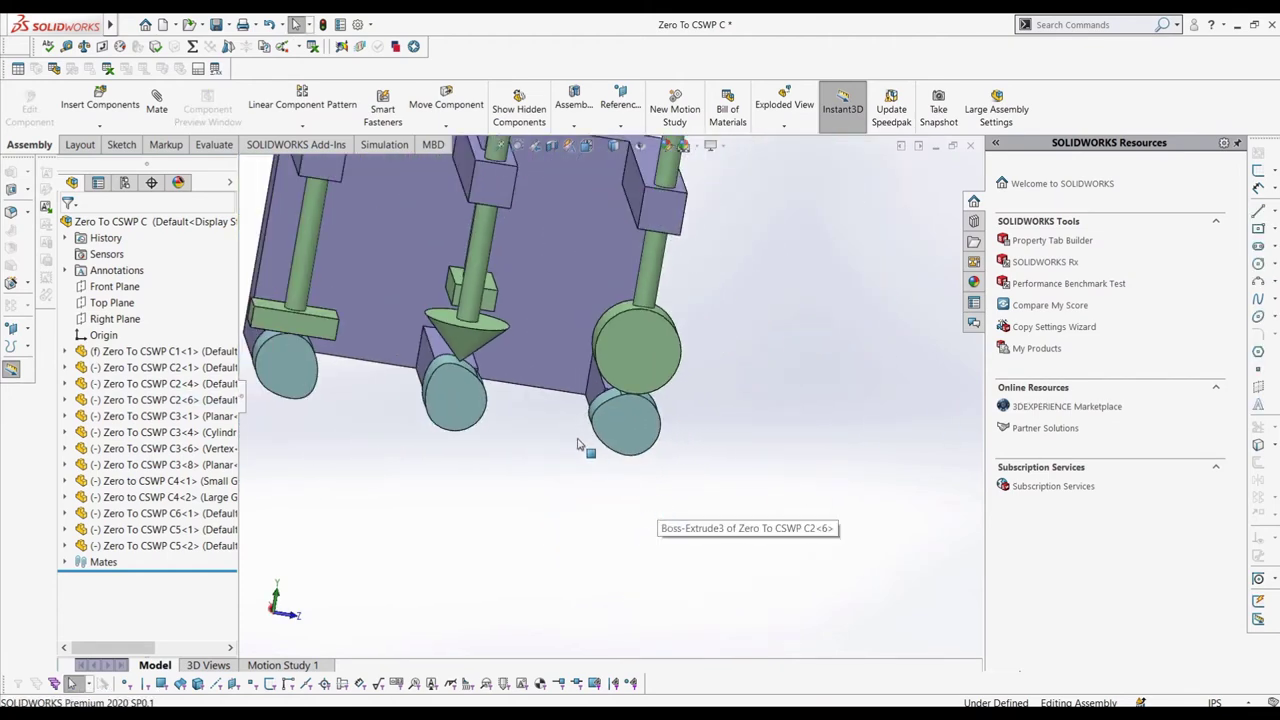
- Add a Slot mate with the Free constraint between the frame's slot face and the C3<8> follower's rod, then close the Mate command
{"action": "middle_click_drag", "start_coordinate": [441, 280], "coordinate": [517, 400]}
{"action": "scroll", "coordinate": [517, 400], "scroll_direction": "up", "scroll_amount": 4}
{"action": "scroll", "coordinate": [654, 357], "scroll_direction": "down", "scroll_amount": 5}
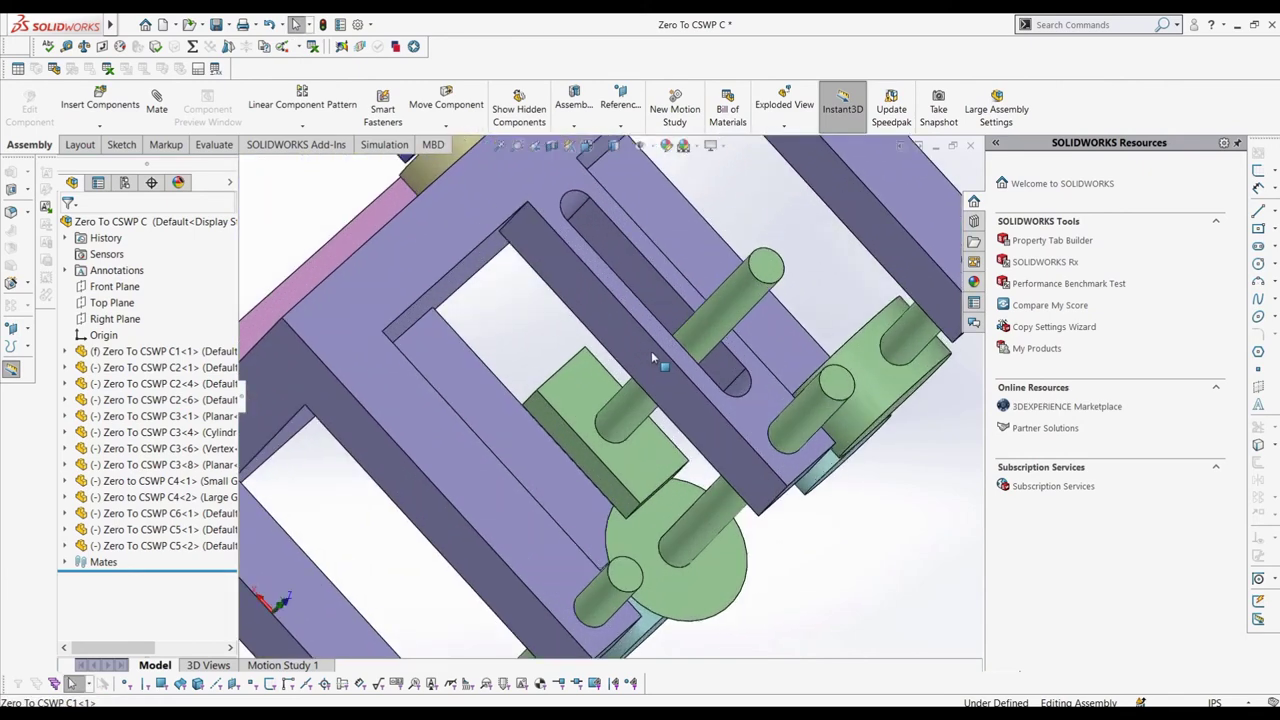
{"action": "middle_click_drag", "start_coordinate": [654, 357], "coordinate": [645, 276]}
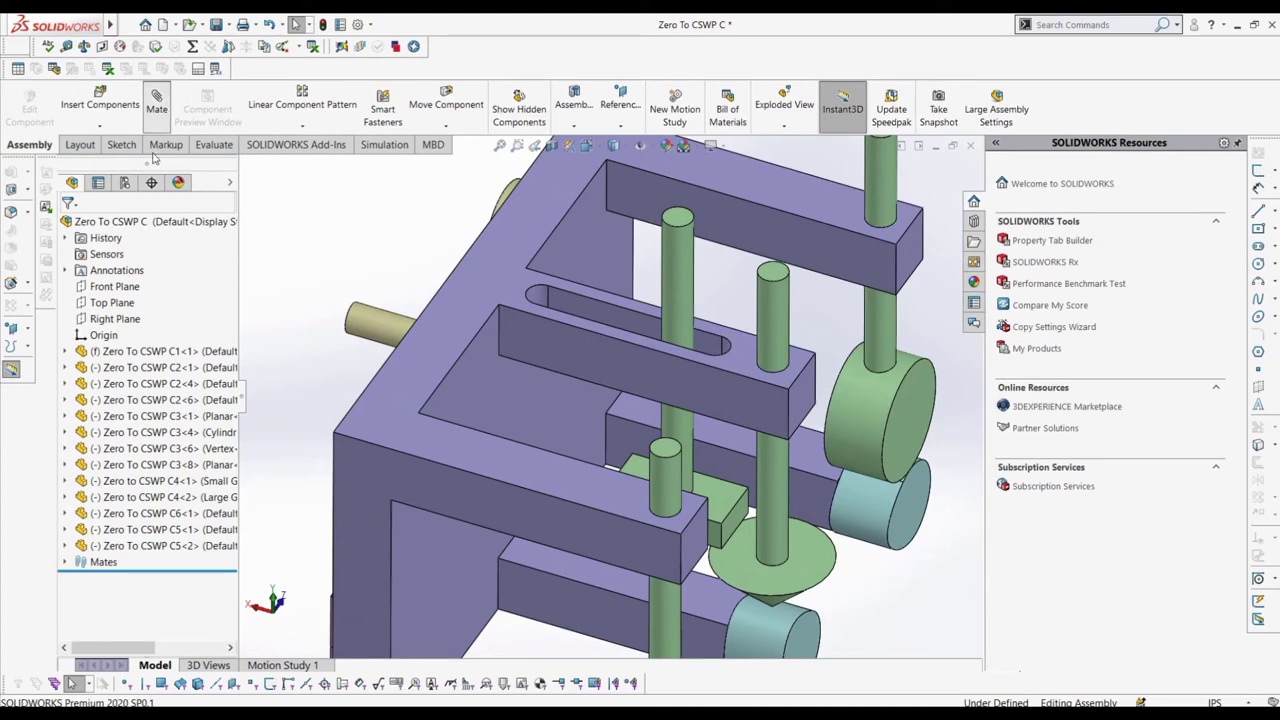
{"action": "left_click", "coordinate": [95, 350]}
{"action": "left_click", "coordinate": [93, 378]}
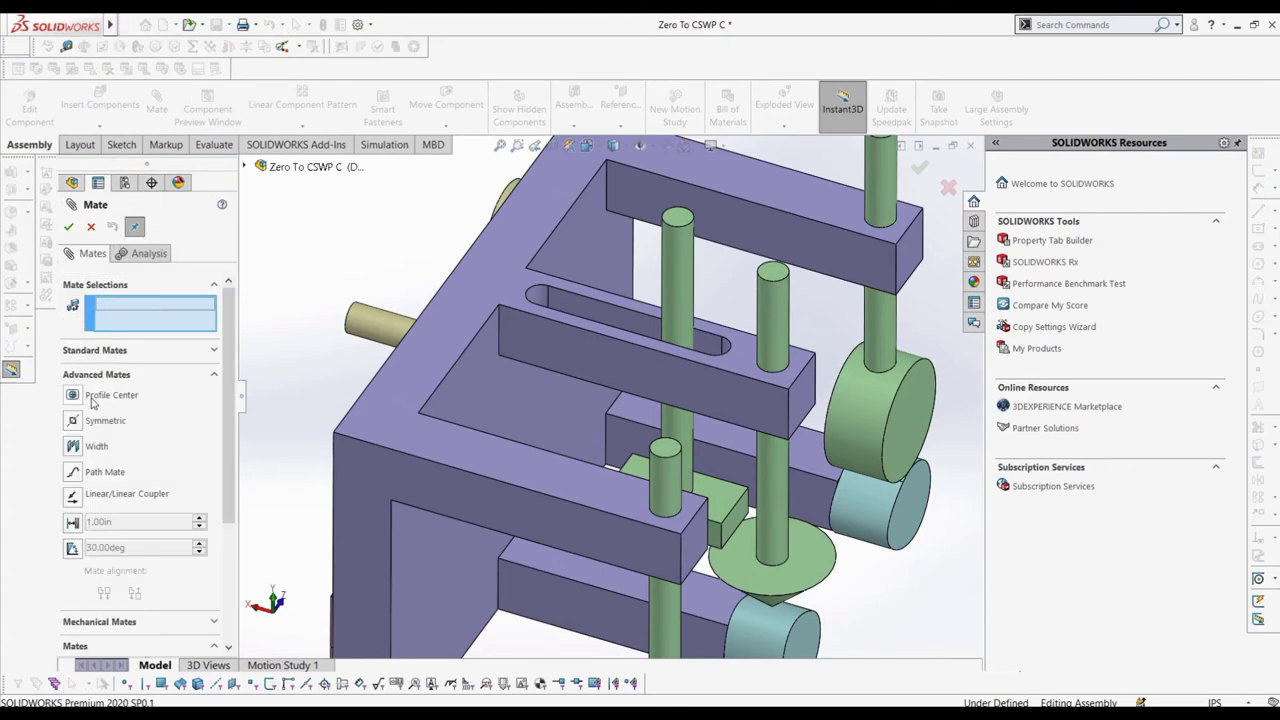
{"action": "left_click", "coordinate": [87, 377]}
{"action": "left_click", "coordinate": [86, 400]}
{"action": "left_click", "coordinate": [76, 444]}
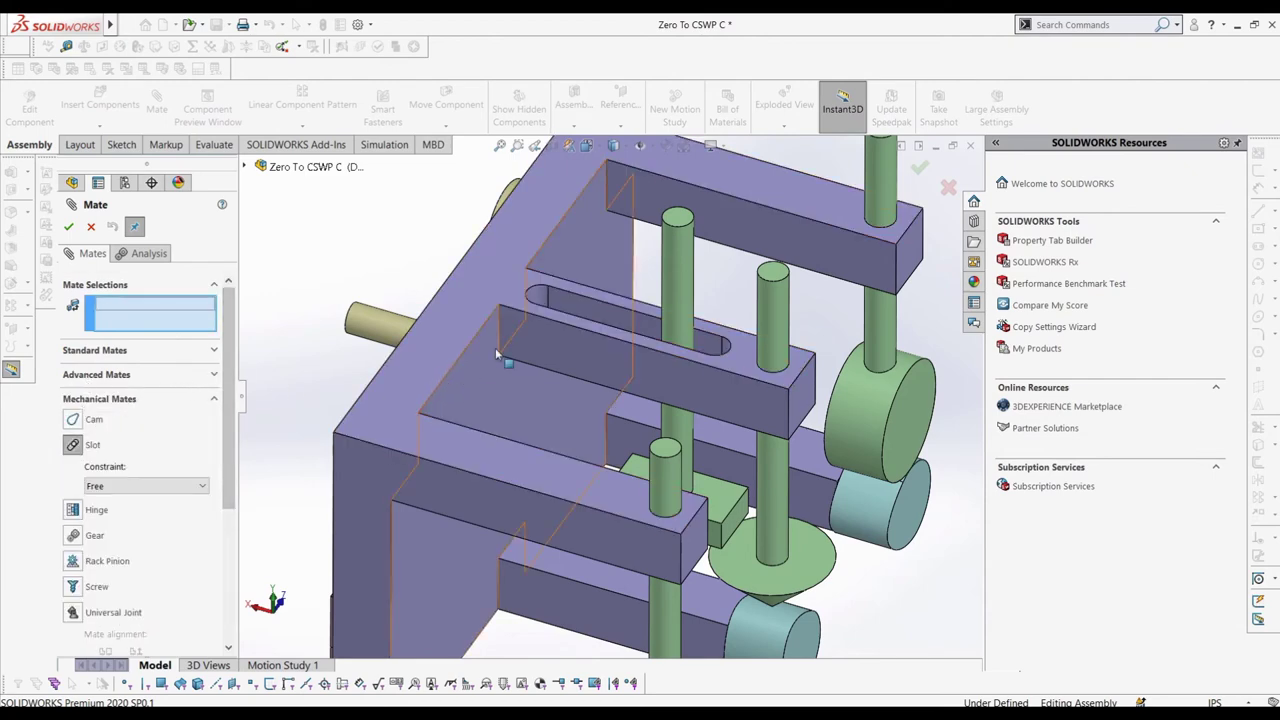
{"action": "left_click", "coordinate": [540, 302]}
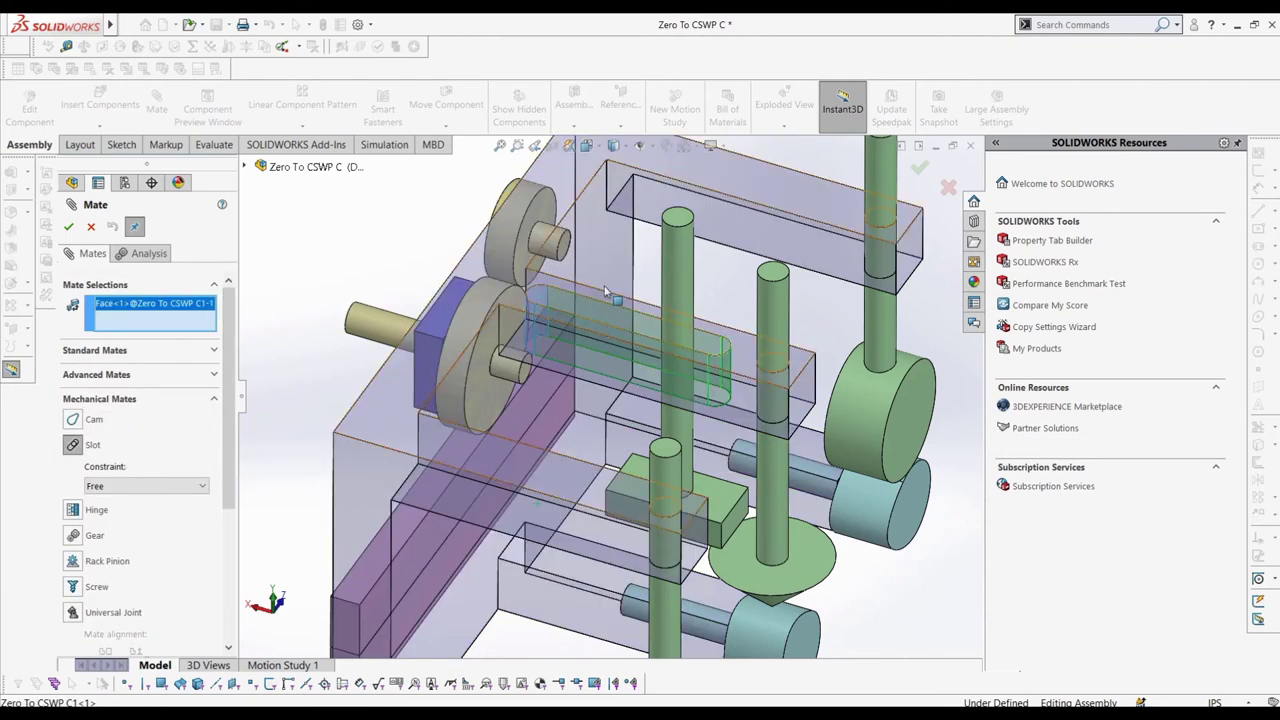
{"action": "left_click", "coordinate": [676, 280]}
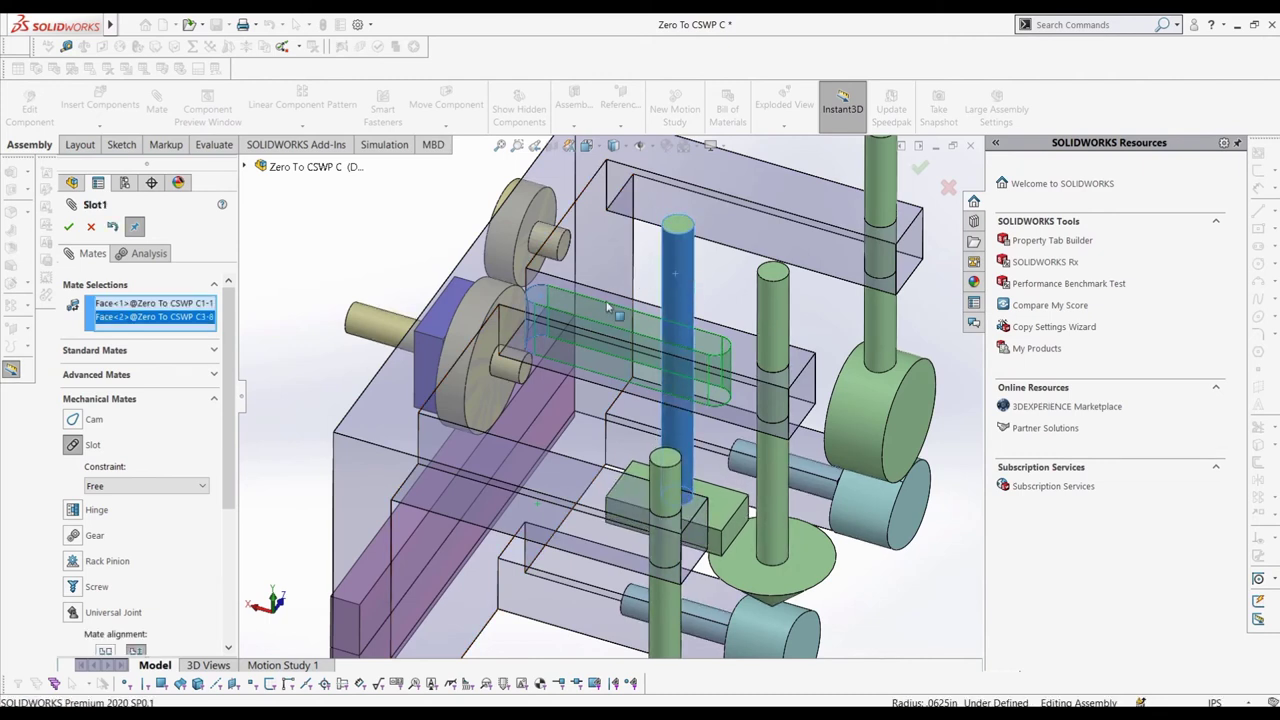
{"action": "left_click", "coordinate": [198, 481]}
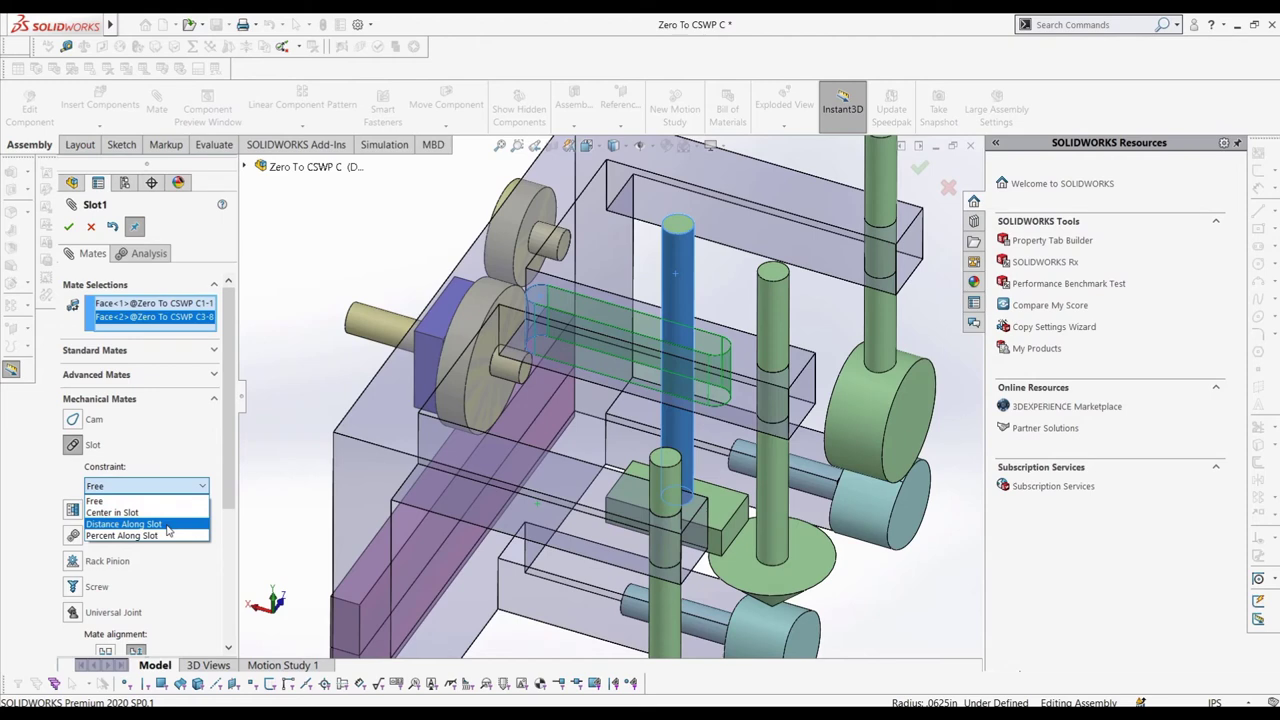
{"action": "left_click", "coordinate": [64, 232]}
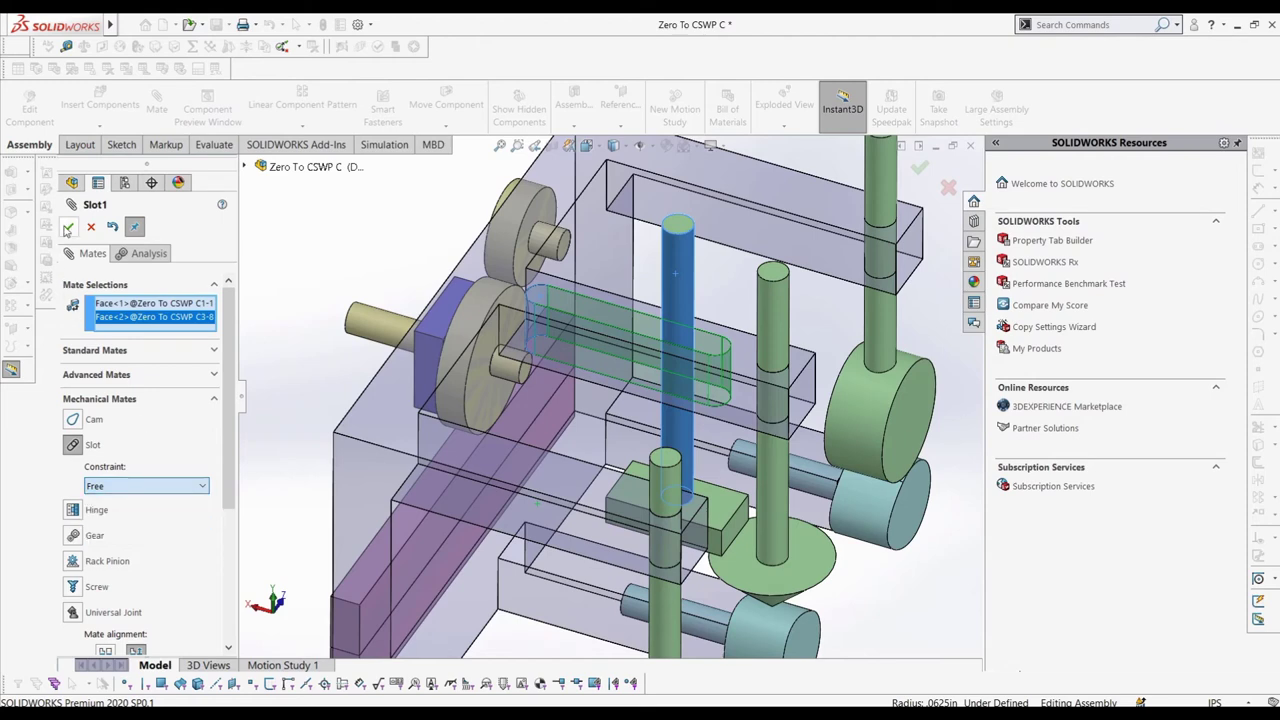
{"action": "left_click", "coordinate": [68, 226]}
{"action": "left_click", "coordinate": [90, 227]}
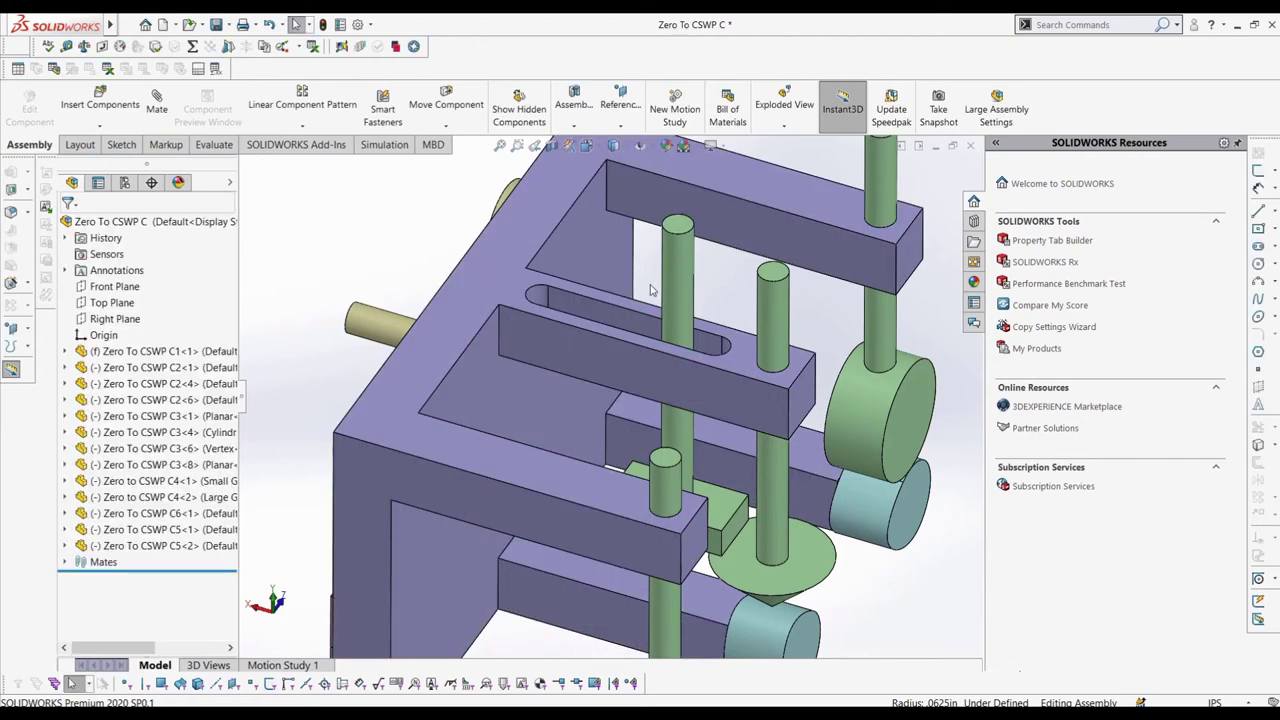
- Slide the C3<8> follower along the frame's slot to check its range of motion
{"action": "left_click_drag", "start_coordinate": [665, 260], "coordinate": [528, 258]}
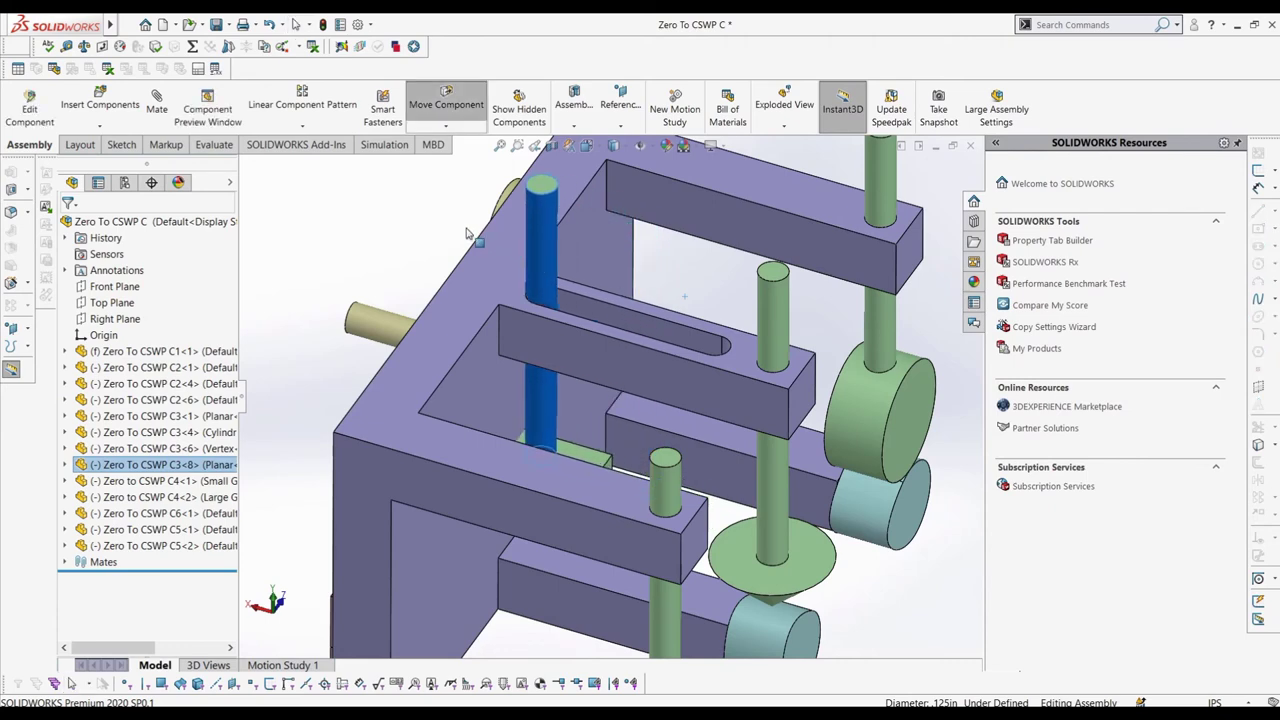
{"action": "left_click_drag", "start_coordinate": [465, 233], "coordinate": [430, 250]}
{"action": "left_click", "coordinate": [402, 243]}
- Examine the two gears, the block on the shaft and the two racks on the back of the frame
{"action": "middle_click_drag", "start_coordinate": [490, 409], "coordinate": [567, 346]}
{"action": "scroll", "coordinate": [567, 348], "scroll_direction": "up", "scroll_amount": 4}
{"action": "scroll", "coordinate": [443, 406], "scroll_direction": "down", "scroll_amount": 4}
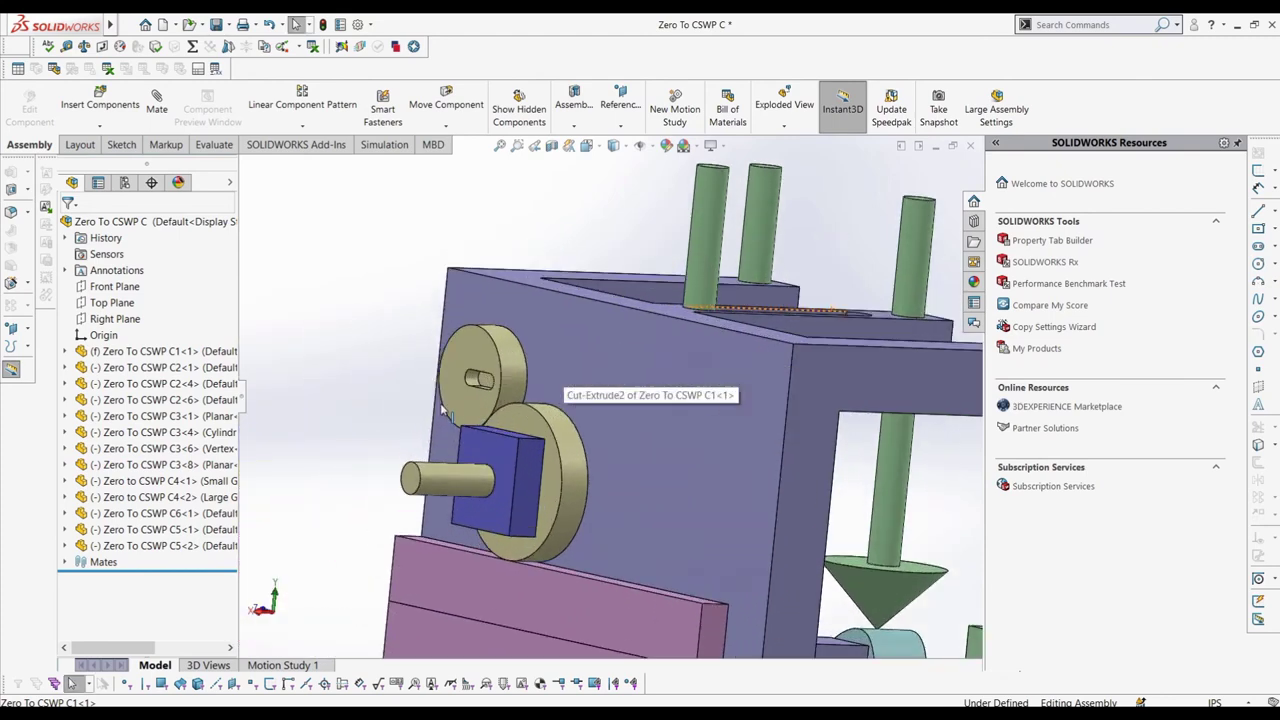
{"action": "middle_click_drag", "start_coordinate": [440, 406], "coordinate": [622, 432]}
{"action": "scroll", "coordinate": [622, 432], "scroll_direction": "down", "scroll_amount": 3}
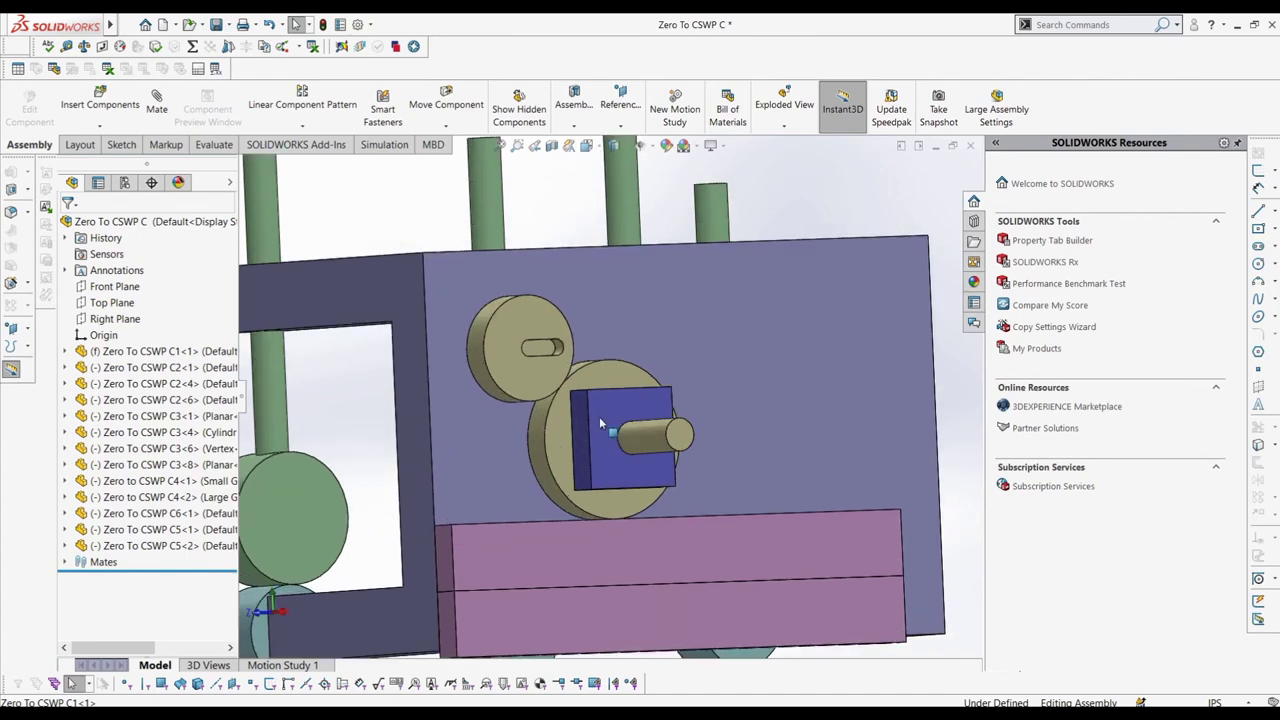
{"action": "left_click", "coordinate": [622, 432]}
{"action": "left_click", "coordinate": [750, 220]}
{"action": "middle_click_drag", "start_coordinate": [668, 302], "coordinate": [657, 433]}
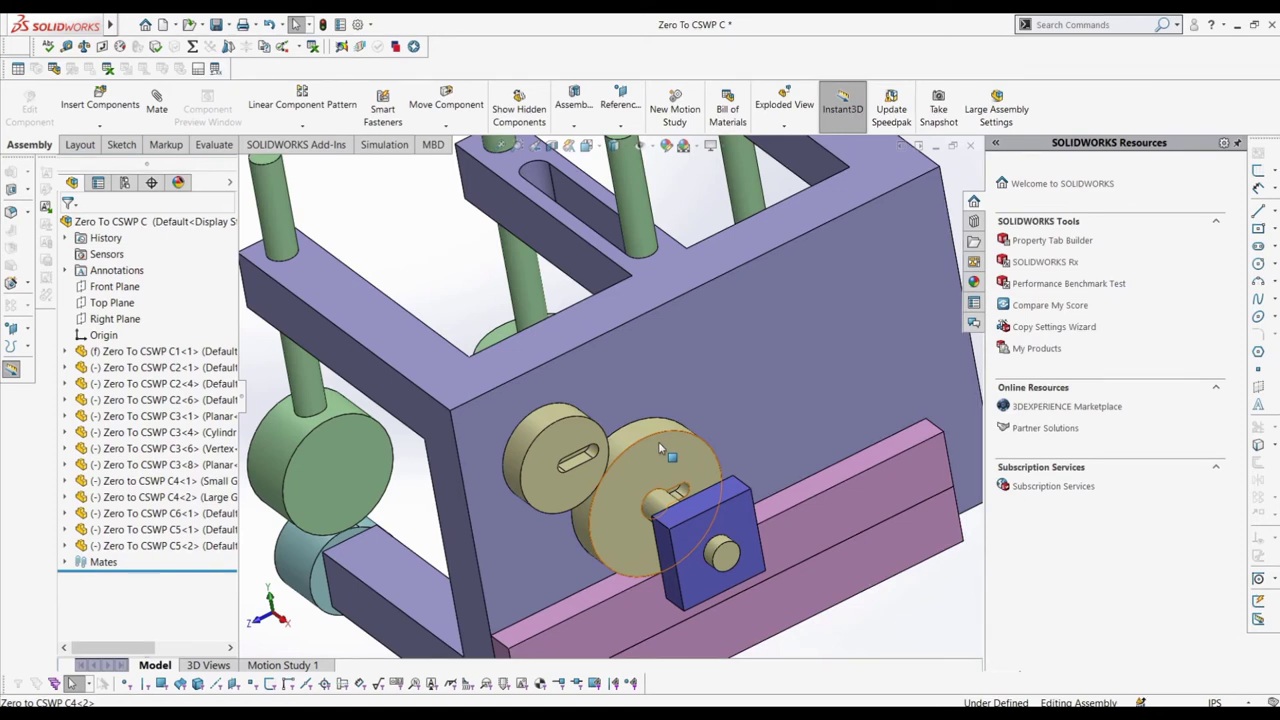
- Add a reversed Gear mate between the outer faces of the small and large gears with a 0.4in : 0.6in ratio
{"action": "left_click", "coordinate": [157, 110]}
{"action": "left_click", "coordinate": [170, 352]}
{"action": "left_click", "coordinate": [156, 376]}
{"action": "left_click", "coordinate": [117, 376]}
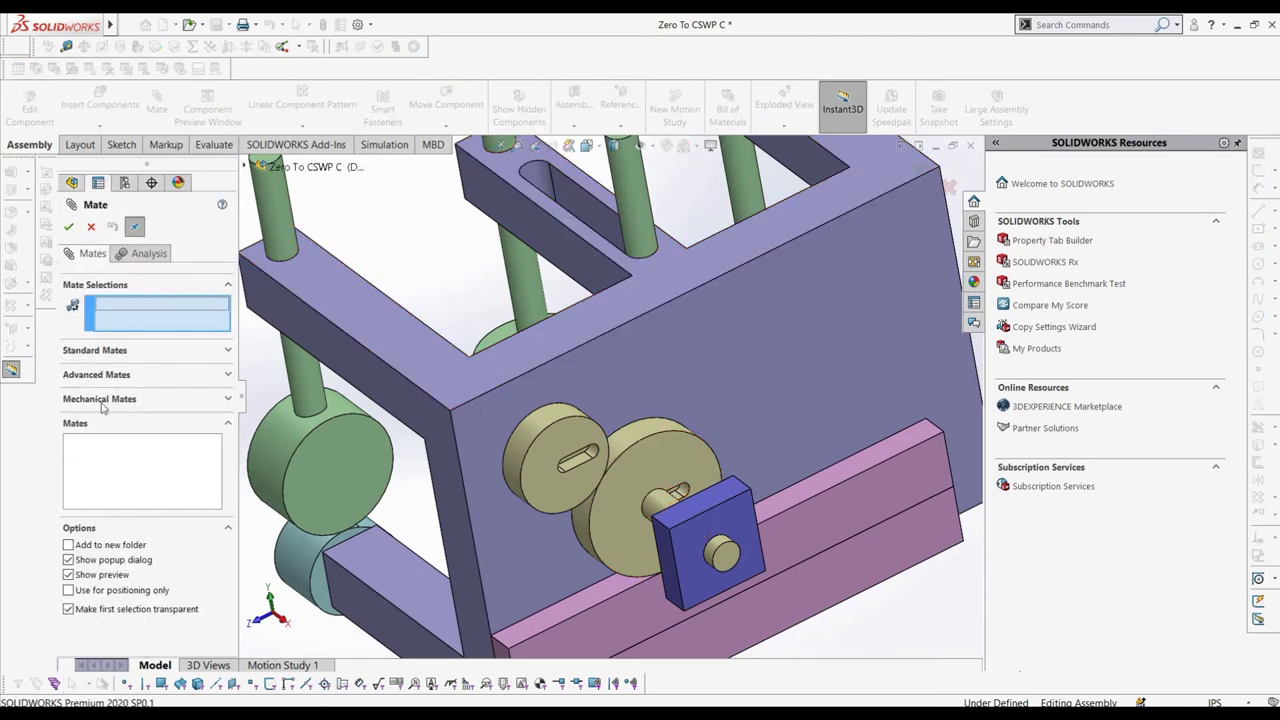
{"action": "left_click", "coordinate": [105, 400]}
{"action": "left_click", "coordinate": [90, 496]}
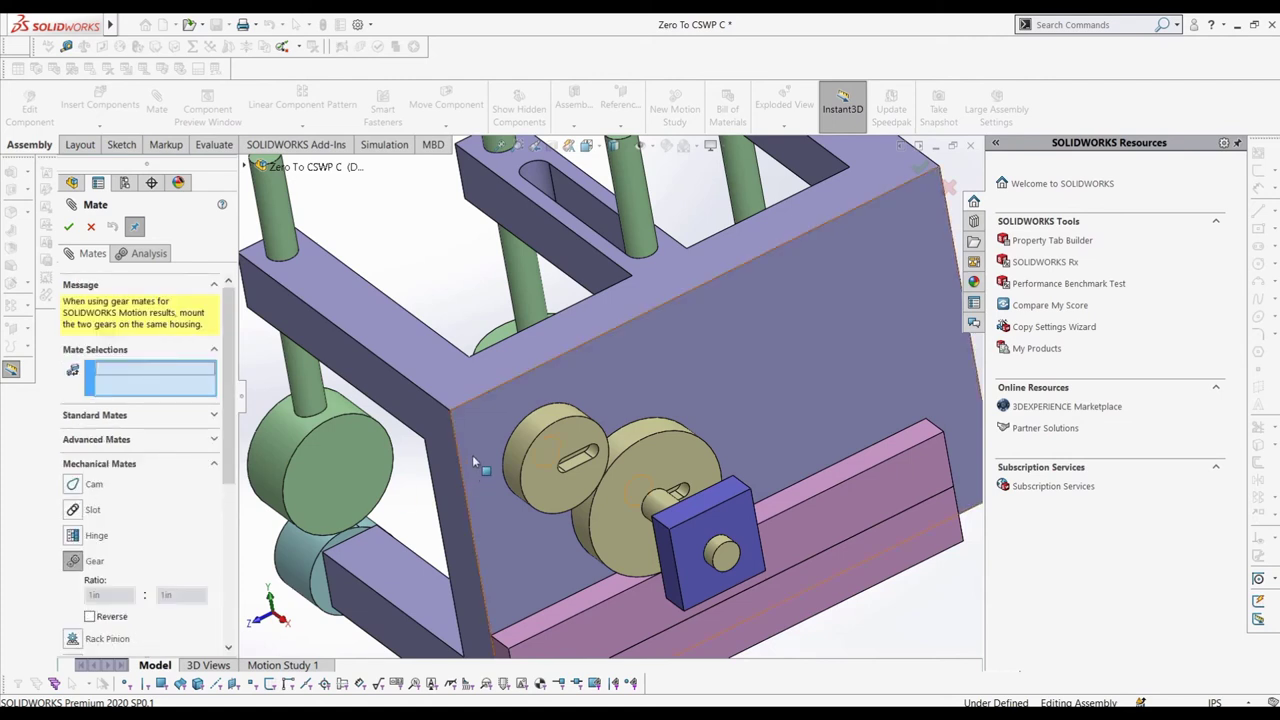
{"action": "left_click", "coordinate": [543, 430]}
{"action": "left_click", "coordinate": [624, 434]}
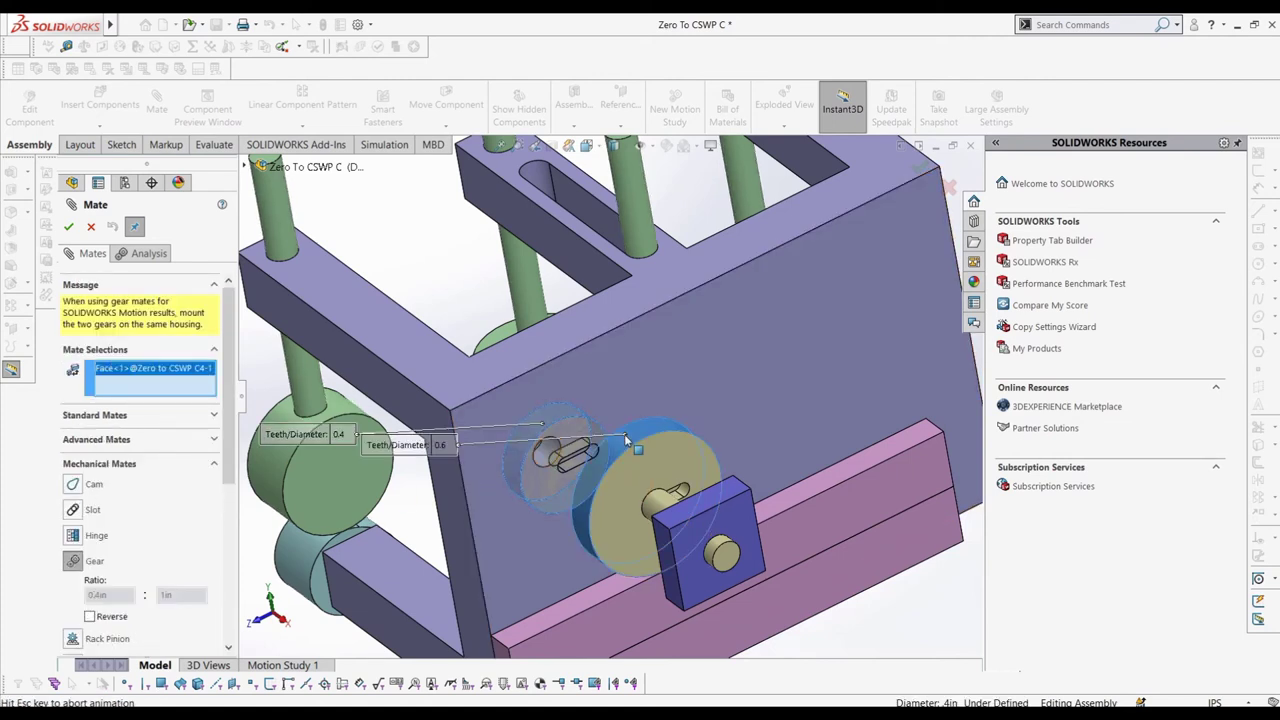
{"action": "scroll", "coordinate": [150, 470], "scroll_direction": "down", "scroll_amount": 2}
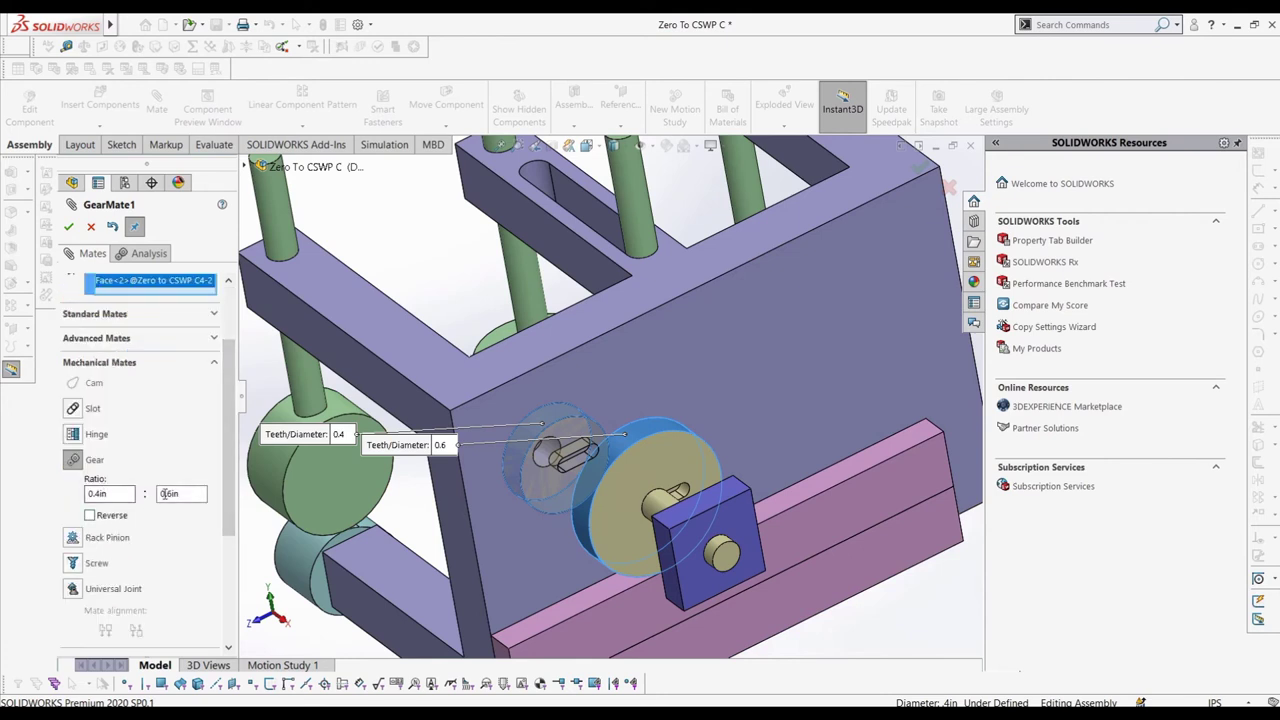
{"action": "left_click", "coordinate": [90, 515]}
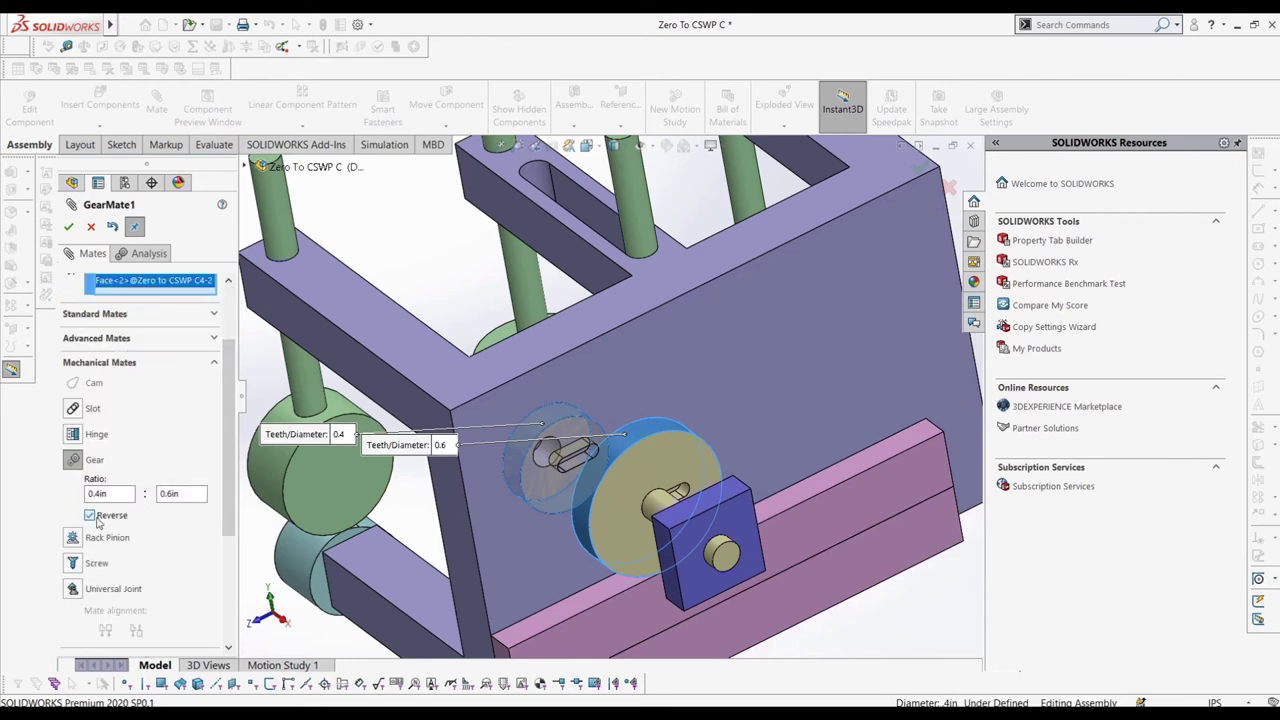
{"action": "left_click", "coordinate": [70, 228]}
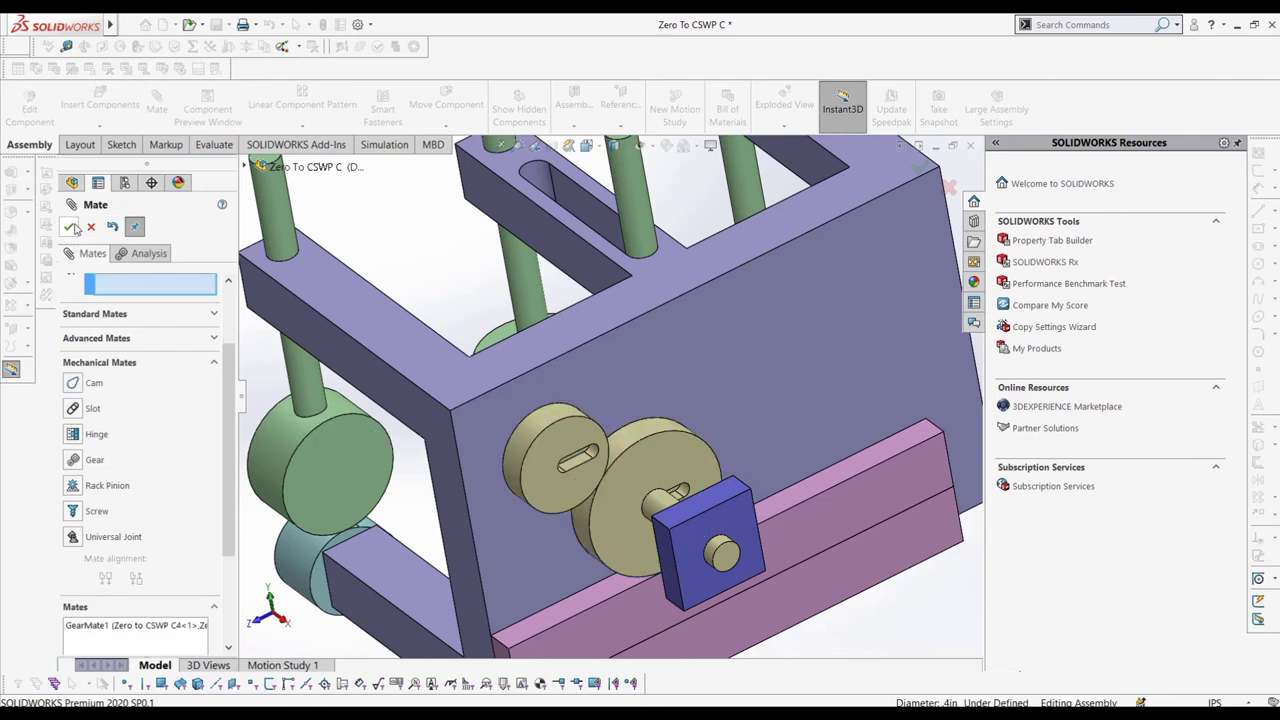
- Rotate the small gear to check that it drives the large gear
{"action": "left_click_drag", "start_coordinate": [560, 447], "coordinate": [598, 632]}
{"action": "scroll", "coordinate": [664, 562], "scroll_direction": "up", "scroll_amount": 4}
{"action": "scroll", "coordinate": [655, 470], "scroll_direction": "down", "scroll_amount": 4}
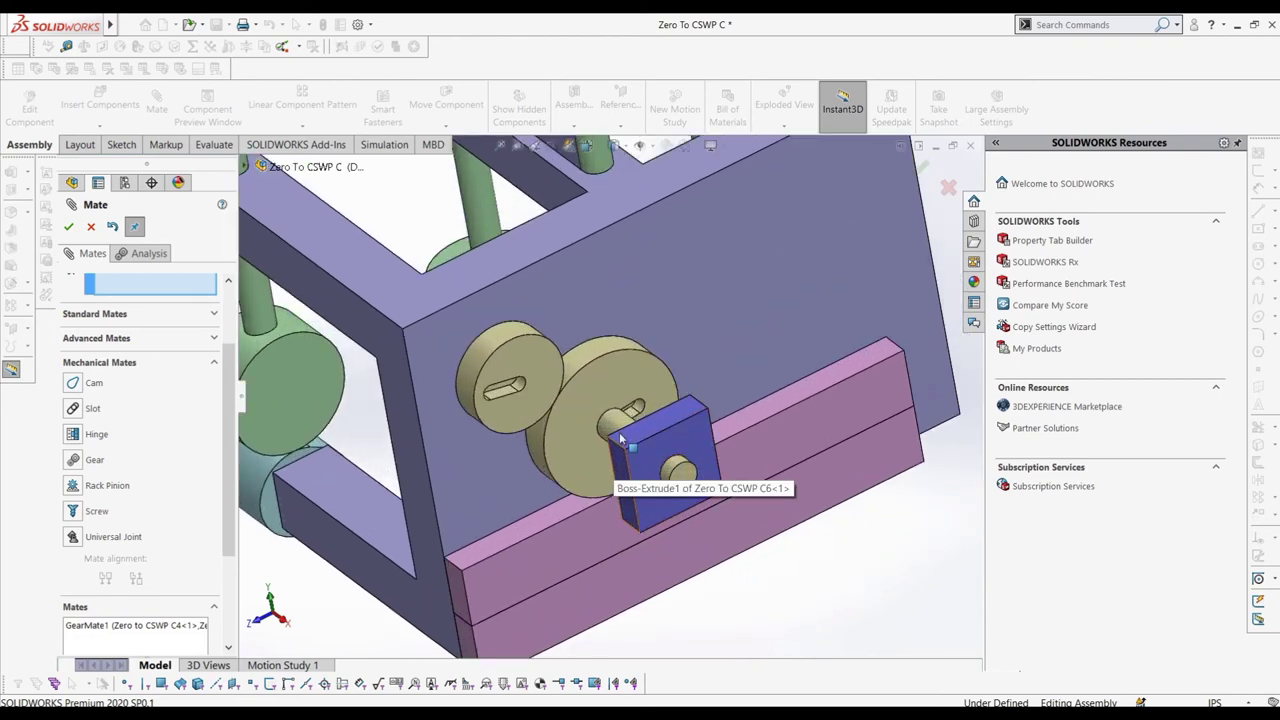
- Move the blue C6<1> block off the large gear's shaft to expose the gear and rack
{"action": "middle_click_drag", "start_coordinate": [620, 433], "coordinate": [662, 380]}
{"action": "left_click_drag", "start_coordinate": [648, 447], "coordinate": [966, 460]}
{"action": "scroll", "coordinate": [704, 430], "scroll_direction": "up", "scroll_amount": 2}
{"action": "middle_click_drag", "start_coordinate": [704, 430], "coordinate": [694, 490]}
{"action": "scroll", "coordinate": [516, 540], "scroll_direction": "down", "scroll_amount": 2}
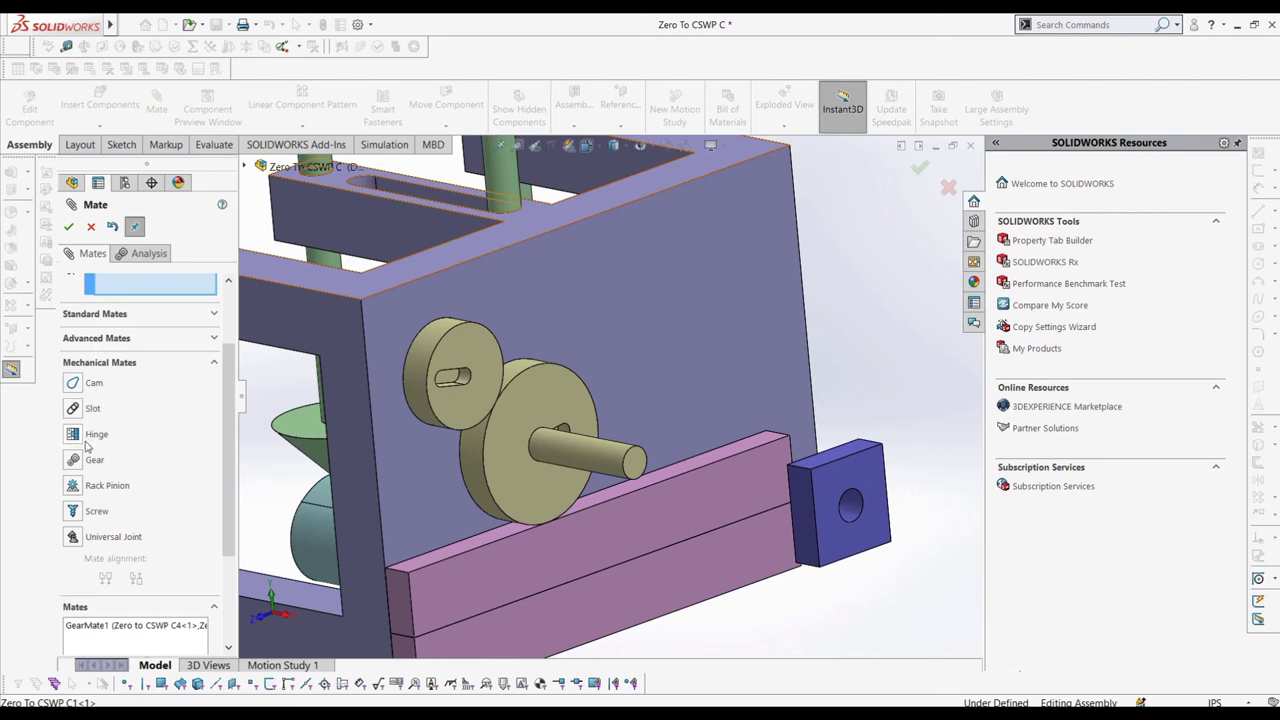
- Add a Rack Pinion mate between the upper rack's top edge and the large gear's circular edge, using a 0.6in pinion pitch diameter
{"action": "left_click", "coordinate": [73, 485]}
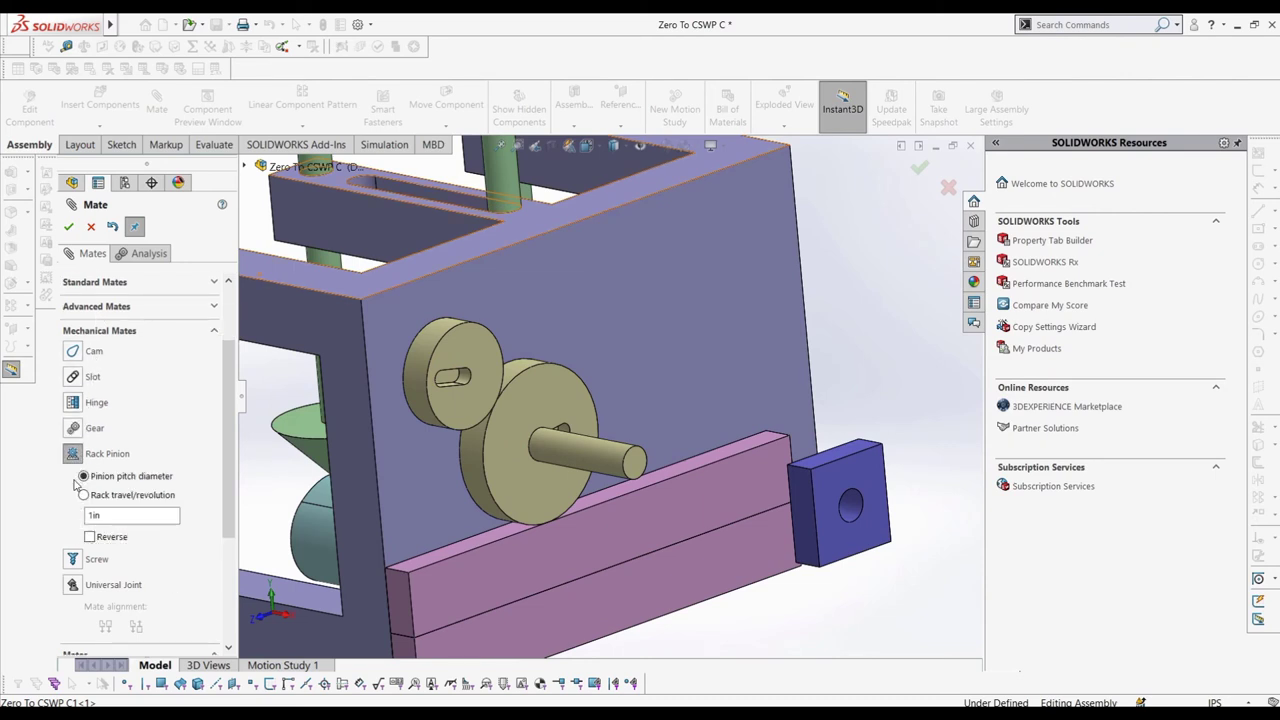
{"action": "left_click", "coordinate": [183, 354]}
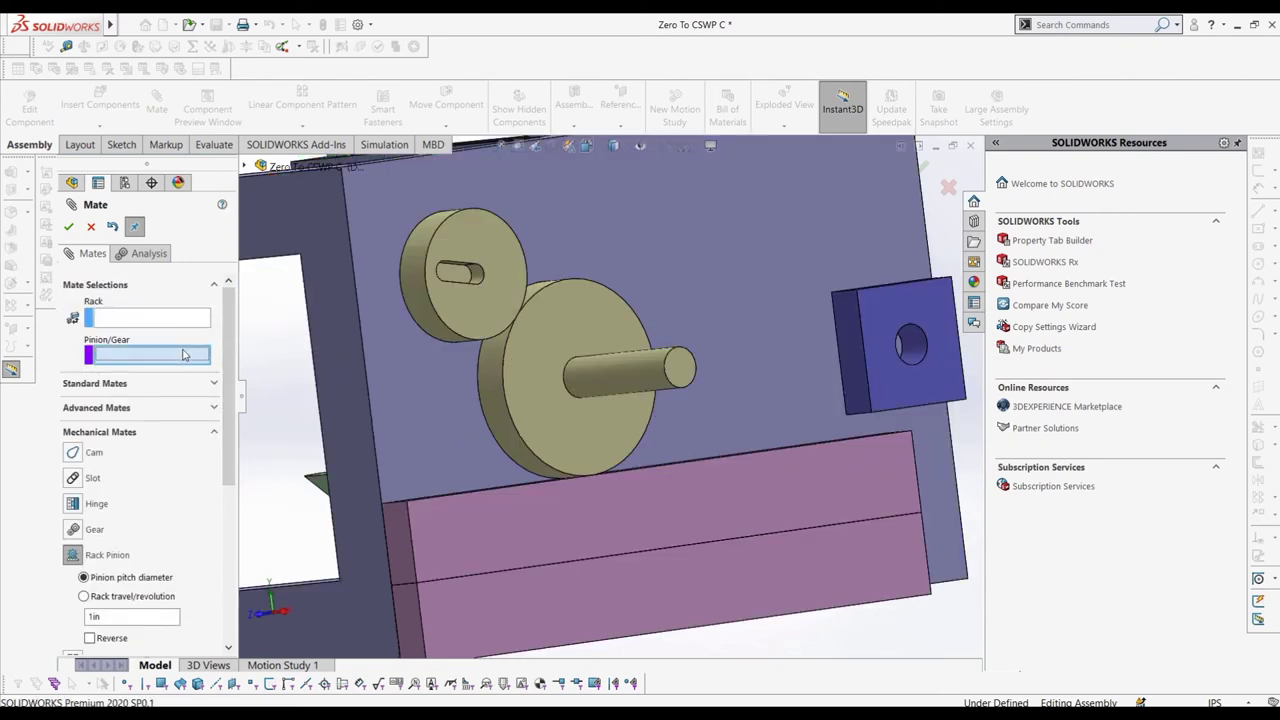
{"action": "left_click", "coordinate": [504, 402]}
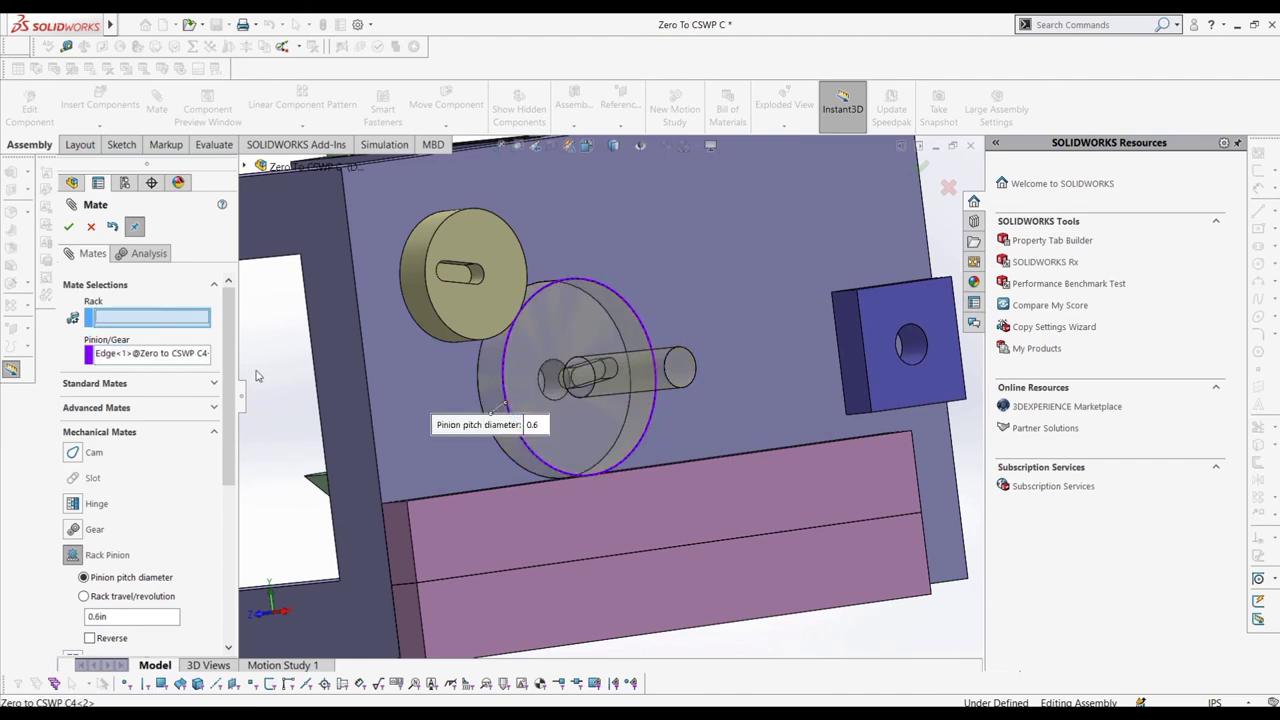
{"action": "middle_click_drag", "start_coordinate": [415, 395], "coordinate": [468, 495]}
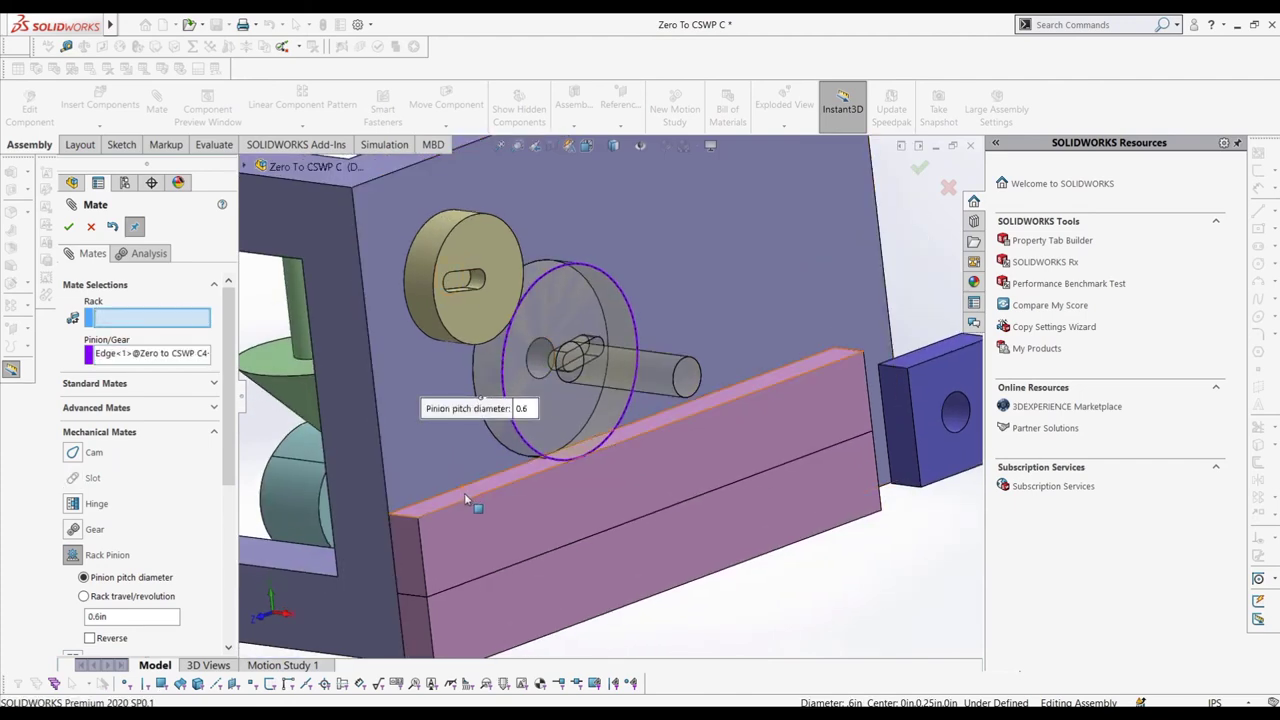
{"action": "left_click", "coordinate": [463, 500]}
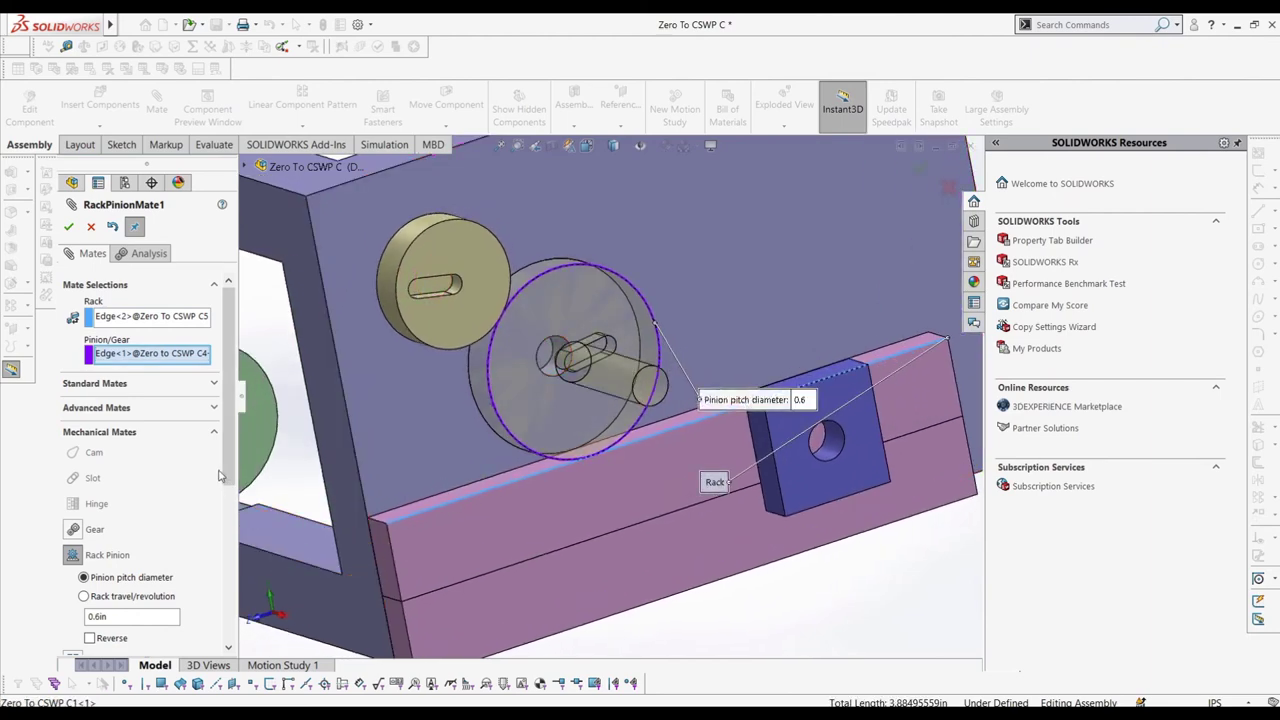
{"action": "scroll", "coordinate": [222, 476], "scroll_direction": "down", "scroll_amount": 2}
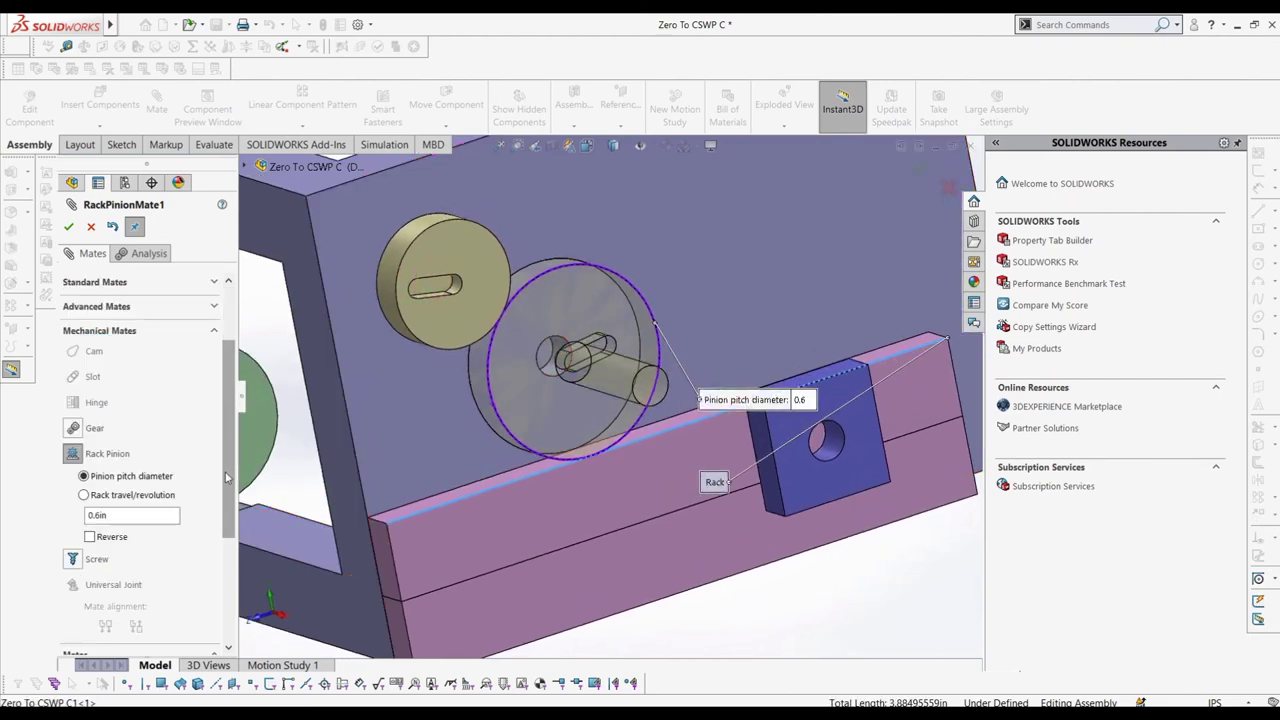
{"action": "left_click", "coordinate": [150, 482]}
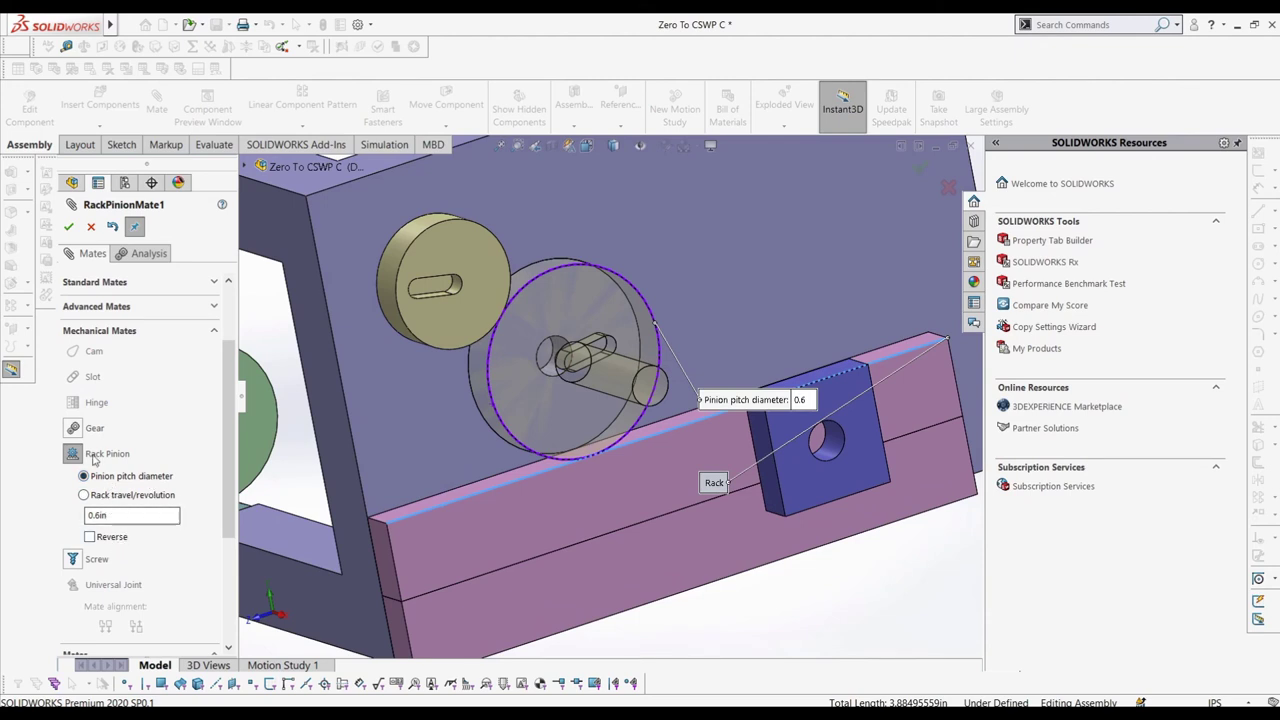
{"action": "left_click", "coordinate": [68, 226]}
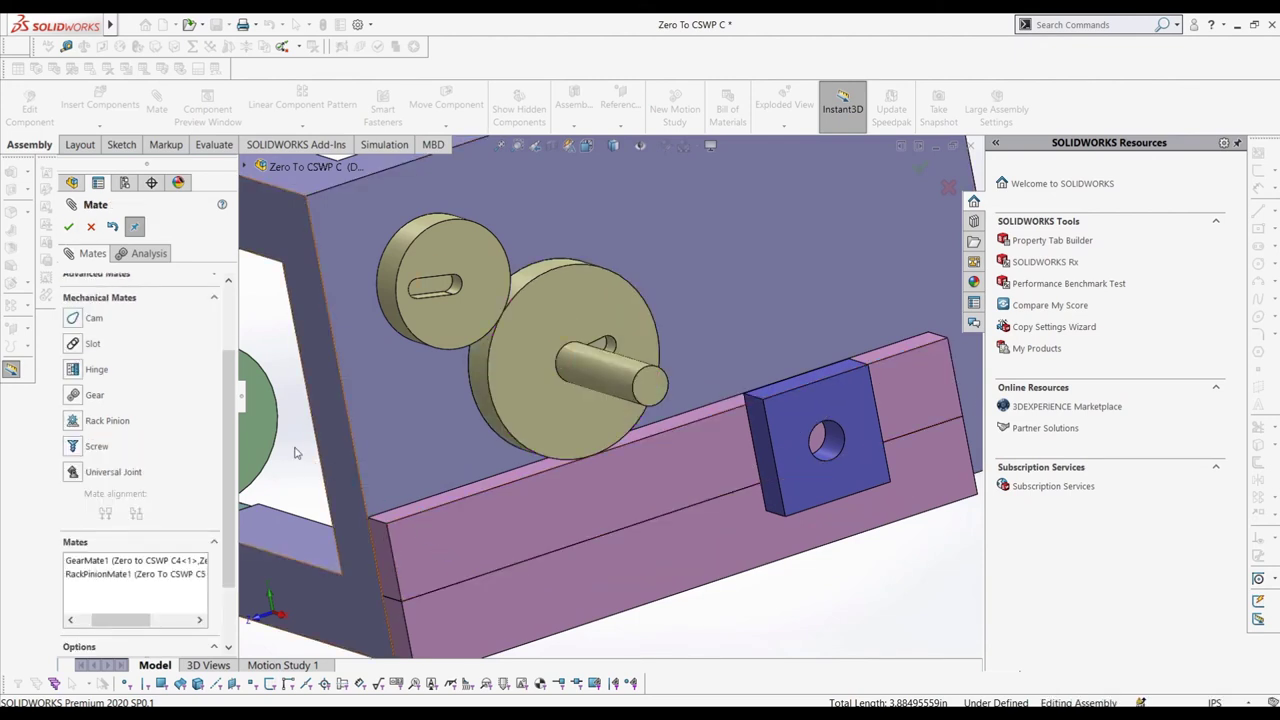
- Move the upper rack C5<1> back and forth to check that it turns the gears
{"action": "mouse_move", "coordinate": [521, 524]}
{"action": "left_mouse_down"}
{"action": "mouse_move", "coordinate": [437, 569]}
{"action": "mouse_move", "coordinate": [306, 605]}
{"action": "mouse_move", "coordinate": [513, 521]}
{"action": "left_mouse_up"}
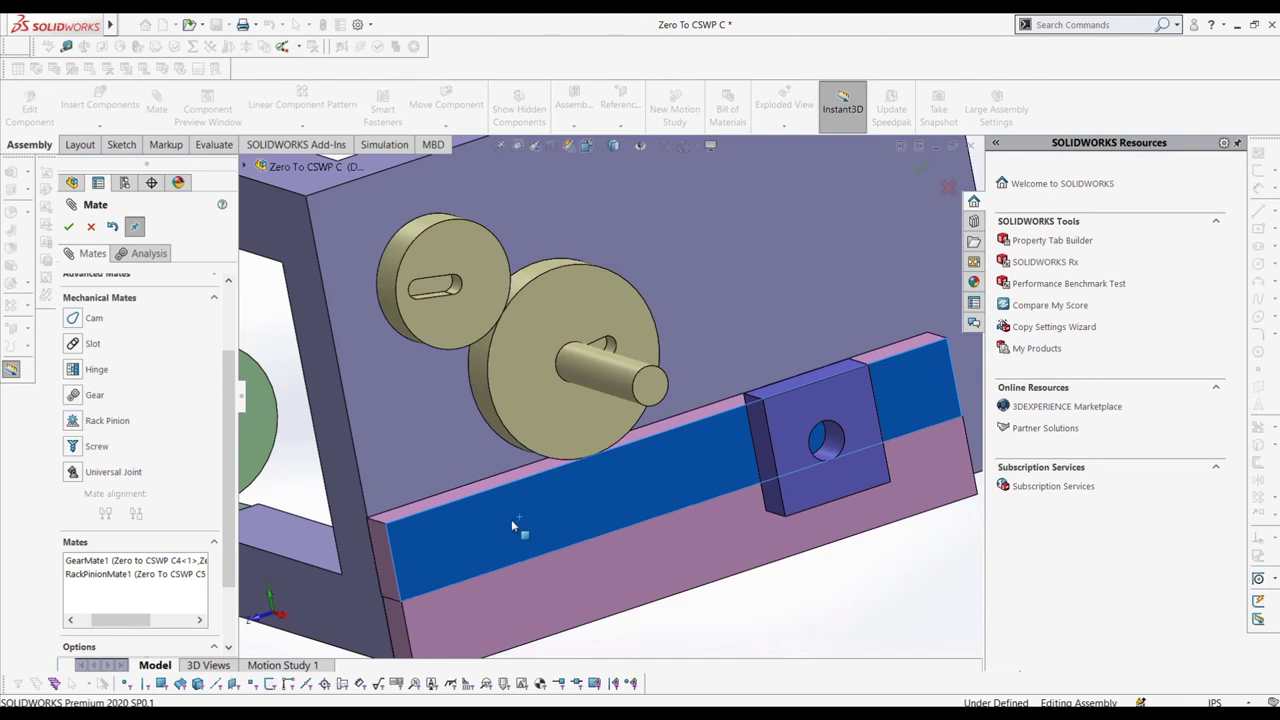
{"action": "left_click_drag", "start_coordinate": [513, 518], "coordinate": [512, 520]}
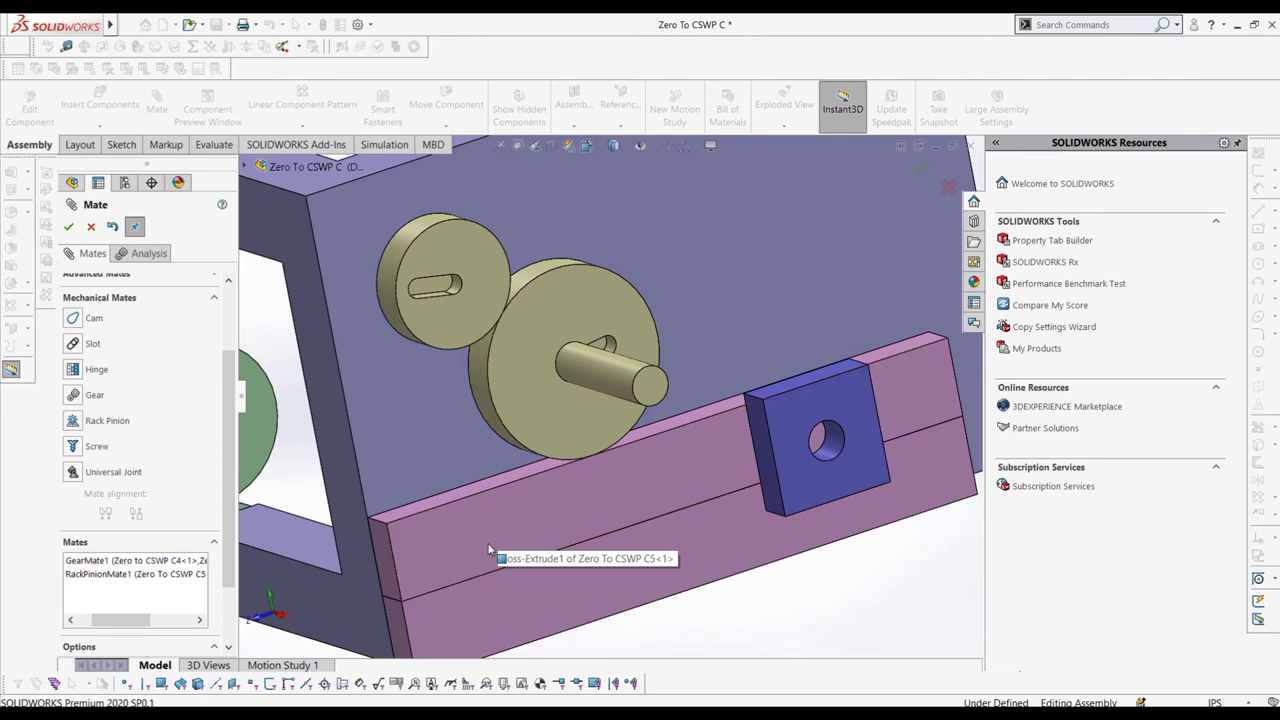
{"action": "scroll", "coordinate": [152, 382], "scroll_direction": "up", "scroll_amount": 2}
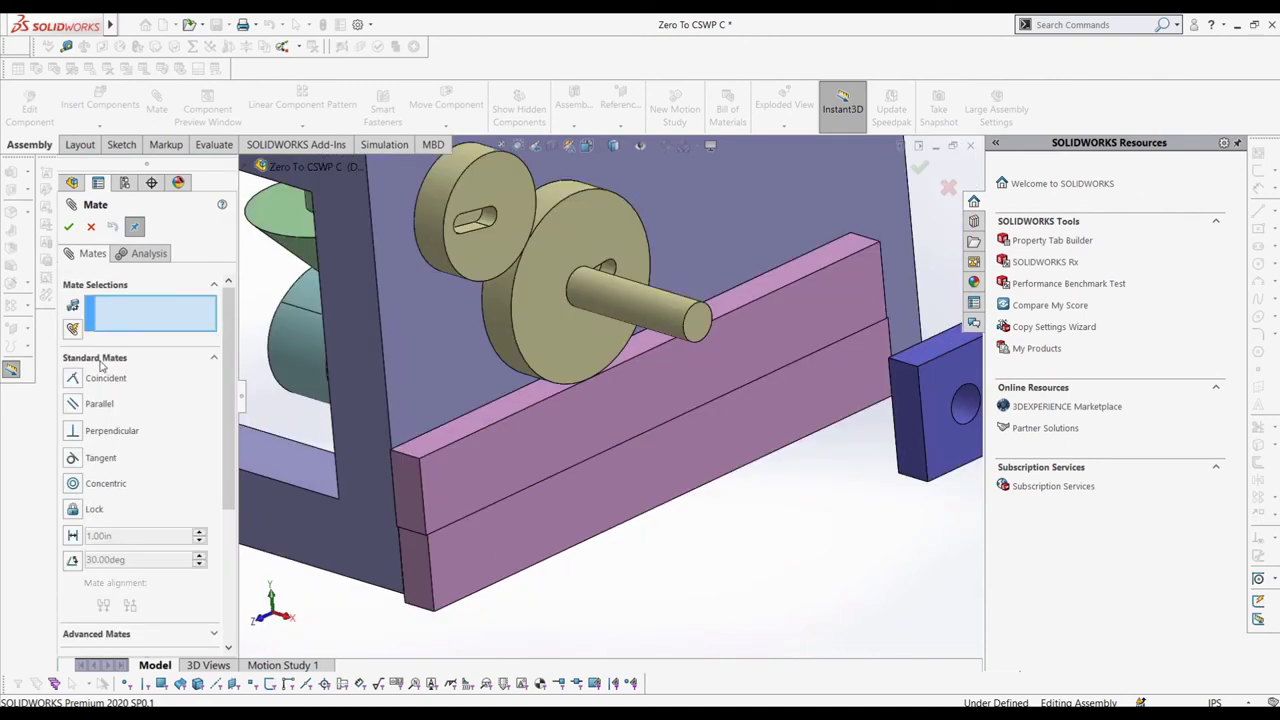
- Start a Linear/Linear Coupler mate between the matching end faces of the upper and lower racks
{"action": "left_click", "coordinate": [100, 362]}
{"action": "left_click", "coordinate": [100, 385]}
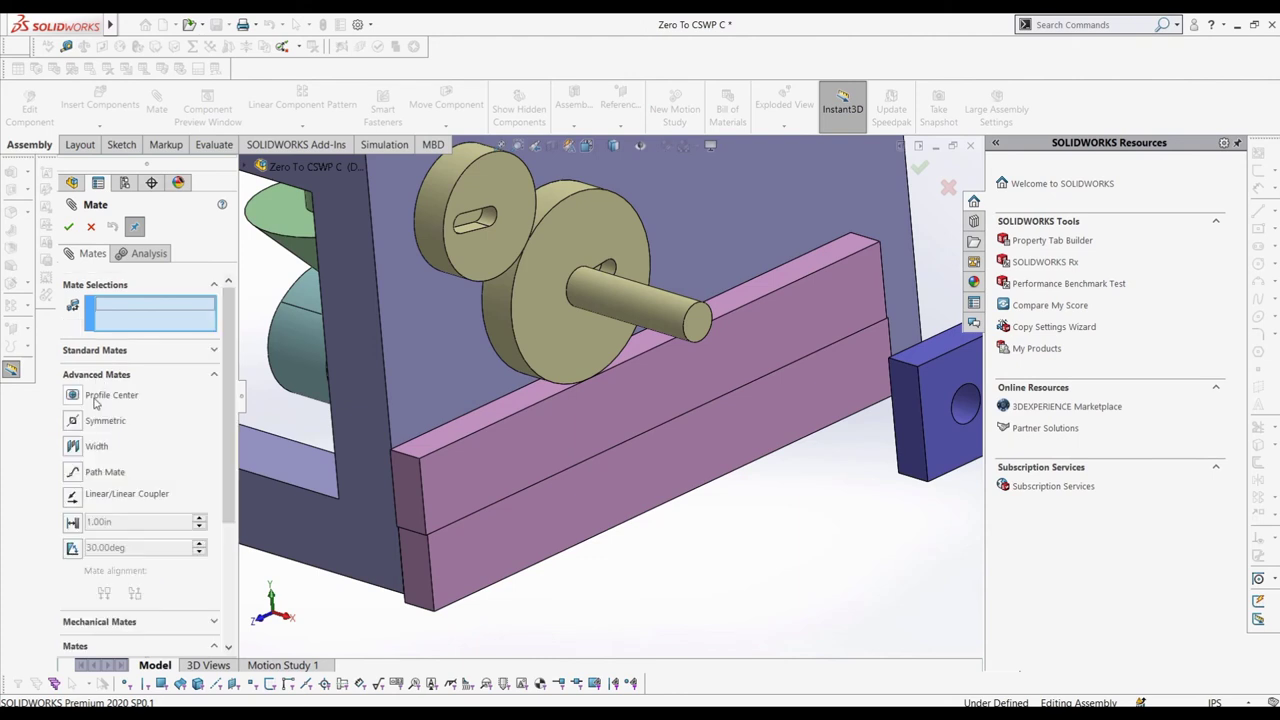
{"action": "left_click", "coordinate": [100, 492]}
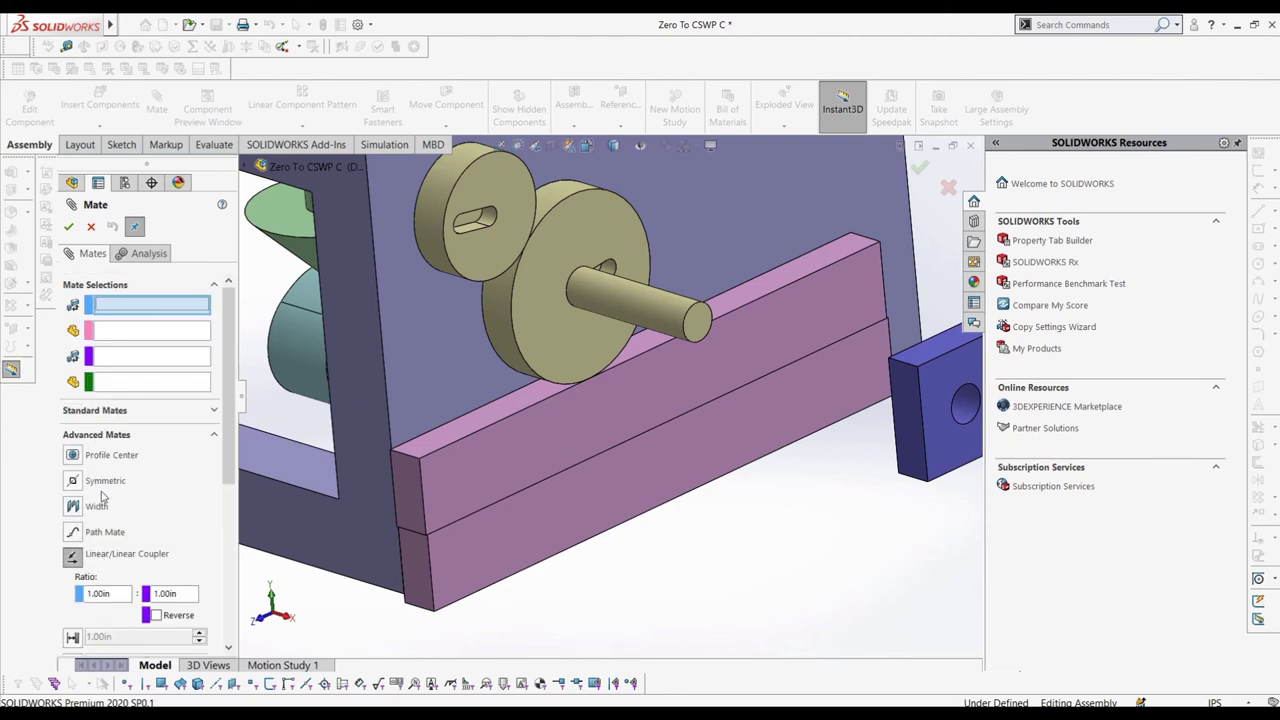
{"action": "left_click", "coordinate": [404, 486]}
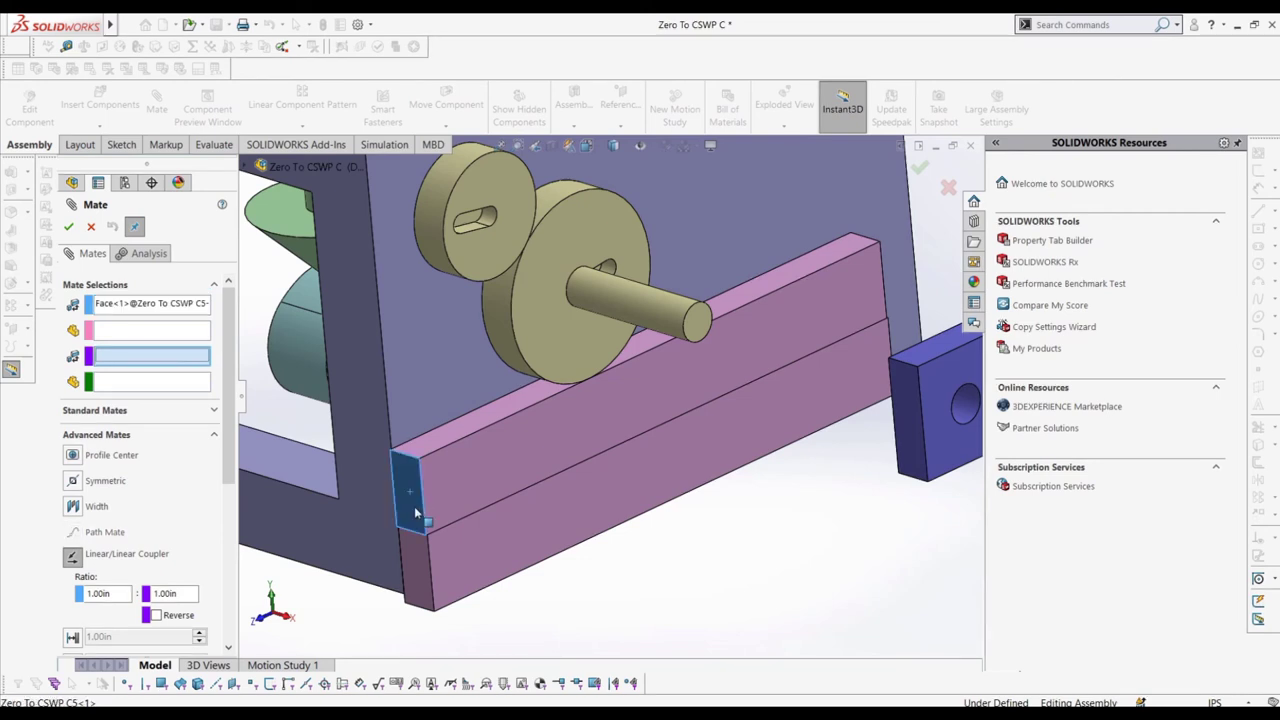
{"action": "left_click", "coordinate": [415, 549]}
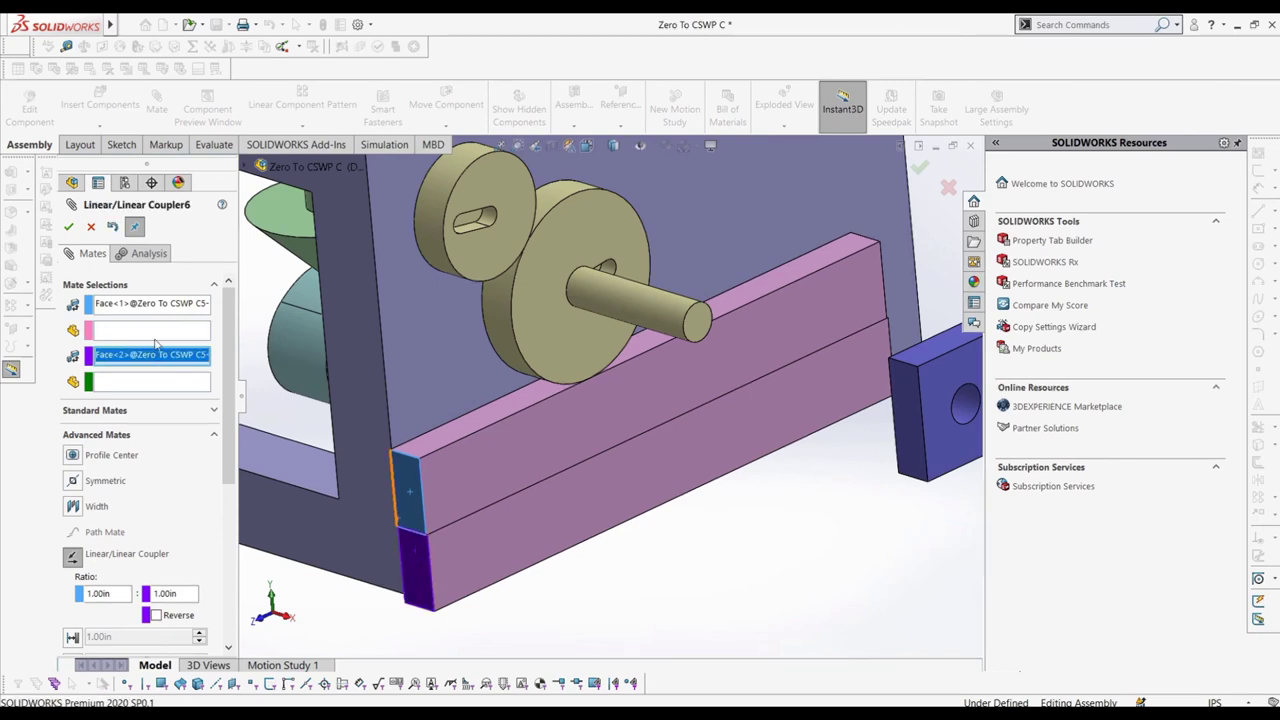
- Set the upper and lower racks as the coupler's reference components, apply it with a 1in : 2in ratio, and try moving the upper rack
{"action": "left_click", "coordinate": [154, 335]}
{"action": "left_click", "coordinate": [461, 465]}
{"action": "left_click", "coordinate": [191, 384]}
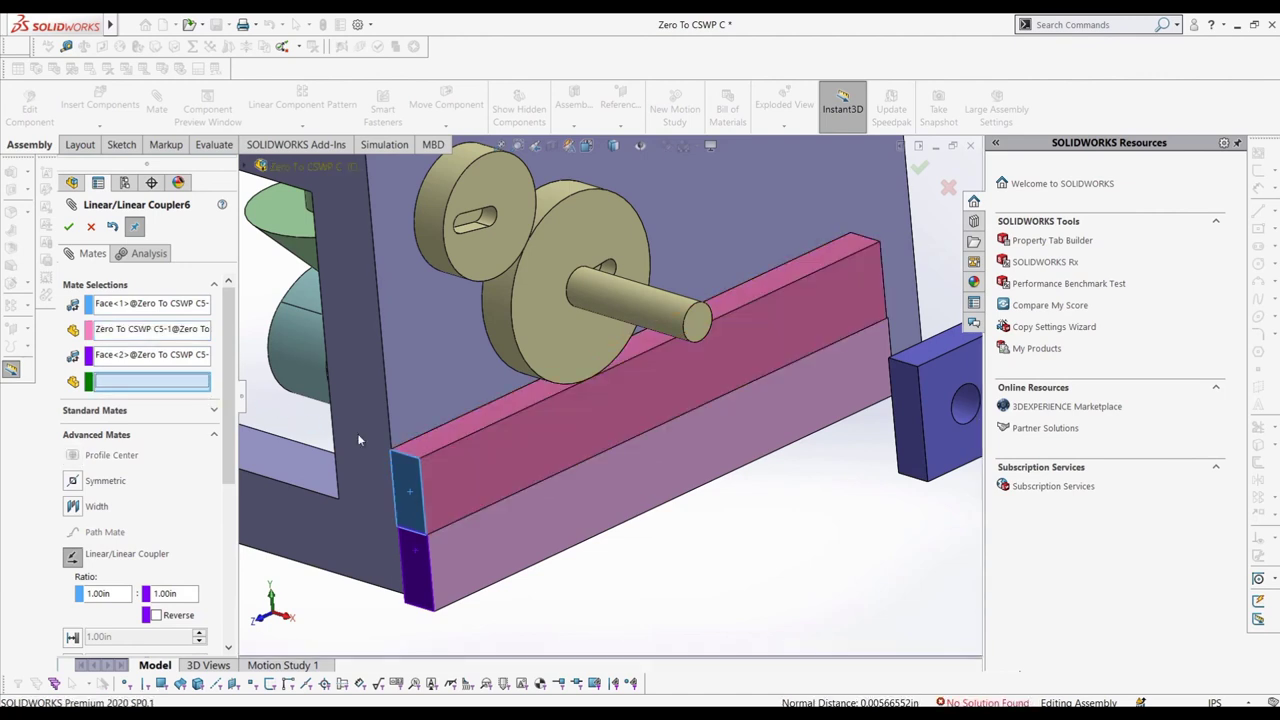
{"action": "left_click", "coordinate": [507, 537]}
{"action": "double_click", "coordinate": [168, 594]}
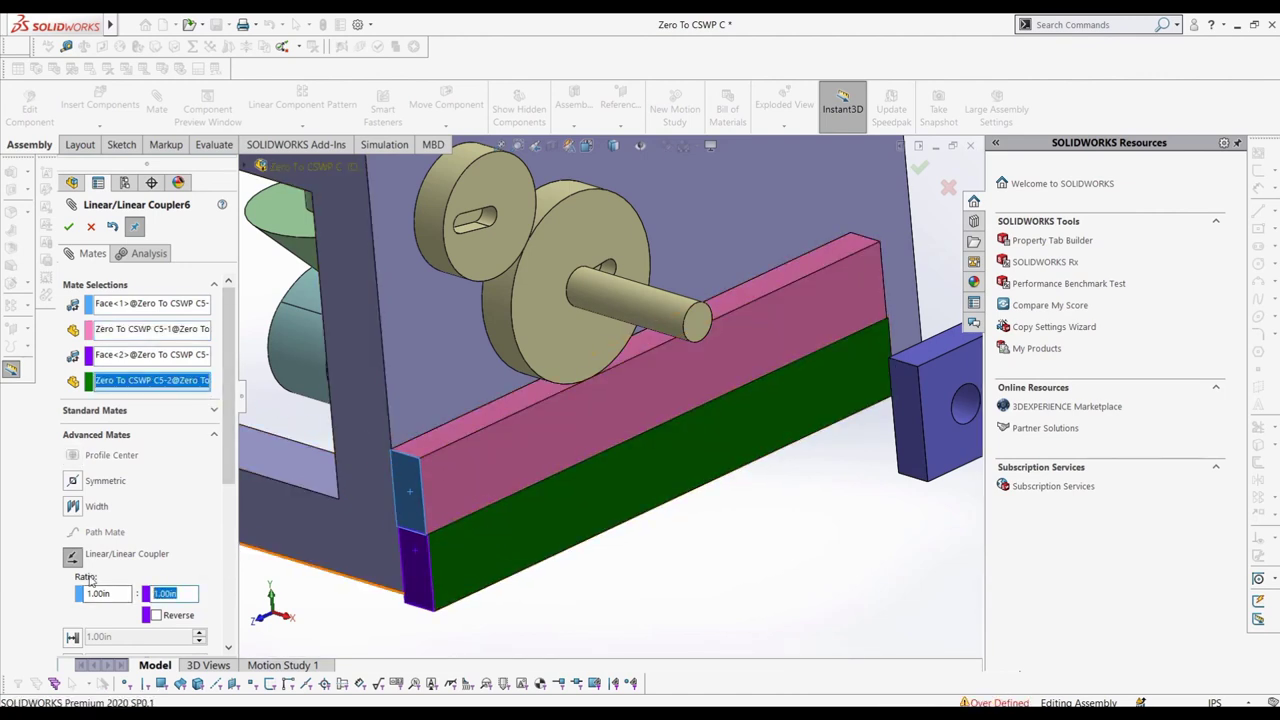
{"action": "type", "text": "2"}
{"action": "left_click", "coordinate": [69, 226]}
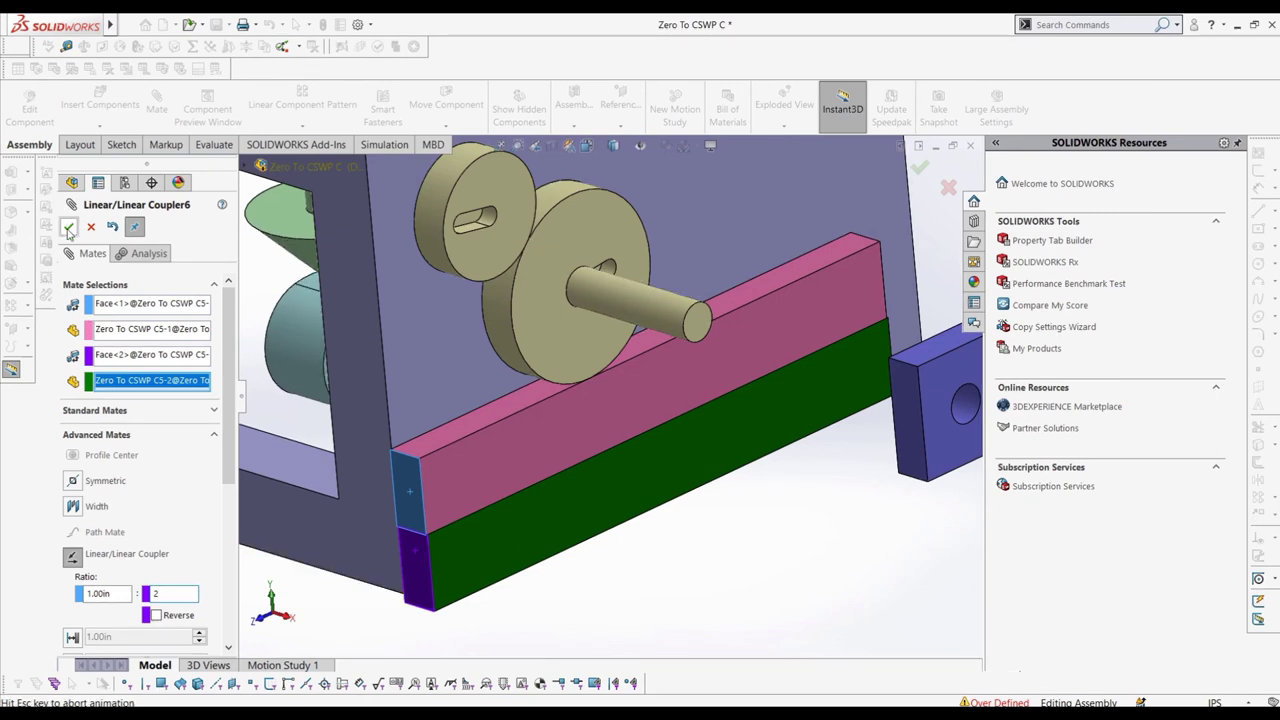
{"action": "left_click", "coordinate": [91, 227]}
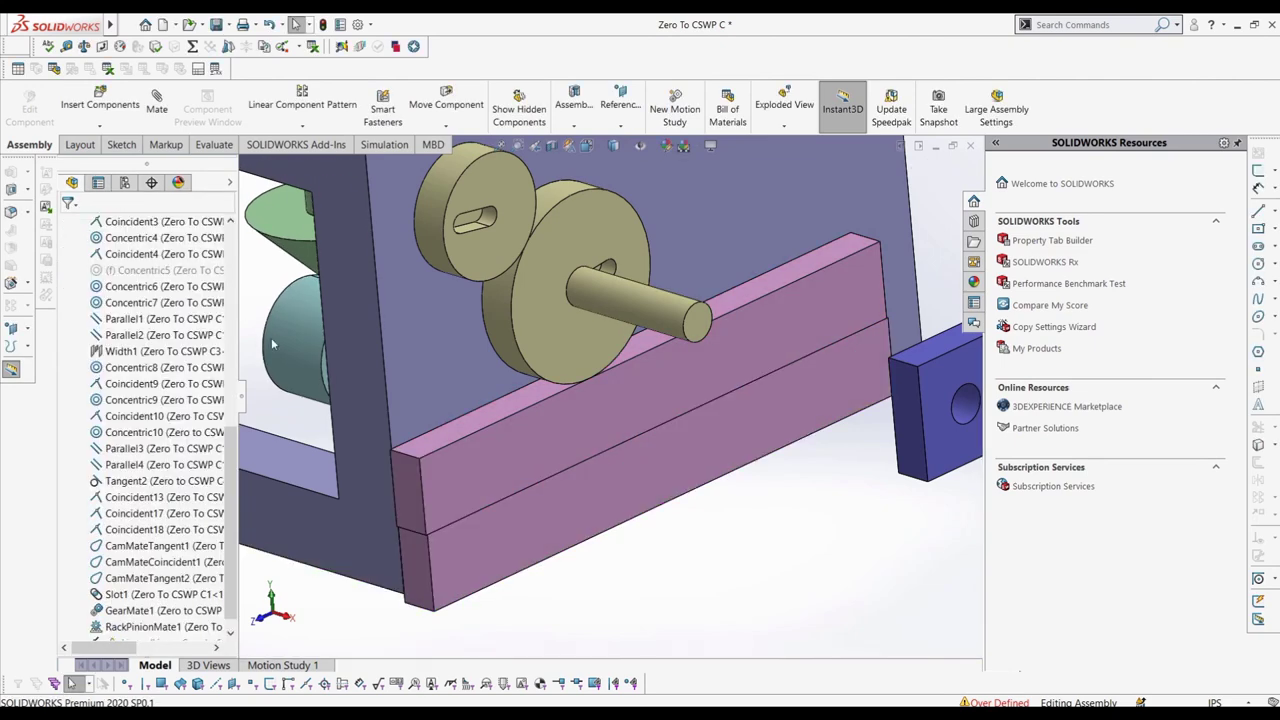
{"action": "mouse_move", "coordinate": [480, 481]}
{"action": "left_mouse_down"}
{"action": "mouse_move", "coordinate": [429, 514]}
{"action": "mouse_move", "coordinate": [497, 489]}
{"action": "mouse_move", "coordinate": [474, 498]}
{"action": "left_mouse_up"}
- Remove both reference components from the Linear/Linear Coupler mate and move the upper rack to test the coupling
{"action": "scroll", "coordinate": [136, 552], "scroll_direction": "down", "scroll_amount": 3}
{"action": "left_click", "coordinate": [155, 628]}
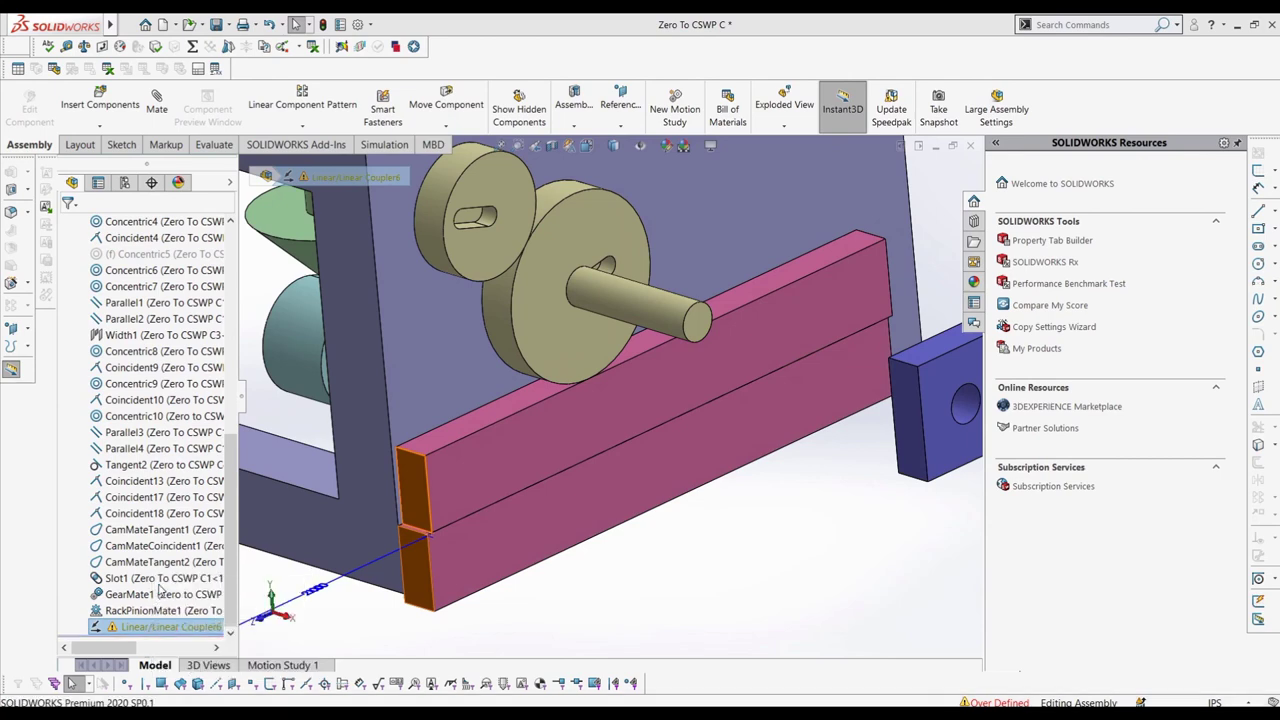
{"action": "left_click", "coordinate": [150, 332]}
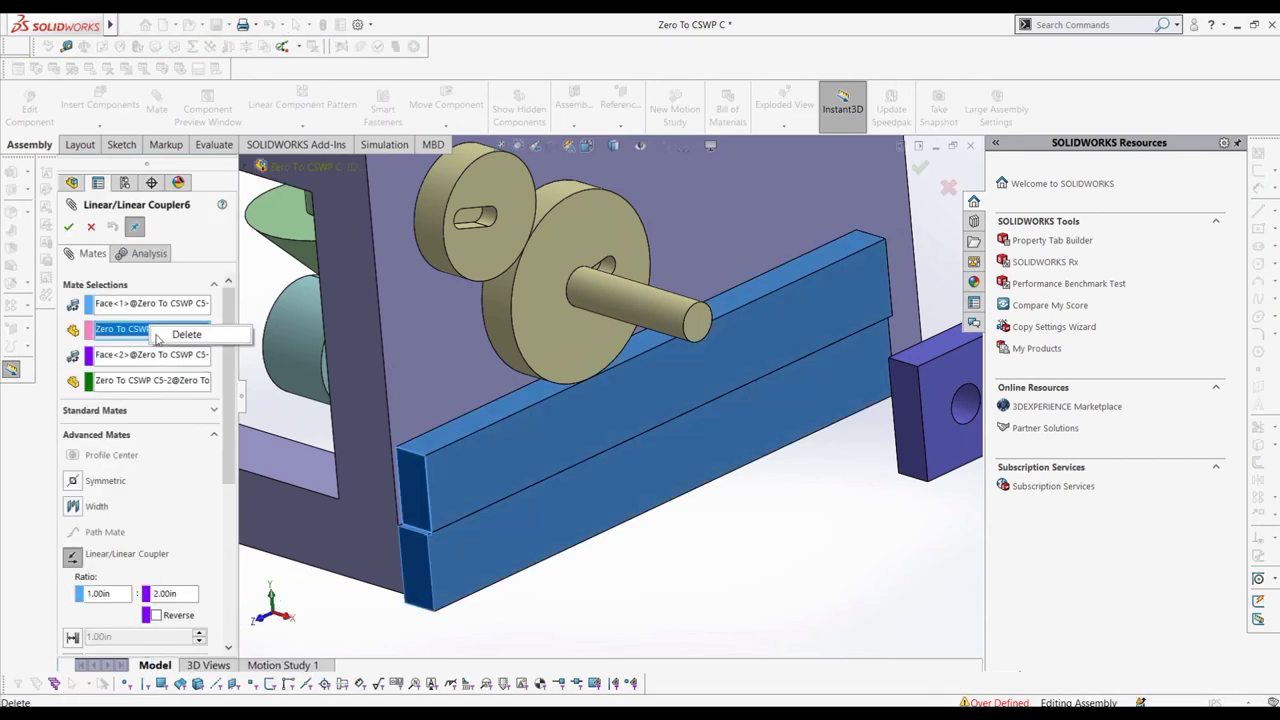
{"action": "right_click", "coordinate": [155, 385]}
{"action": "left_click", "coordinate": [185, 388]}
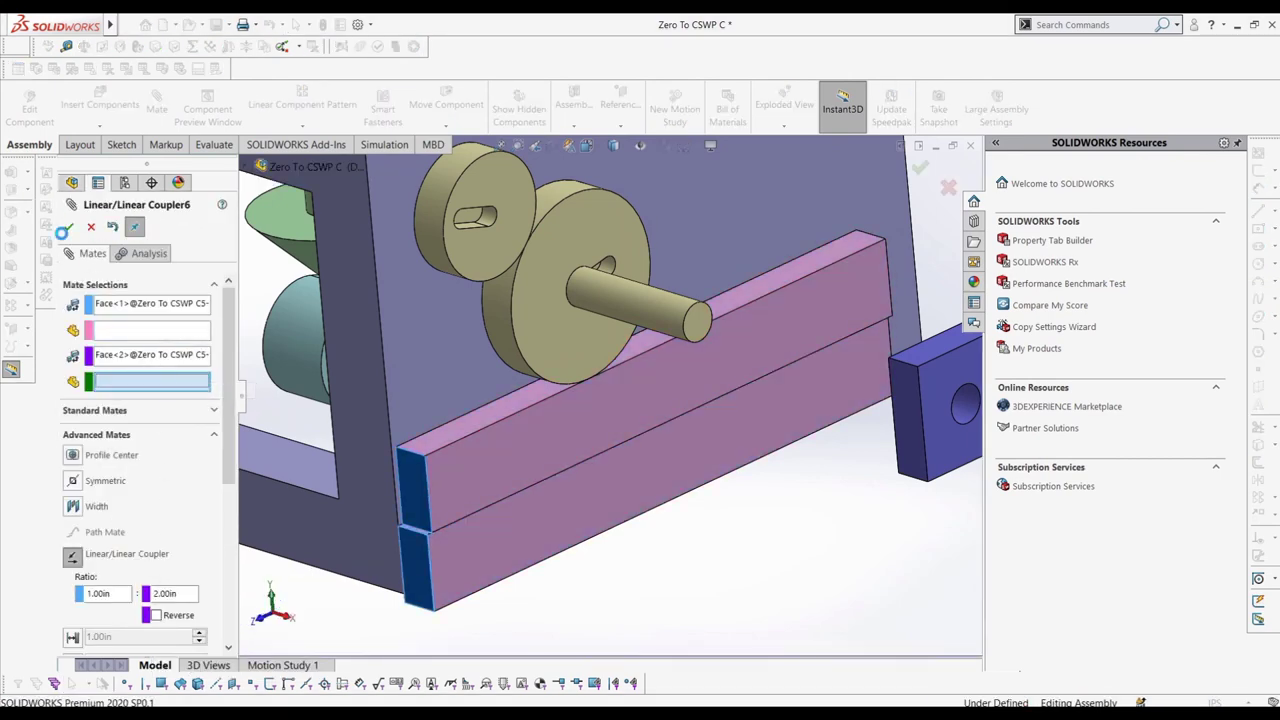
{"action": "left_click", "coordinate": [68, 227]}
{"action": "left_click", "coordinate": [91, 227]}
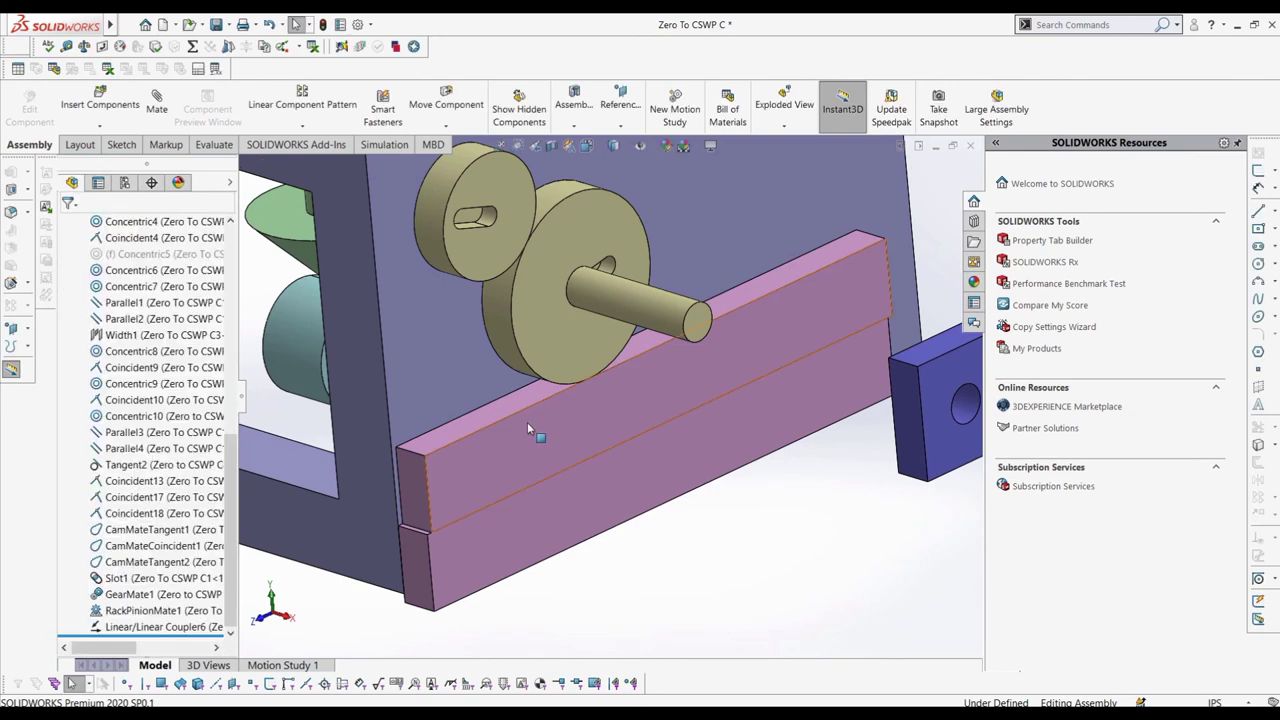
{"action": "left_click", "coordinate": [492, 447]}
{"action": "left_click_drag", "start_coordinate": [492, 447], "coordinate": [535, 459]}
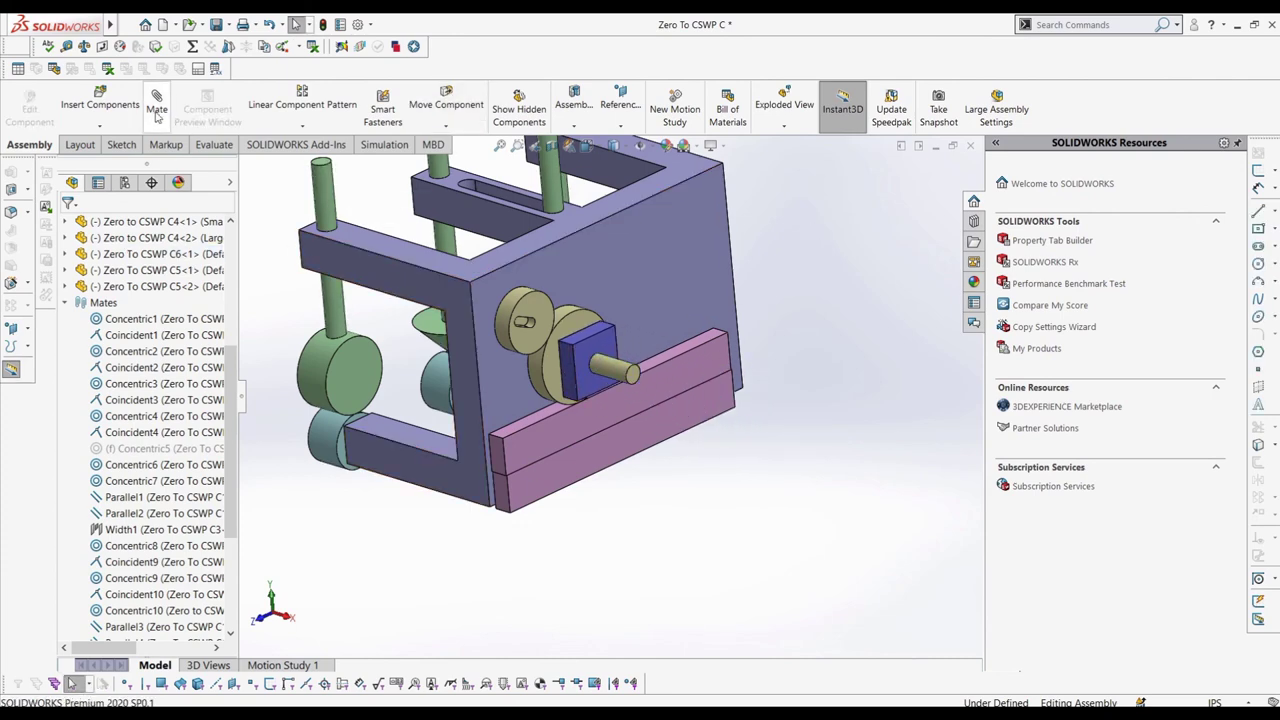
- Add a Screw mate between the large gear's shaft and the blue C6<1> block's hole, using 1 revolution/in with Reverse
{"action": "left_click", "coordinate": [156, 104]}
{"action": "scroll", "coordinate": [645, 352], "scroll_direction": "down", "scroll_amount": 2}
{"action": "scroll", "coordinate": [645, 352], "scroll_direction": "down", "scroll_amount": 2}
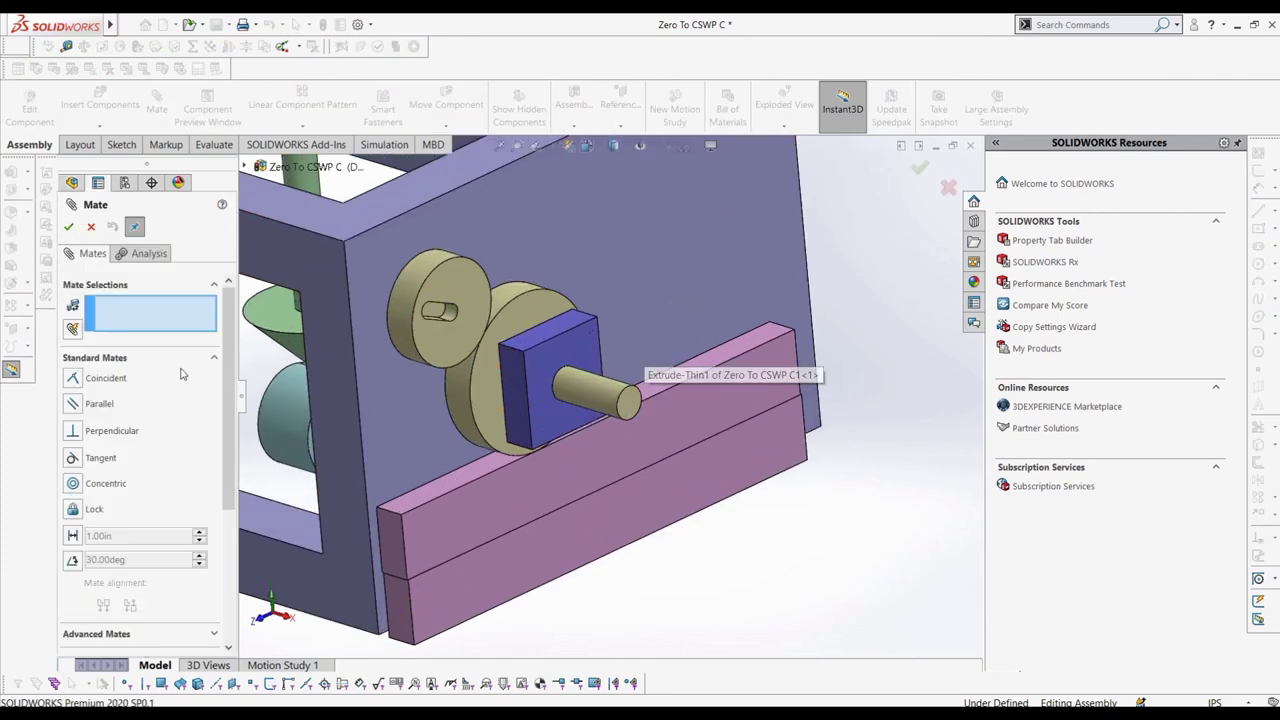
{"action": "left_click", "coordinate": [175, 360]}
{"action": "left_click", "coordinate": [145, 376]}
{"action": "left_click", "coordinate": [130, 376]}
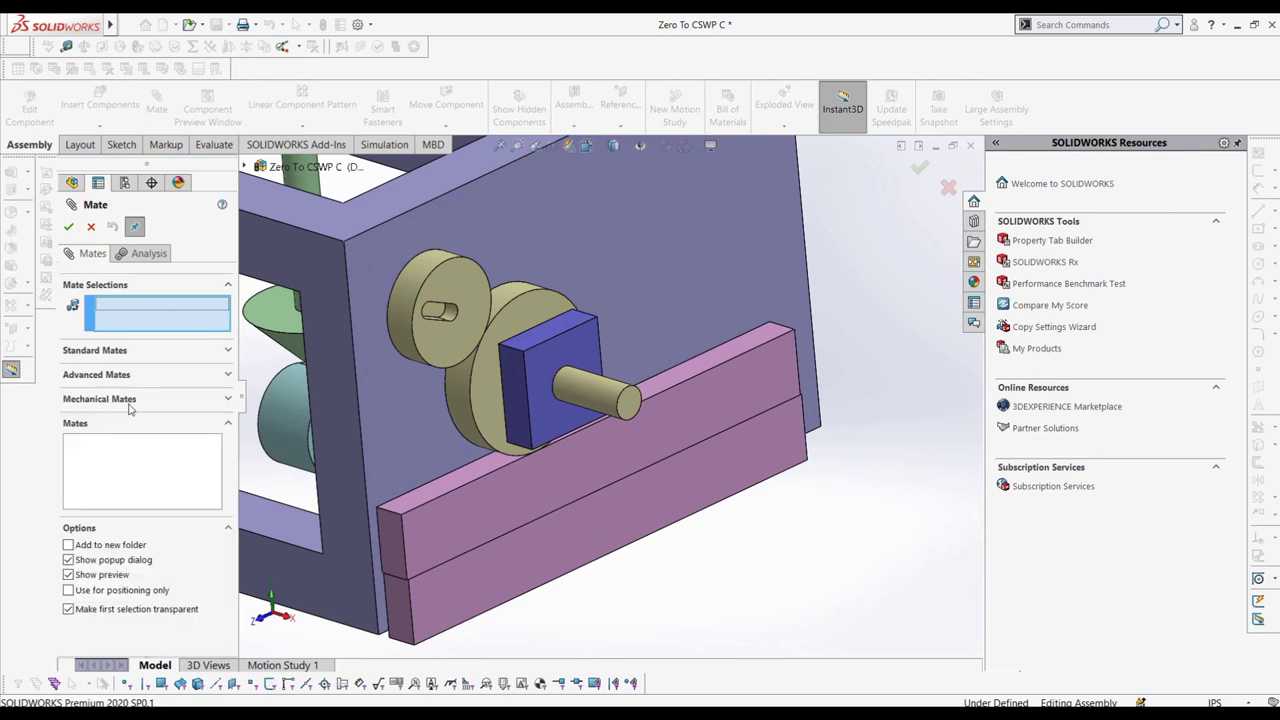
{"action": "left_click", "coordinate": [128, 400]}
{"action": "left_click", "coordinate": [72, 548]}
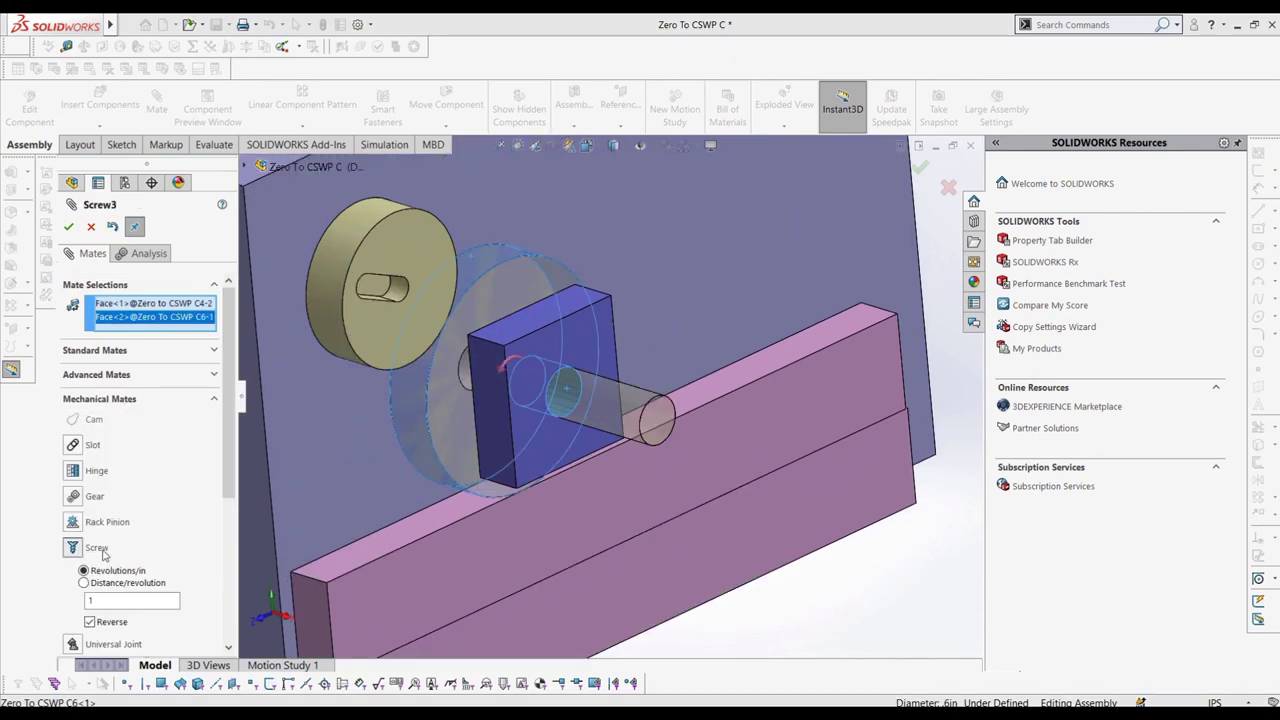
{"action": "left_click", "coordinate": [69, 227]}
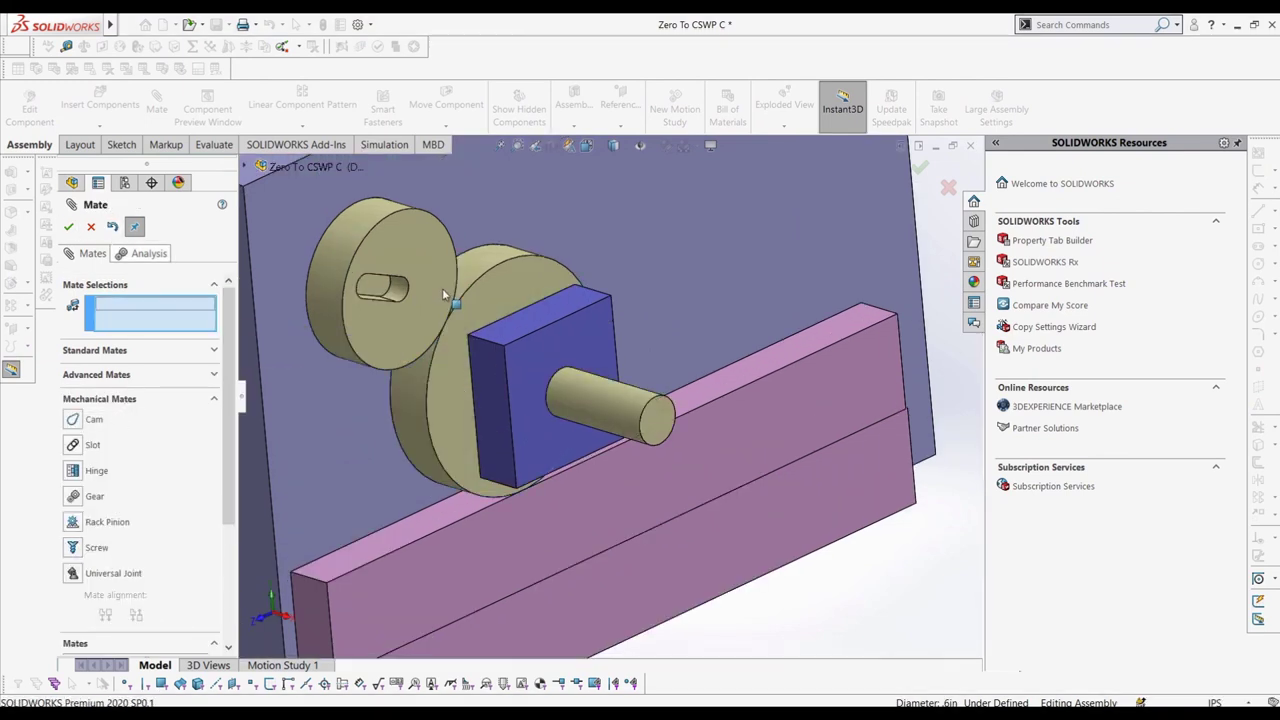
- Slide the blue C6<1> block out and back along the shaft to check that it drives the gears and racks, and close the mate command
{"action": "middle_click_drag", "start_coordinate": [454, 288], "coordinate": [609, 398]}
{"action": "left_click_drag", "start_coordinate": [609, 398], "coordinate": [722, 441]}
{"action": "scroll", "coordinate": [698, 438], "scroll_direction": "up", "scroll_amount": 6}
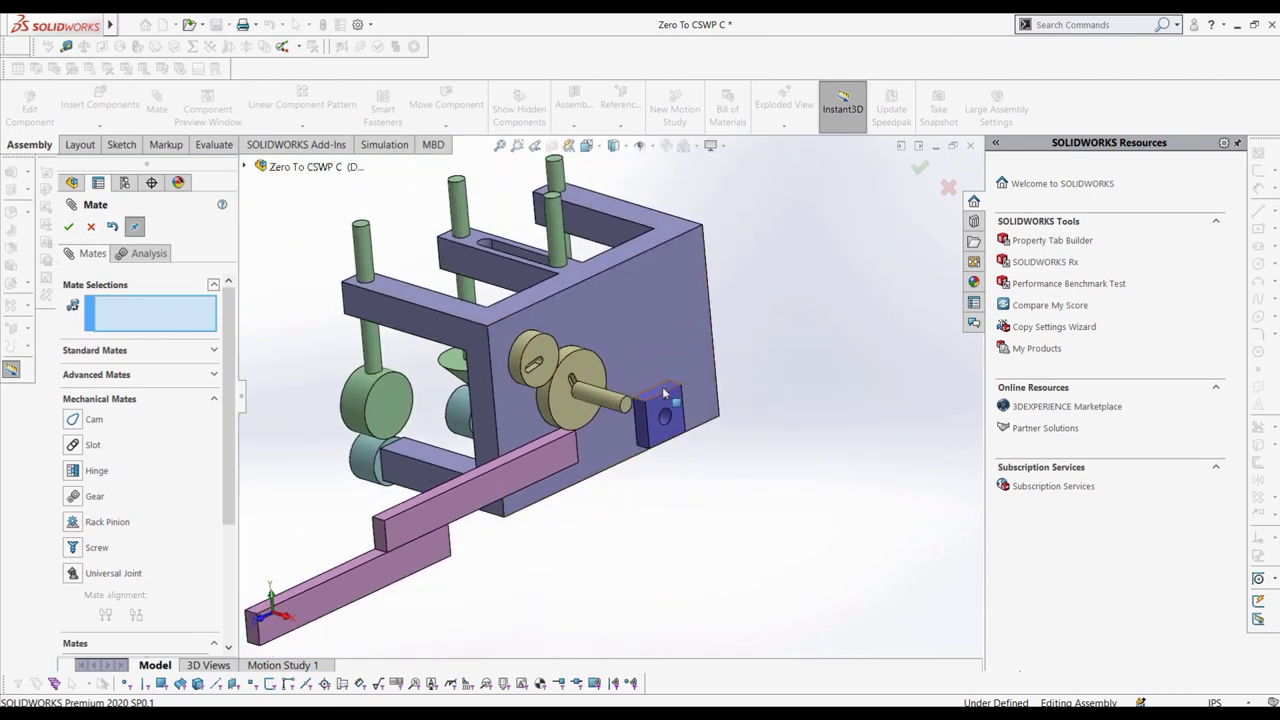
{"action": "left_click_drag", "start_coordinate": [656, 385], "coordinate": [596, 358]}
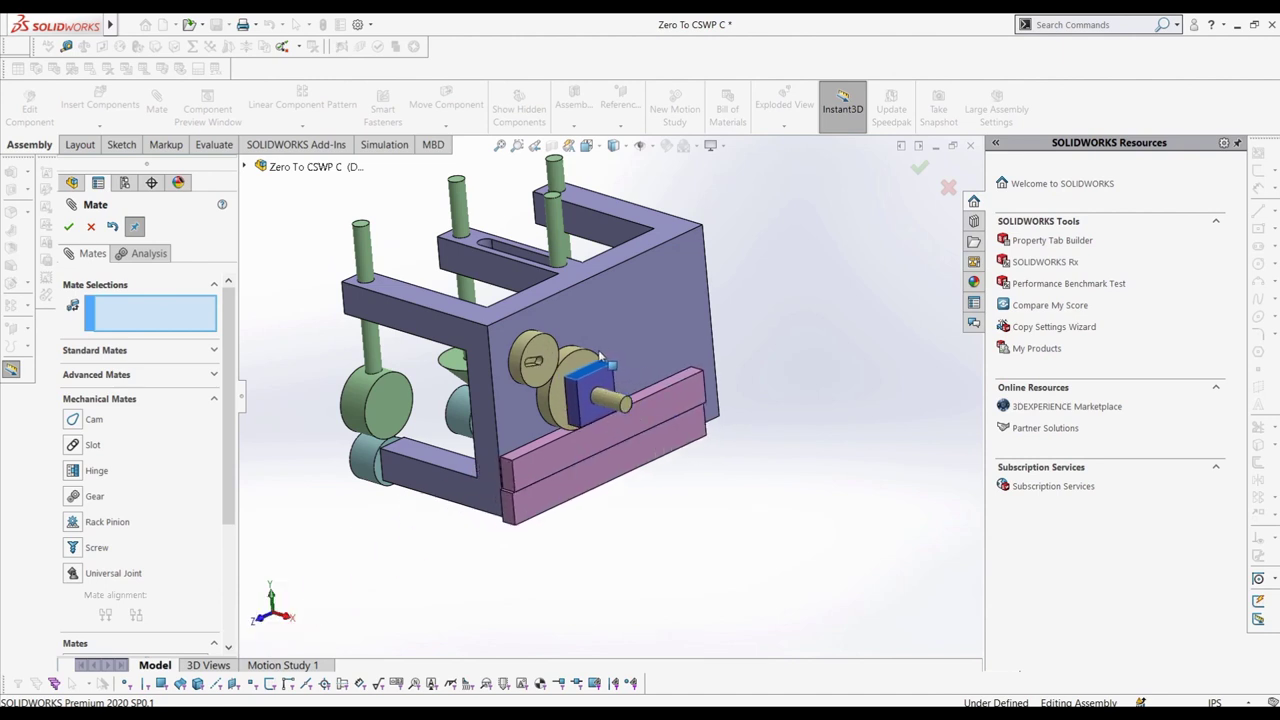
{"action": "left_click", "coordinate": [91, 226]}
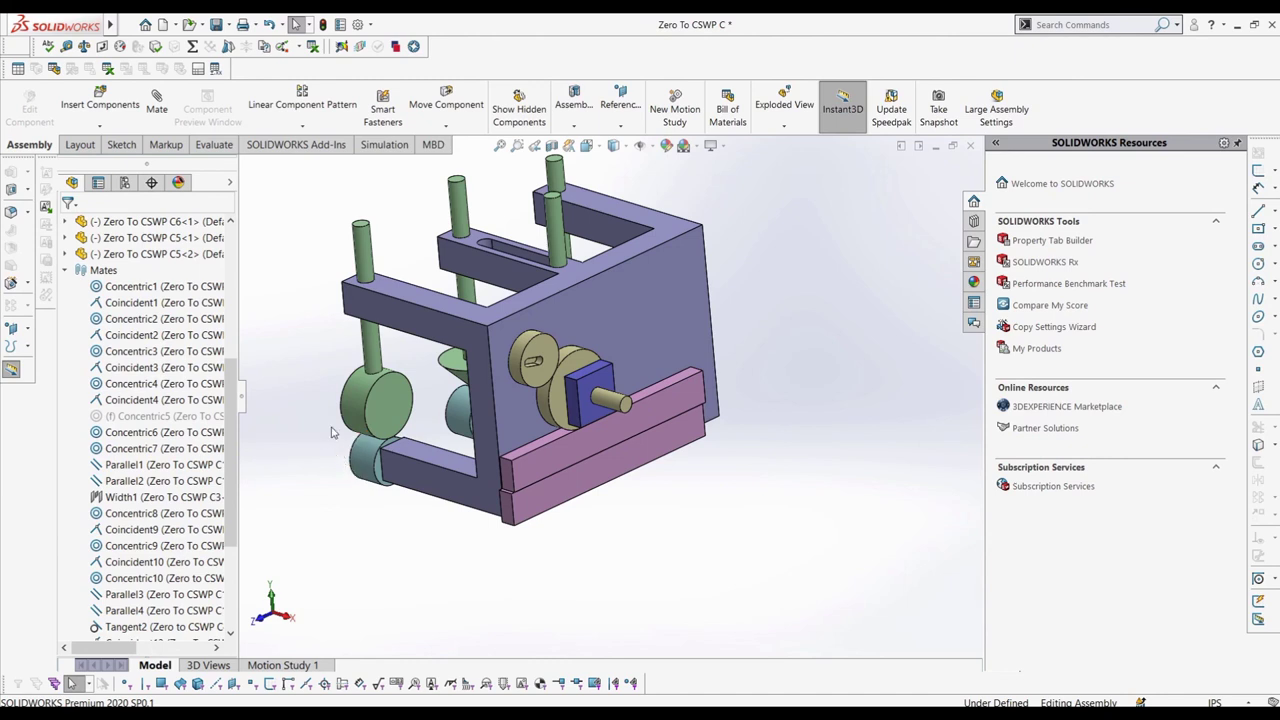